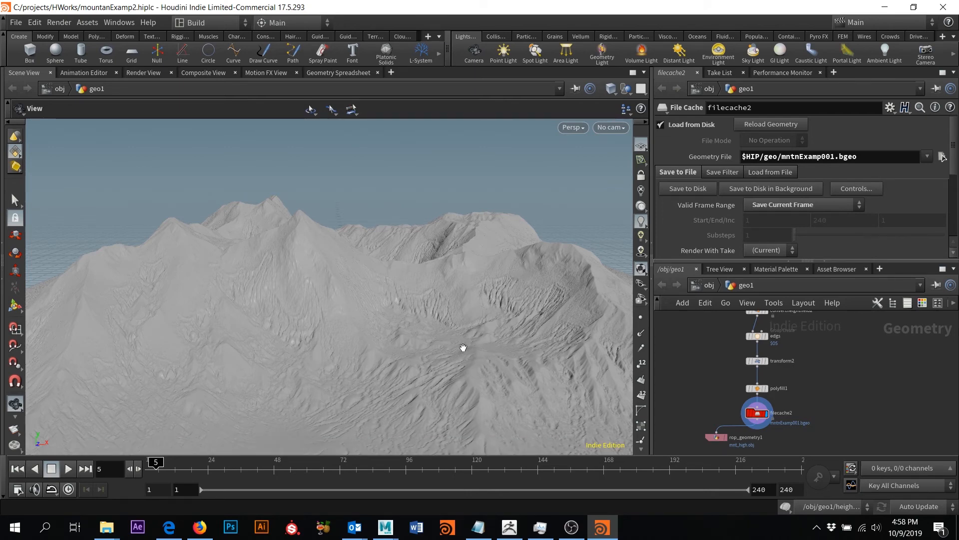
- Orbit the cached Houdini terrain to view its peaks and ridges, then switch to the ZBrushCore mesh
drag(475, 375, 281, 255)
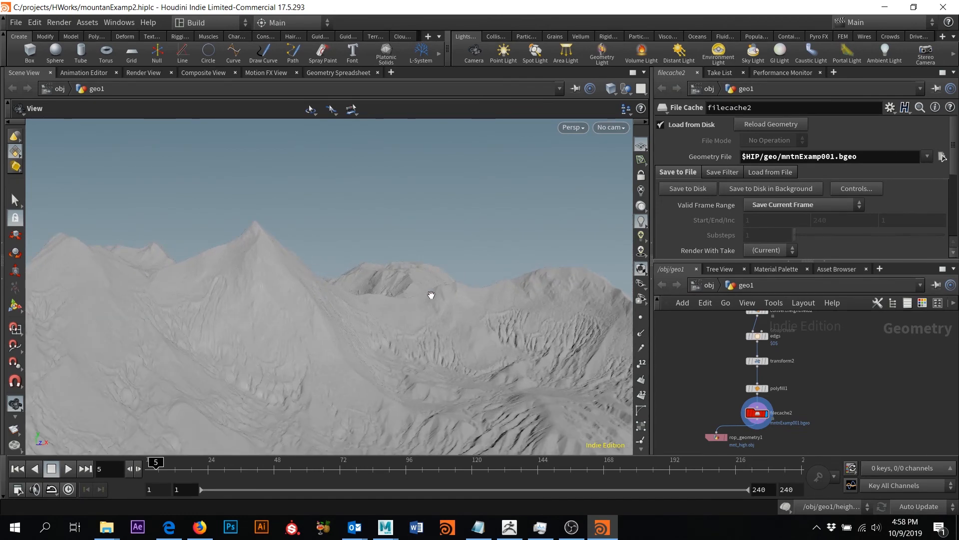
drag(431, 295, 428, 317)
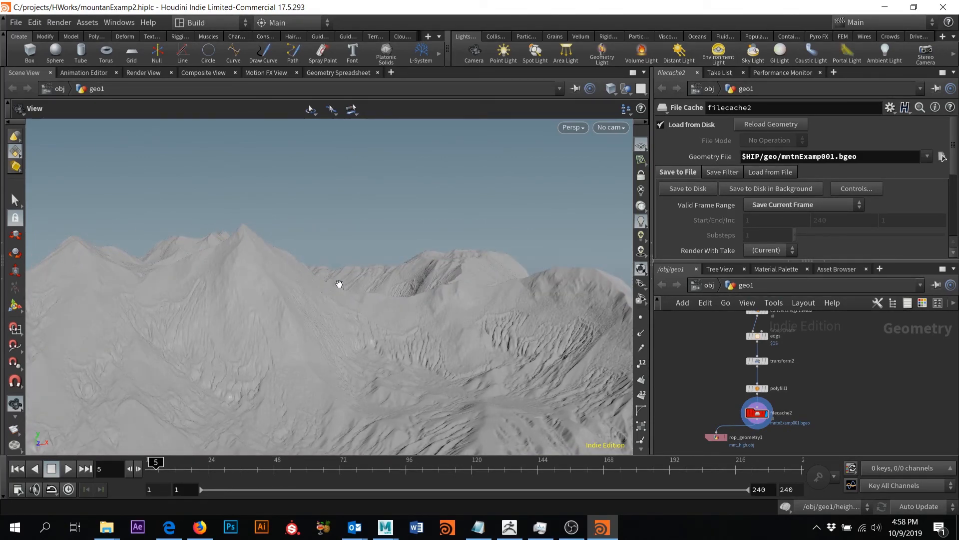
drag(385, 285, 334, 270)
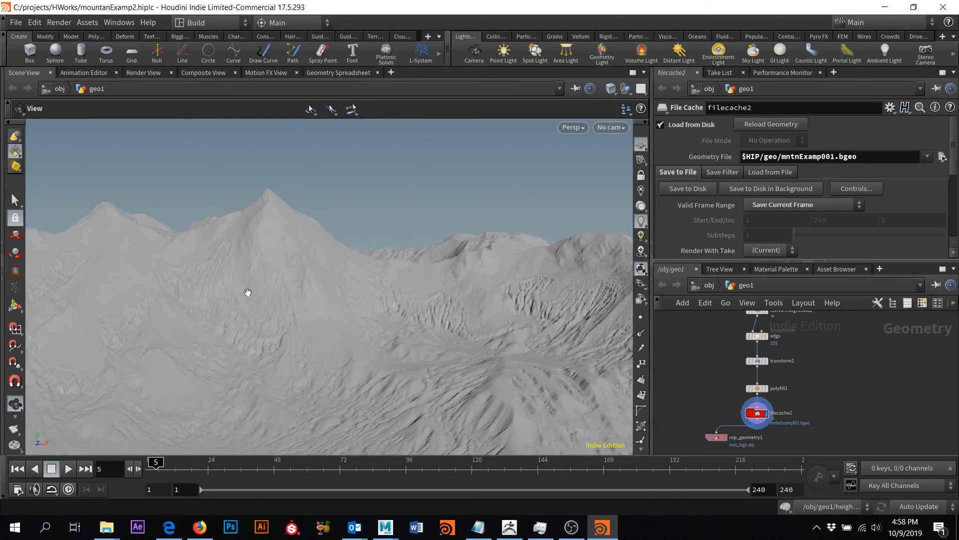
mouse_move(248, 292)
mouse_down()
mouse_move(284, 312)
mouse_move(265, 287)
mouse_up()
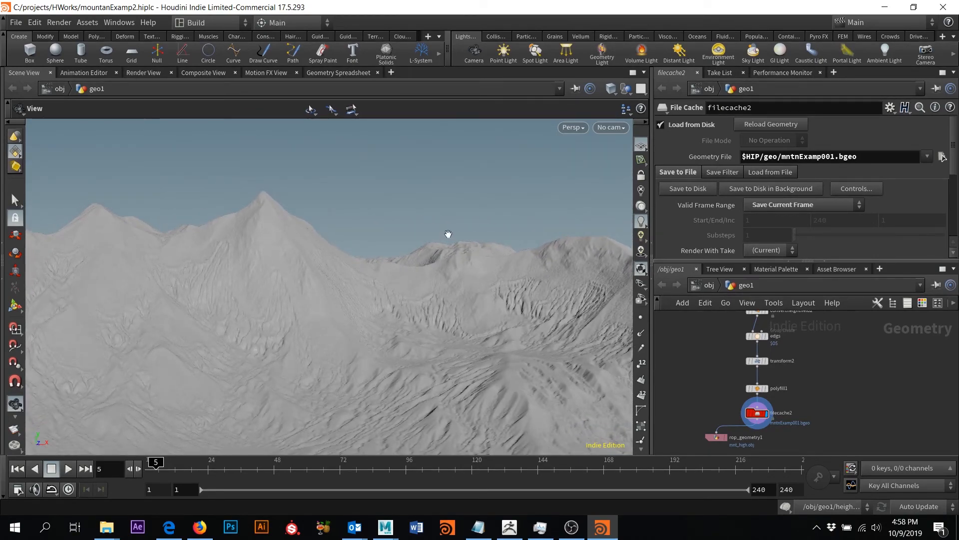
drag(448, 234, 395, 262)
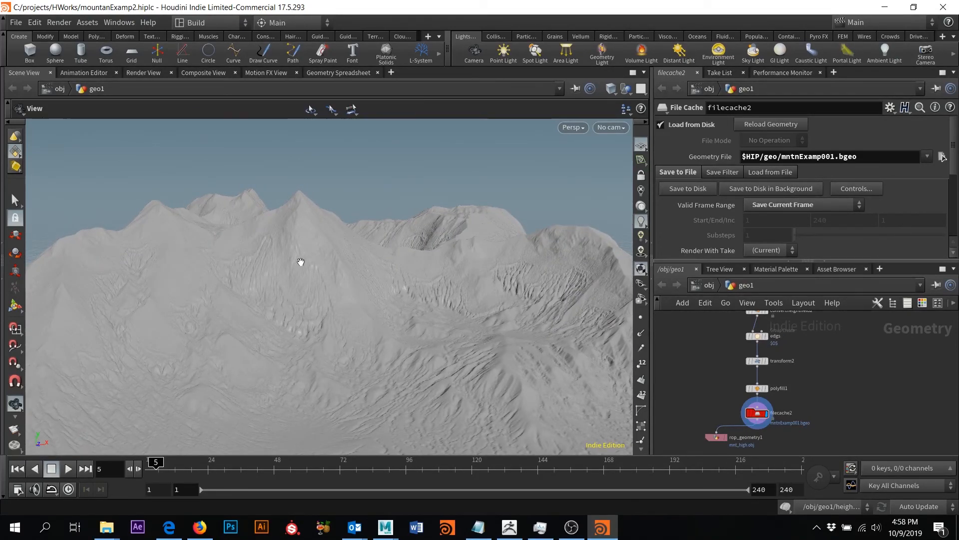
mouse_move(302, 261)
mouse_down()
mouse_move(313, 259)
mouse_move(303, 256)
mouse_up()
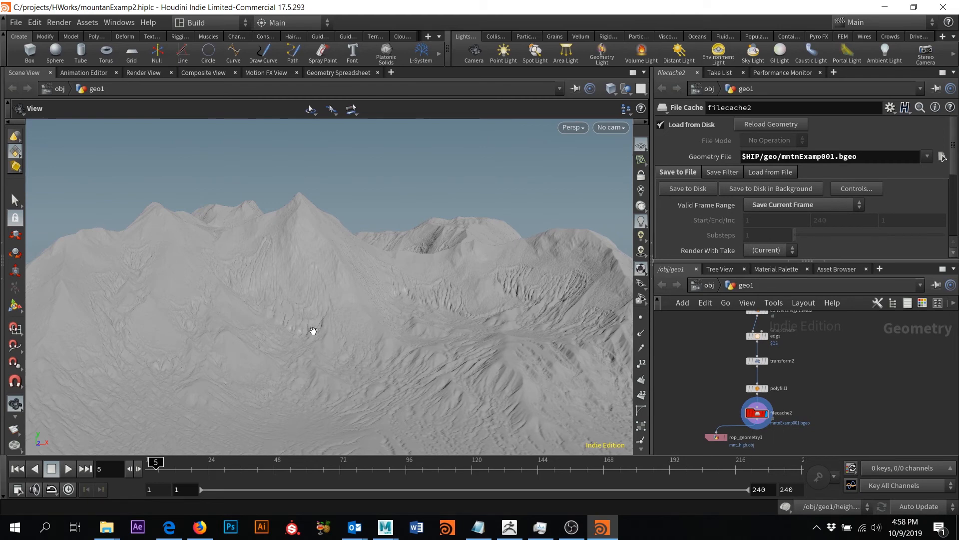
click(509, 527)
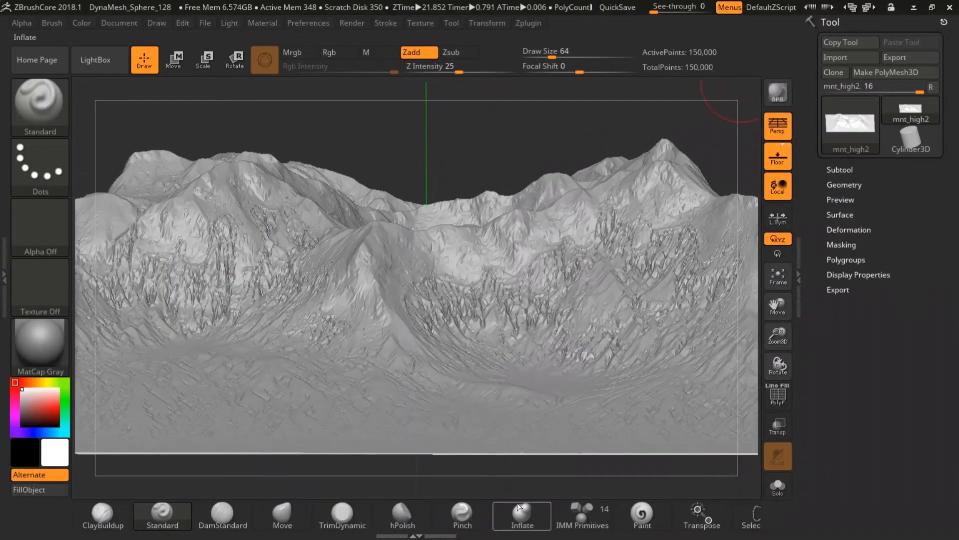
- Rotate the mnt_high2 mesh, toggle its PolyF wireframe on and off, then minimize ZBrushCore
drag(504, 133, 492, 146)
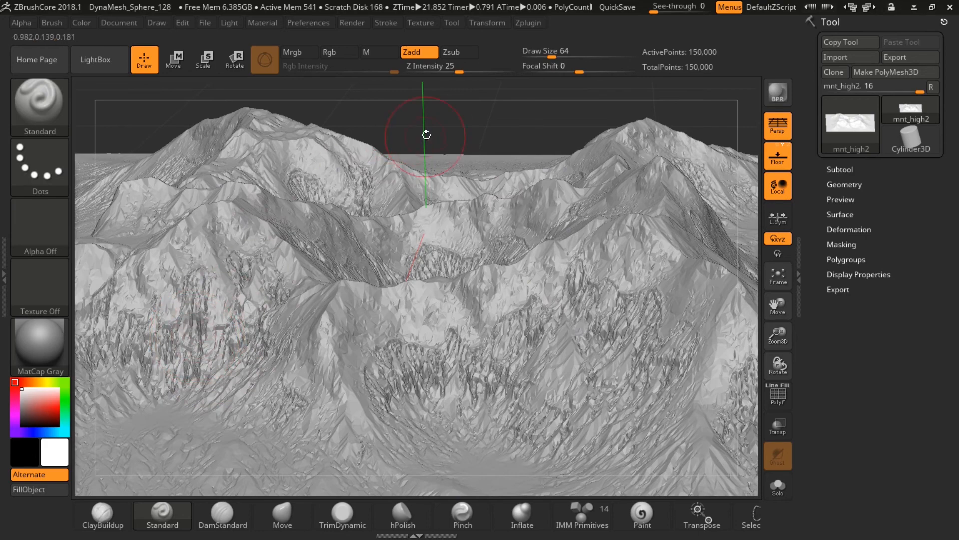
drag(427, 135, 461, 121)
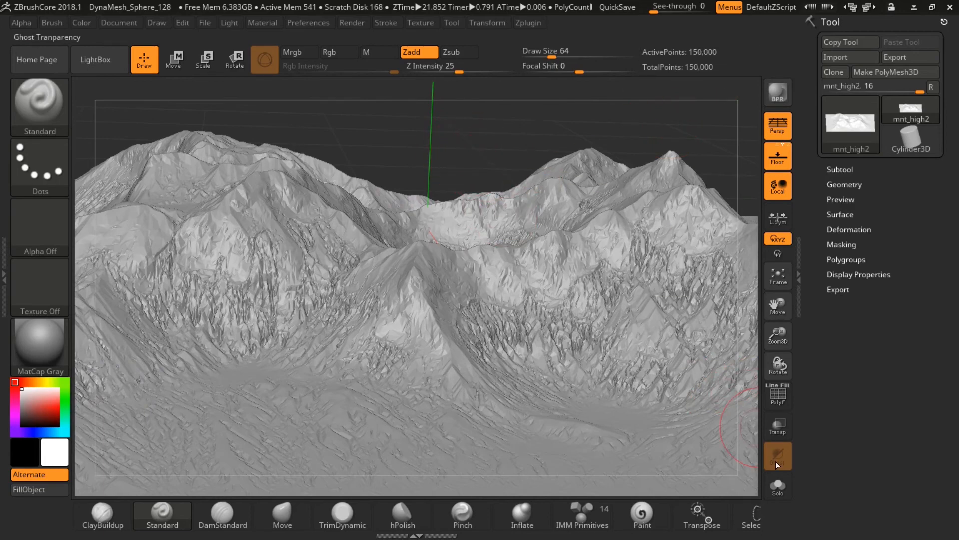
click(783, 403)
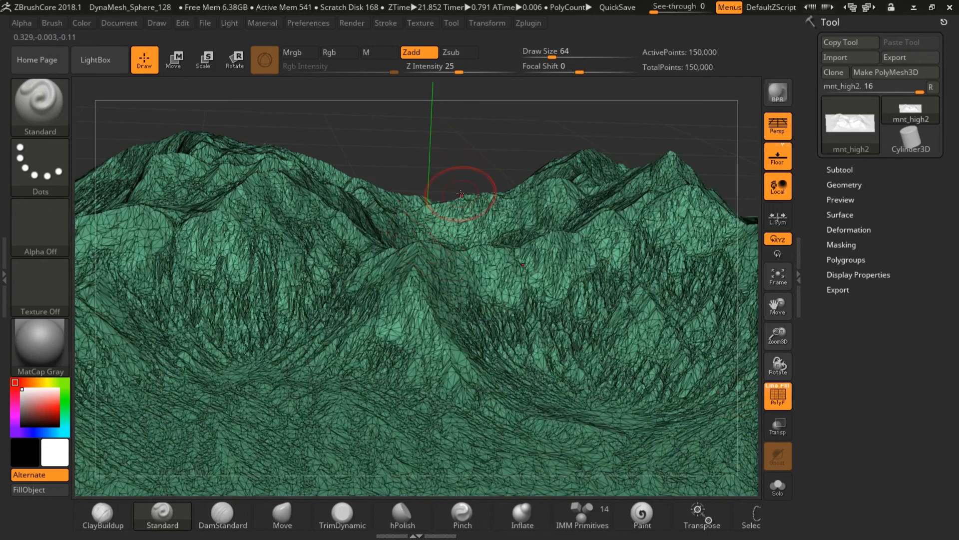
mouse_move(467, 151)
mouse_down()
mouse_move(480, 128)
mouse_move(507, 127)
mouse_up()
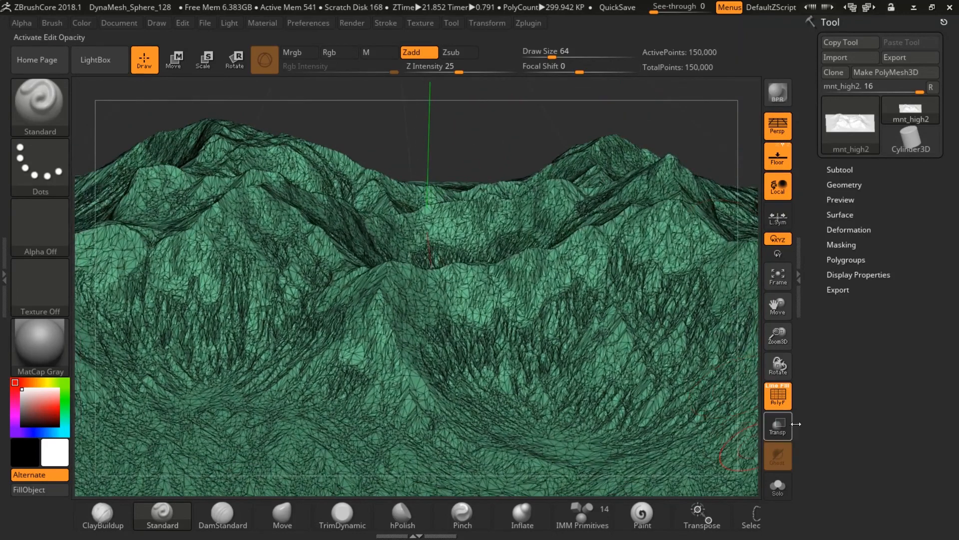
click(778, 396)
drag(568, 135, 518, 192)
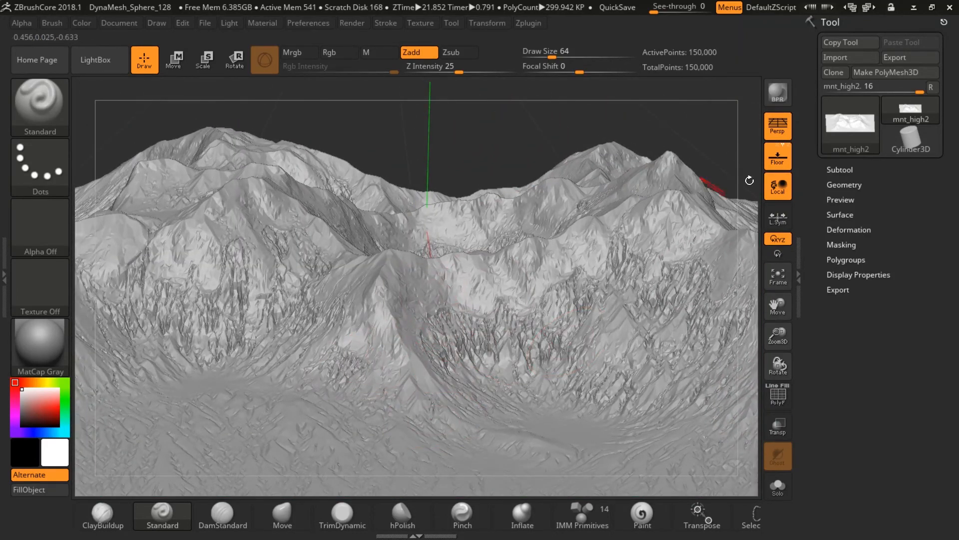
click(915, 8)
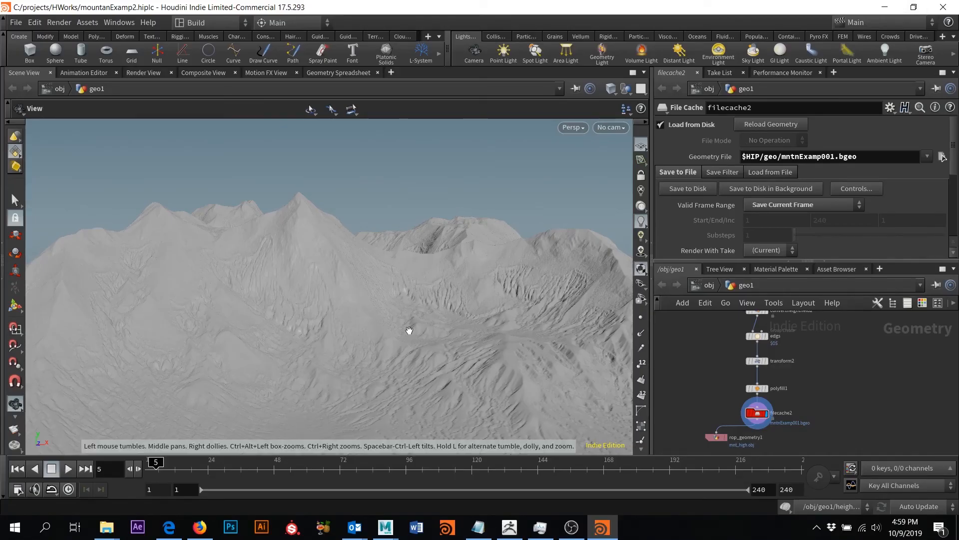
drag(409, 330, 475, 254)
drag(465, 188, 257, 292)
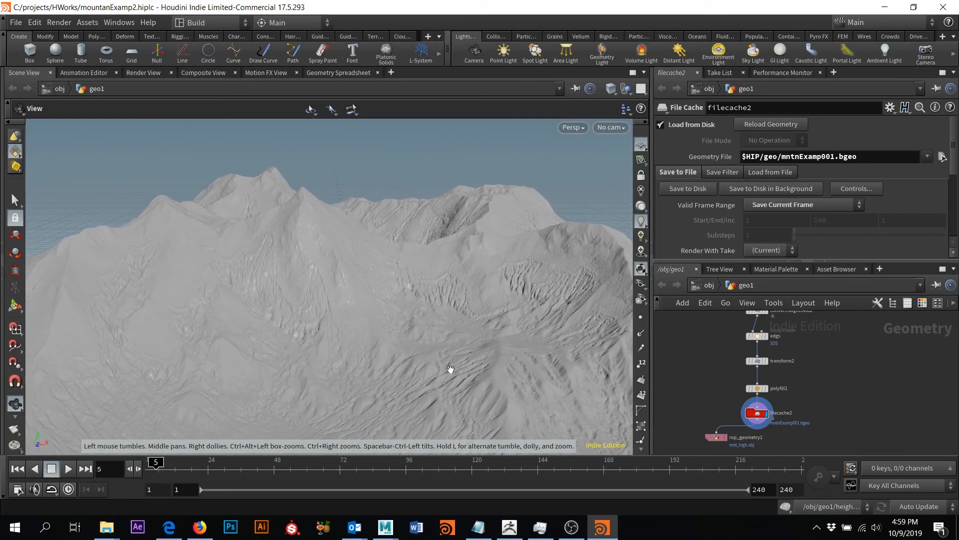
drag(452, 246, 286, 143)
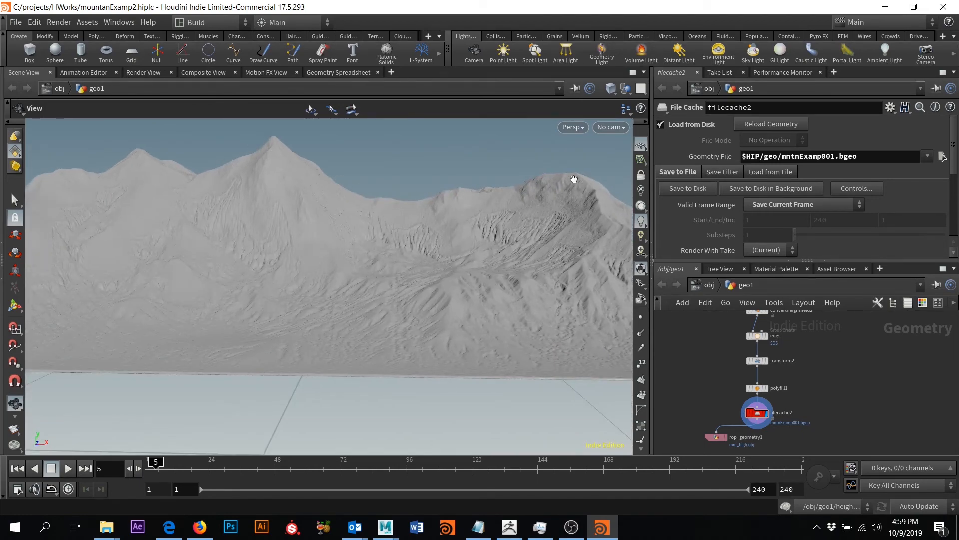
drag(574, 180, 456, 243)
drag(369, 328, 415, 300)
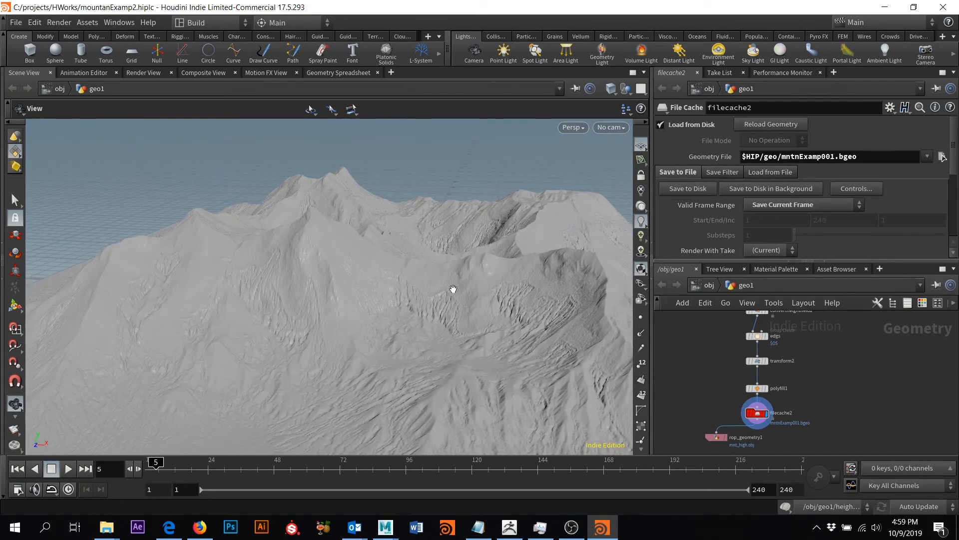
mouse_move(454, 289)
mouse_down()
mouse_move(473, 266)
mouse_move(467, 281)
mouse_move(507, 265)
mouse_move(457, 282)
mouse_up()
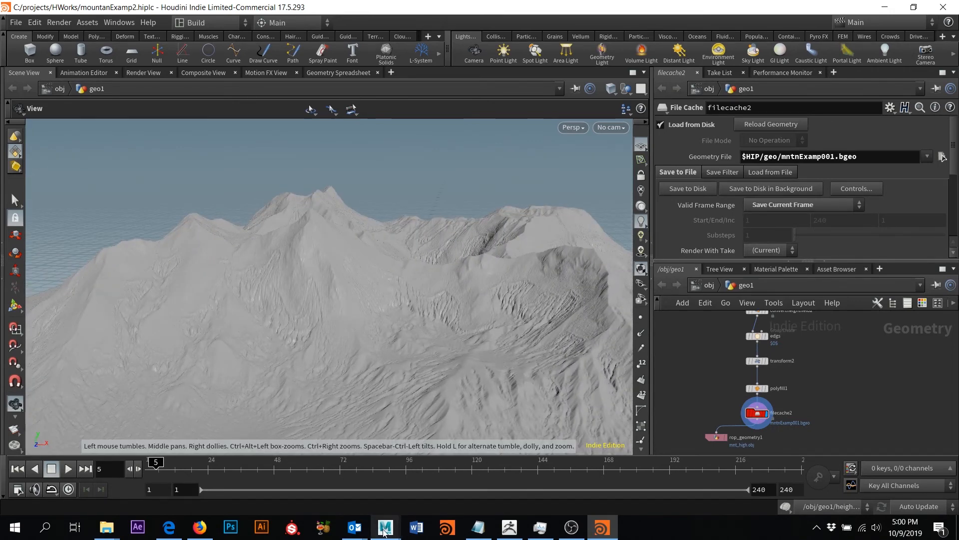
- Bring up Maya and select, then deselect, the mnt_low2:Mesh terrain from a top-down view
mouse_move(390, 525)
click(325, 469)
scroll(531, 231, down, 3)
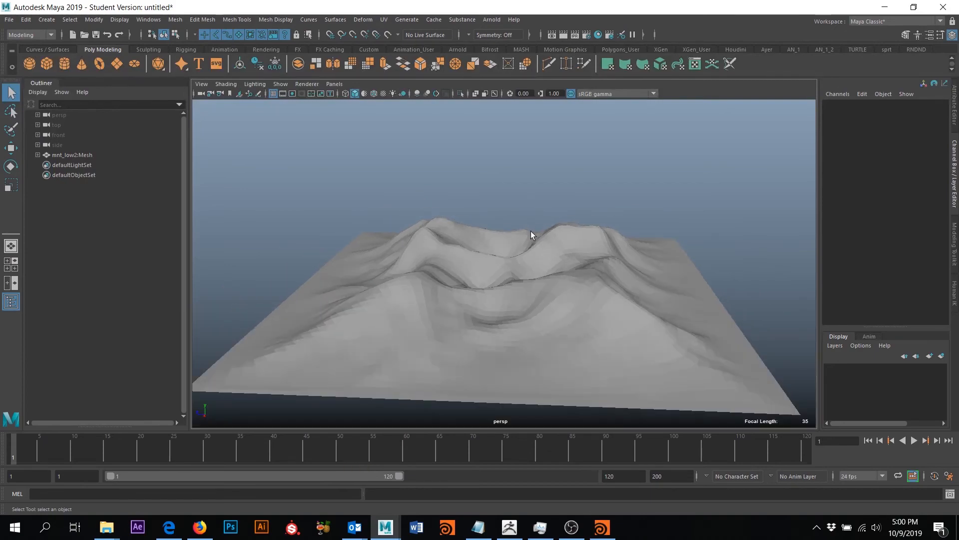
alt+drag(443, 214, 500, 225)
click(487, 241)
click(499, 189)
- Orbit the terrain from steep, underside, side and low close-up angles
alt+drag(499, 189, 498, 249)
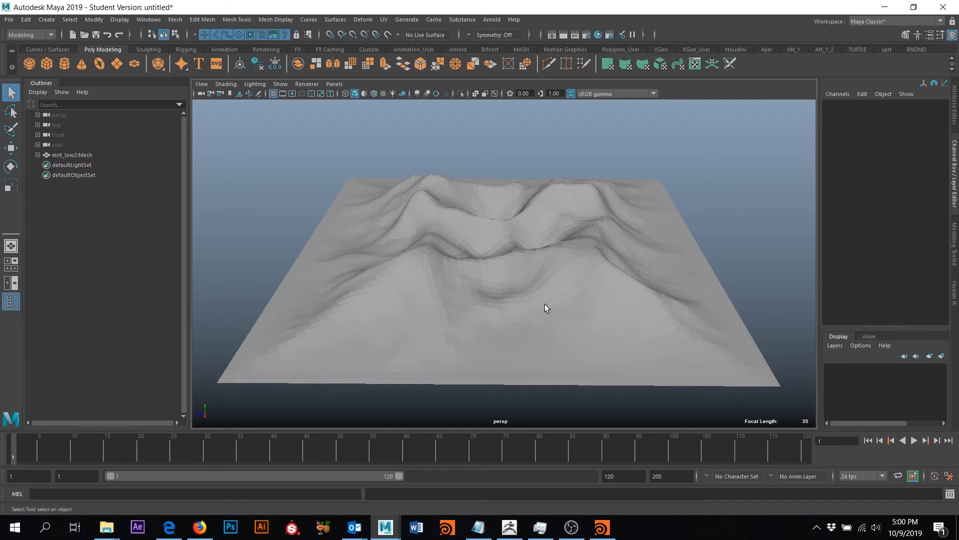
alt+drag(625, 224, 645, 199)
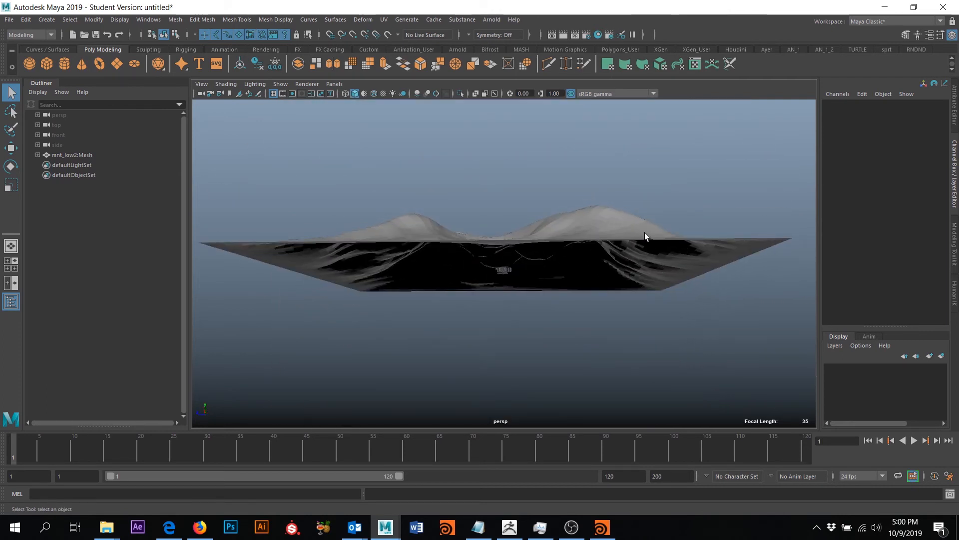
alt+drag(644, 236, 444, 162)
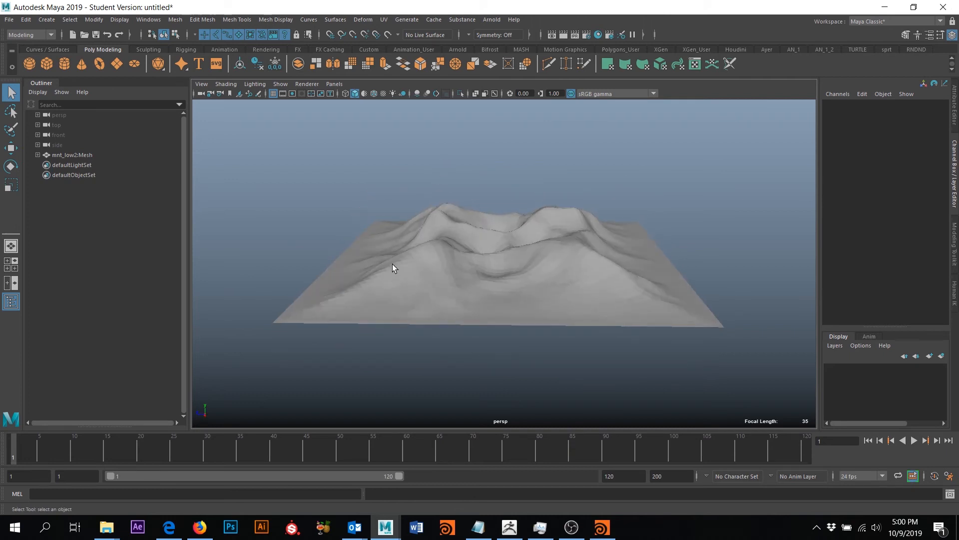
alt+drag(586, 274, 407, 195)
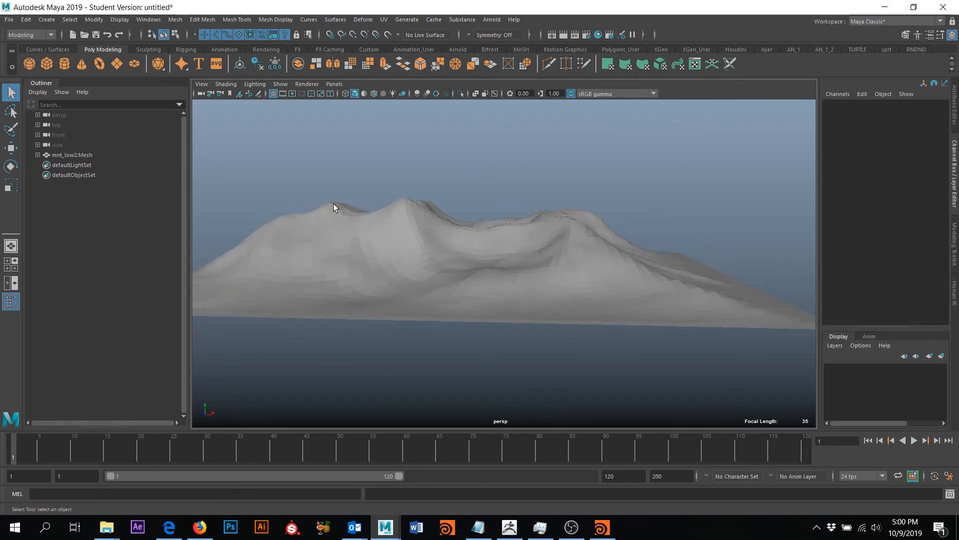
mouse_move(334, 207)
alt+mouse_down()
mouse_move(424, 208)
mouse_move(377, 208)
mouse_move(418, 209)
mouse_move(502, 229)
mouse_move(506, 239)
mouse_move(513, 225)
mouse_move(542, 264)
mouse_move(510, 263)
mouse_move(526, 240)
mouse_move(532, 274)
alt+mouse_up()
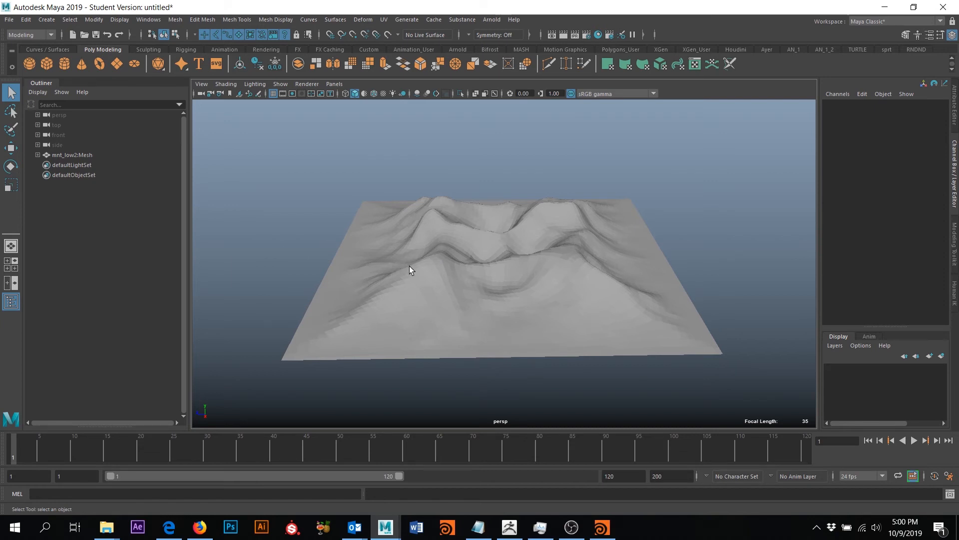
- Apply Soften Edge to the mnt_low2:Mesh terrain for smooth shading
click(496, 241)
click(276, 19)
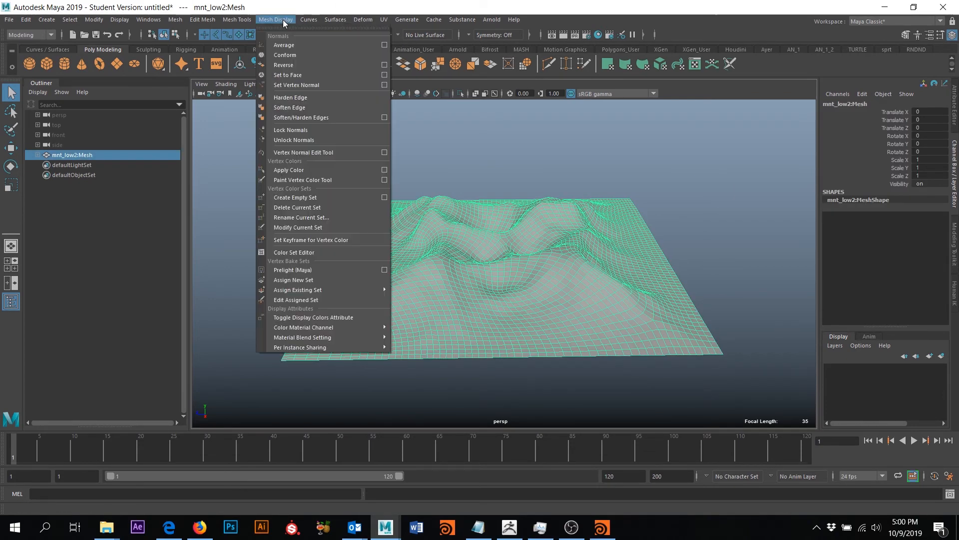
click(297, 107)
click(519, 172)
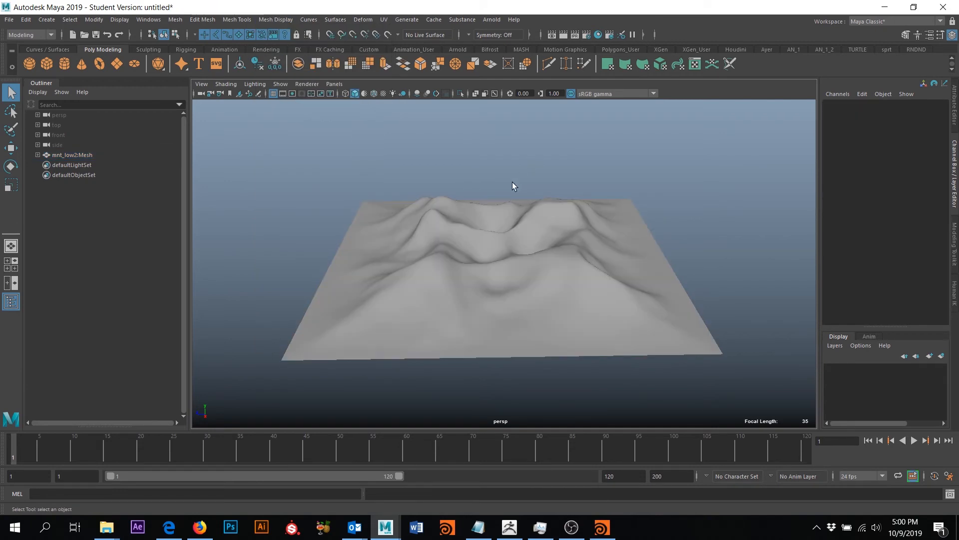
mouse_move(533, 272)
alt+mouse_down()
mouse_move(429, 265)
mouse_move(516, 250)
mouse_move(575, 287)
mouse_move(568, 309)
mouse_move(528, 255)
mouse_move(520, 272)
alt+mouse_up()
scroll(521, 272, up, 3)
click(554, 260)
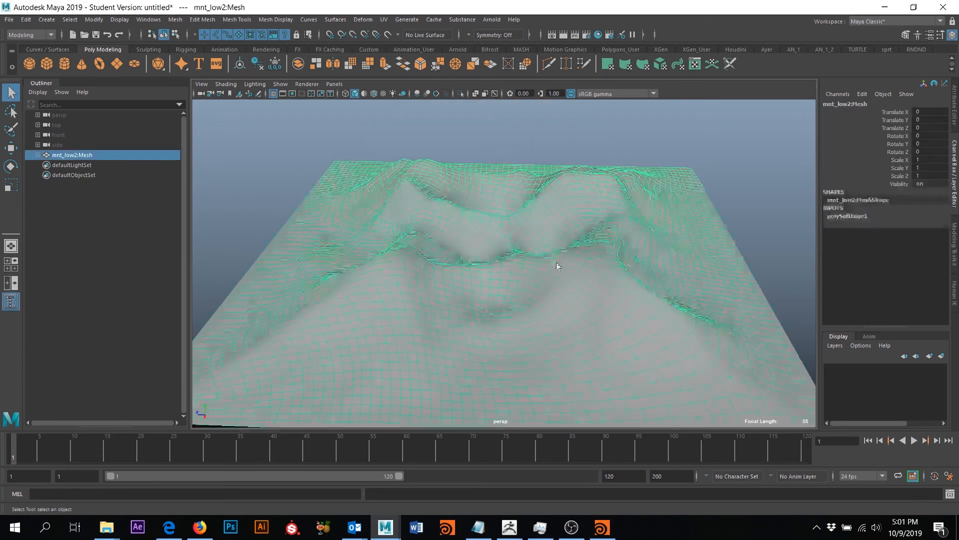
click(907, 21)
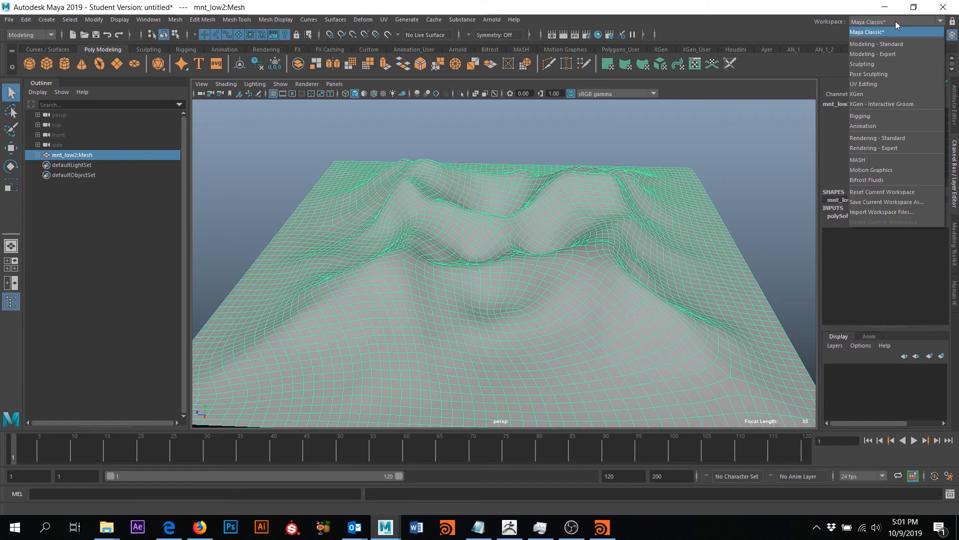
click(865, 84)
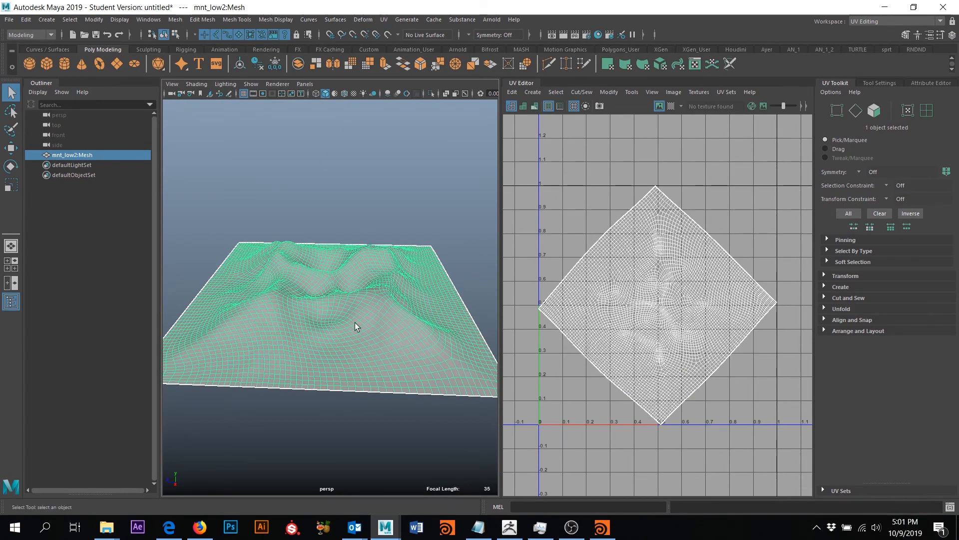
- Apply a Planar UV projection to the terrain, return to Object Mode, and expand Unfold options
click(384, 20)
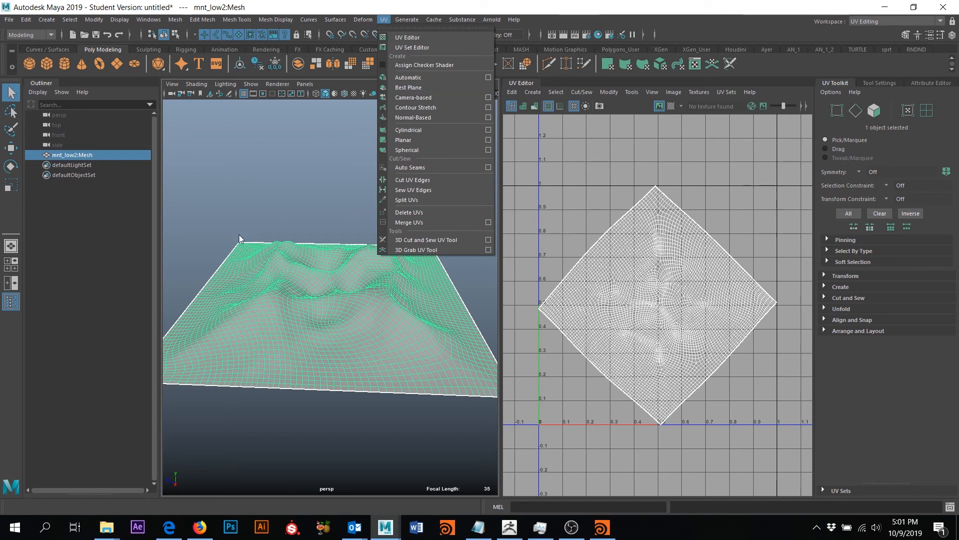
click(421, 141)
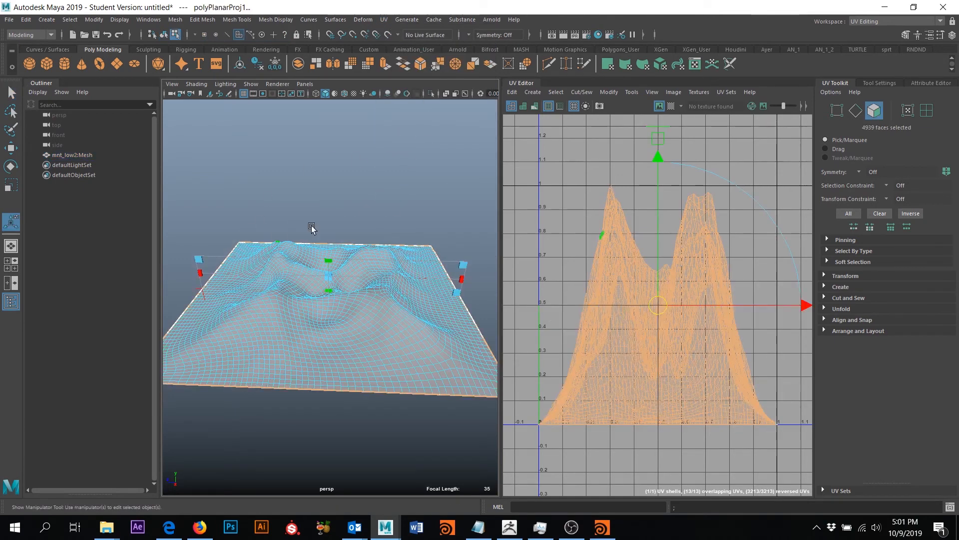
right_drag(377, 359, 429, 241)
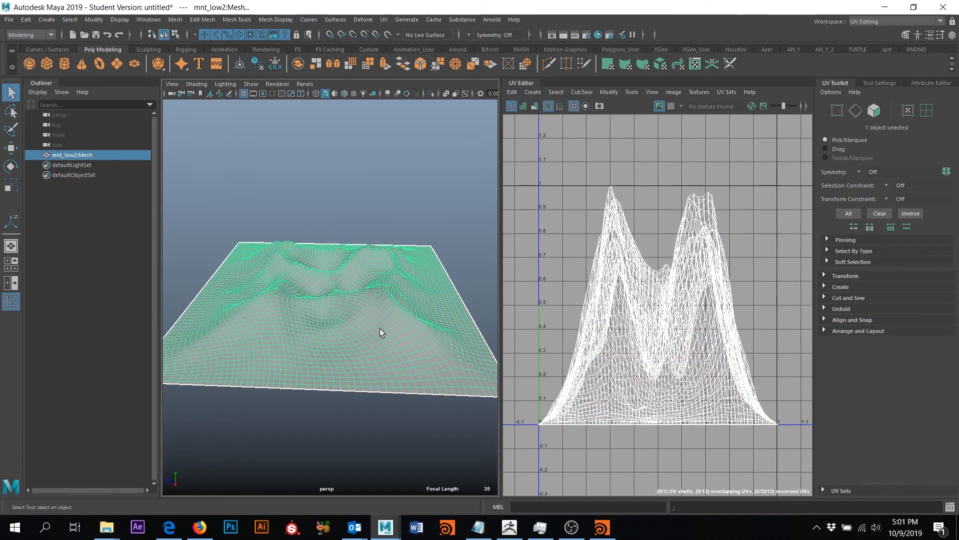
click(839, 309)
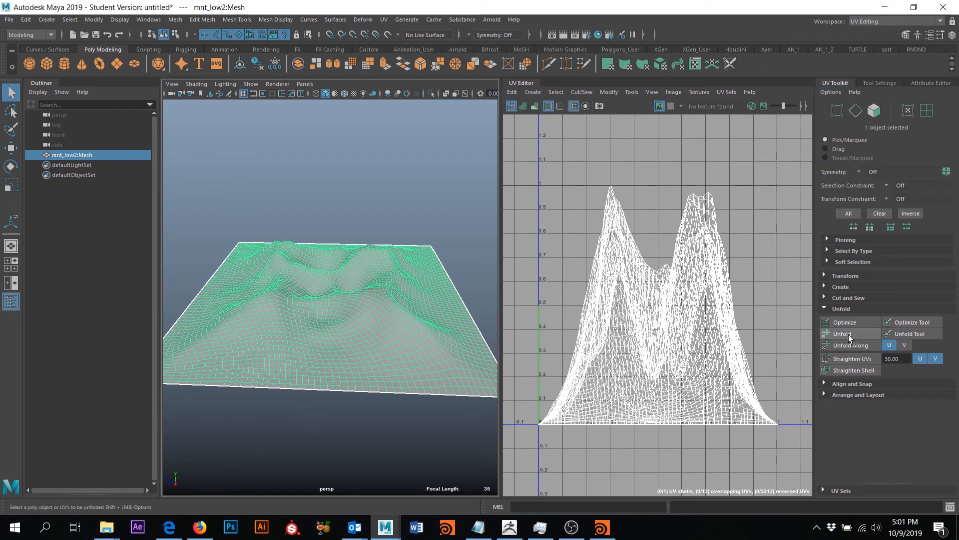
- Unfold the terrain's UV shell and frame it in the UV editor
click(841, 333)
key(f)
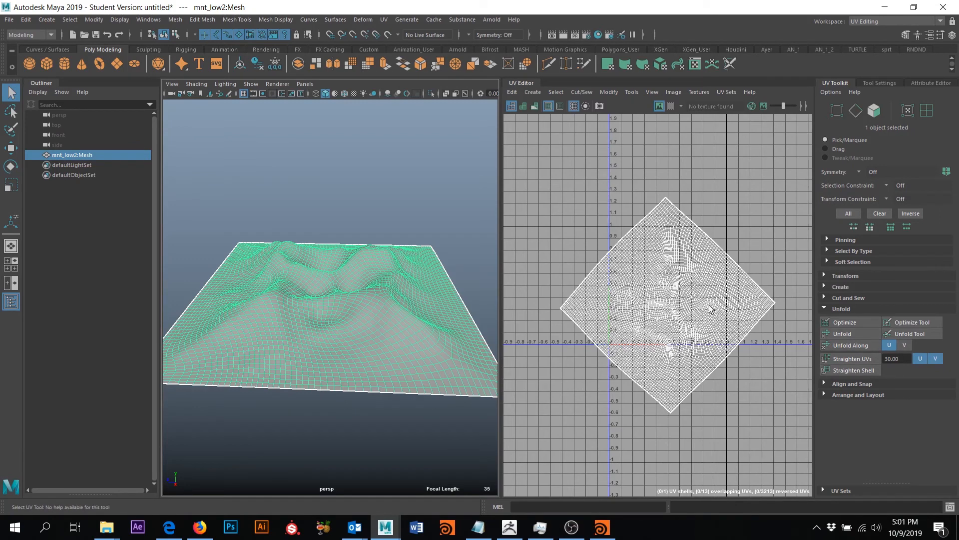
scroll(633, 350, down, 1)
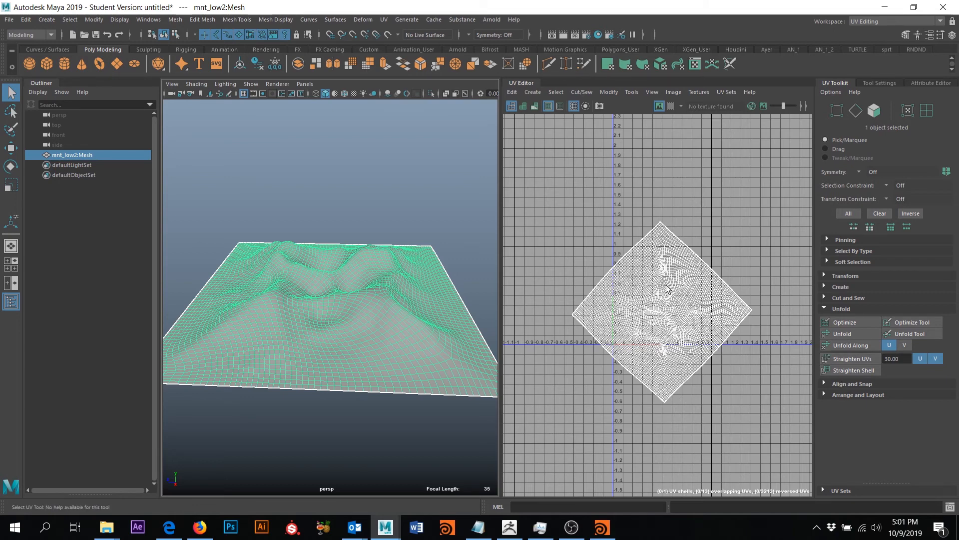
- Run Layout from Arrange and Layout to fit the shell inside 0–1 UV space
click(832, 395)
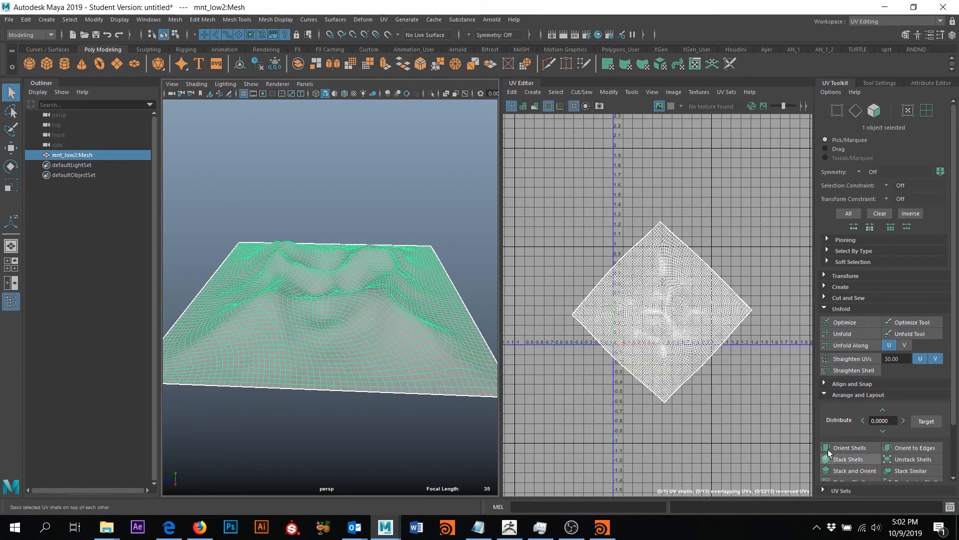
scroll(867, 462, down, 3)
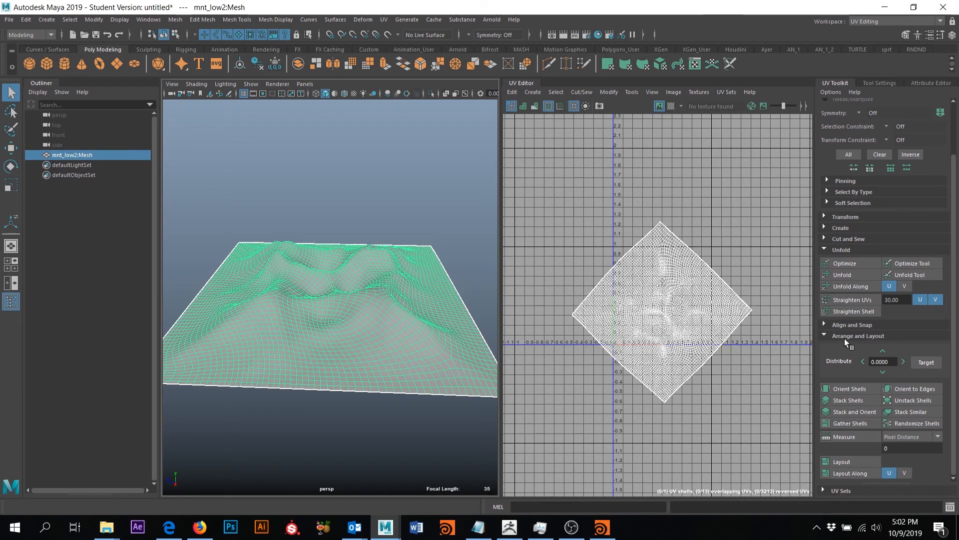
click(842, 462)
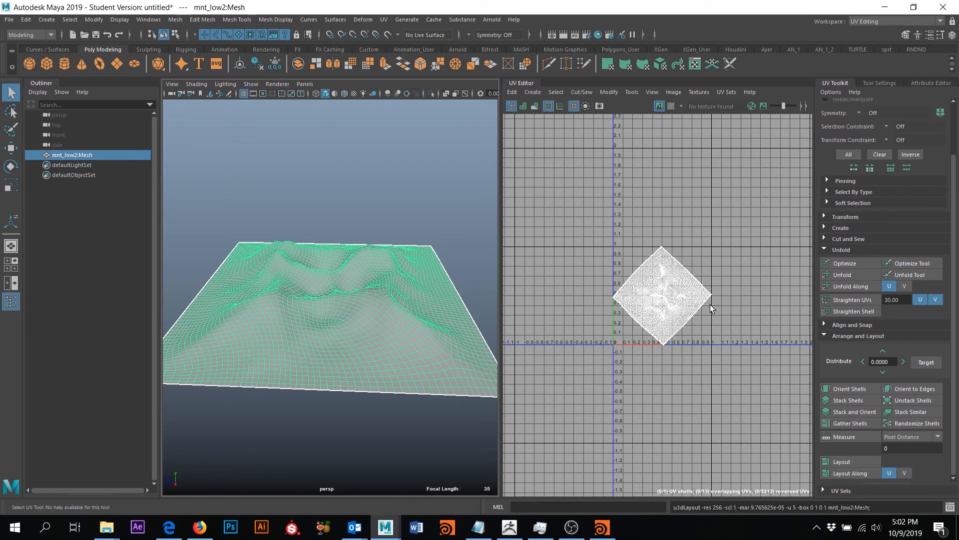
key(f)
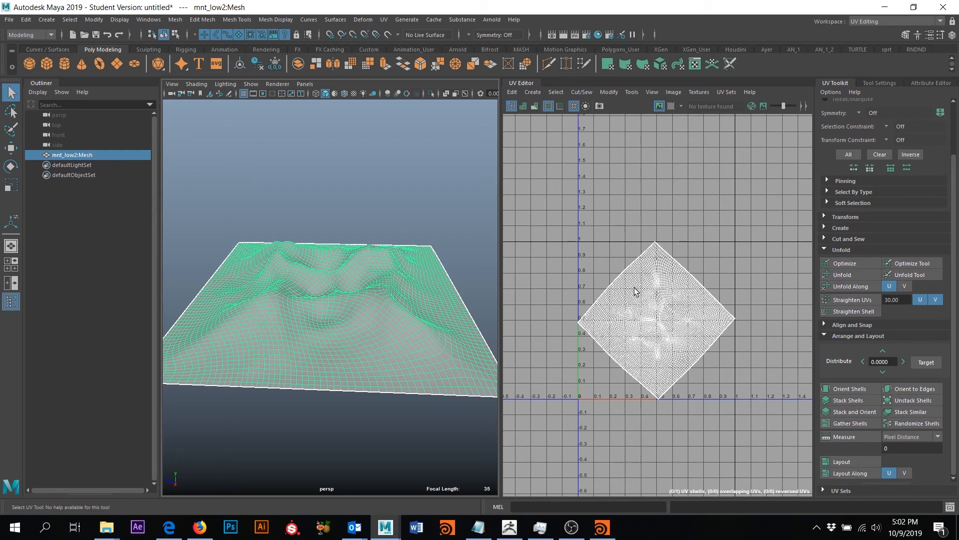
click(9, 19)
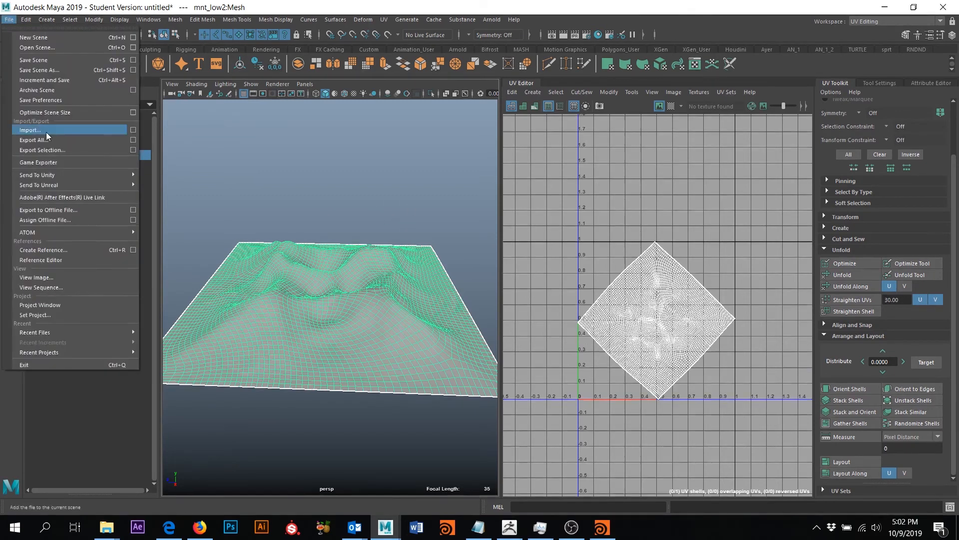
- Export the selected terrain via Export Selection as an FBX file named 'mntn'
click(49, 149)
click(298, 448)
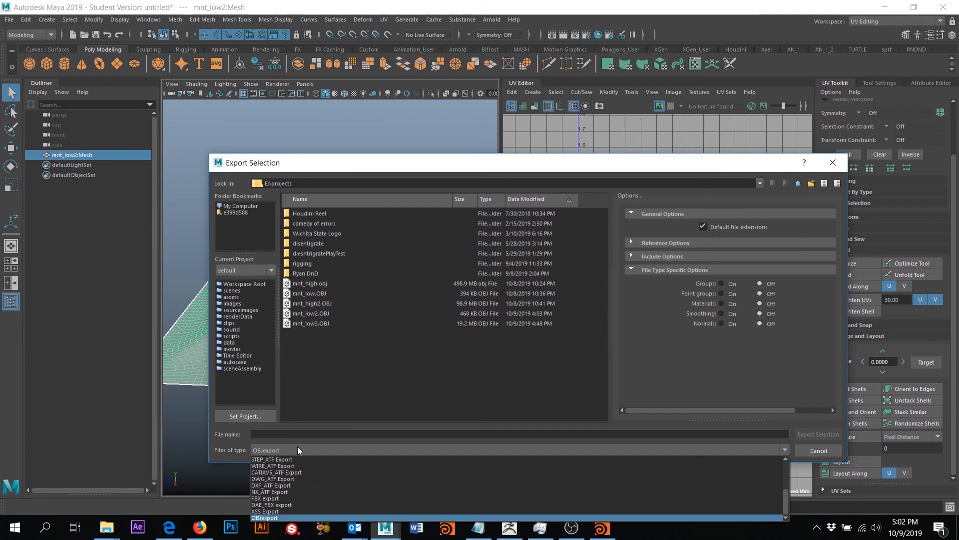
click(296, 498)
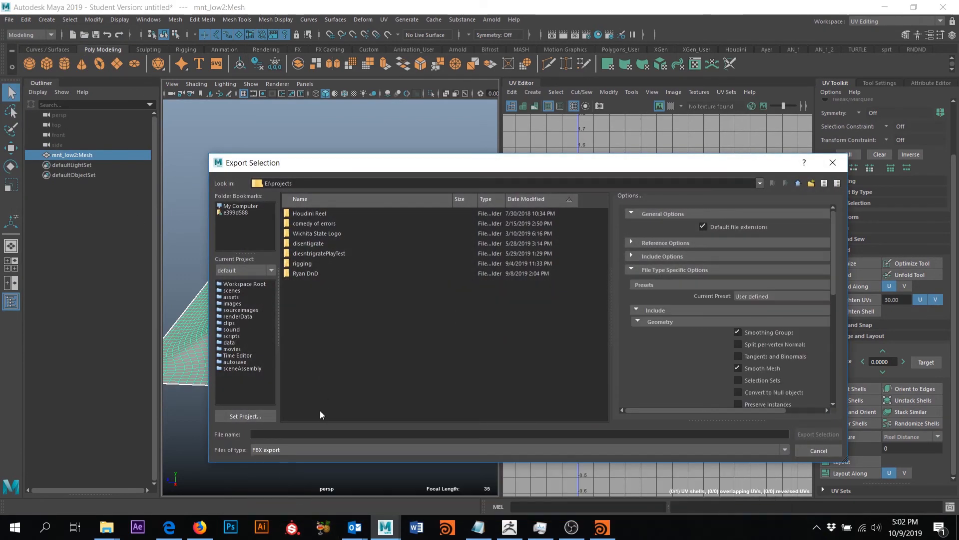
click(295, 432)
text(mntn_low)
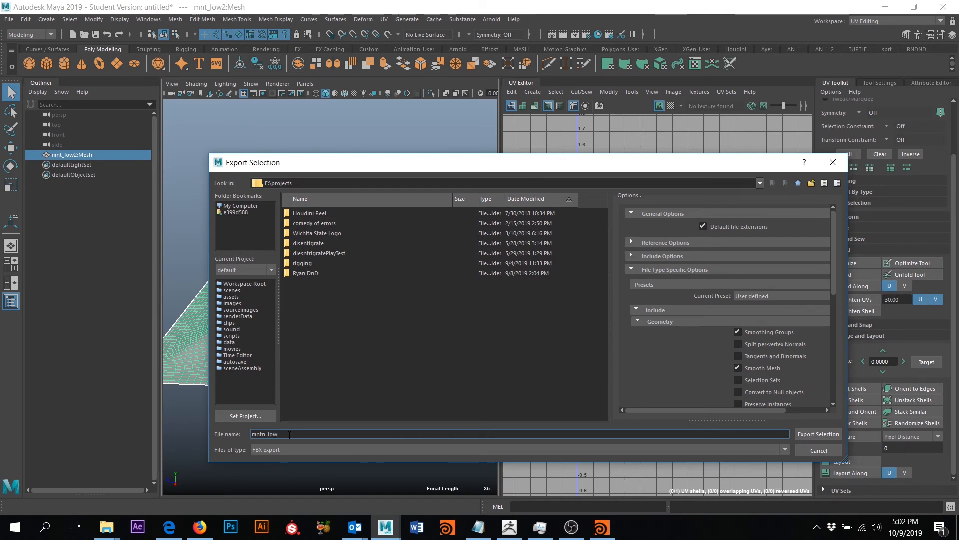
key(Return)
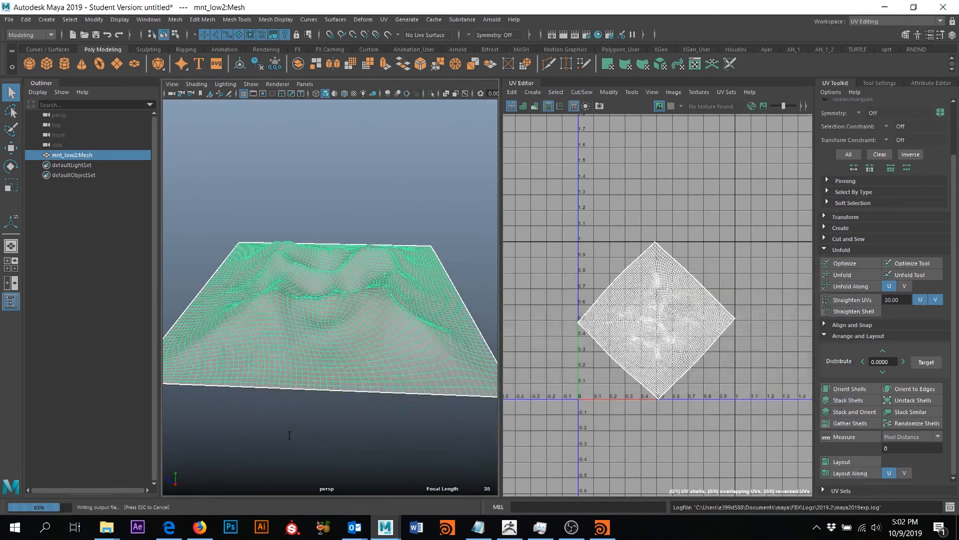
- Launch Substance Painter, dismiss the GPU warning and welcome screen, and start a new project
click(292, 527)
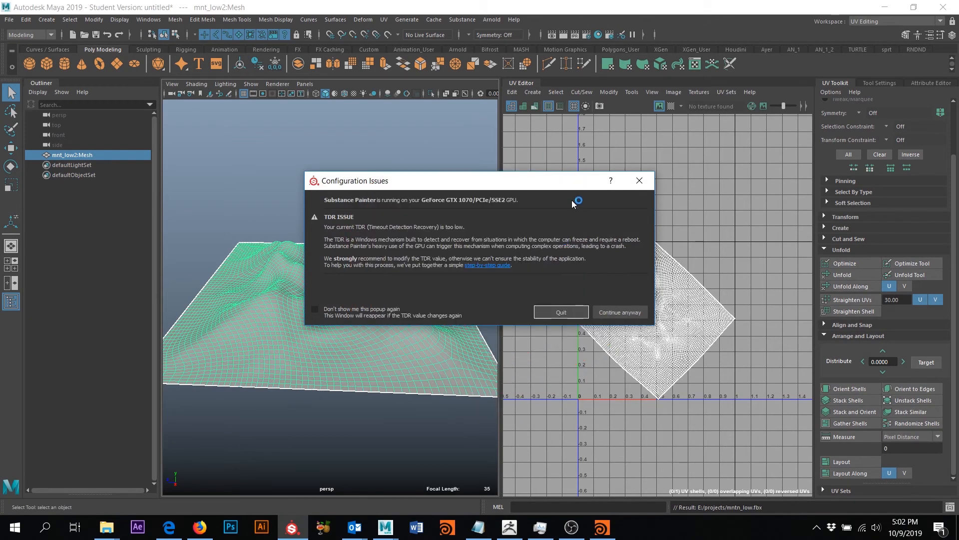
click(625, 313)
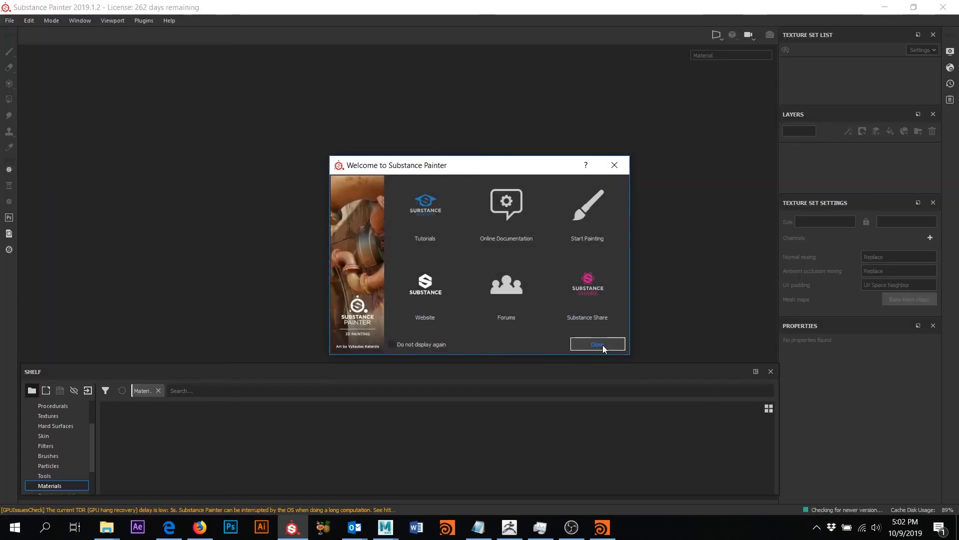
click(598, 344)
click(10, 20)
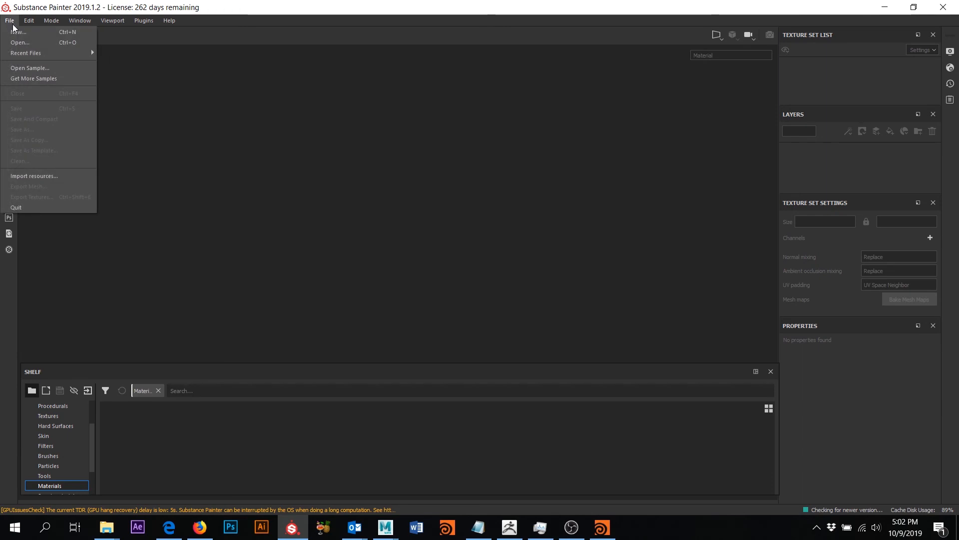
click(18, 32)
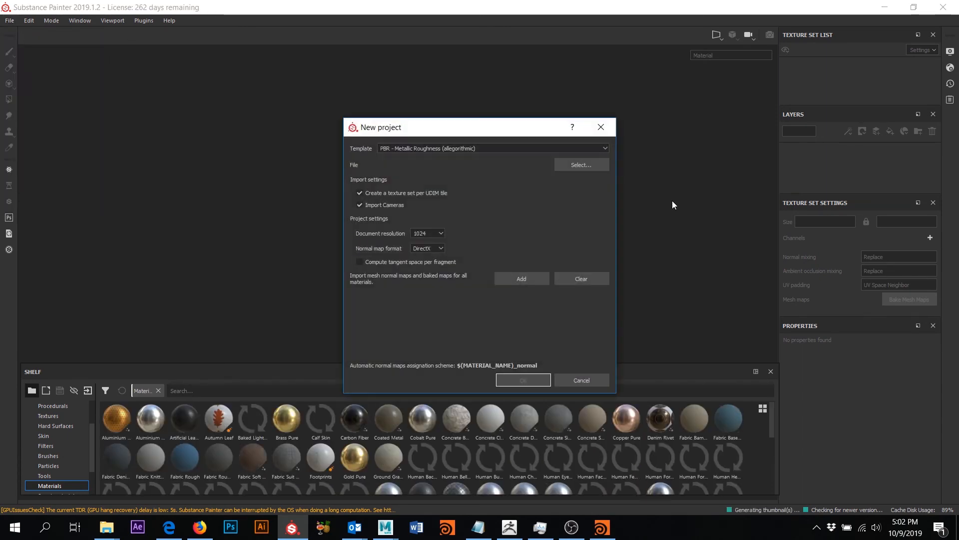
- Keep the PBR - Metallic Roughness template and set document resolution to 4096
click(488, 146)
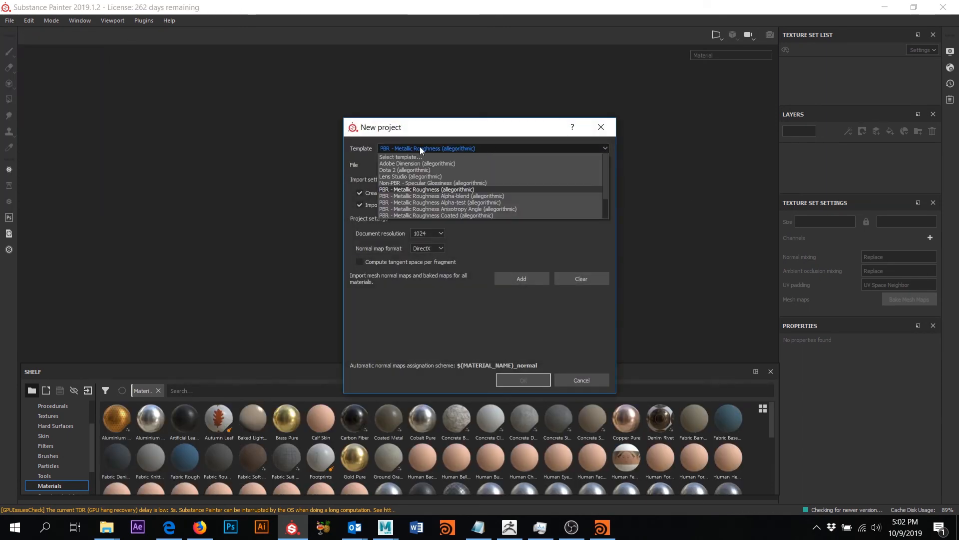
scroll(427, 200, down, 2)
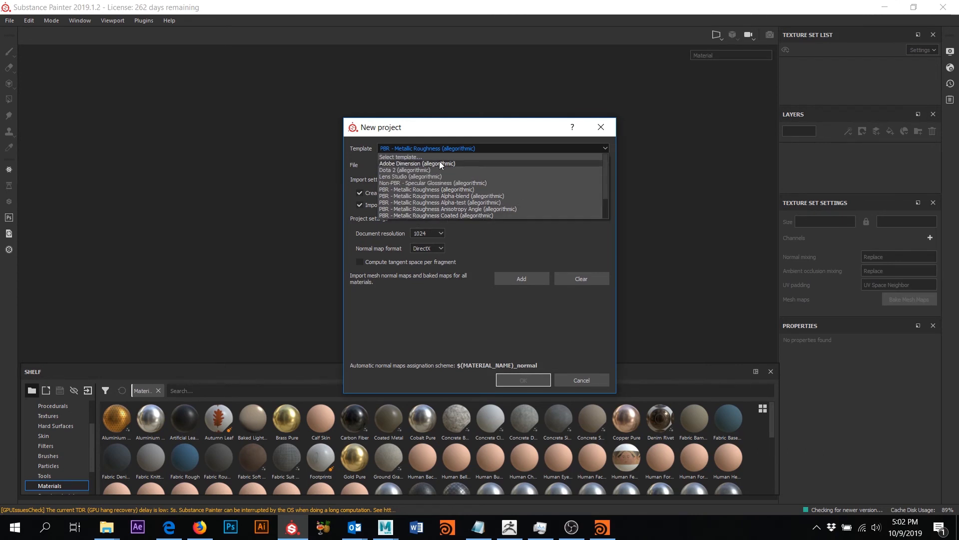
click(428, 135)
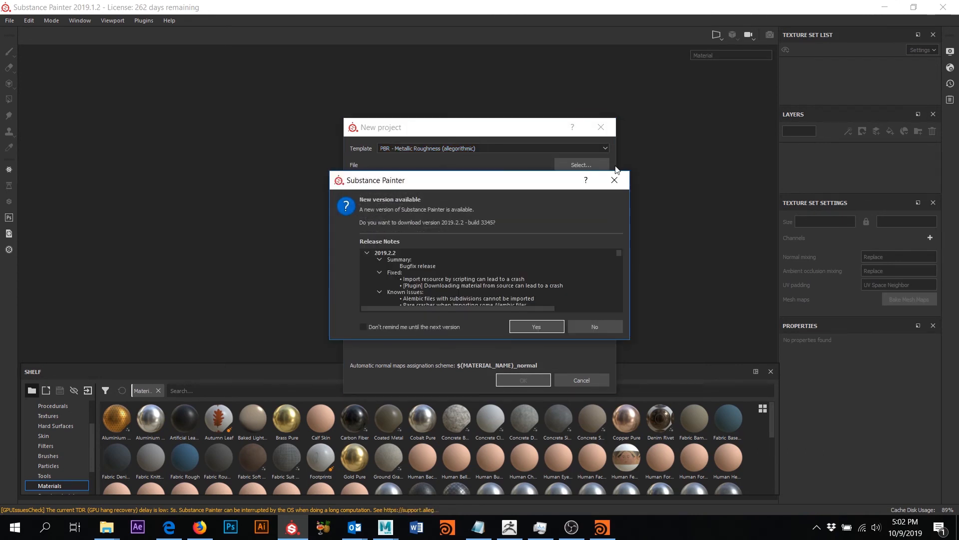
click(623, 180)
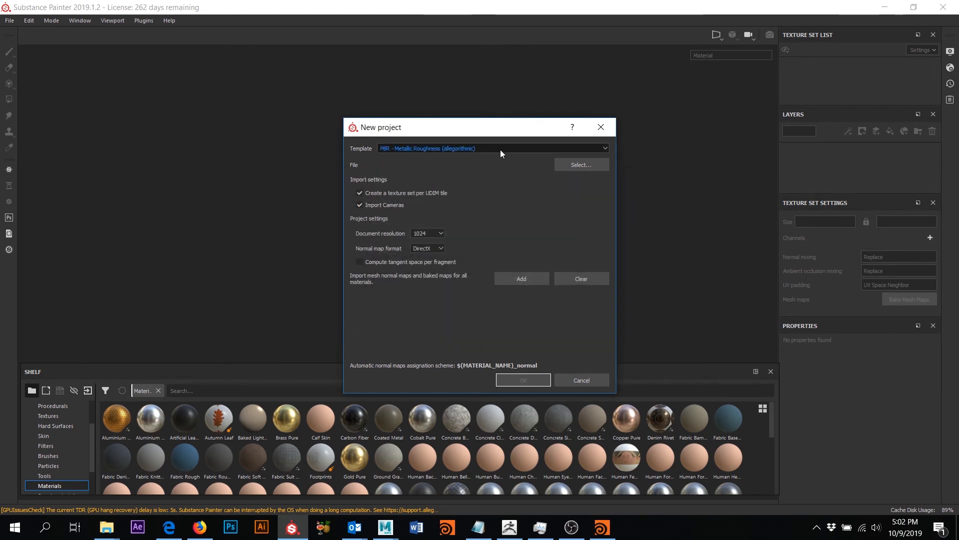
click(441, 233)
click(420, 274)
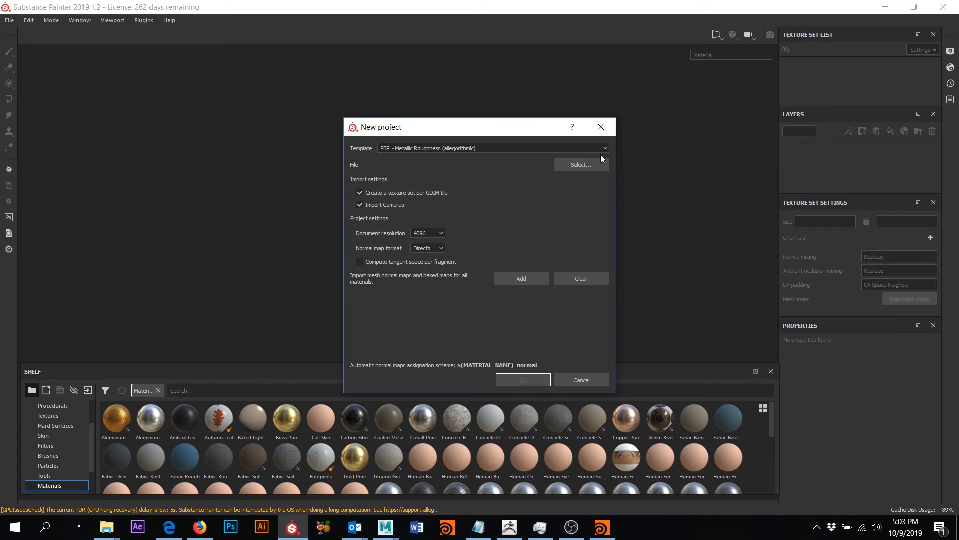
- Select mntn_low.fbx as the project mesh and create the project
click(577, 167)
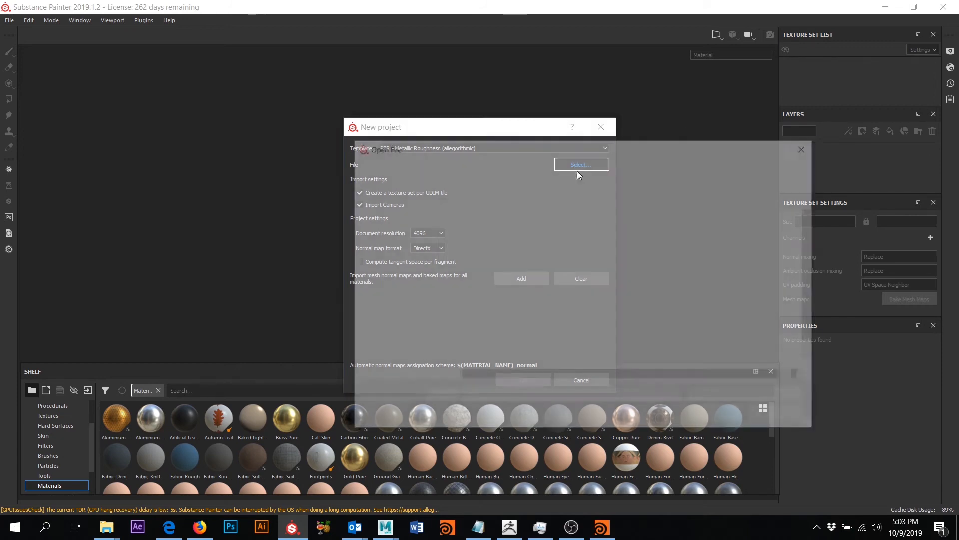
scroll(540, 347, down, 1)
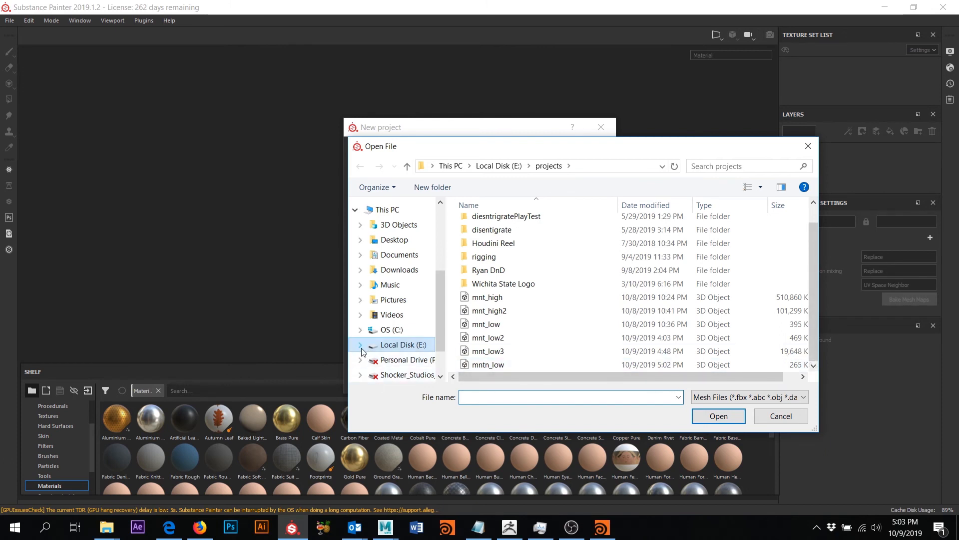
drag(349, 353, 163, 350)
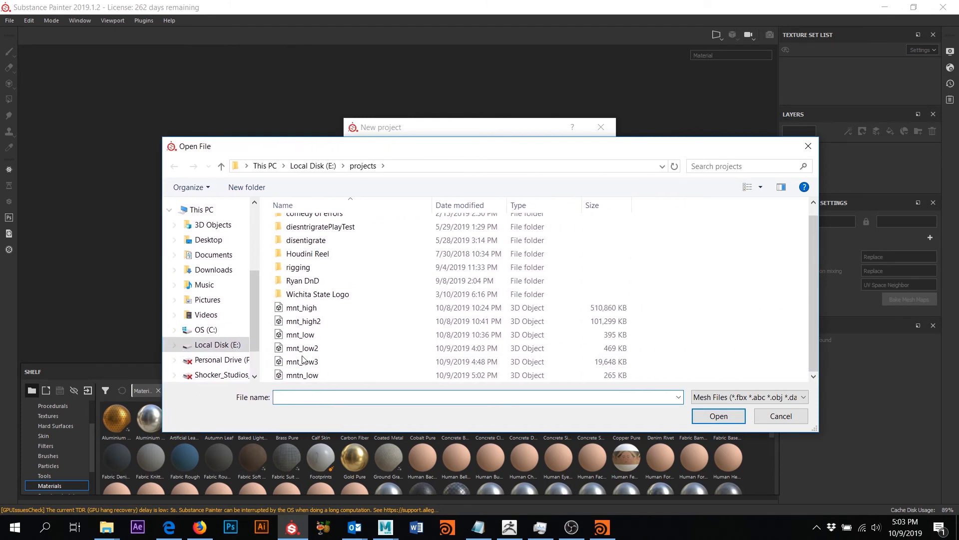
click(483, 377)
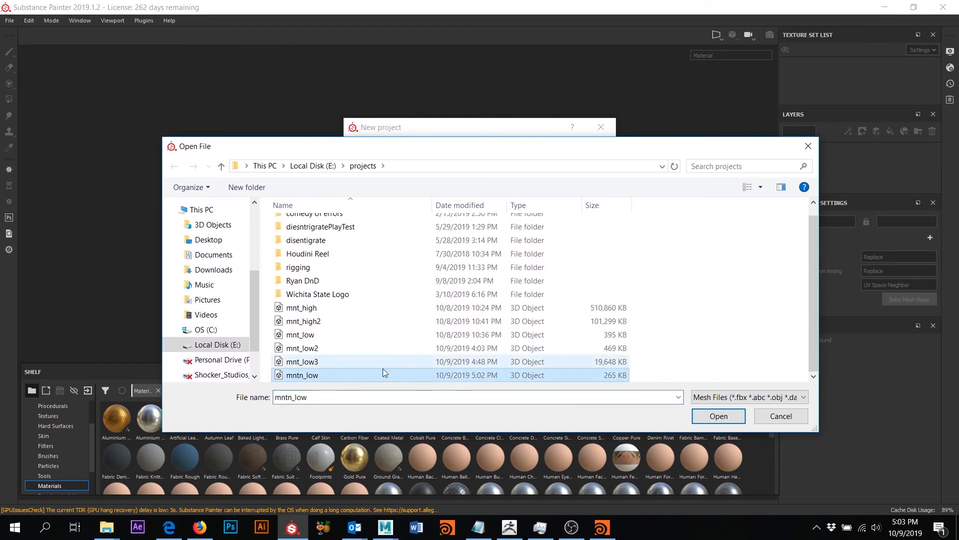
click(716, 417)
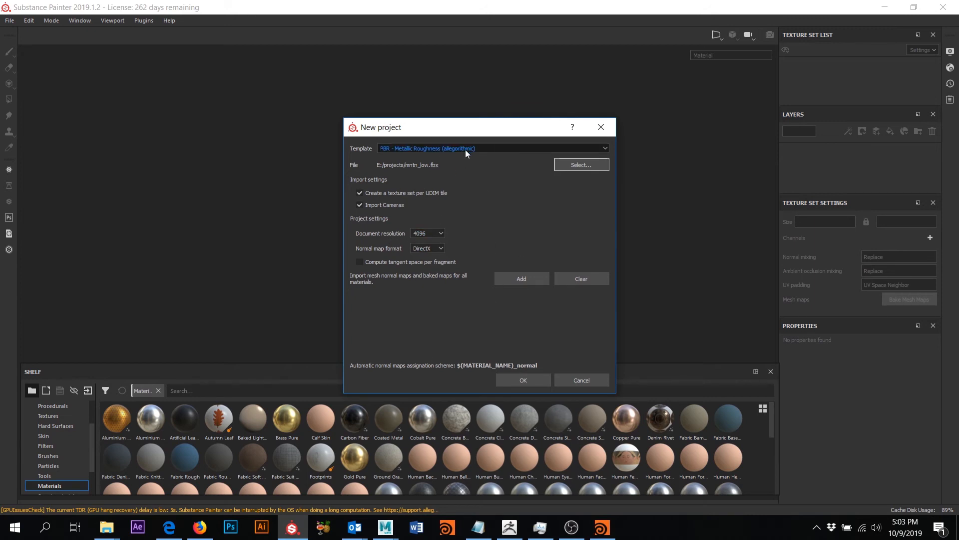
click(514, 378)
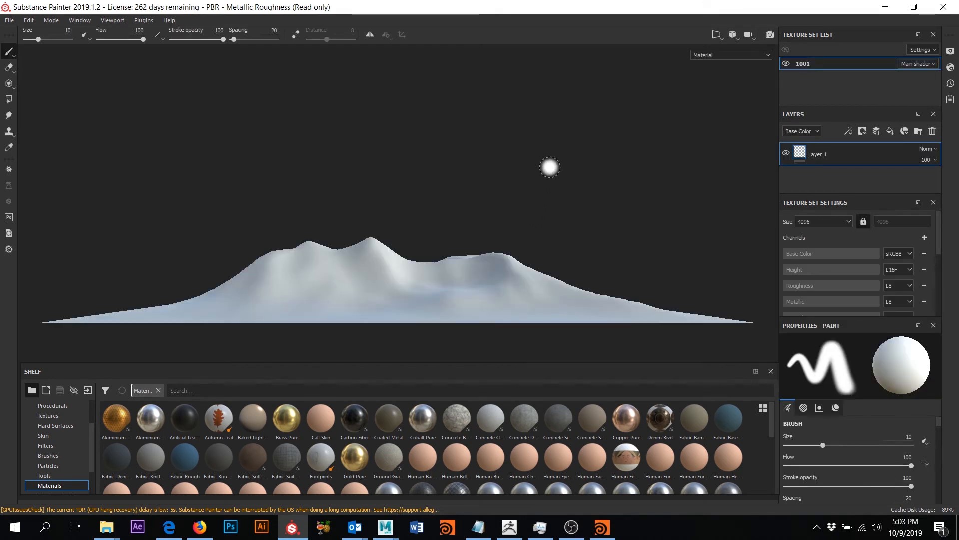
- Orbit around the untextured terrain and scroll Texture Set Settings down to Bake Mesh Maps
alt+drag(560, 162, 704, 165)
alt+middle_drag(704, 165, 632, 152)
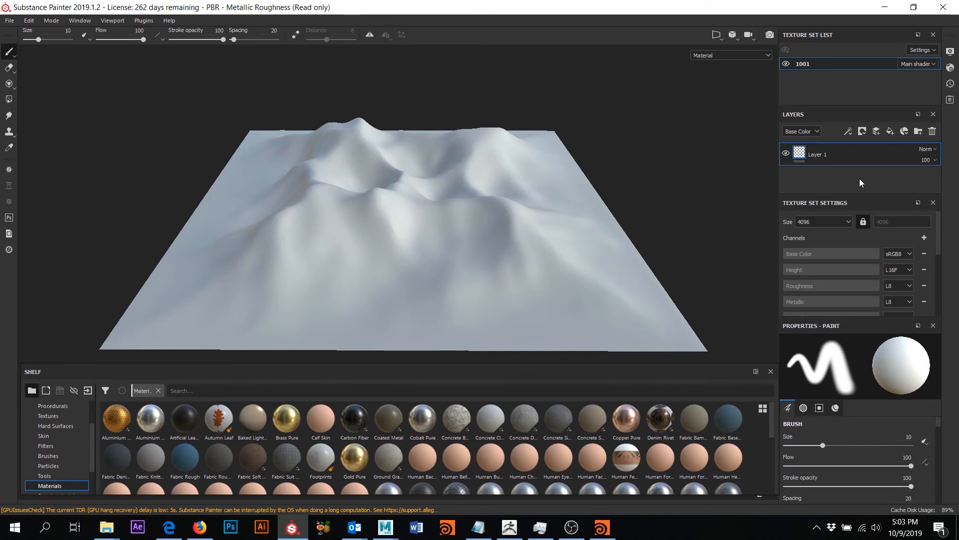
scroll(874, 259, down, 5)
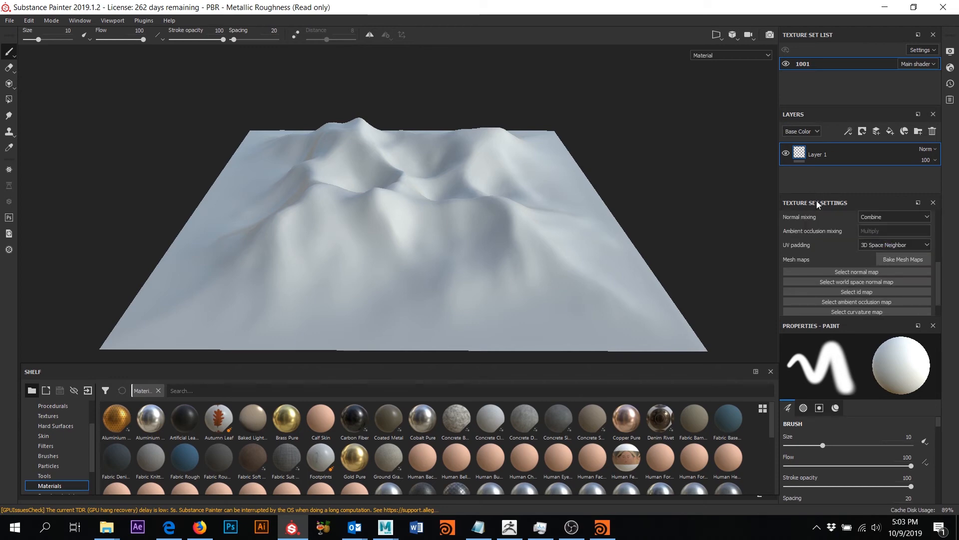
- Set bake output size to 4096 and load mnt_high.obj as the high-definition mesh
click(903, 259)
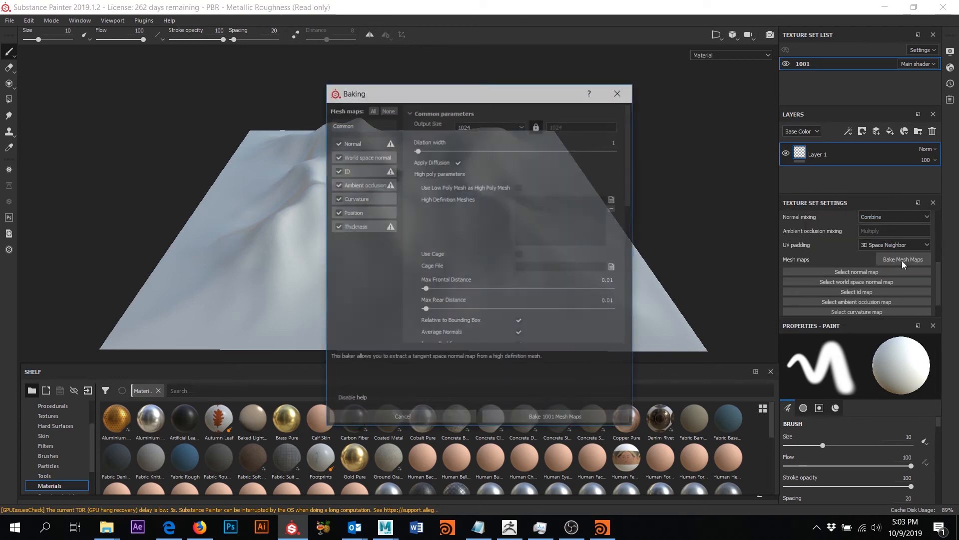
click(461, 127)
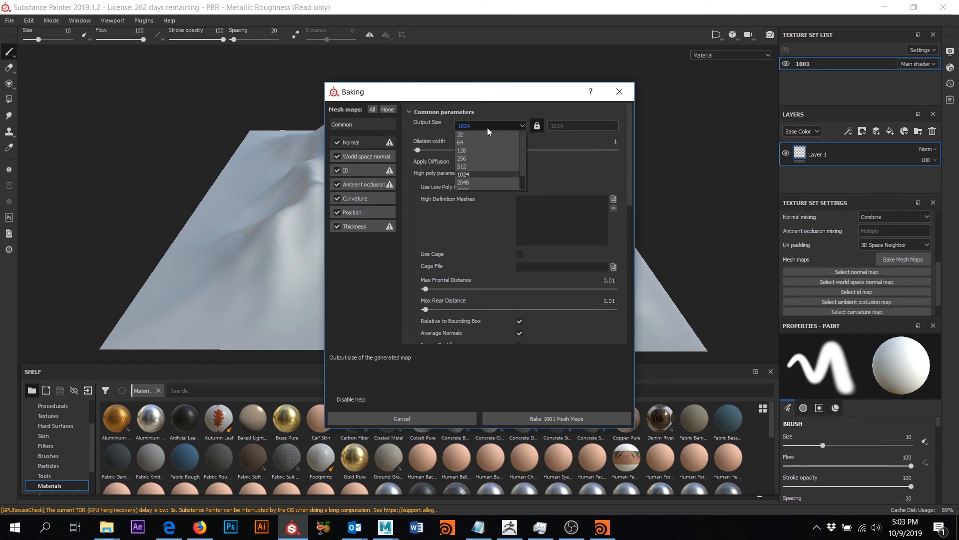
click(472, 175)
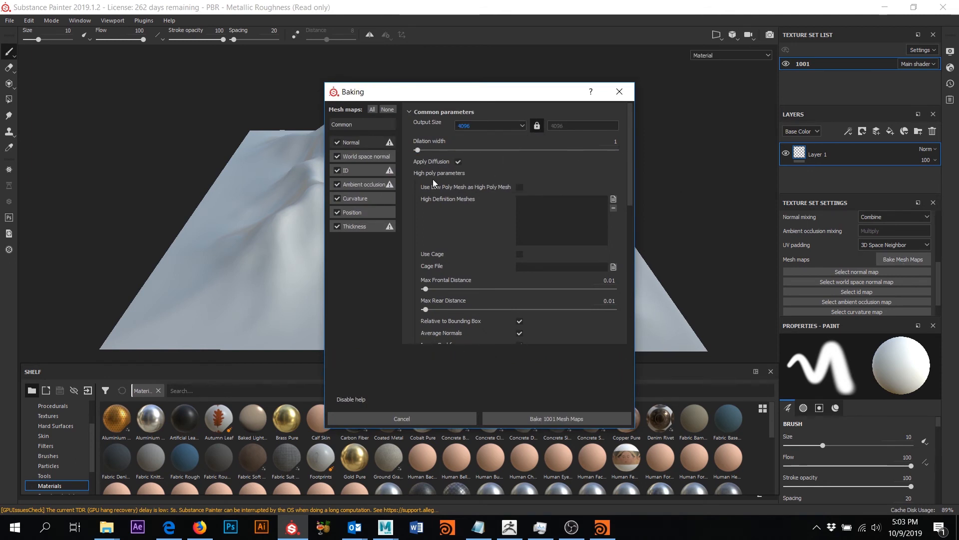
click(614, 199)
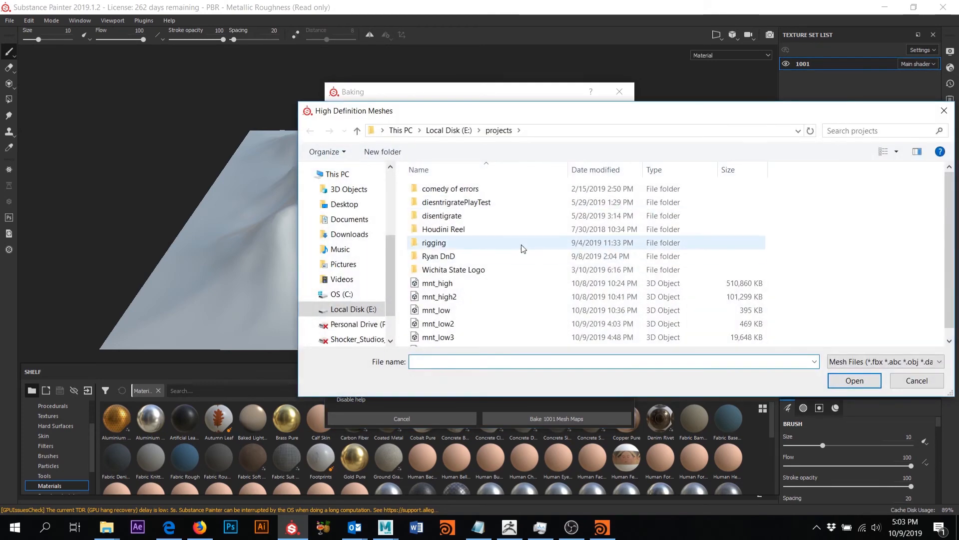
click(462, 298)
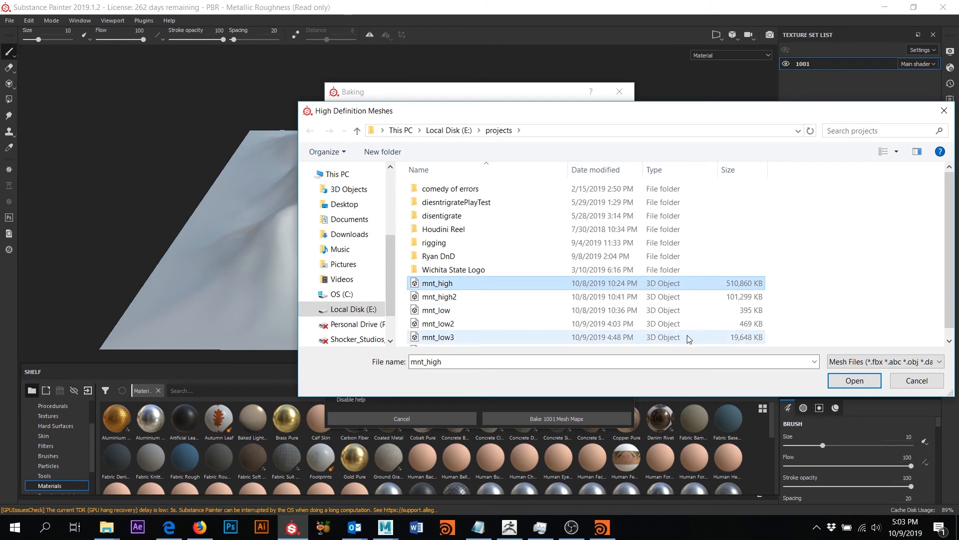
click(479, 283)
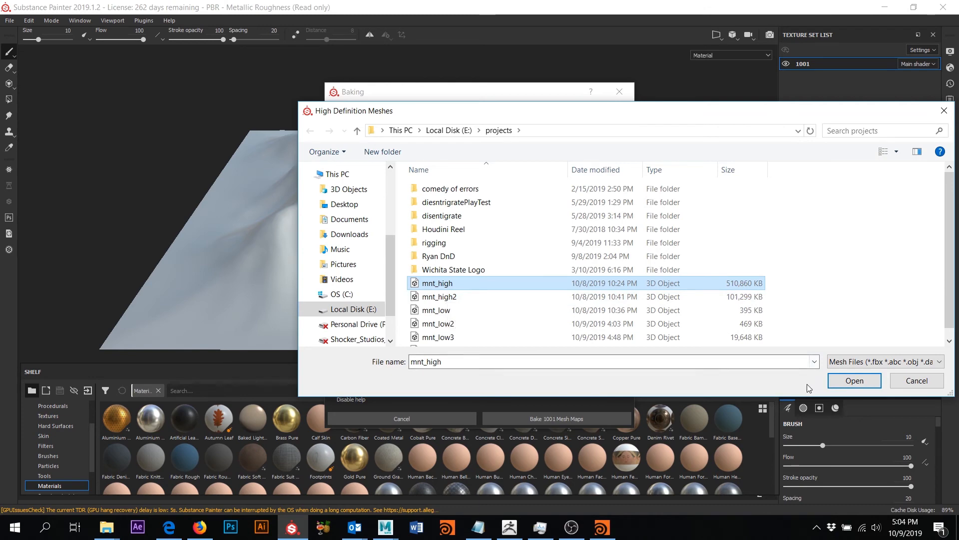
click(854, 382)
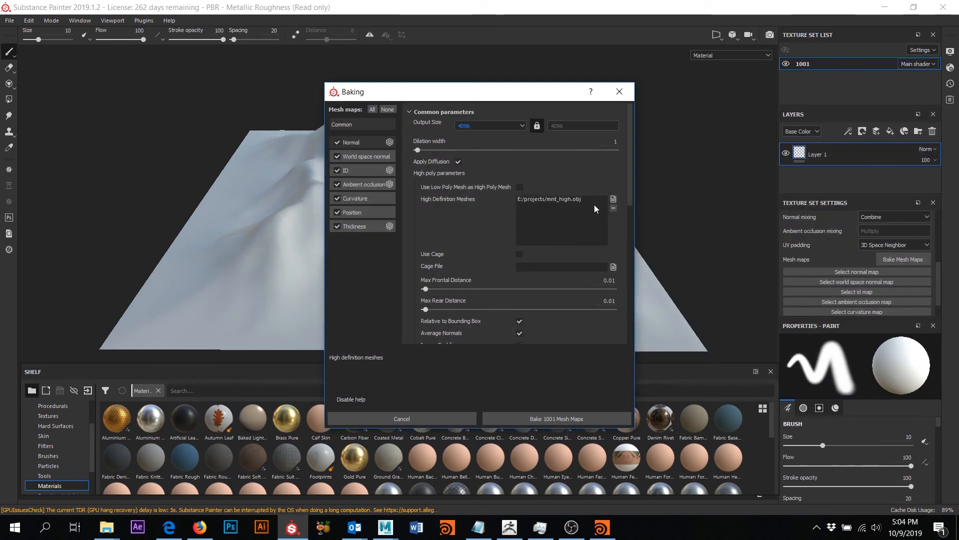
- Set Max Frontal Distance and Max Rear Distance both to 0.1
click(609, 280)
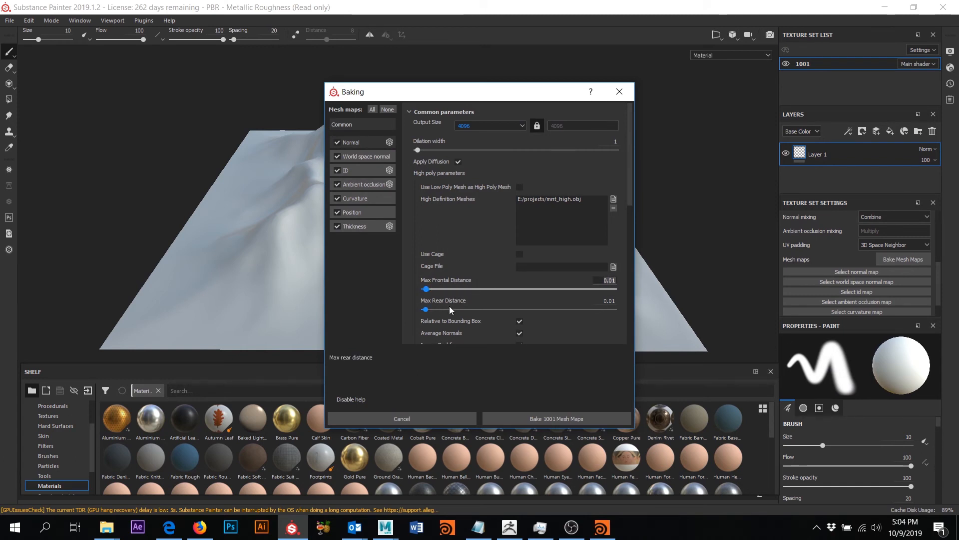
click(609, 300)
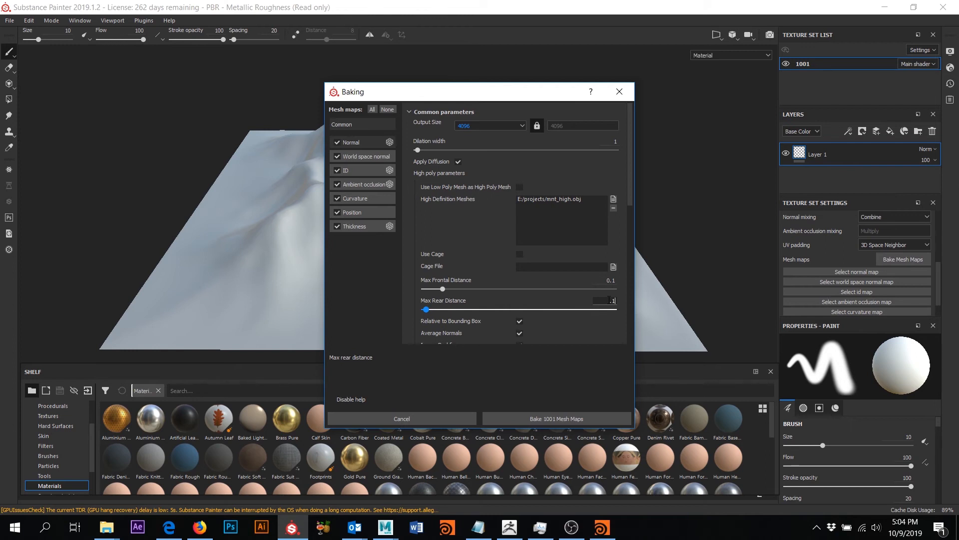
click(571, 224)
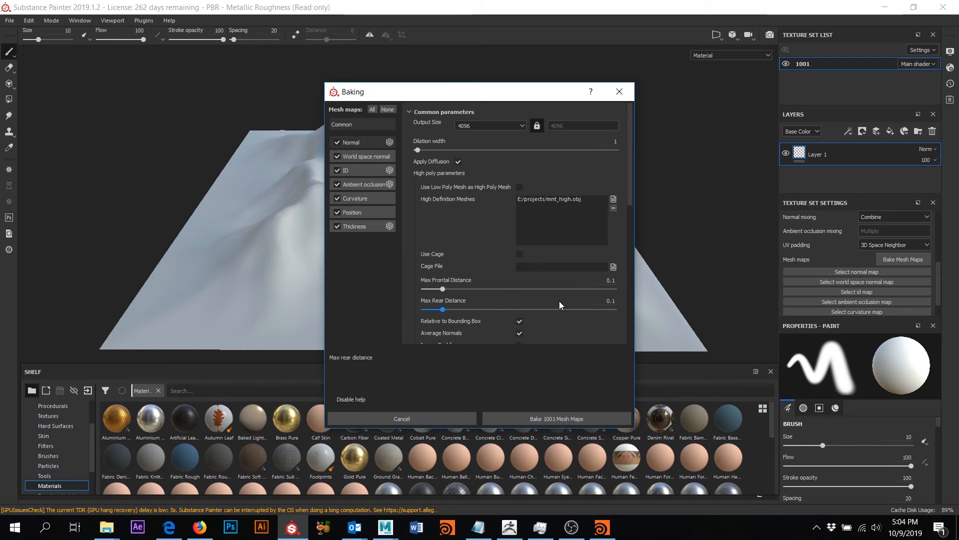
scroll(559, 300, down, 2)
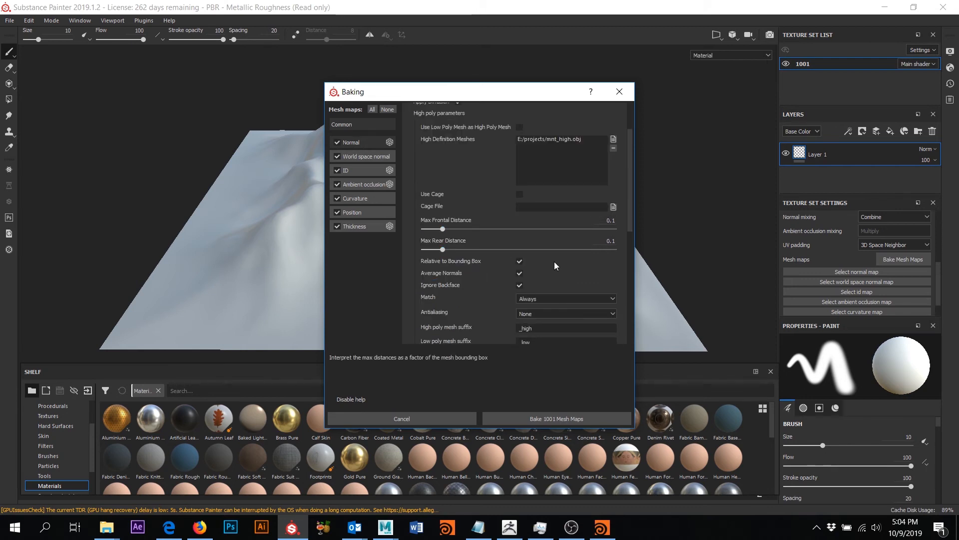
scroll(549, 255, down, 3)
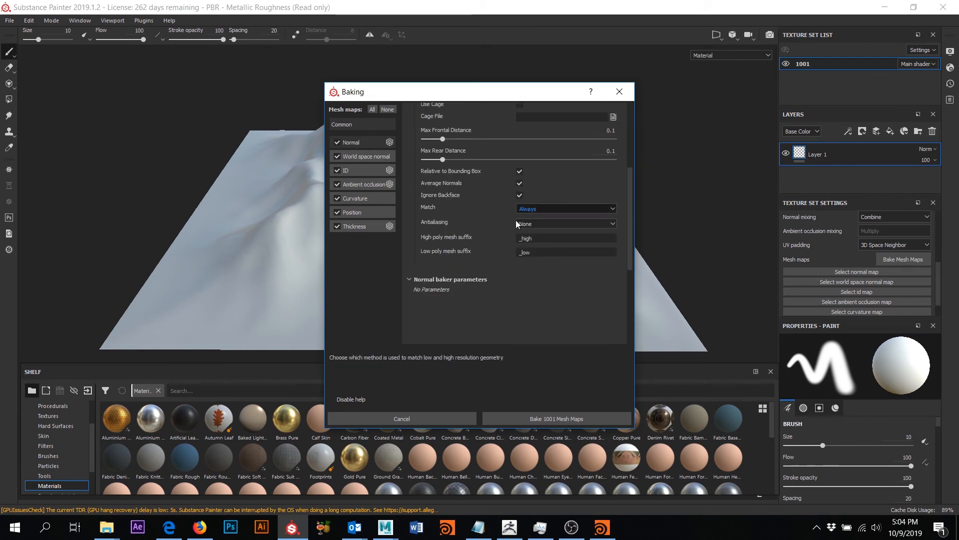
- Start baking texture set 1001's mesh maps and bring up Task Manager while it runs
click(567, 419)
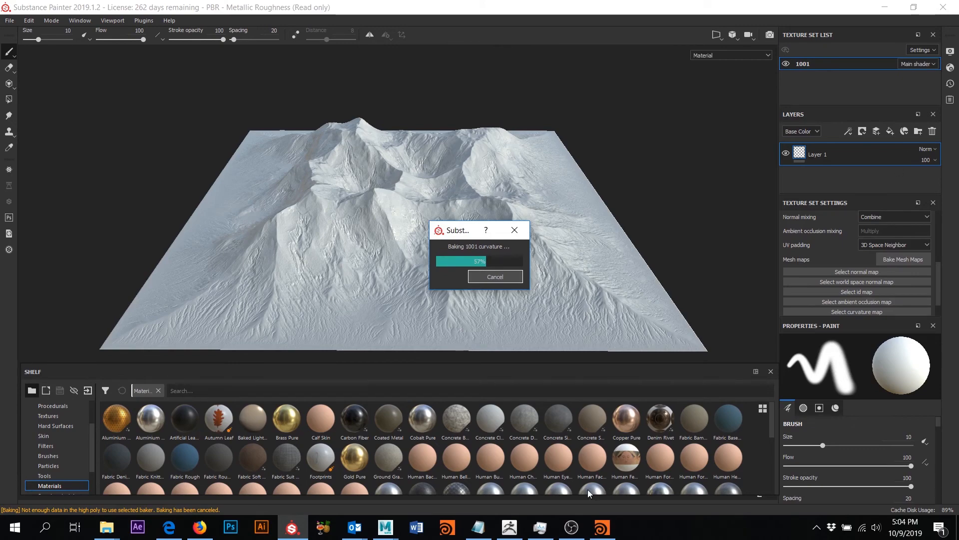
click(540, 527)
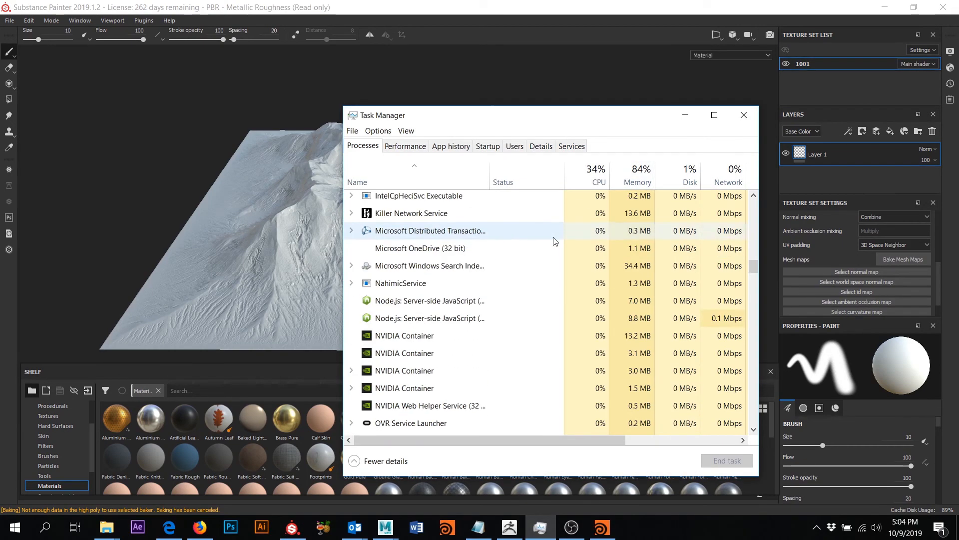
- Scroll through Task Manager's process list, then minimize it to return to Substance Painter
scroll(554, 241, up, 10)
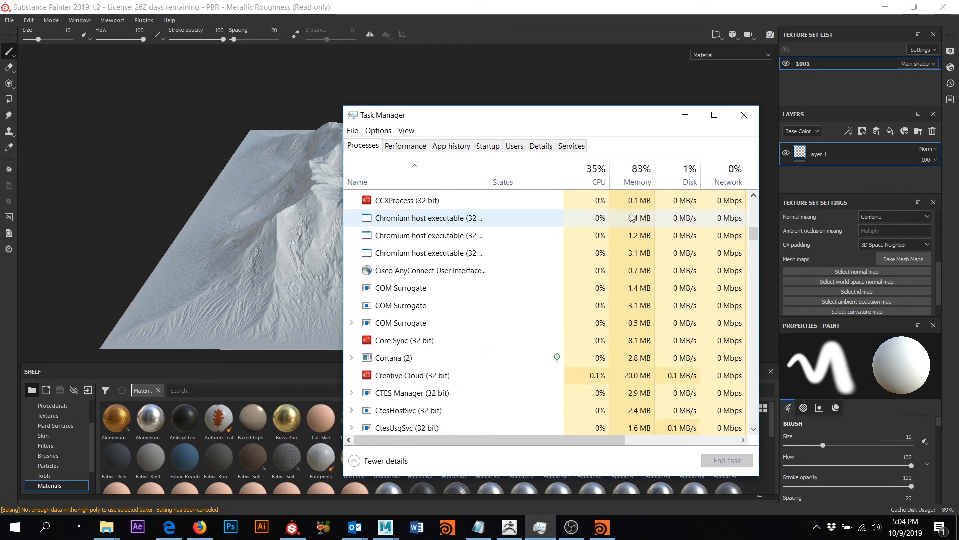
scroll(631, 218, up, 2)
drag(757, 228, 756, 228)
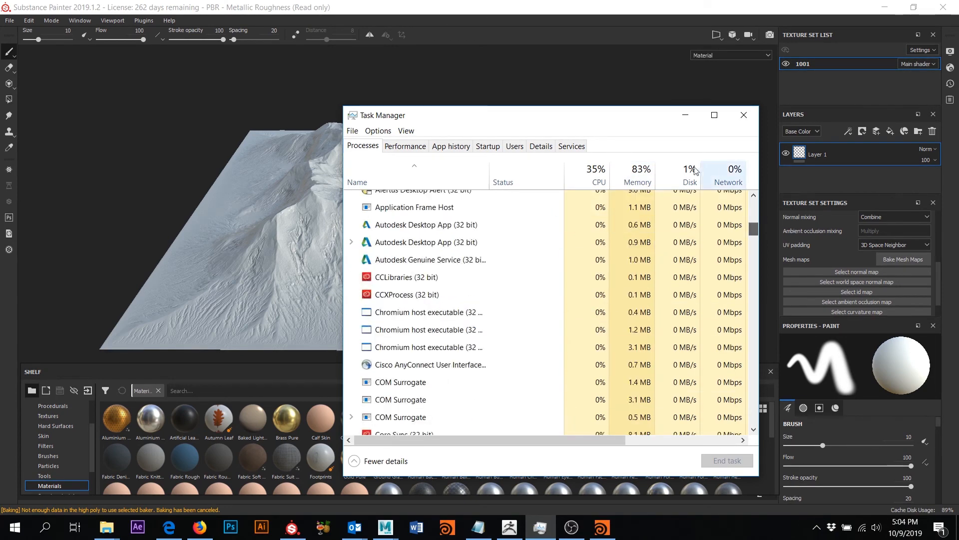
click(688, 113)
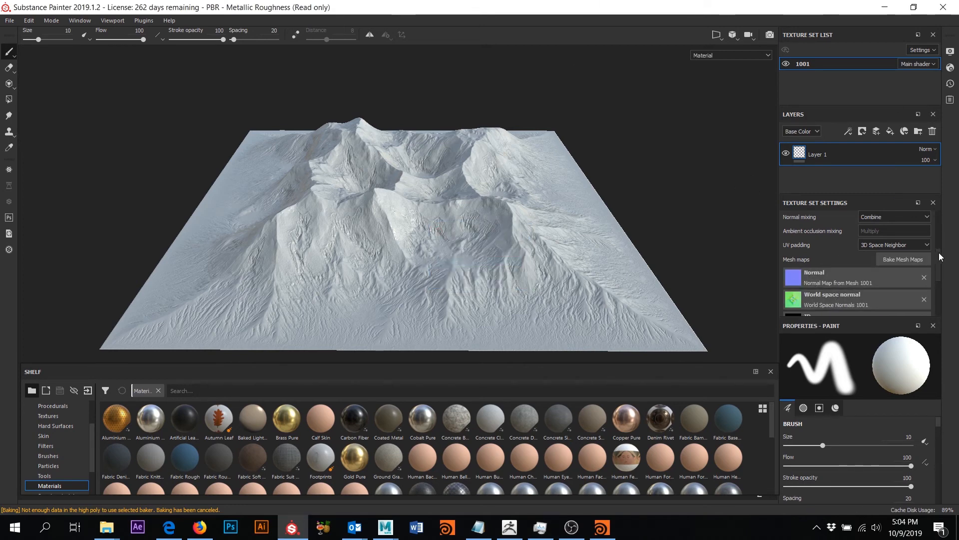
- Scroll through the baked mesh maps listed in Texture Set Settings
drag(938, 253, 939, 271)
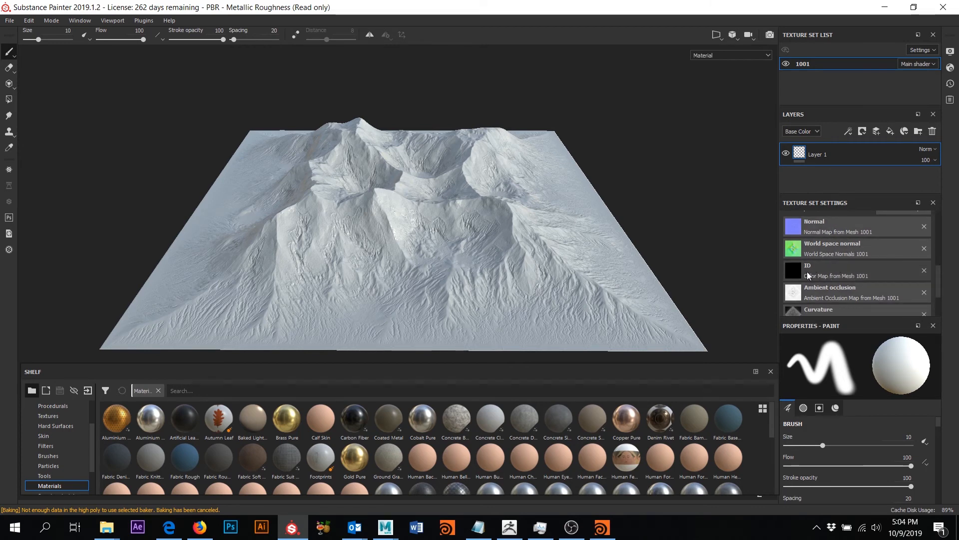
scroll(838, 281, down, 1)
scroll(845, 288, down, 1)
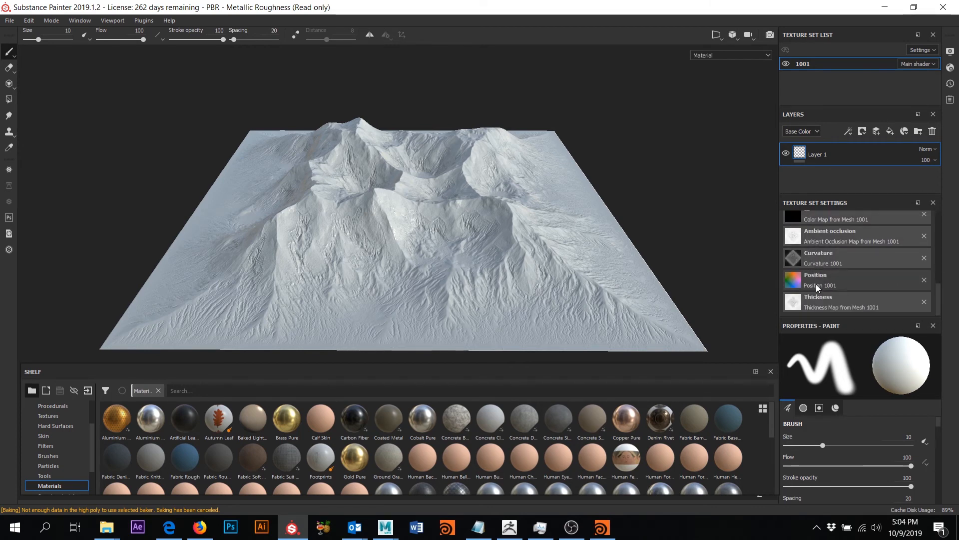
scroll(838, 289, up, 4)
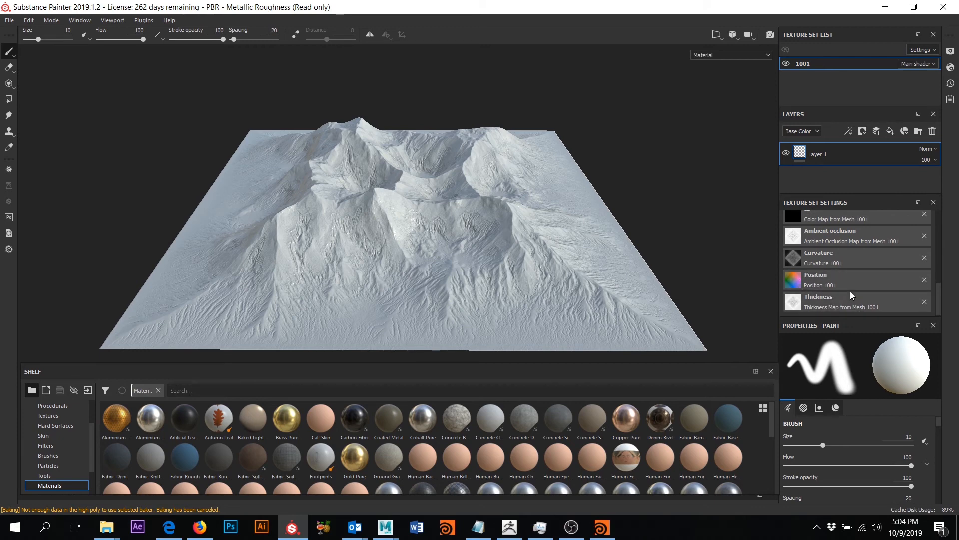
scroll(832, 264, up, 5)
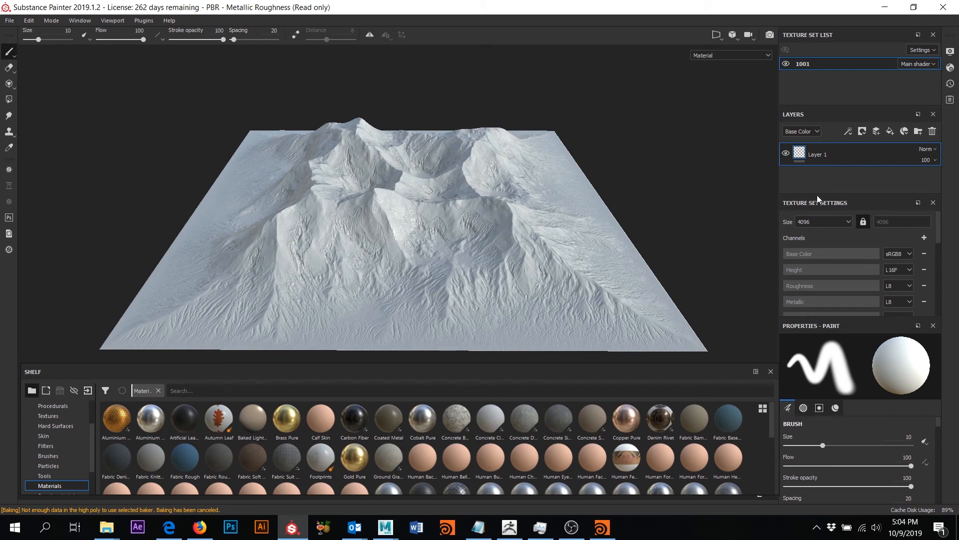
- Drag the Layers panel splitter down to give the layer stack more room
drag(817, 195, 819, 264)
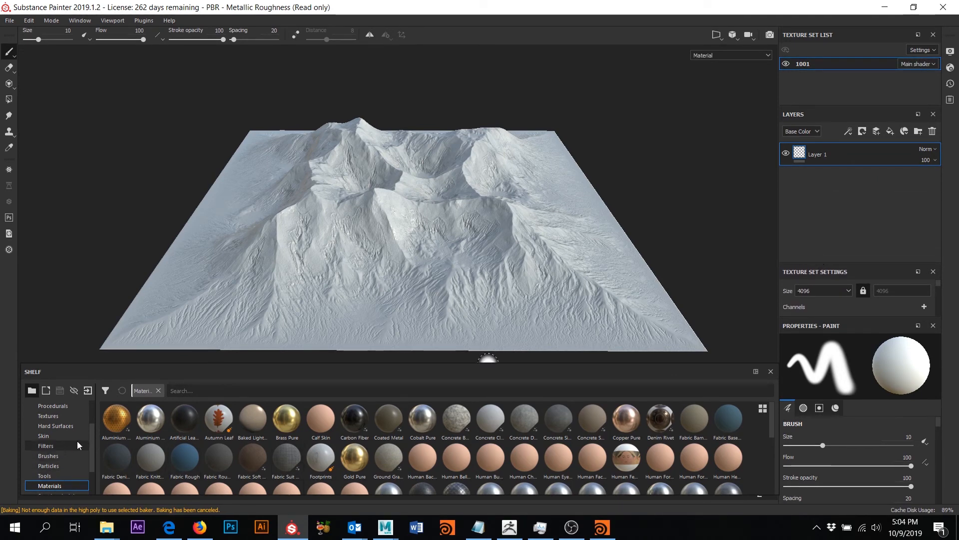
scroll(80, 440, down, 1)
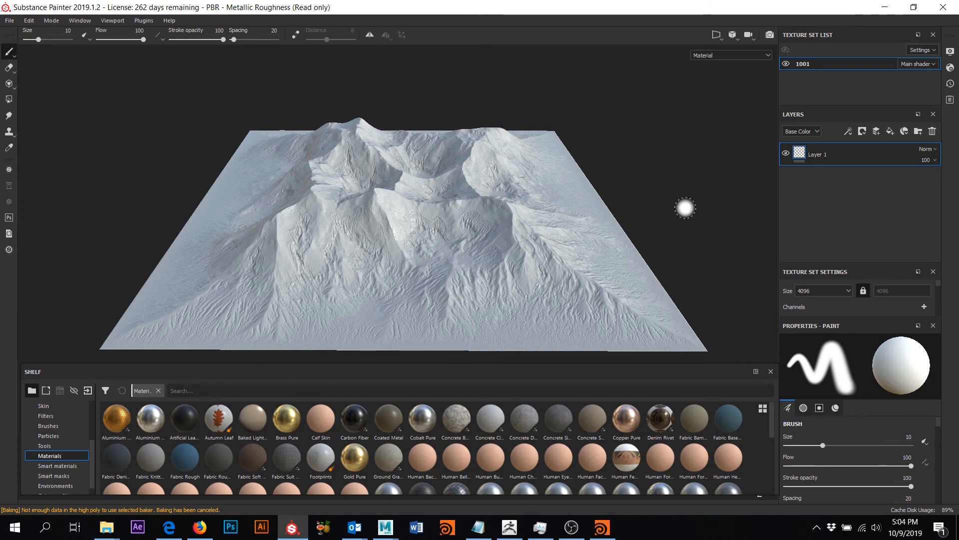
scroll(685, 209, down, 1)
scroll(685, 213, up, 2)
- Orbit and move closer to inspect the baked ridge and erosion detail on the terrain
alt+drag(688, 215, 700, 179)
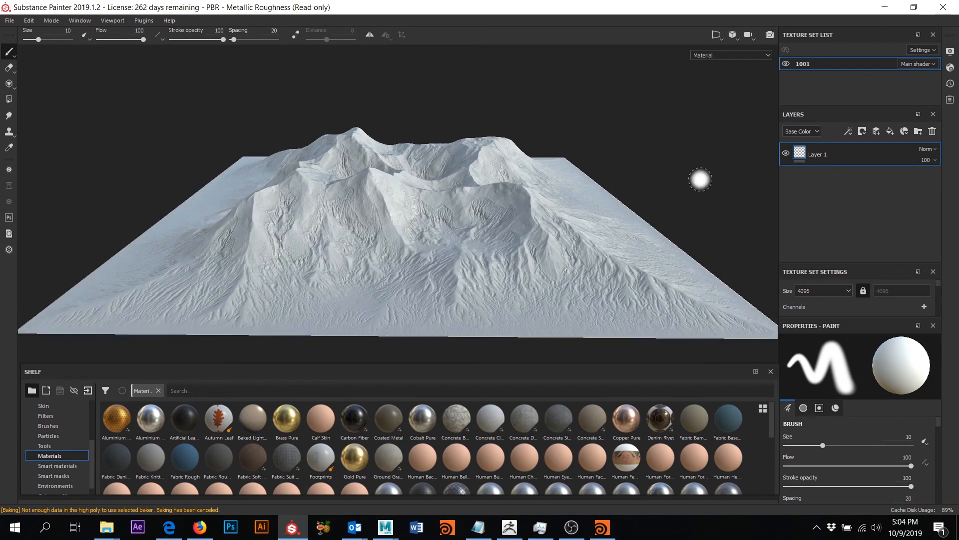
alt+middle_drag(700, 180, 703, 193)
alt+right_drag(688, 174, 703, 228)
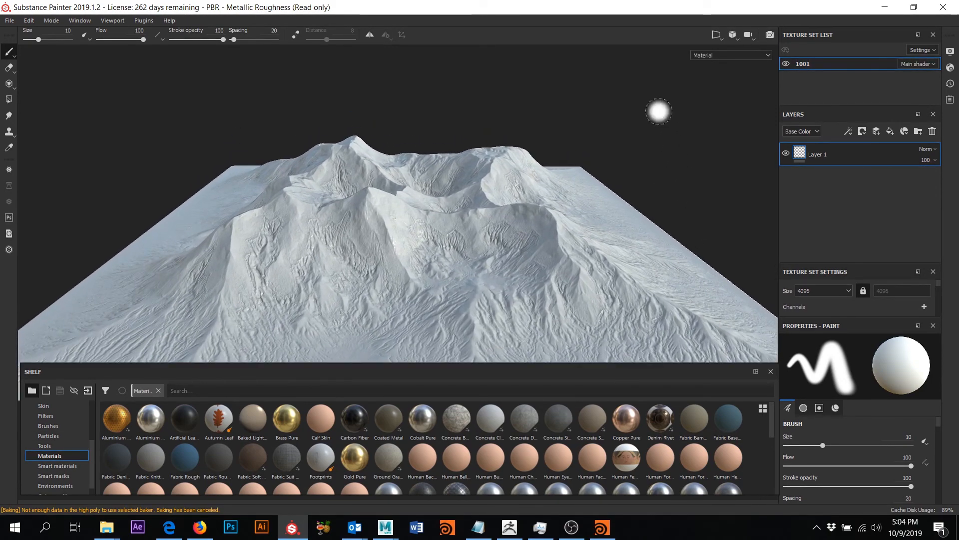
alt+drag(660, 112, 655, 122)
mouse_move(650, 160)
alt+middle_down()
mouse_move(645, 142)
mouse_move(653, 141)
alt+middle_up()
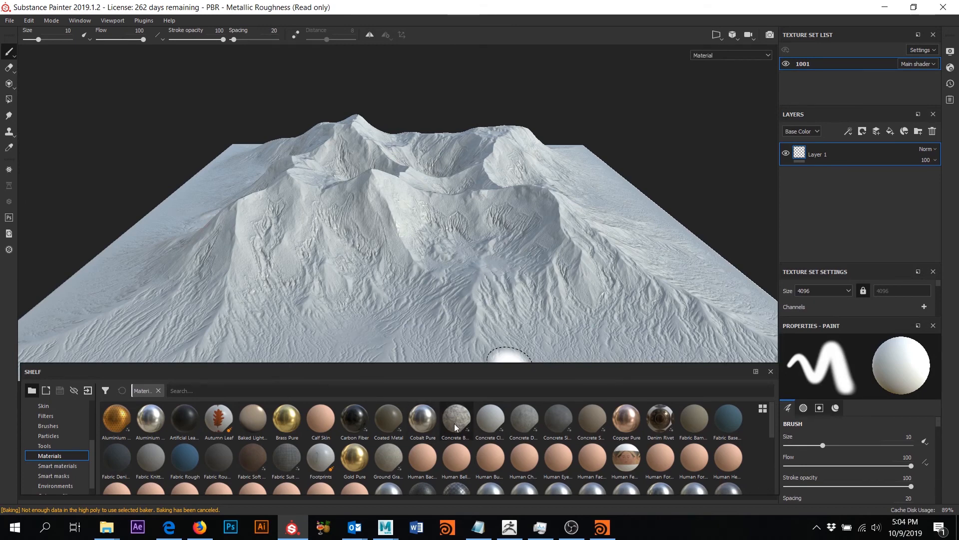
mouse_move(454, 424)
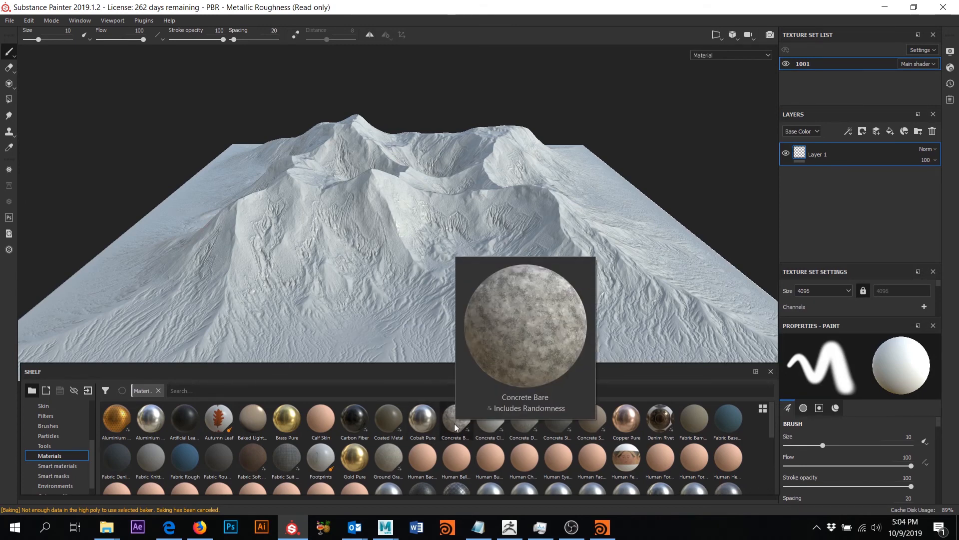
- Drop Concrete Bare, Clean, Dusty and Simple materials from the shelf onto the terrain
click(454, 424)
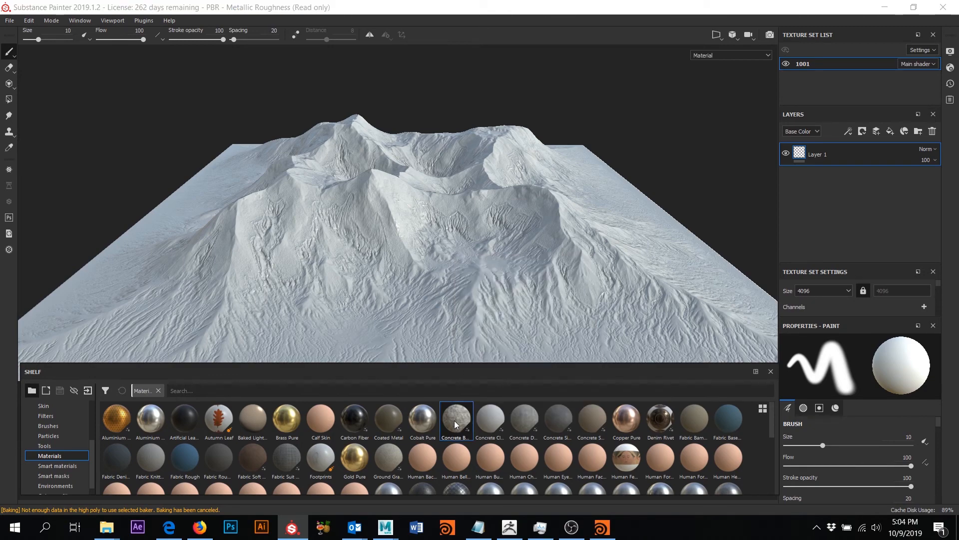
drag(454, 423, 450, 192)
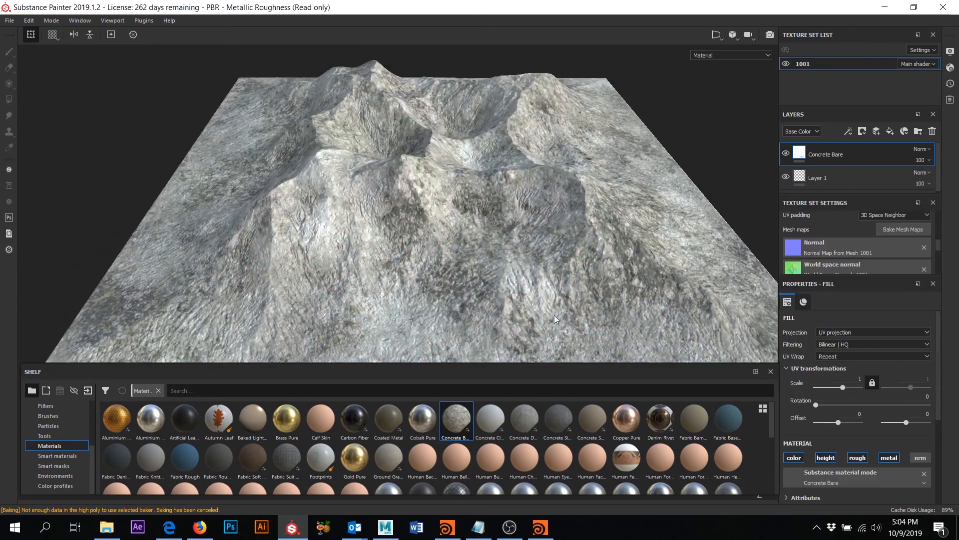
drag(490, 422, 453, 206)
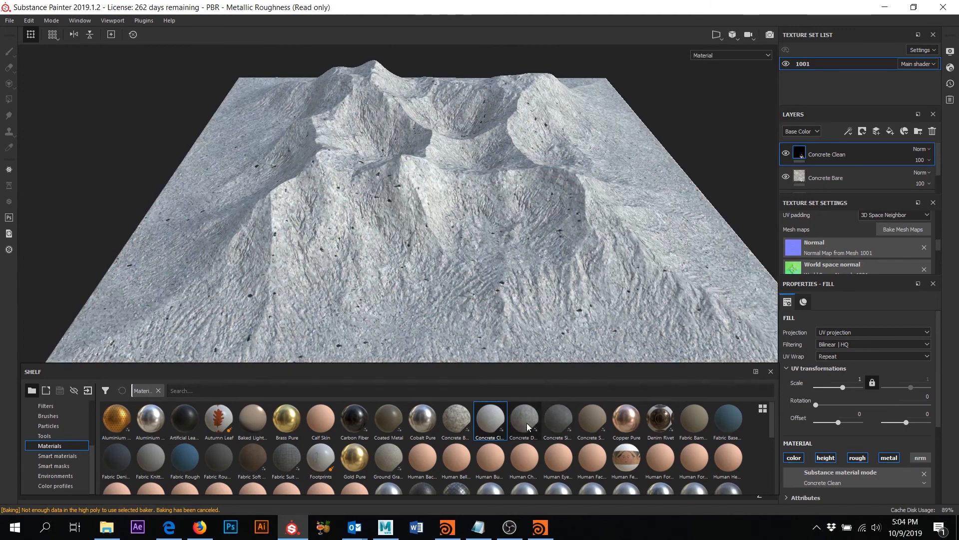
mouse_move(523, 420)
drag(523, 419, 439, 182)
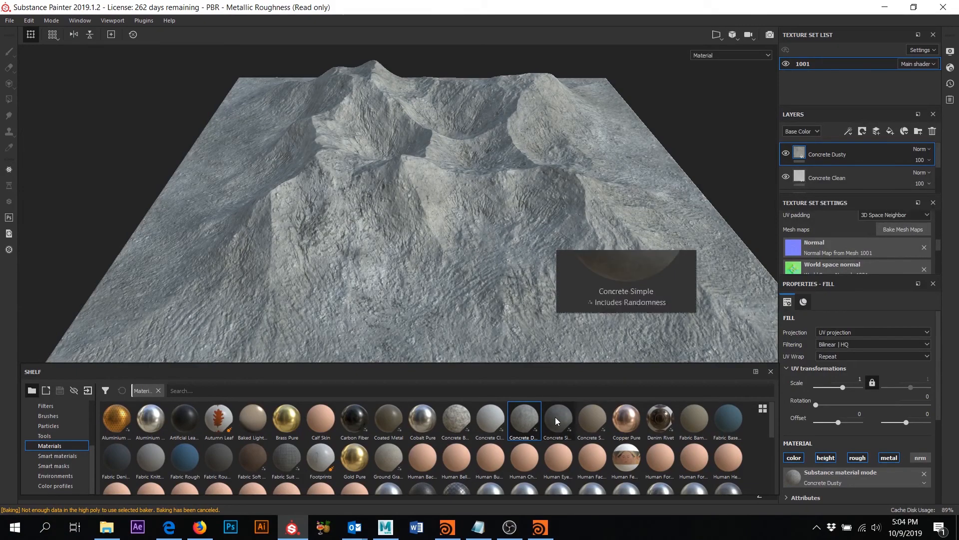
drag(556, 419, 473, 214)
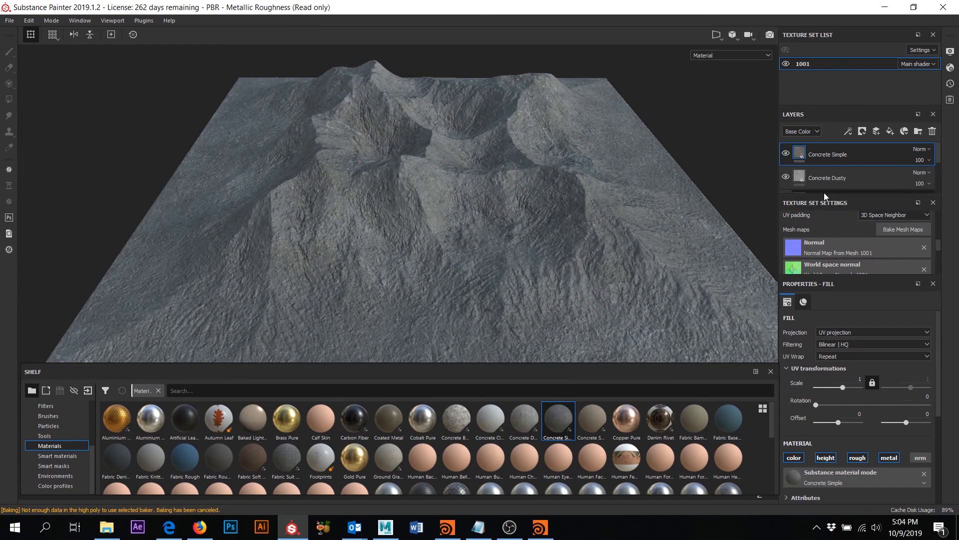
- Enlarge the layer stack, hide Concrete Simple and Dusty, and select Concrete Clean
drag(823, 193, 829, 260)
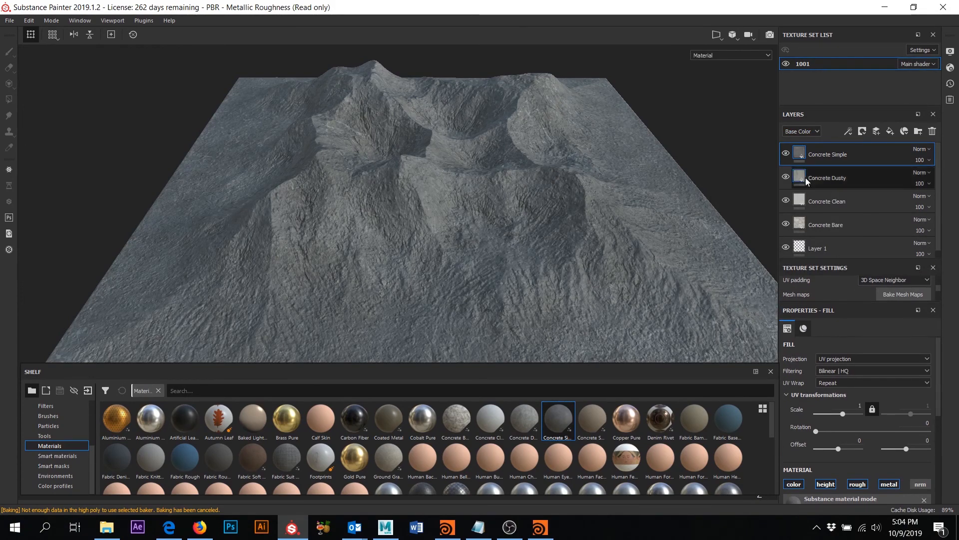
click(786, 153)
click(786, 177)
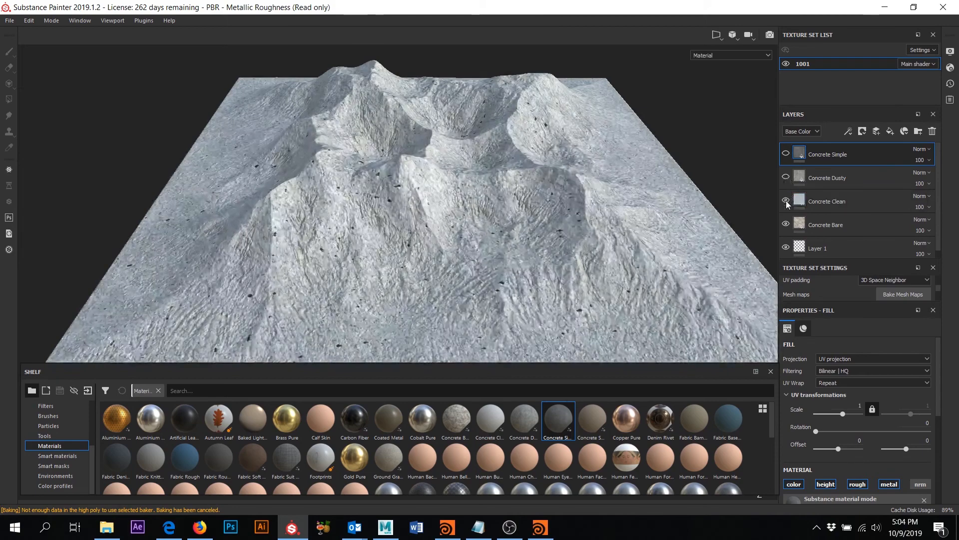
click(786, 201)
click(787, 200)
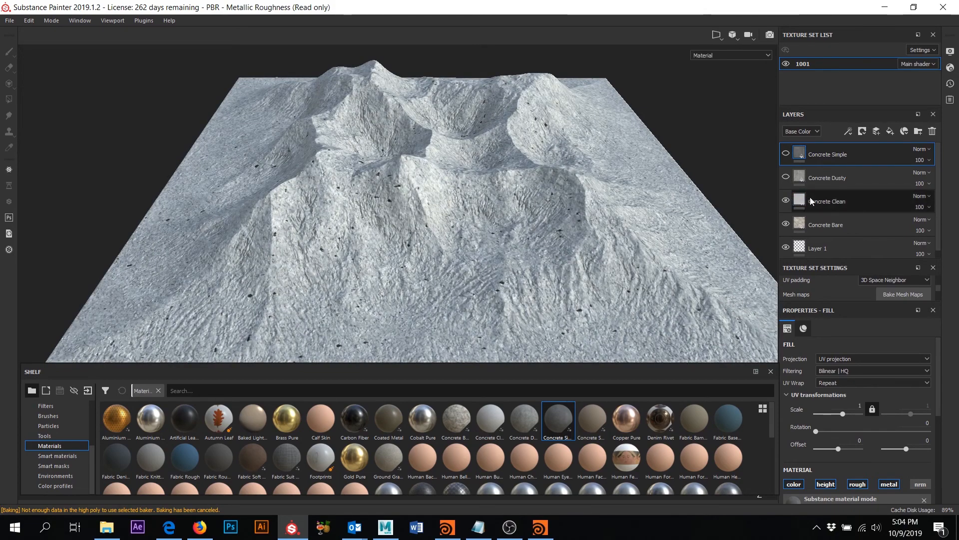
click(795, 202)
- Select Concrete Bare and test its UV tiling scale, undoing back to scale 1
click(802, 224)
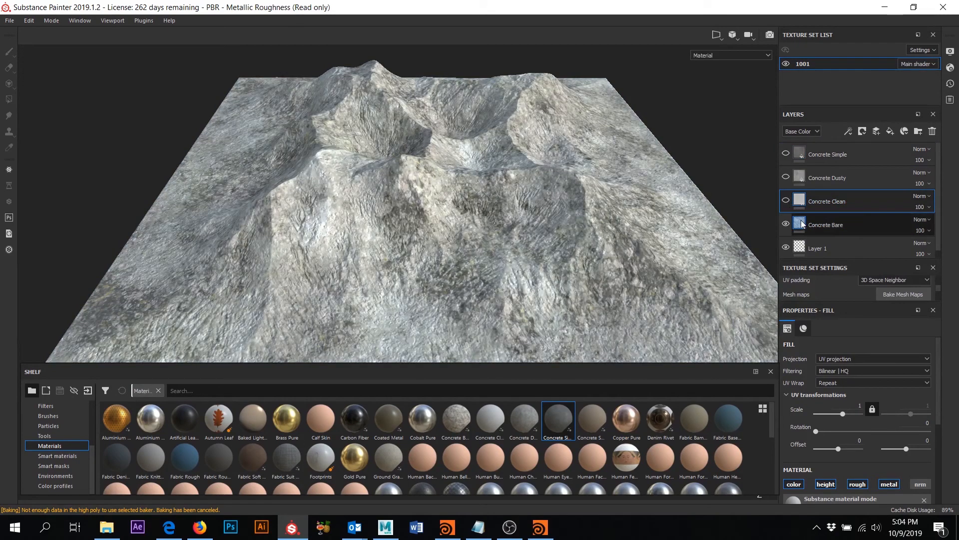
click(825, 227)
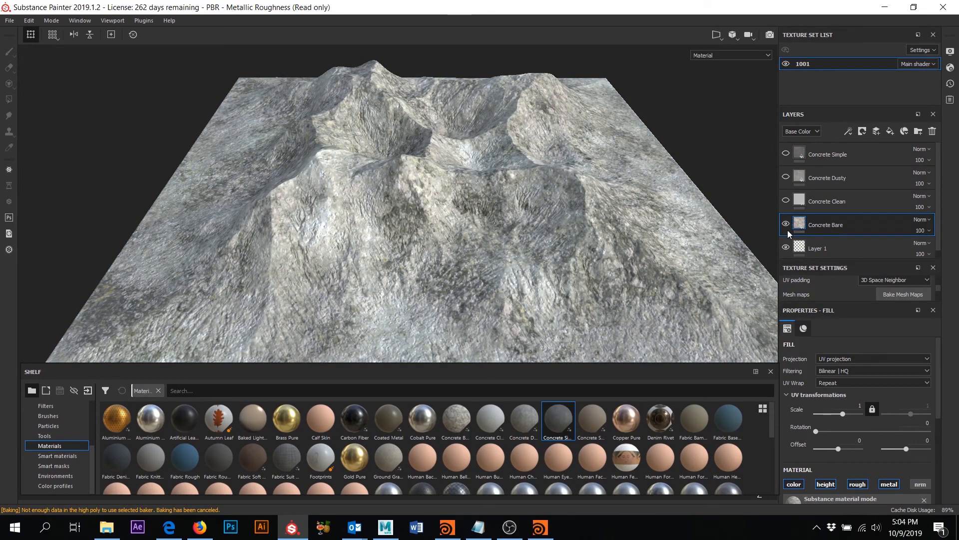
mouse_move(589, 194)
alt+mouse_down()
mouse_move(519, 240)
mouse_move(591, 192)
alt+mouse_up()
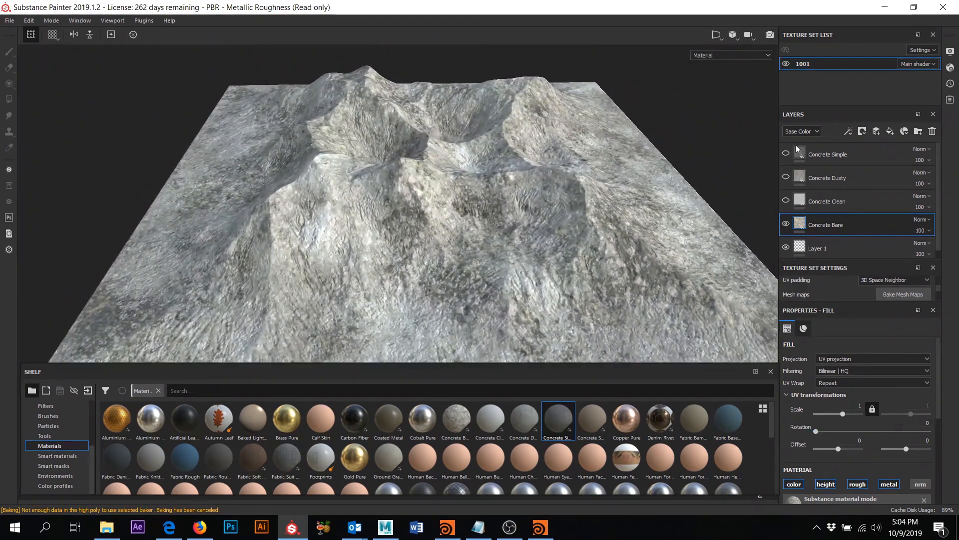
drag(843, 413, 845, 414)
key(ctrl+z)
alt+drag(632, 202, 624, 237)
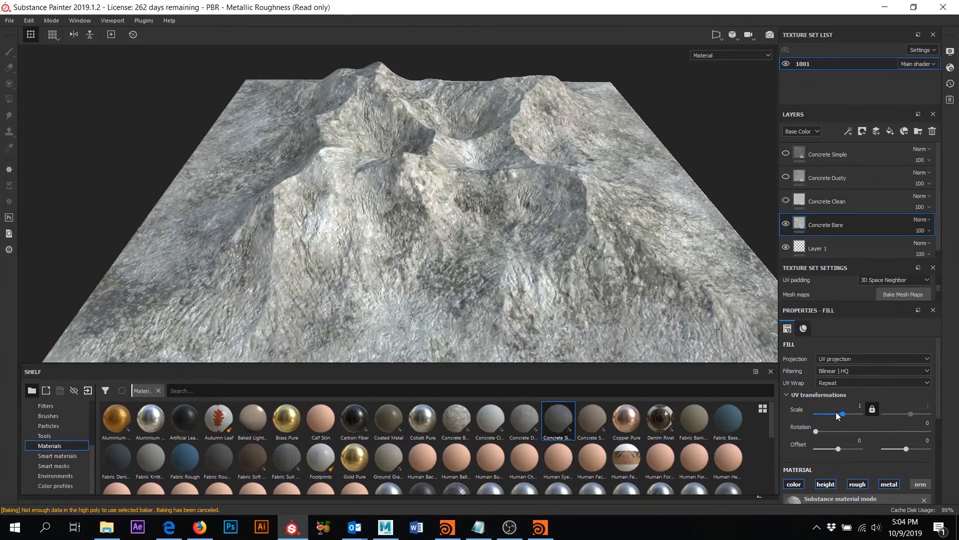
drag(837, 414, 833, 414)
- Switch Concrete Bare's fill projection to Tri-planar and inspect the concrete on the slopes
click(854, 358)
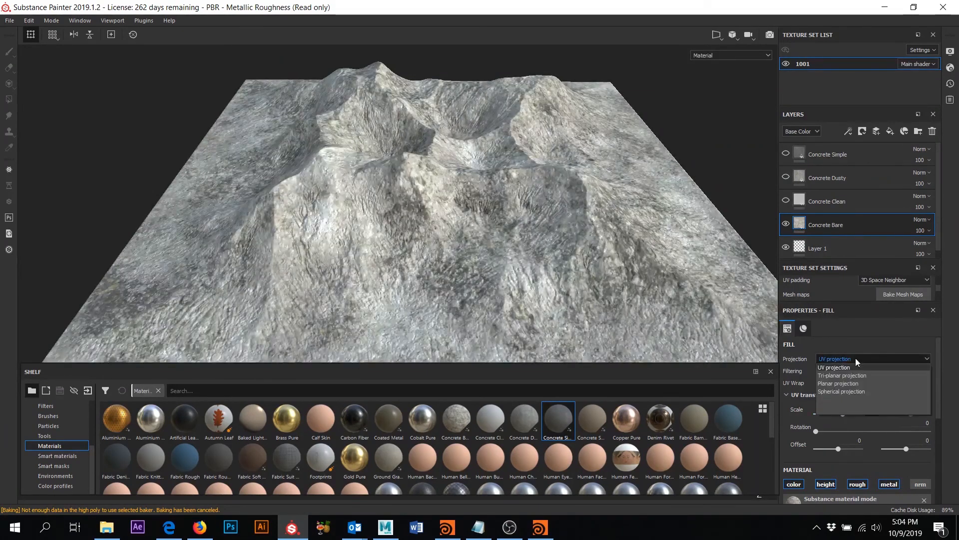
click(841, 374)
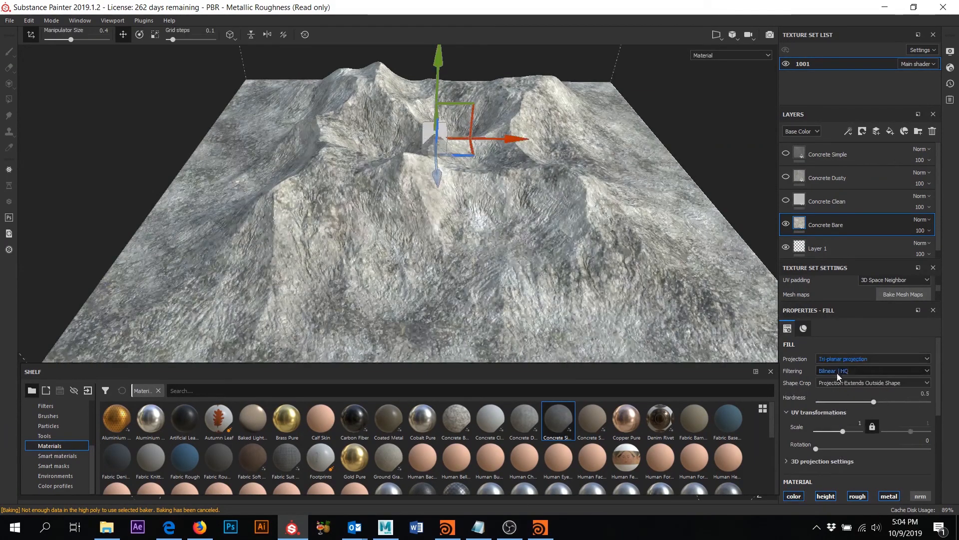
alt+drag(624, 234, 533, 190)
scroll(612, 187, down, 3)
scroll(587, 184, down, 3)
scroll(599, 180, up, 5)
scroll(575, 212, down, 4)
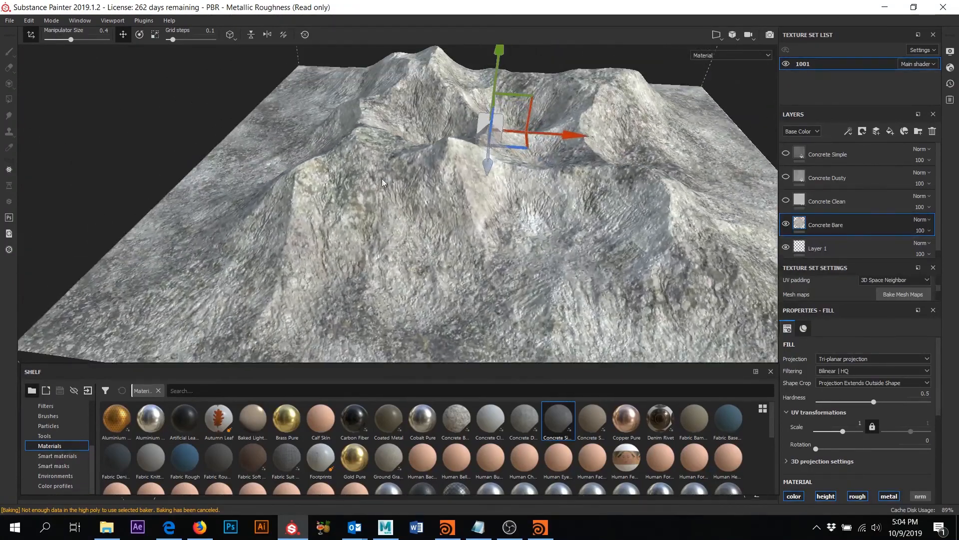
scroll(367, 190, up, 3)
alt+drag(364, 204, 378, 197)
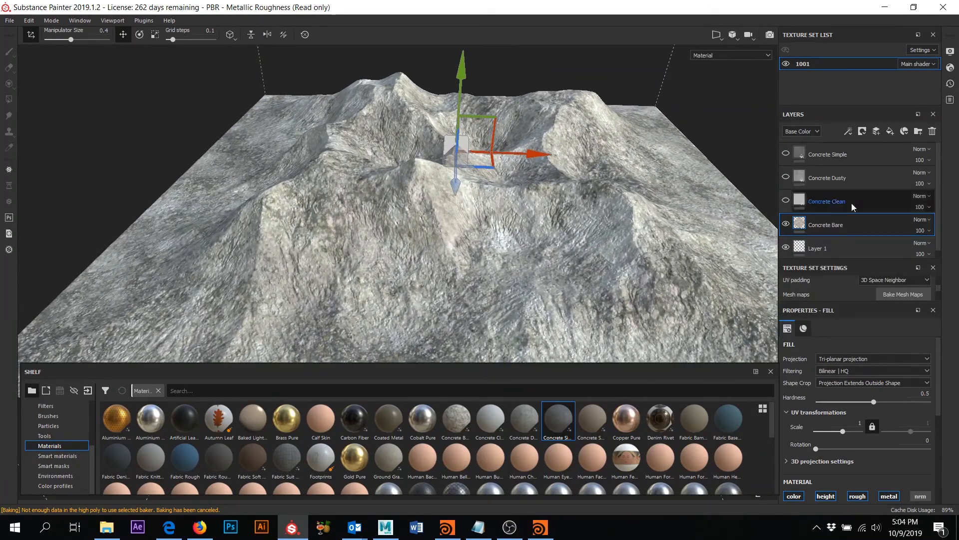
- Delete the Concrete Clean layer, then show and select Concrete Dusty
click(786, 200)
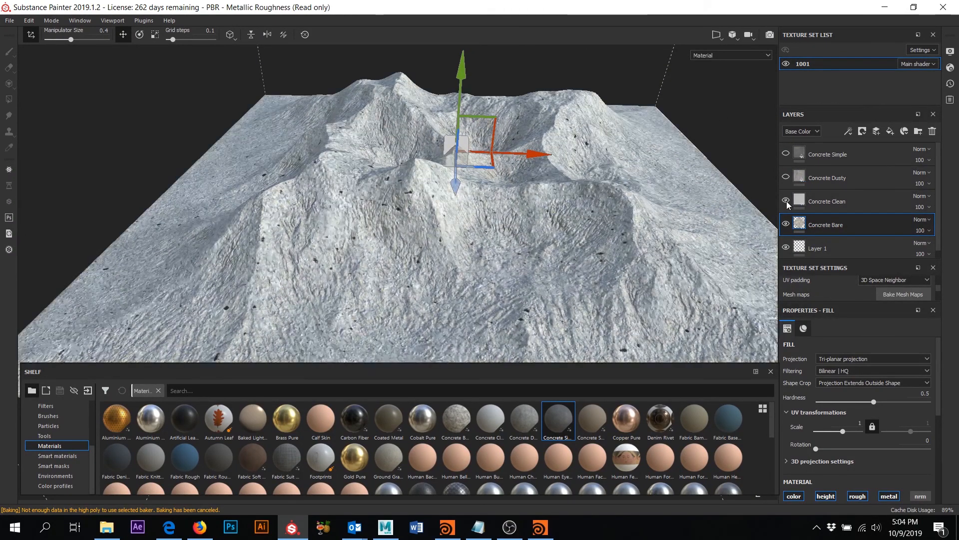
click(819, 200)
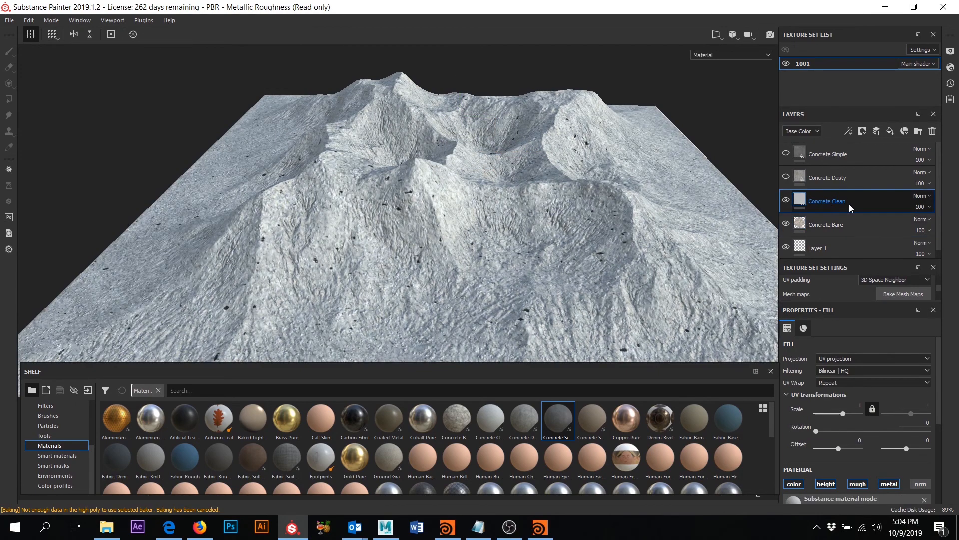
key(Delete)
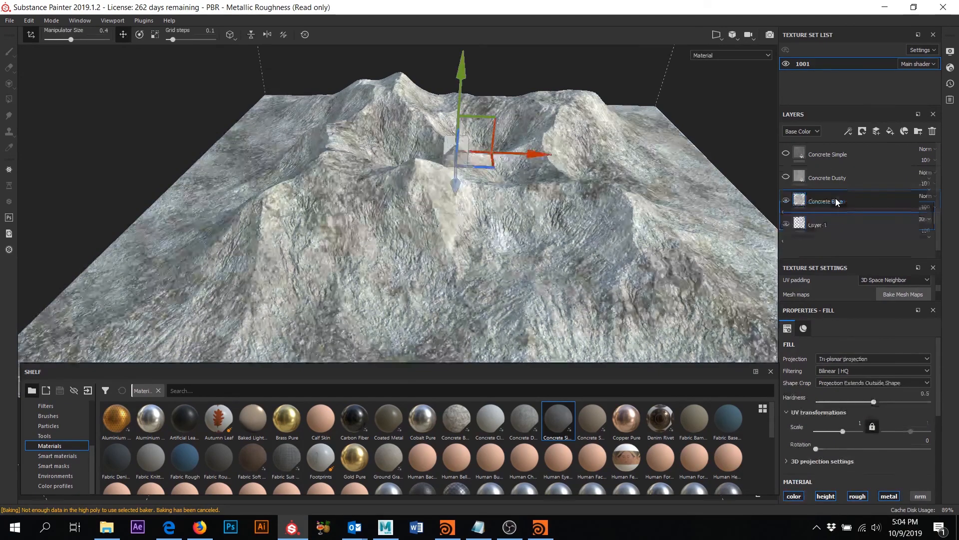
click(786, 178)
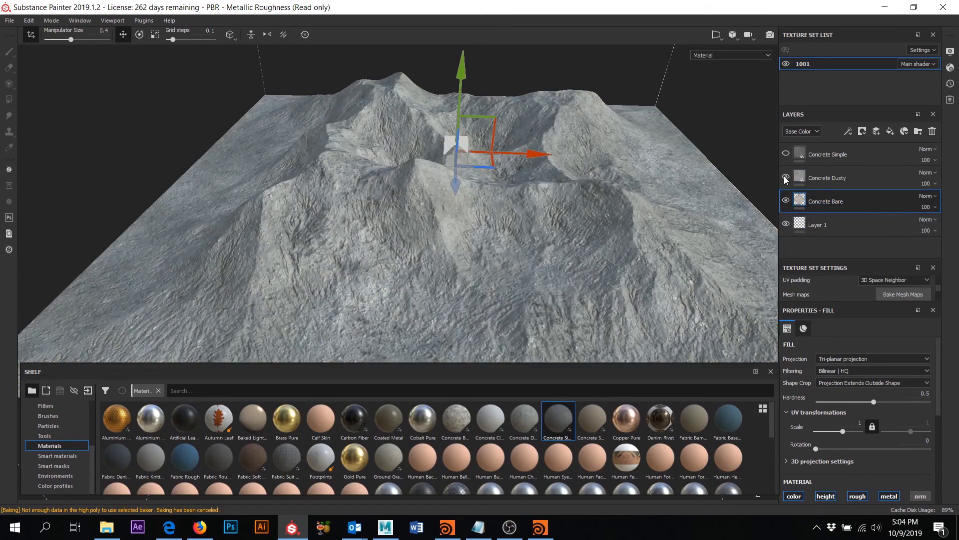
click(833, 180)
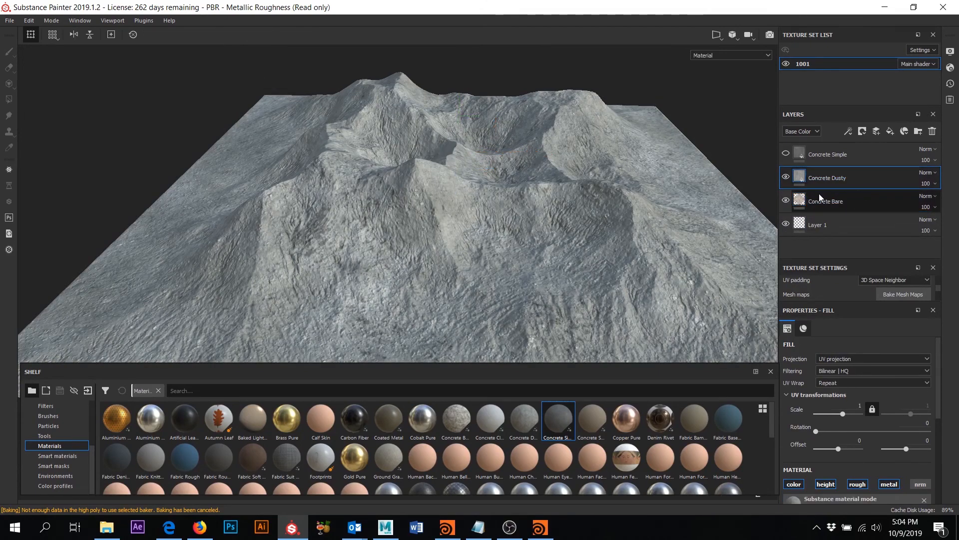
- Apply the Edges Scratches smart mask to Concrete Dusty, then show and select Concrete Simple
click(55, 465)
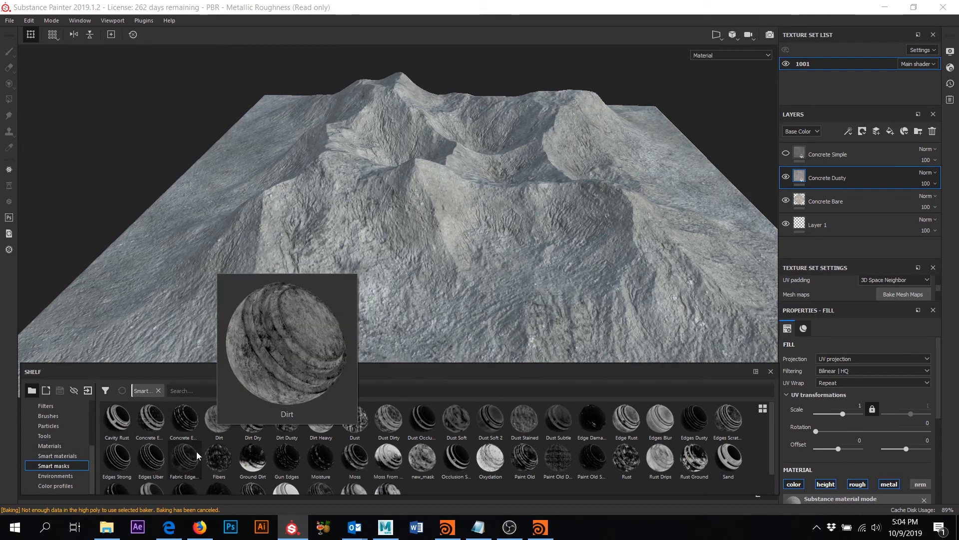
mouse_move(125, 421)
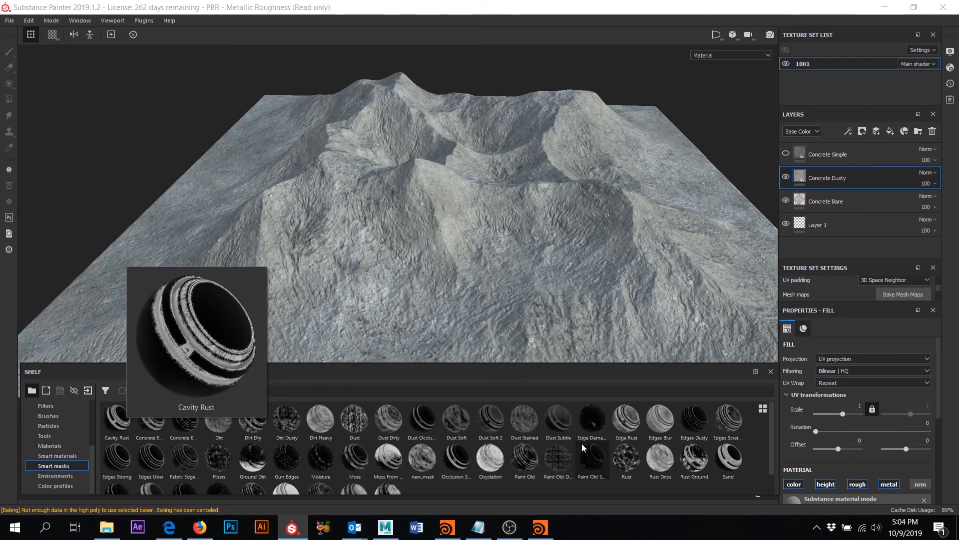
mouse_move(545, 444)
scroll(545, 443, down, 1)
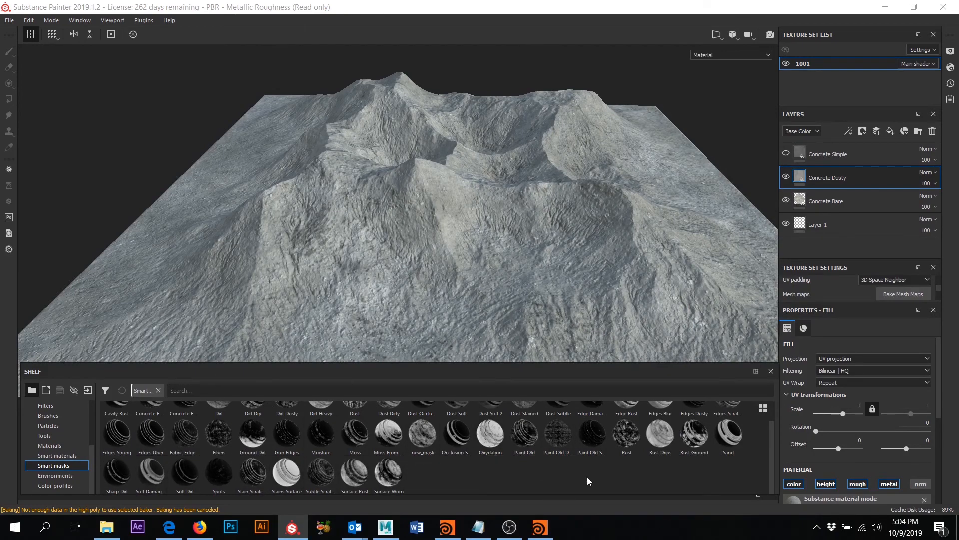
scroll(587, 477, up, 1)
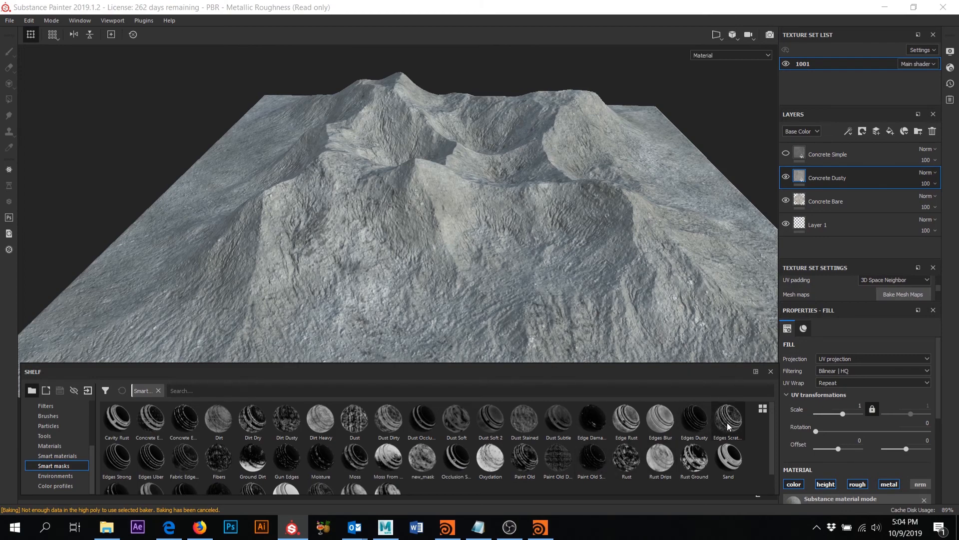
mouse_move(722, 424)
mouse_down()
mouse_move(746, 399)
mouse_move(820, 230)
mouse_move(754, 415)
mouse_move(731, 425)
mouse_move(849, 161)
mouse_move(851, 184)
mouse_move(867, 181)
mouse_up()
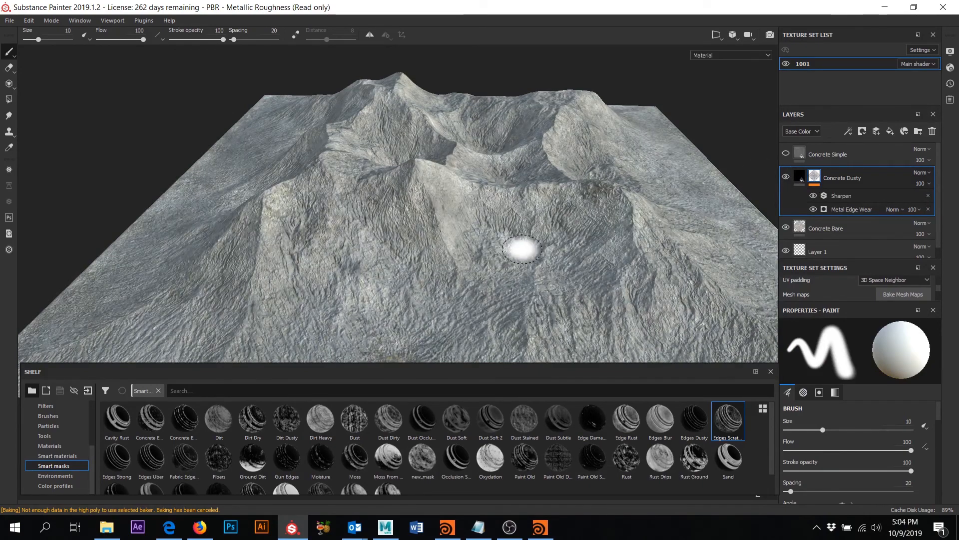
mouse_move(517, 241)
alt+mouse_down()
mouse_move(475, 242)
mouse_move(429, 272)
mouse_move(460, 235)
mouse_move(507, 235)
alt+mouse_up()
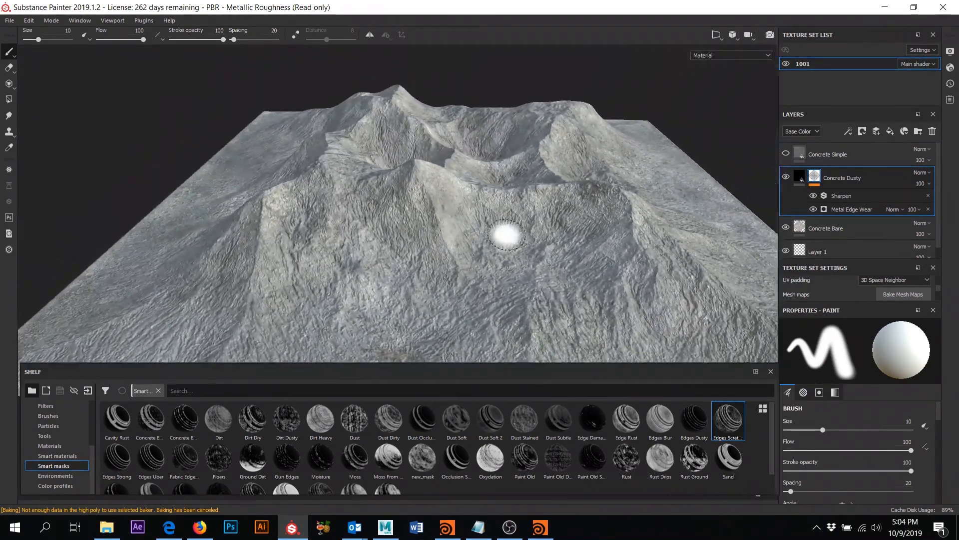
click(785, 154)
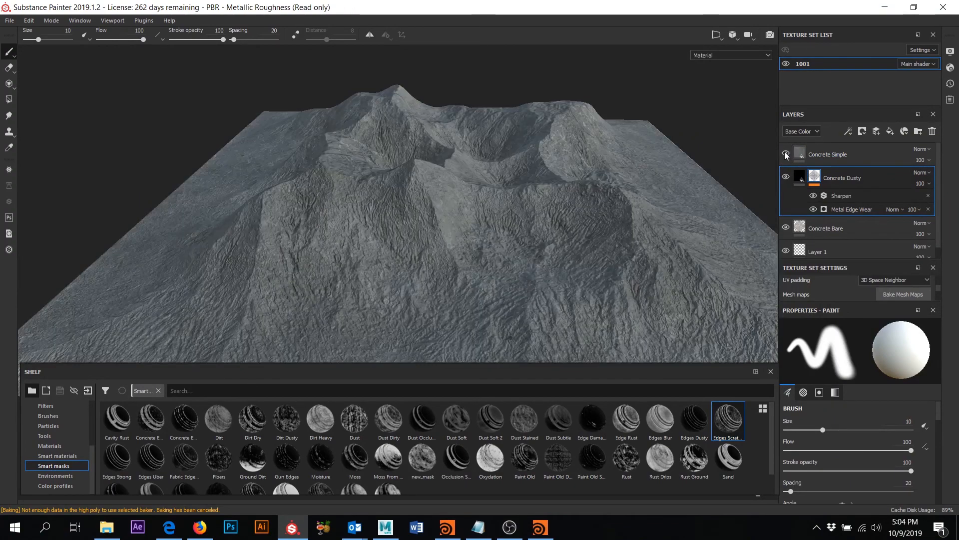
click(838, 159)
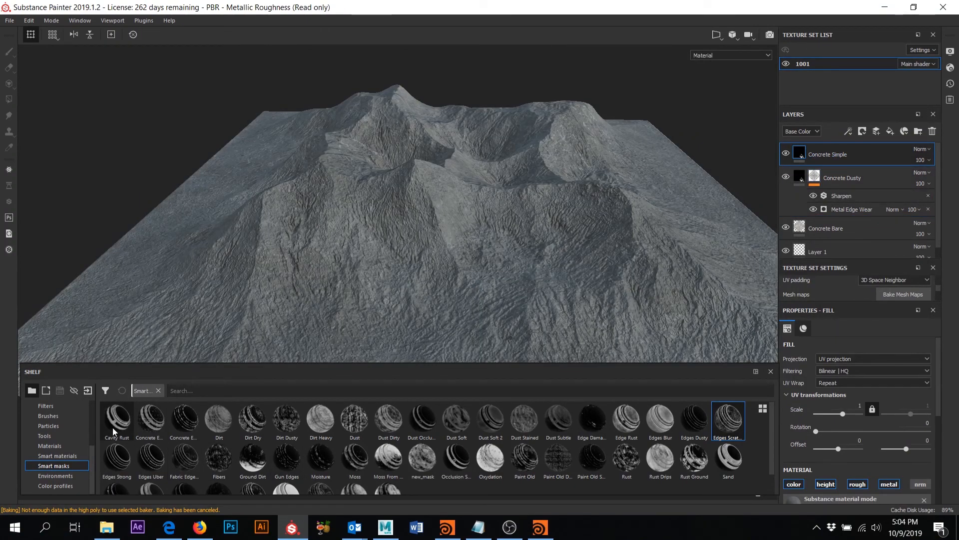
- Apply the Occlusion Soft smart mask to the Concrete Simple layer
mouse_move(113, 427)
mouse_down()
mouse_move(237, 398)
mouse_move(802, 172)
mouse_move(89, 425)
mouse_move(206, 405)
mouse_move(207, 416)
mouse_move(118, 426)
mouse_up()
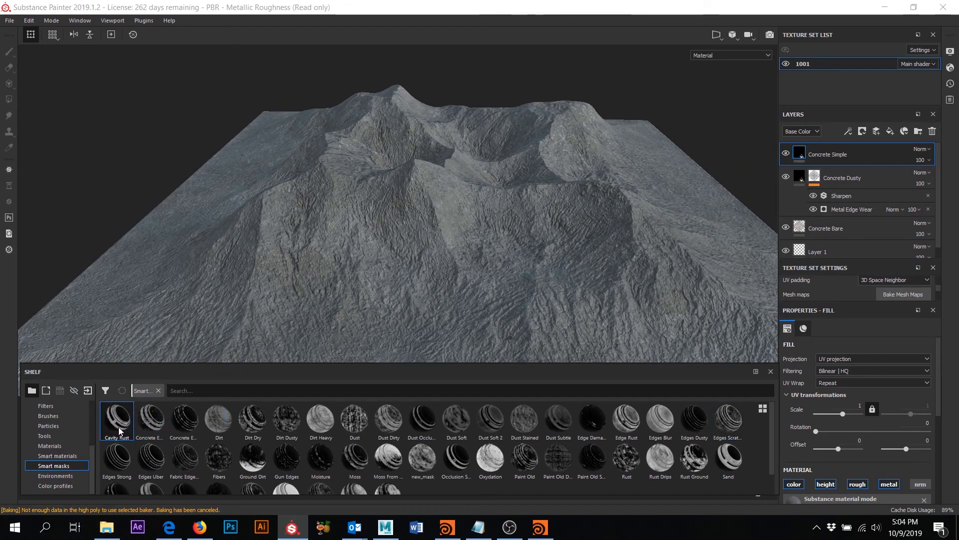
scroll(190, 442, down, 1)
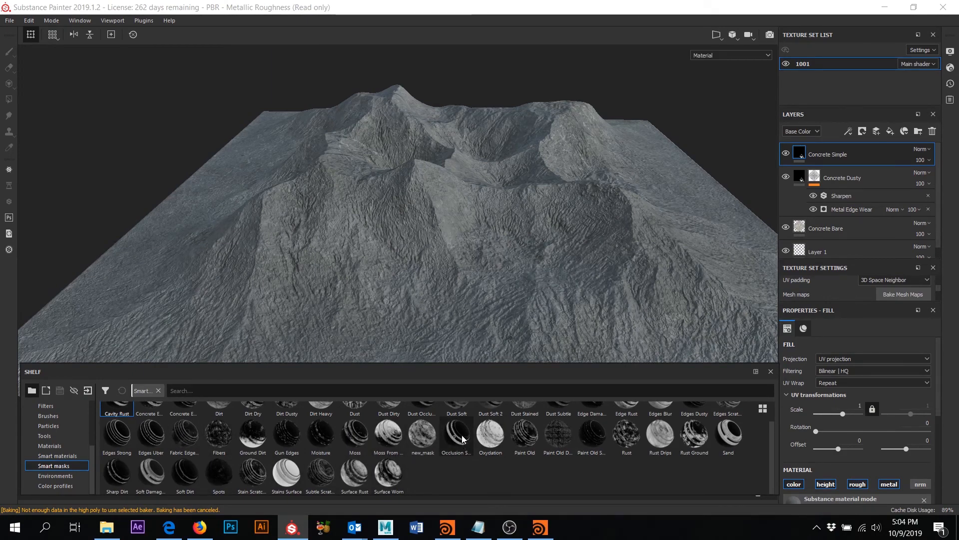
drag(463, 441, 840, 150)
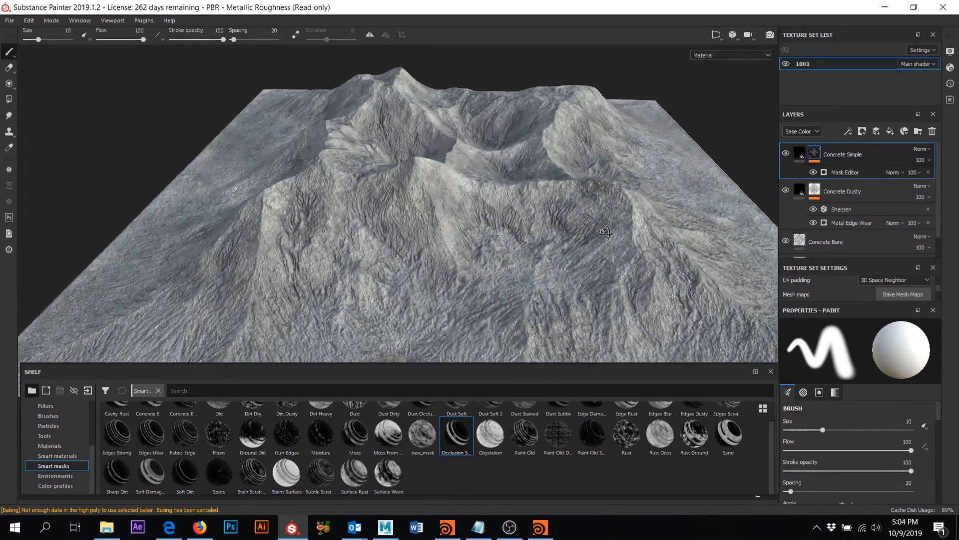
- Toggle Concrete Simple on and off to compare, orbit closer, and select its fill
click(786, 154)
click(786, 154)
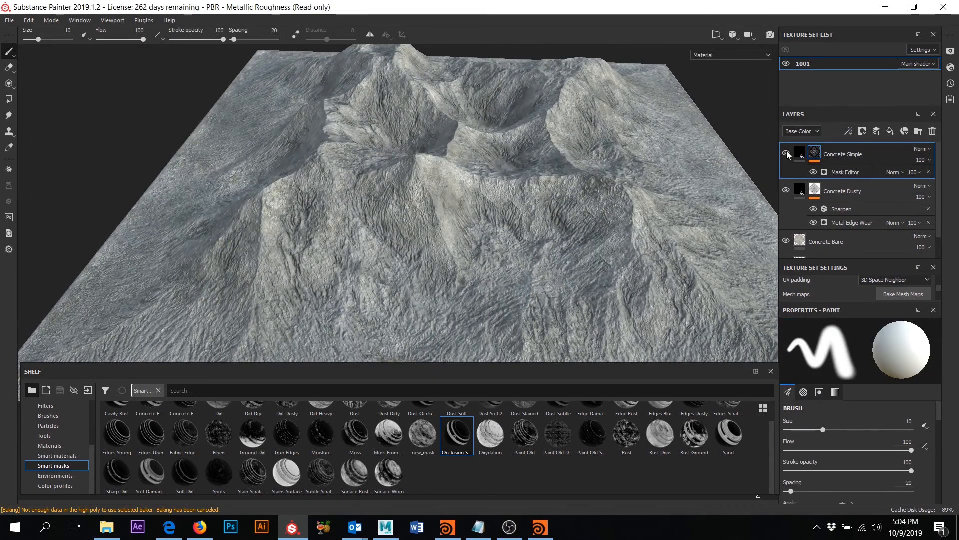
click(787, 154)
click(787, 154)
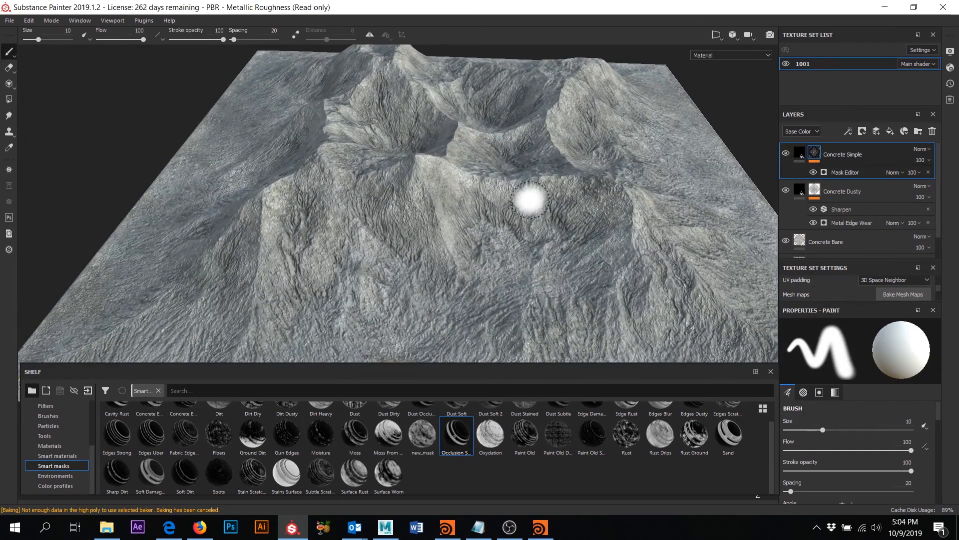
alt+right_drag(480, 144, 473, 248)
mouse_move(472, 249)
alt+mouse_down()
mouse_move(525, 253)
mouse_move(568, 165)
alt+mouse_up()
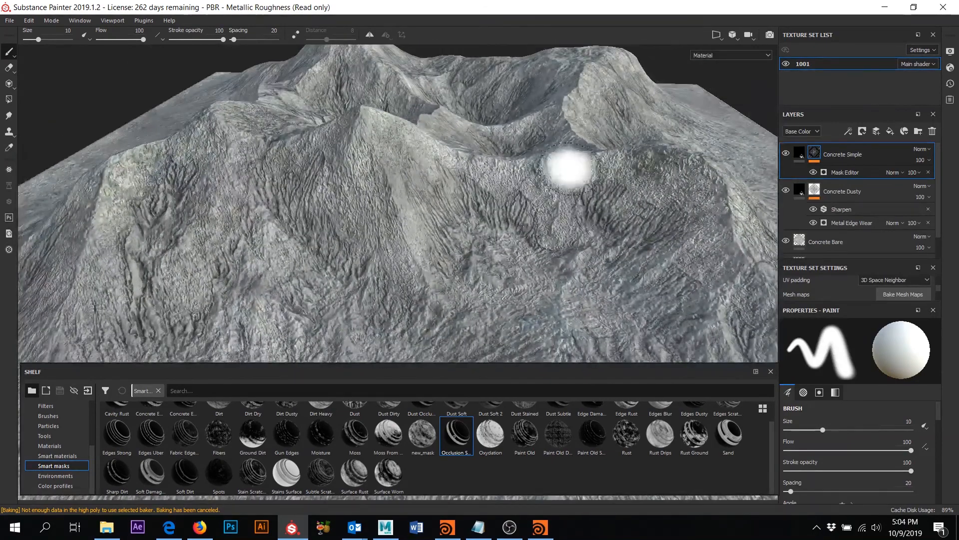
click(816, 151)
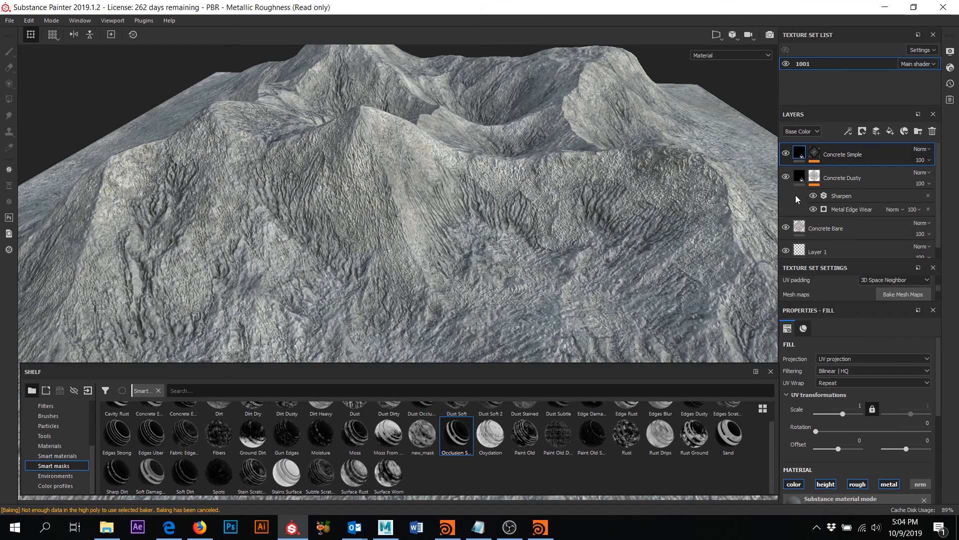
- Darken the Concrete Simple fill's Dirt Color 1
scroll(853, 439, down, 5)
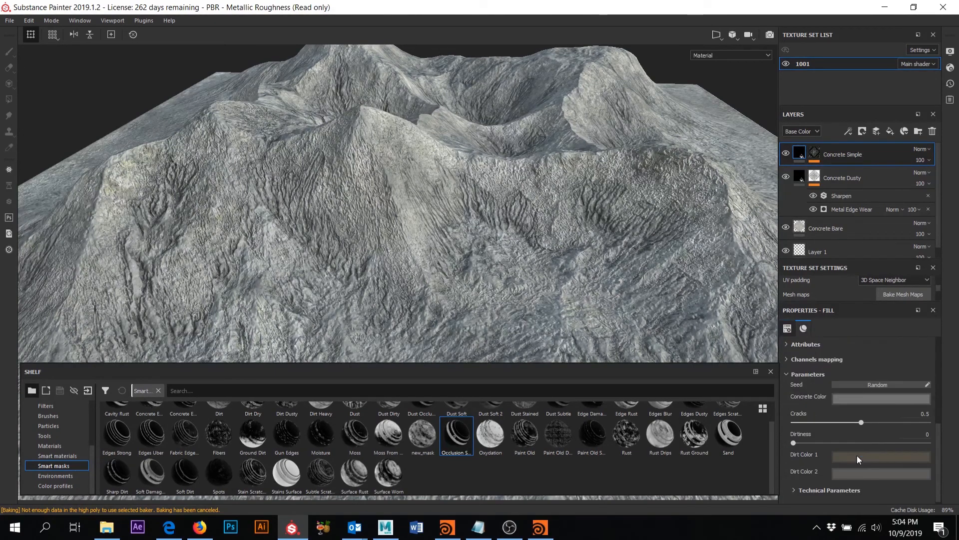
scroll(870, 458, down, 1)
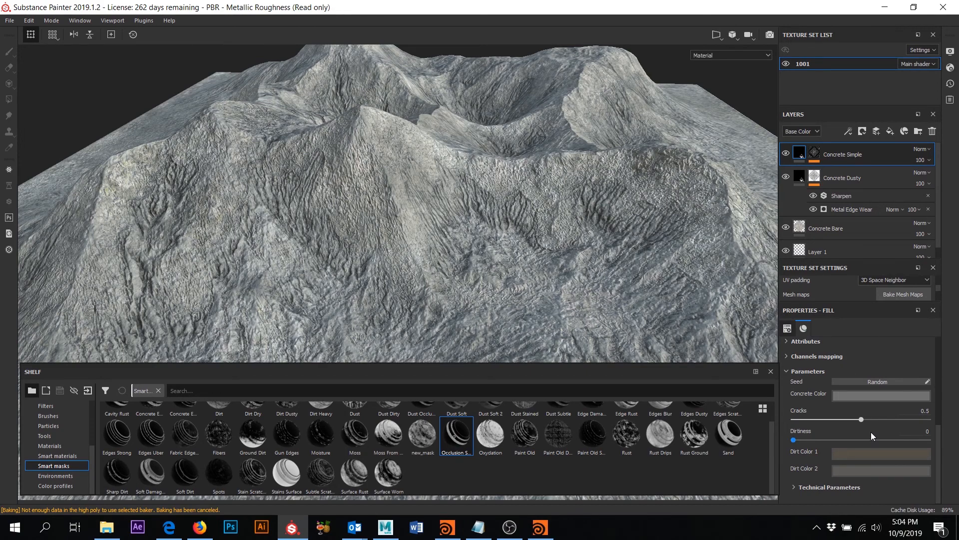
click(874, 454)
click(839, 412)
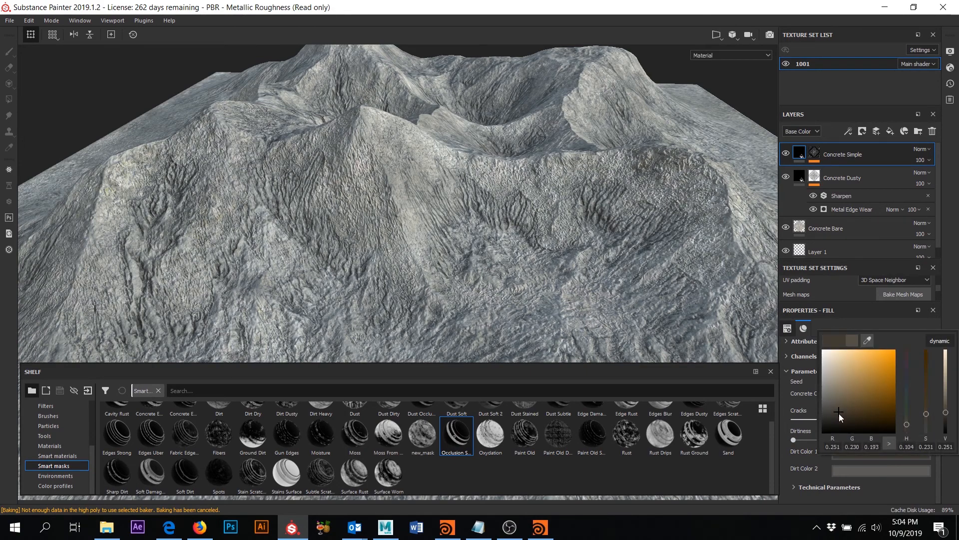
click(840, 421)
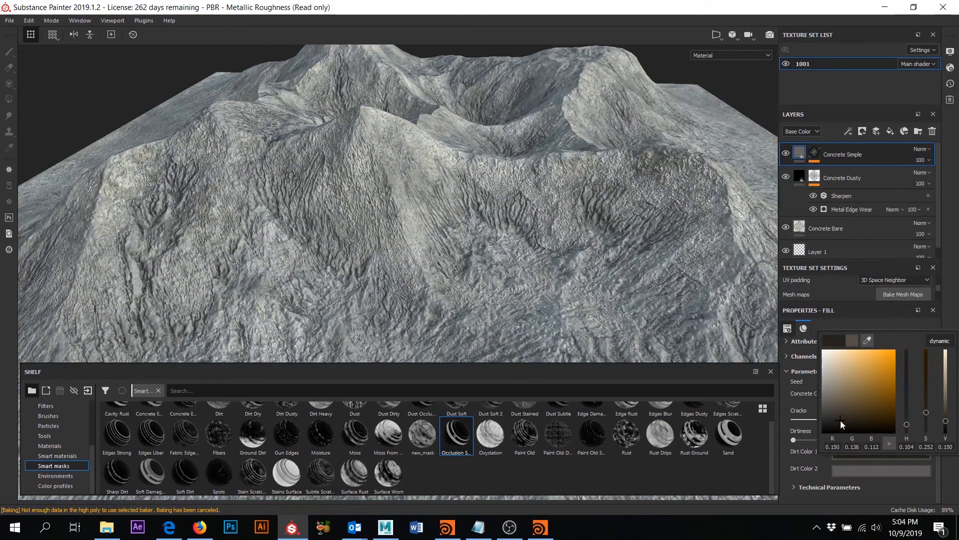
click(851, 289)
- Set Dirt Color 2 to a dark brownish grey and inspect the terrain
click(849, 472)
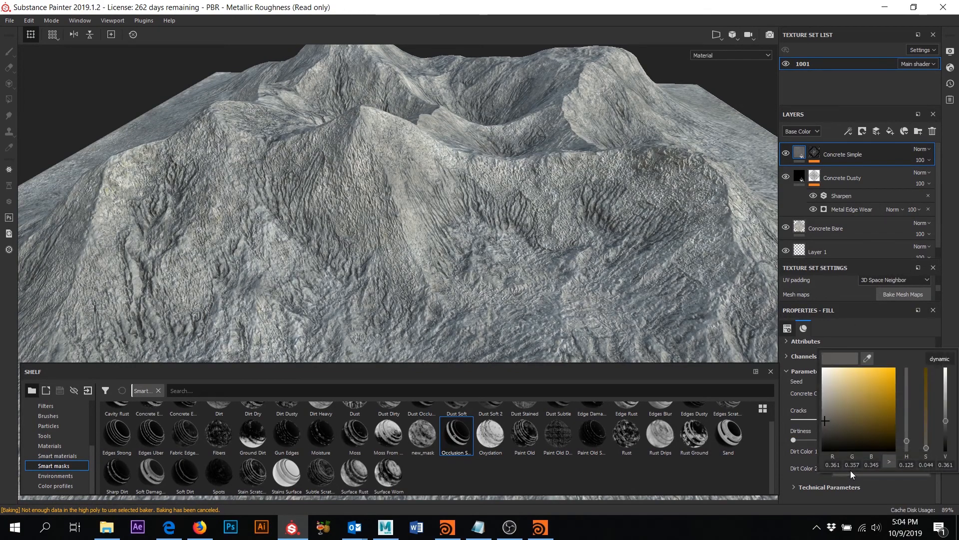
click(832, 432)
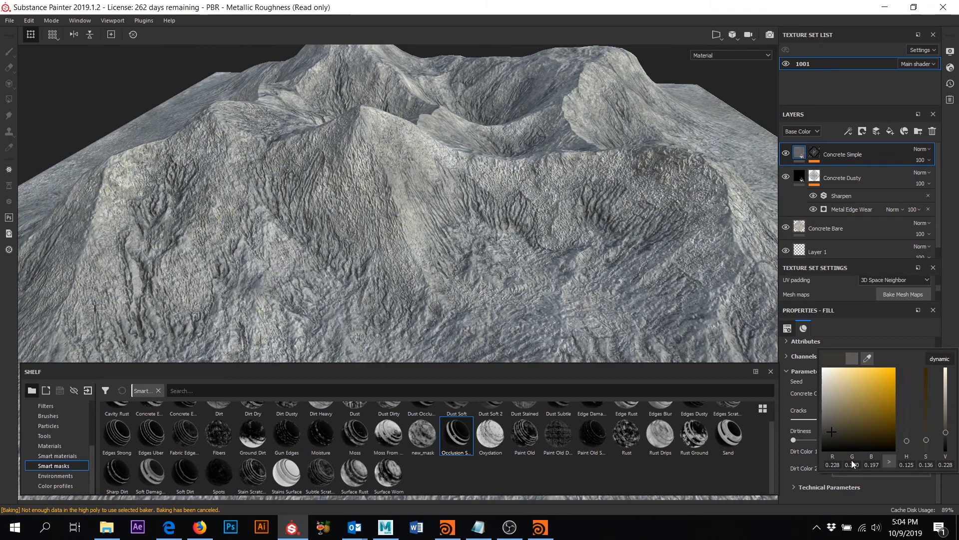
click(831, 434)
click(838, 440)
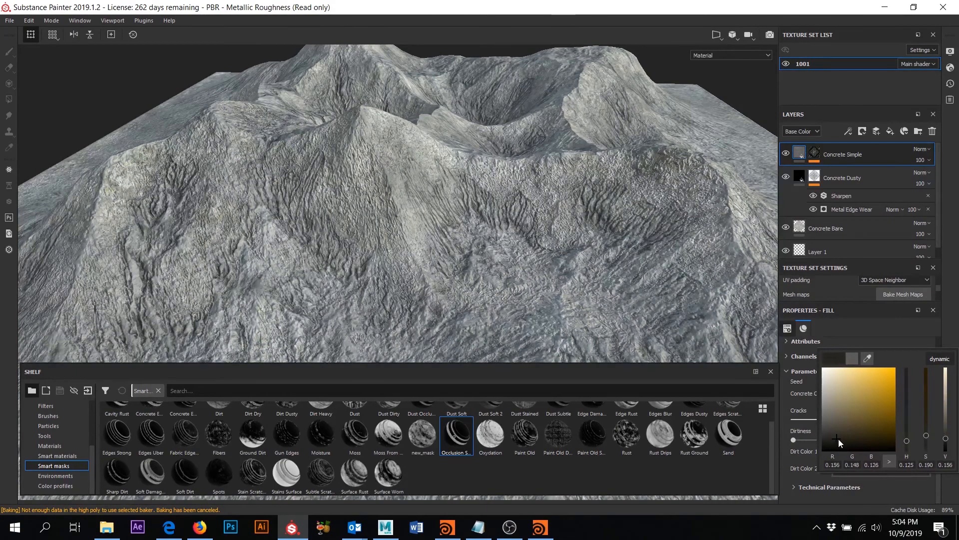
alt+drag(663, 160, 599, 220)
scroll(591, 261, up, 3)
scroll(594, 253, down, 5)
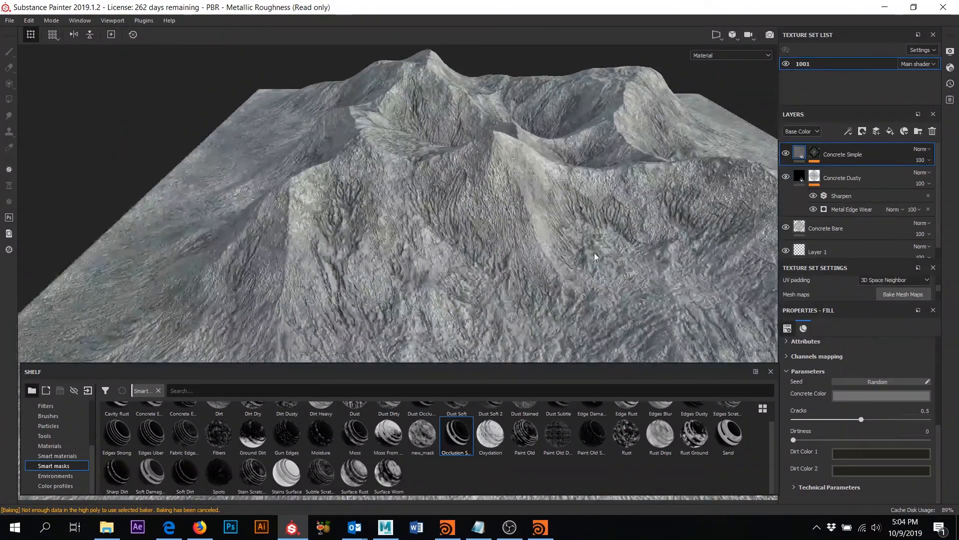
alt+drag(595, 253, 569, 232)
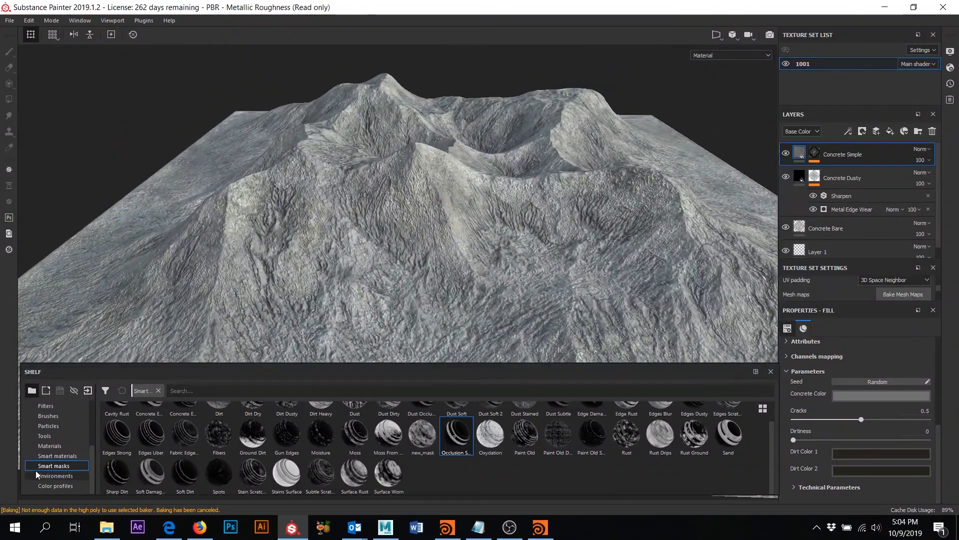
- Drop the Dirt smart material onto the terrain and inspect its folder layers
click(74, 455)
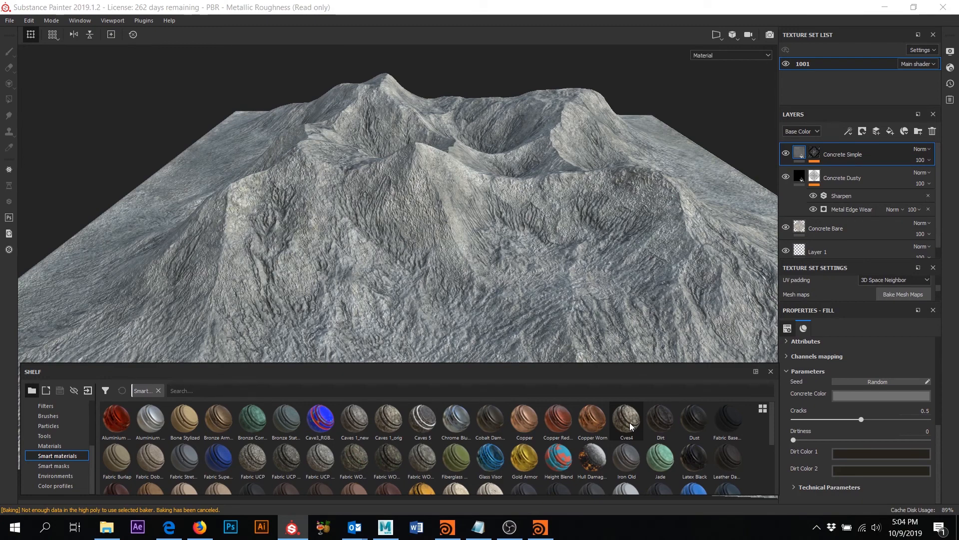
mouse_move(668, 424)
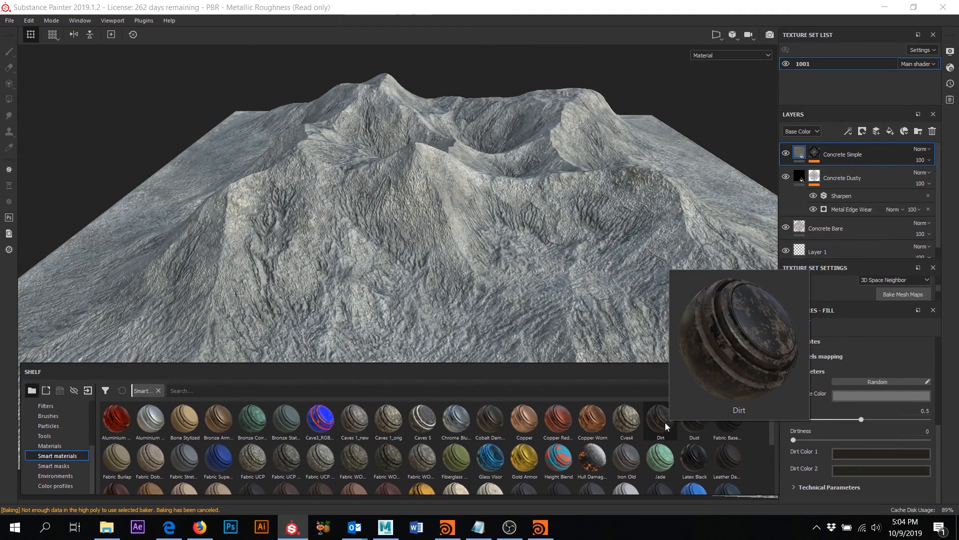
click(666, 422)
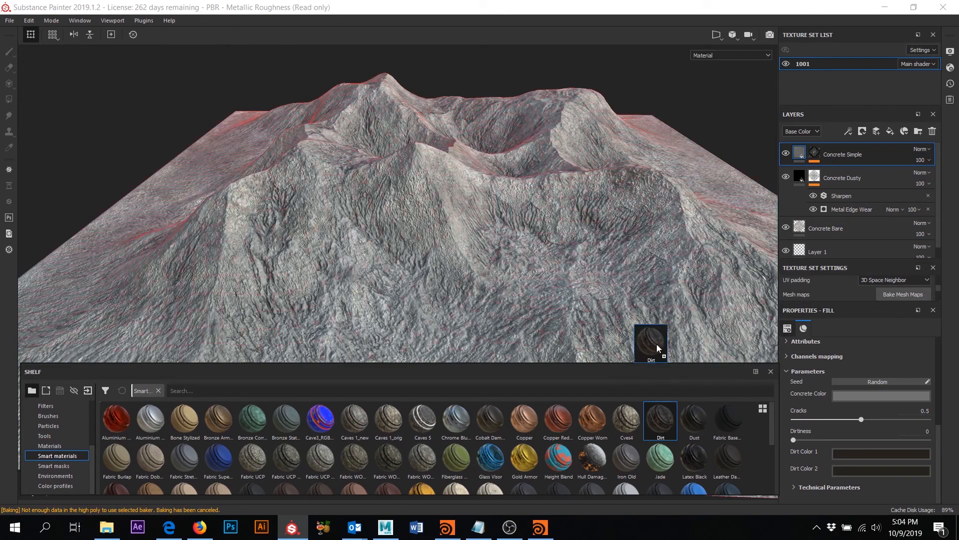
drag(657, 344, 555, 188)
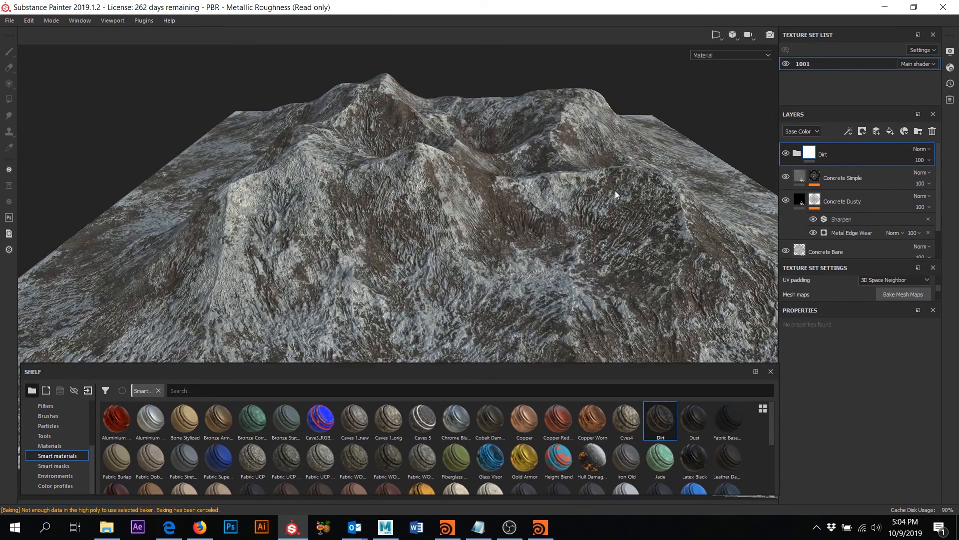
alt+drag(617, 189, 588, 196)
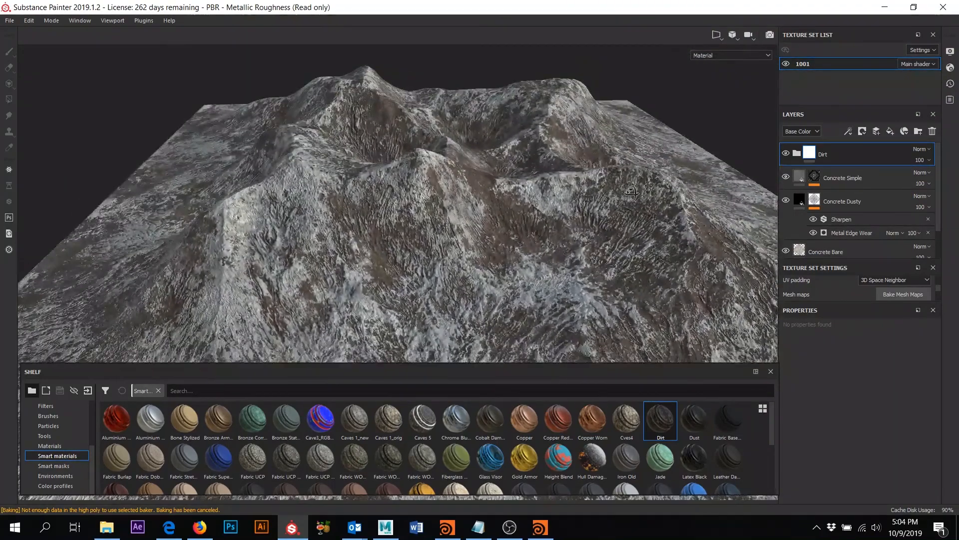
click(798, 154)
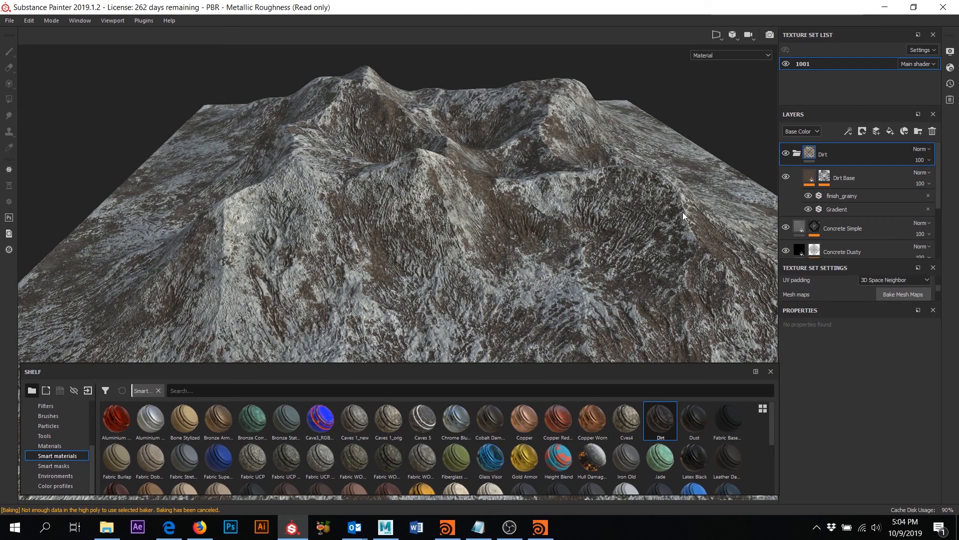
alt+drag(607, 224, 530, 245)
scroll(568, 206, down, 3)
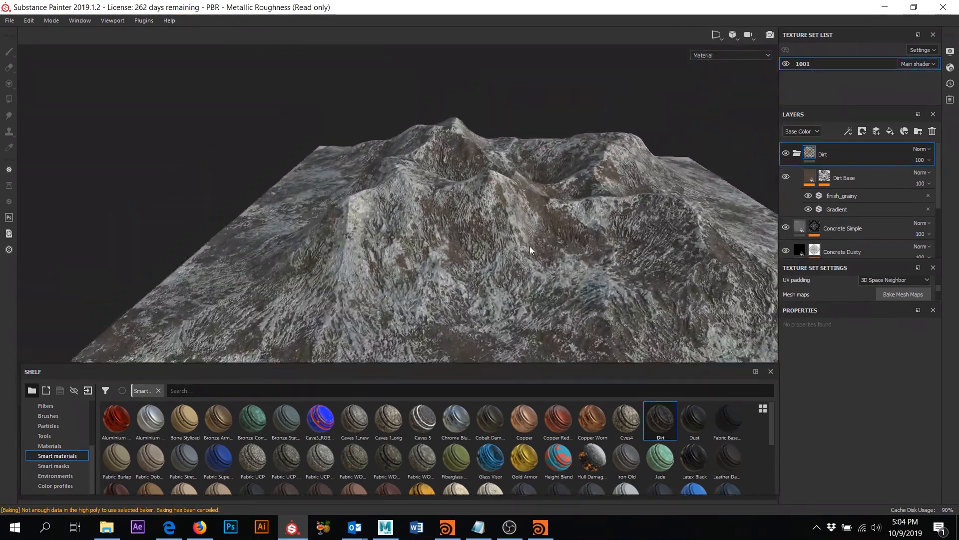
scroll(638, 204, up, 1)
click(797, 154)
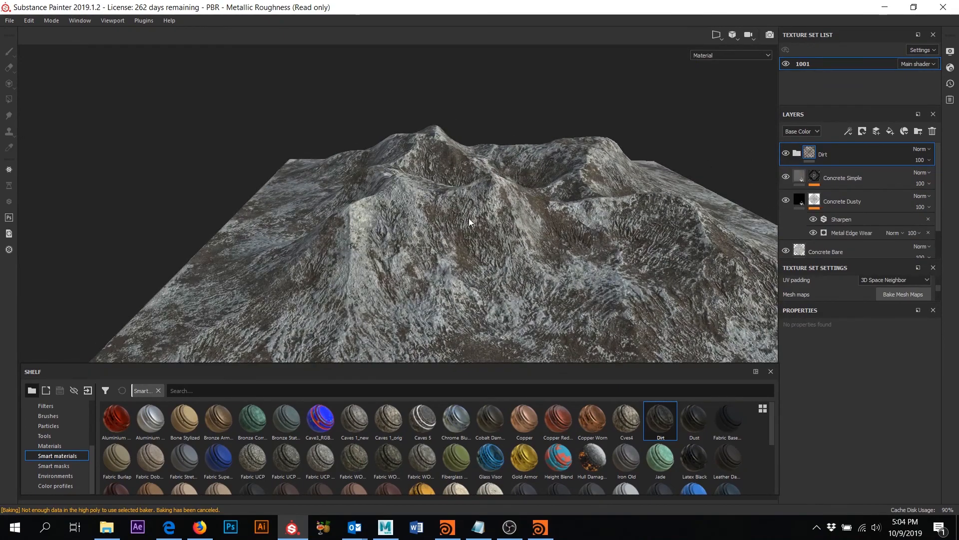
alt+drag(470, 223, 557, 224)
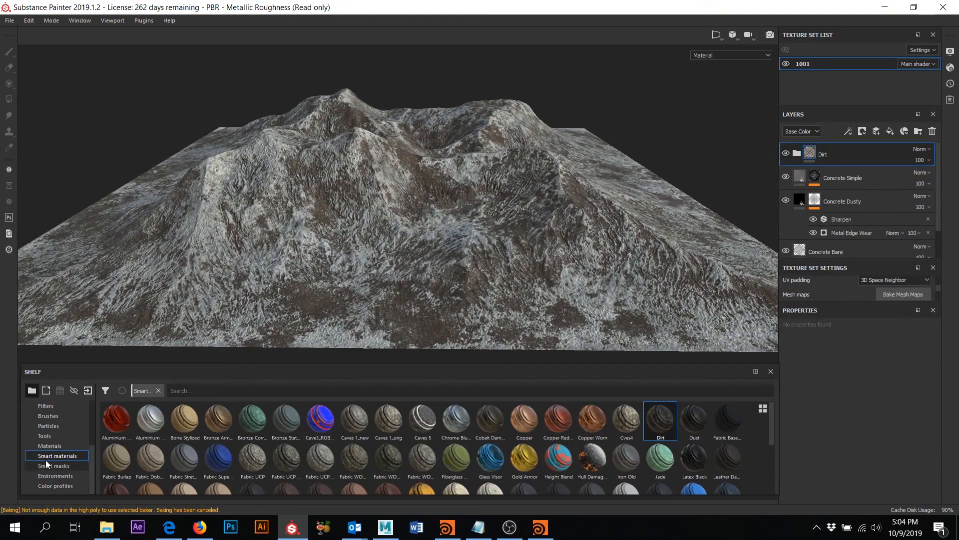
- Add a Concrete Bare material layer on top of the layer stack
click(53, 446)
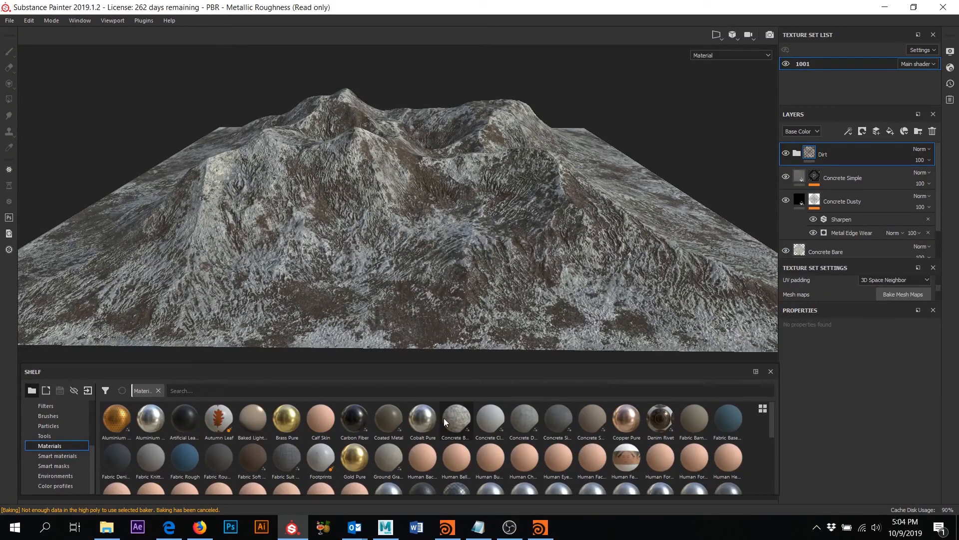
drag(459, 419, 456, 169)
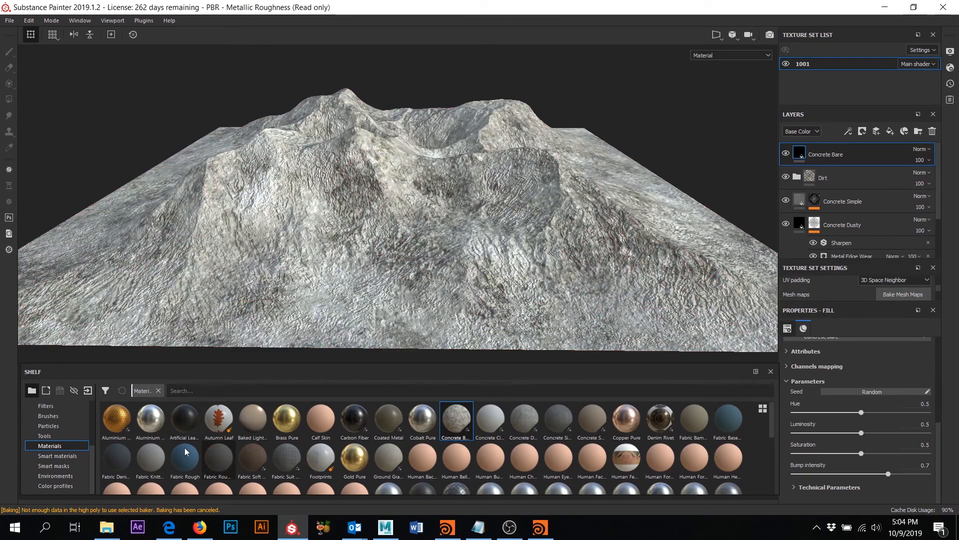
click(54, 465)
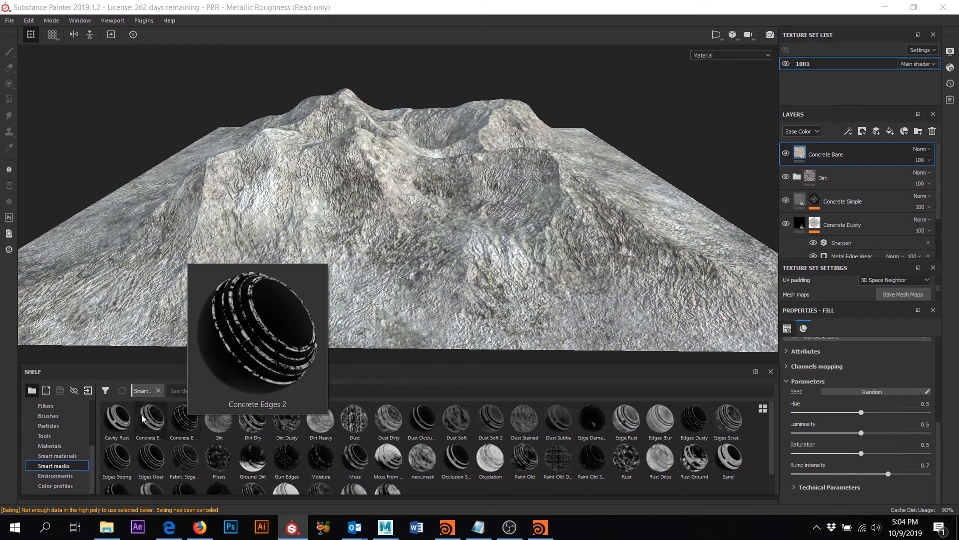
- Mask the Concrete Bare layer with Cavity Rust and show its Mask Editor generator settings
mouse_move(120, 419)
drag(116, 420, 833, 149)
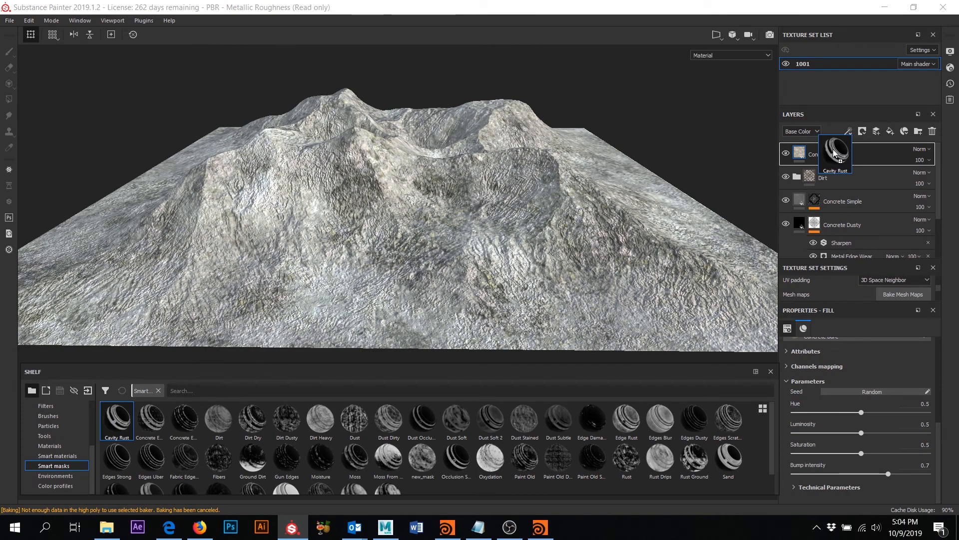
drag(833, 149, 832, 148)
mouse_move(574, 228)
alt+mouse_down()
mouse_move(536, 303)
mouse_move(455, 268)
mouse_move(525, 257)
alt+mouse_up()
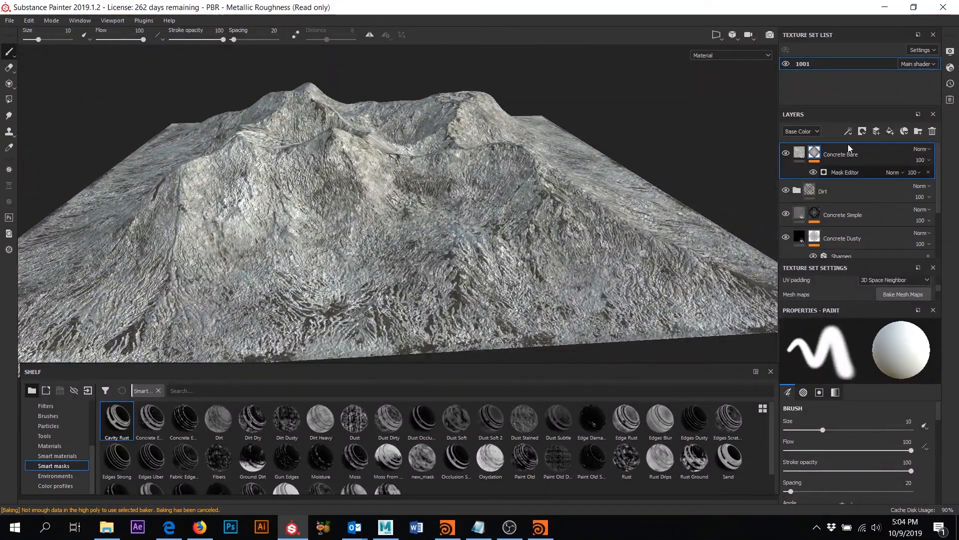
click(846, 172)
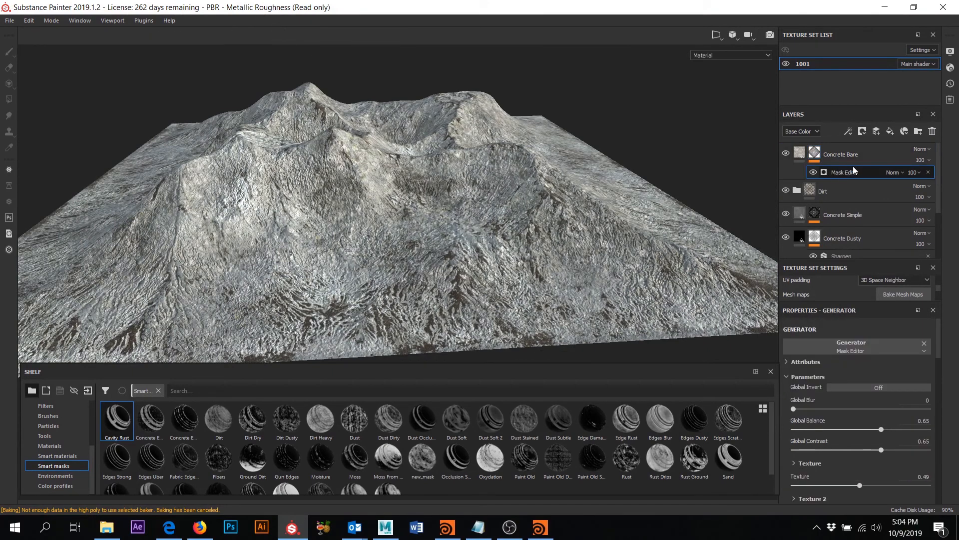
click(798, 154)
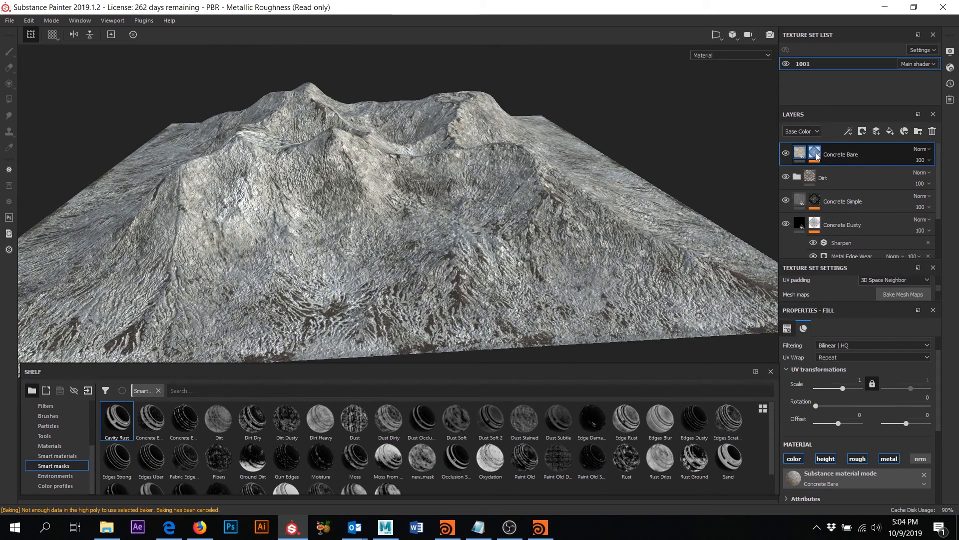
click(815, 153)
click(851, 172)
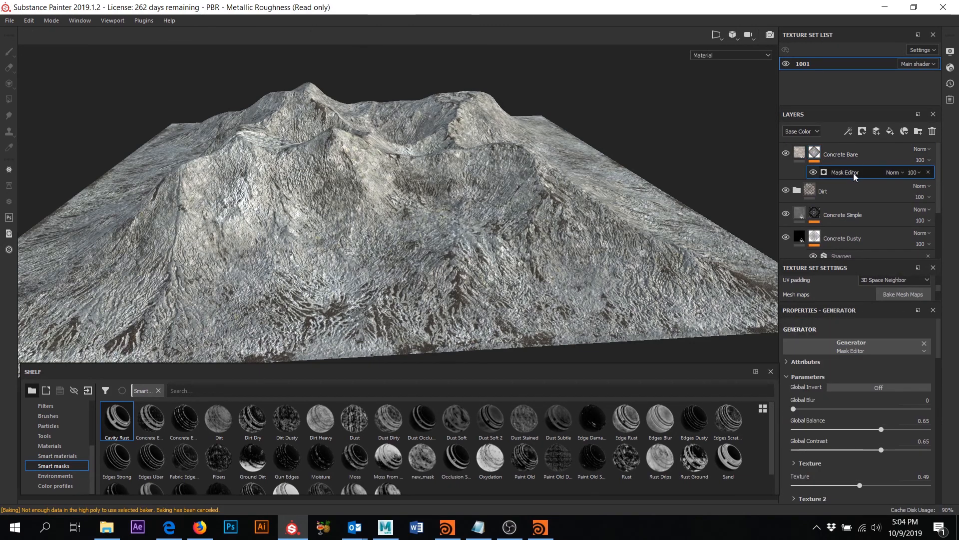
- Lower the Concrete Bare mask's Texture to 0.17 and Texture 2 to 0.03
scroll(870, 417, down, 2)
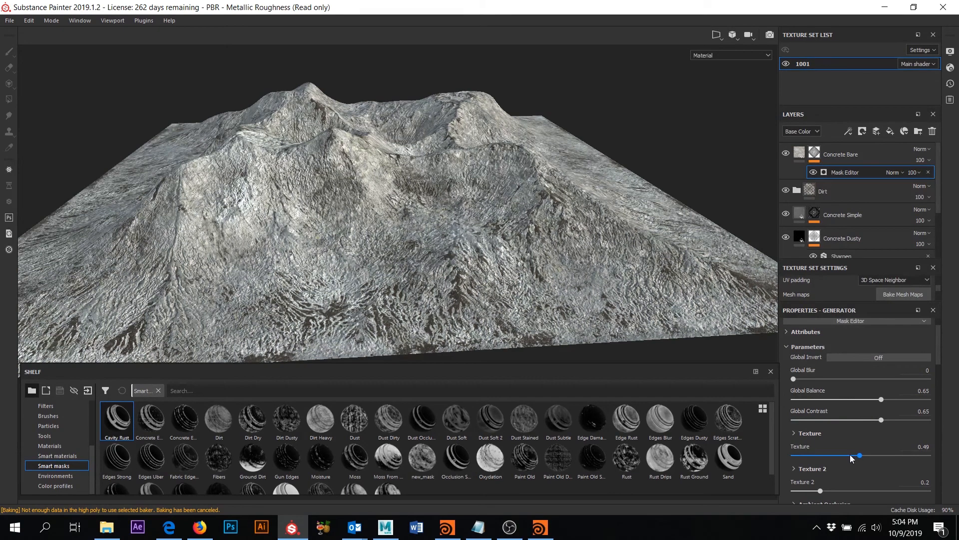
click(831, 456)
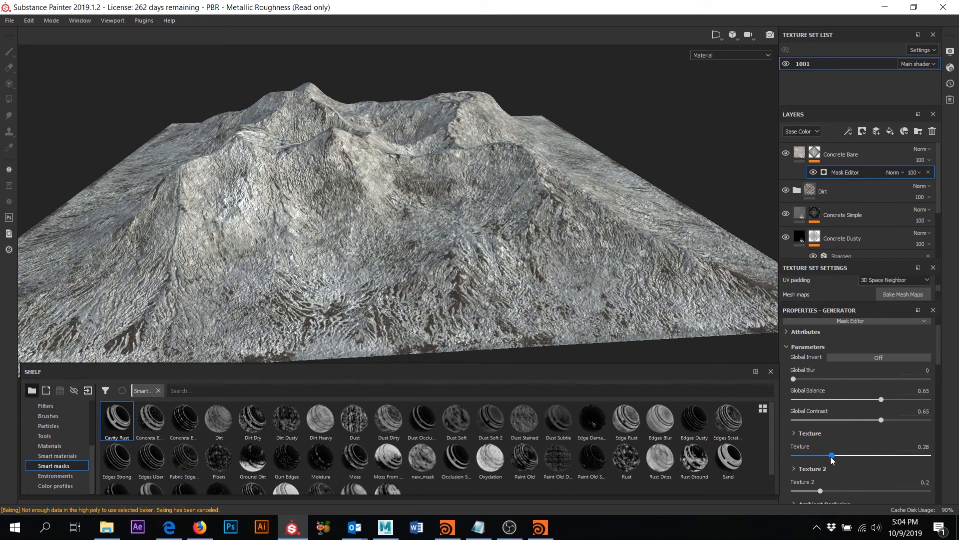
drag(826, 457, 816, 457)
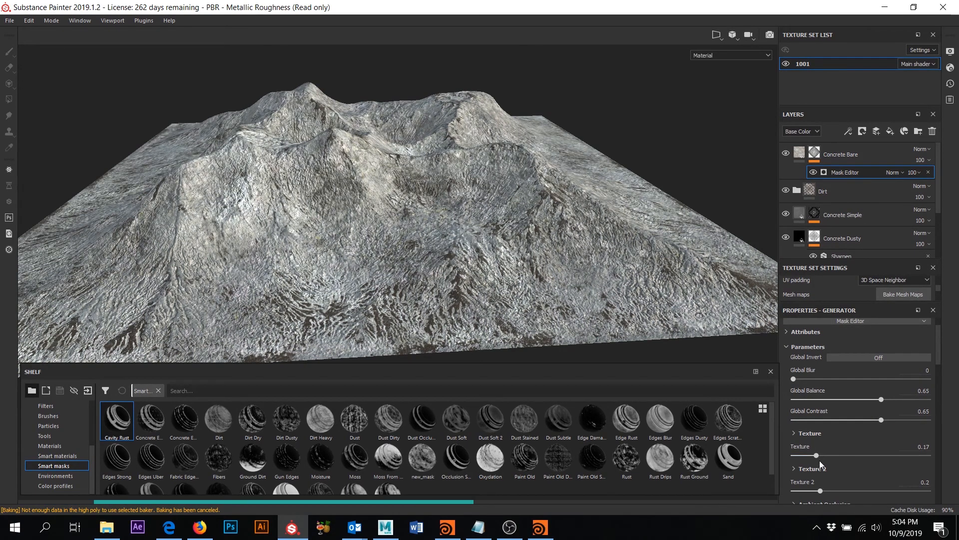
click(798, 491)
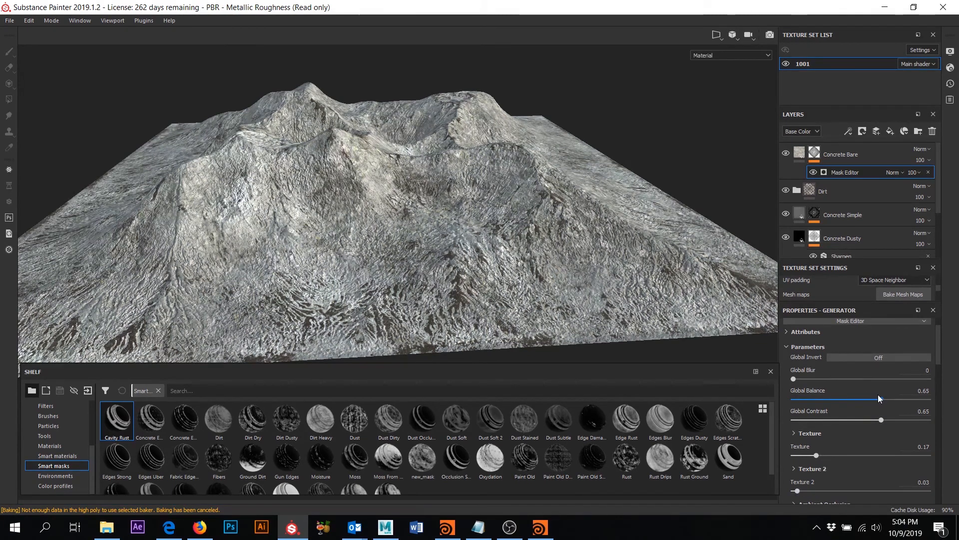
- Set the mask's Ambient Occlusion to 0.48 and settle Curvature at 0.26
scroll(880, 413, down, 3)
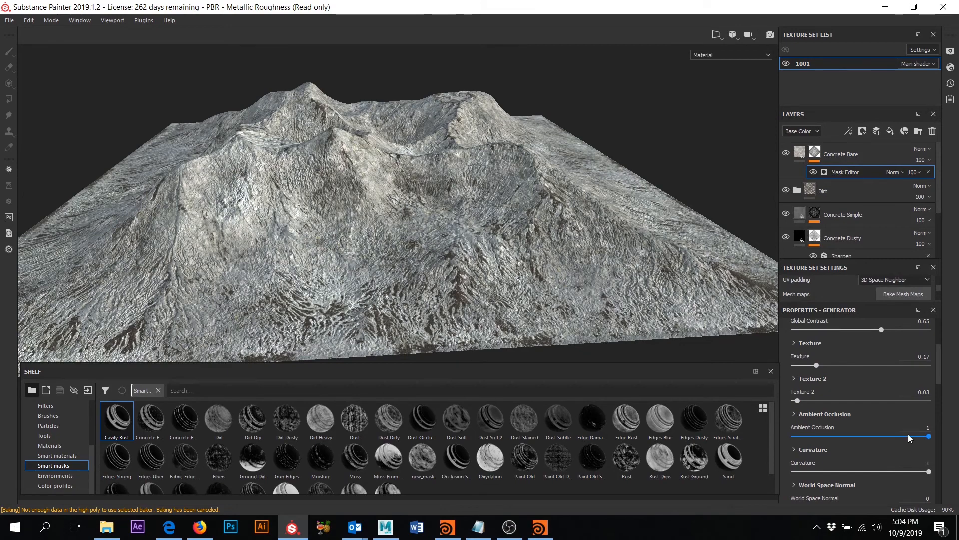
click(856, 436)
click(822, 472)
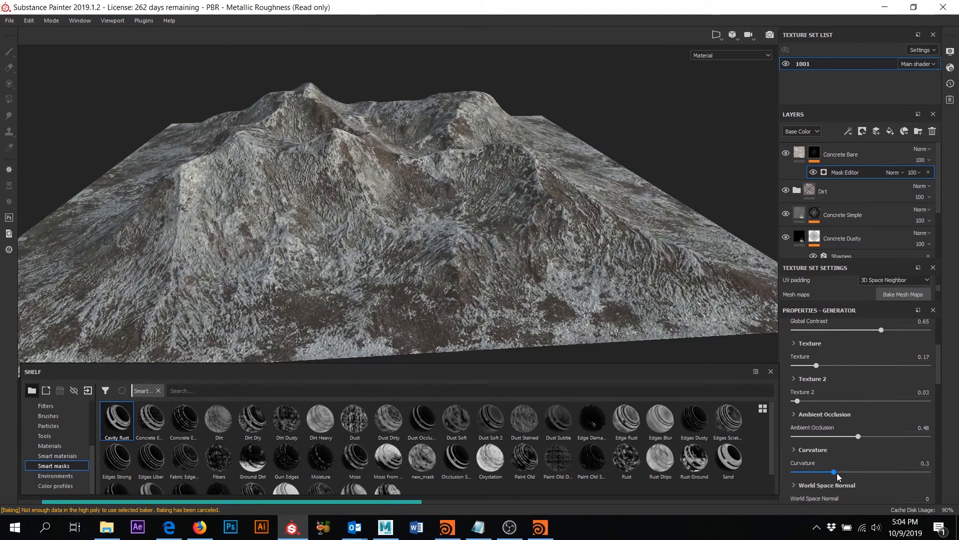
click(834, 472)
alt+drag(530, 192, 563, 225)
scroll(475, 214, up, 5)
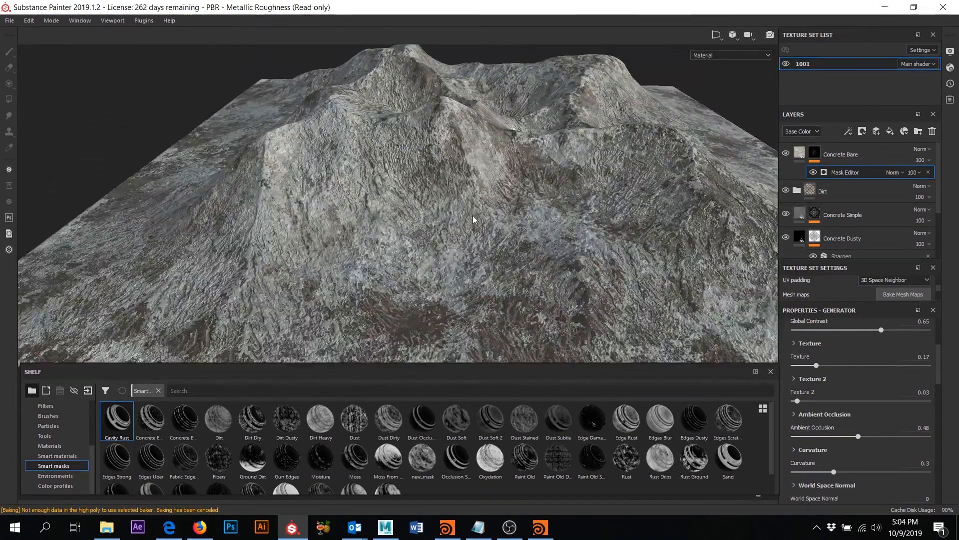
click(812, 471)
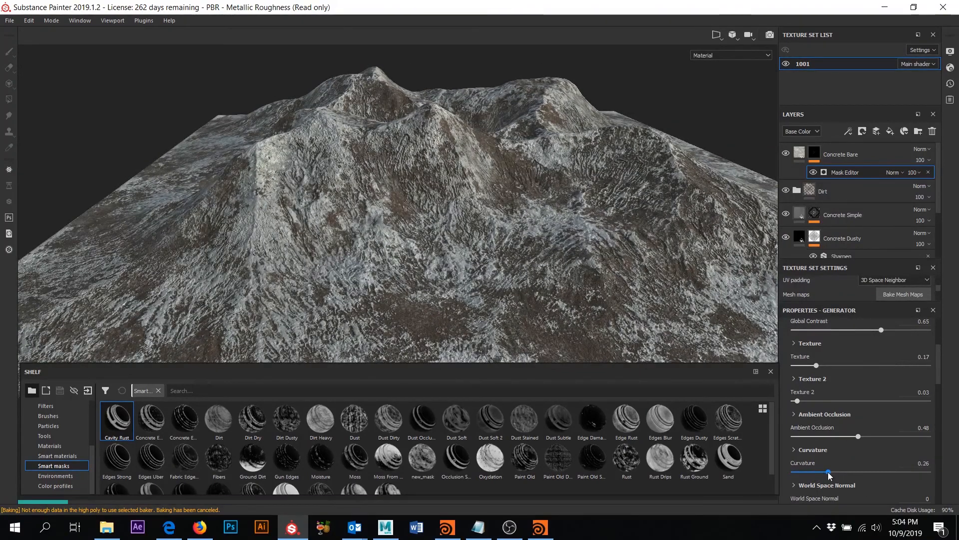
click(828, 471)
scroll(514, 248, down, 6)
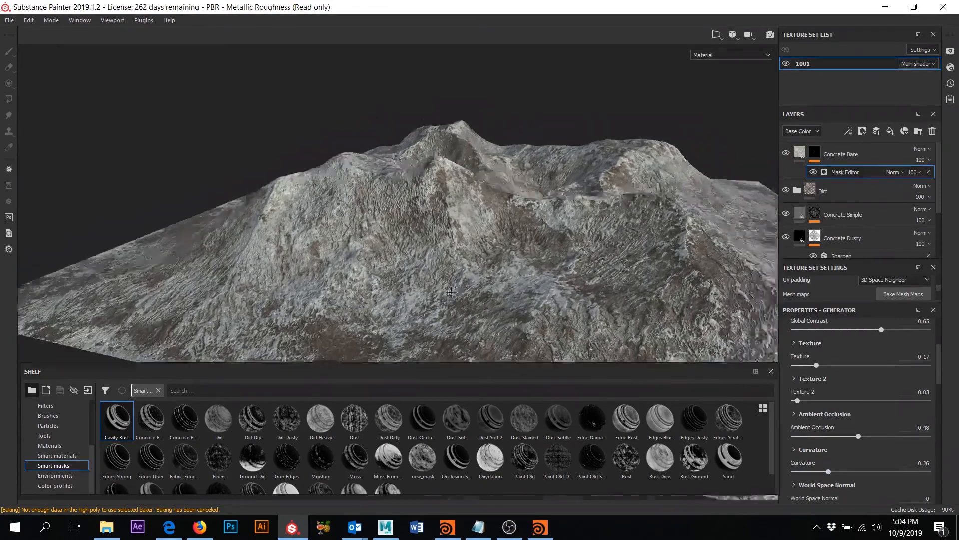
alt+drag(550, 240, 507, 215)
scroll(440, 244, up, 6)
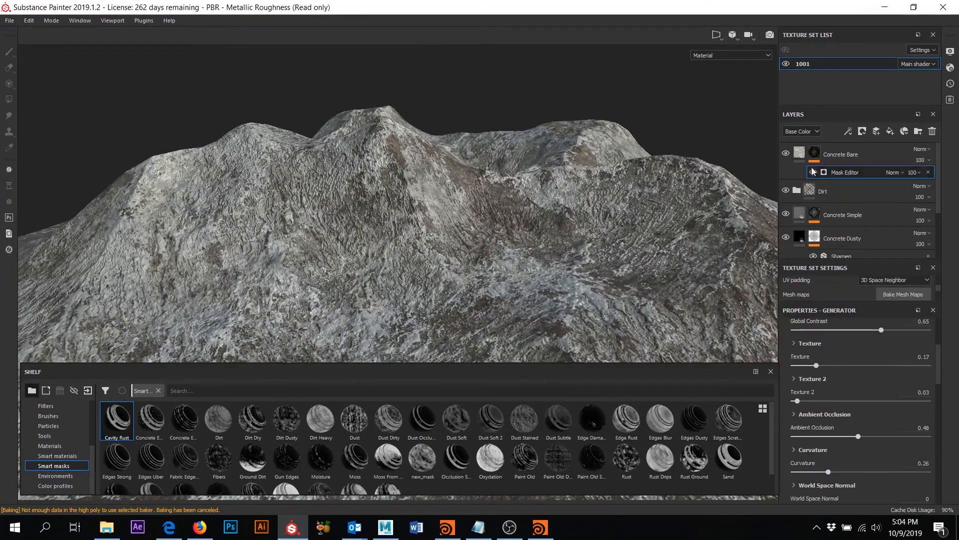
click(800, 151)
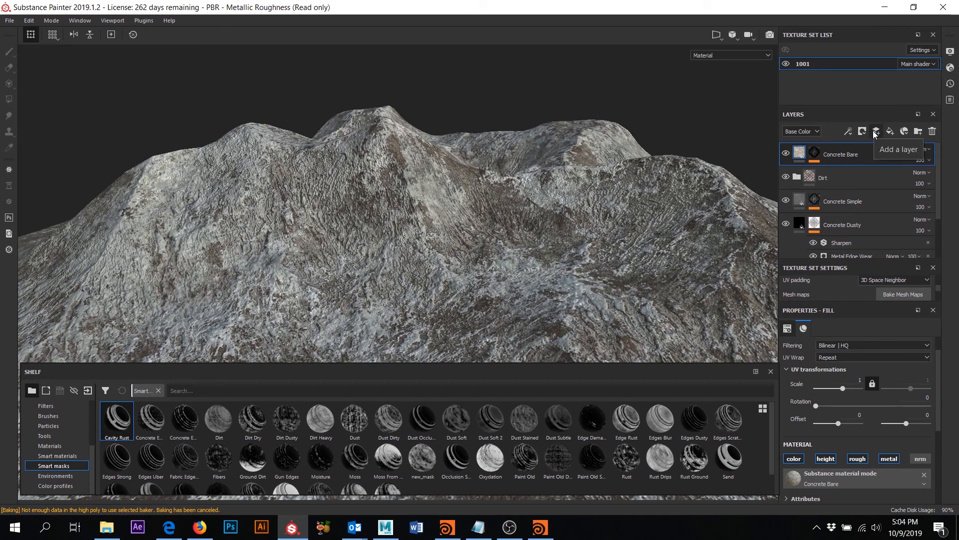
- Add Fill layer 1 on top and give its base colour a dark moss green
click(890, 131)
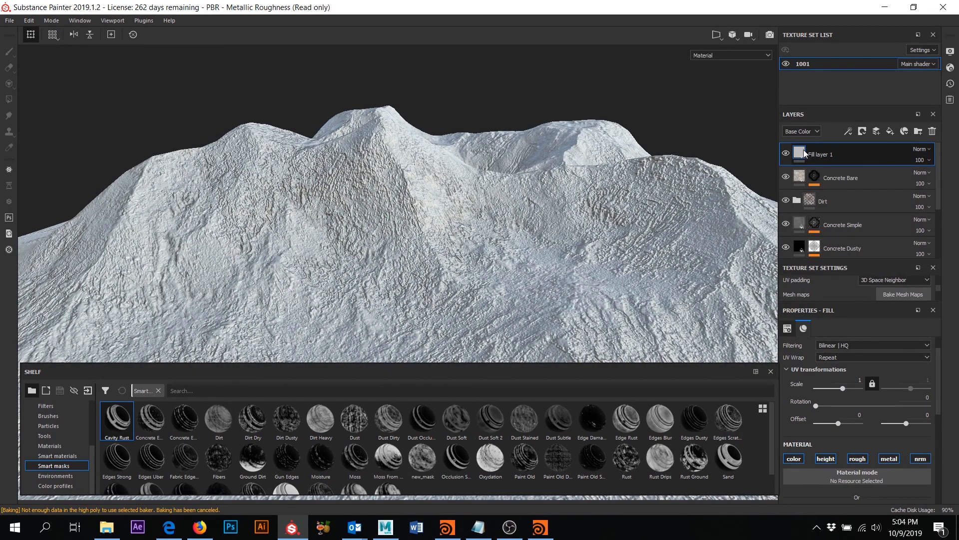
scroll(865, 431, down, 5)
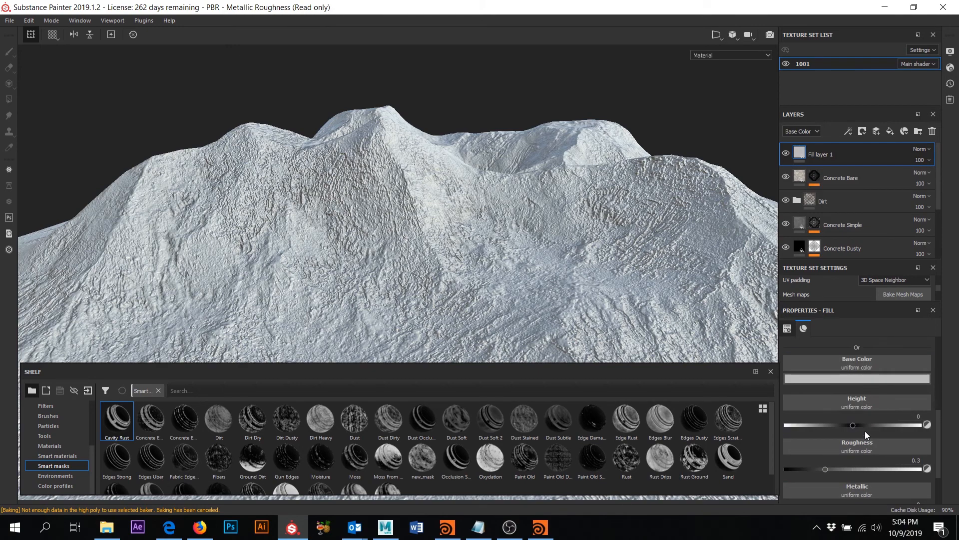
scroll(863, 435, up, 3)
click(859, 412)
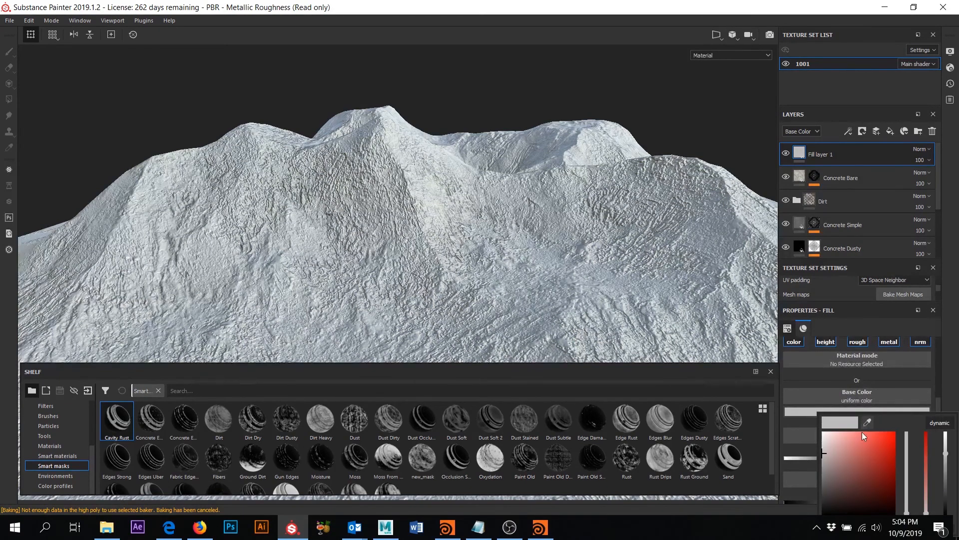
drag(851, 468, 847, 465)
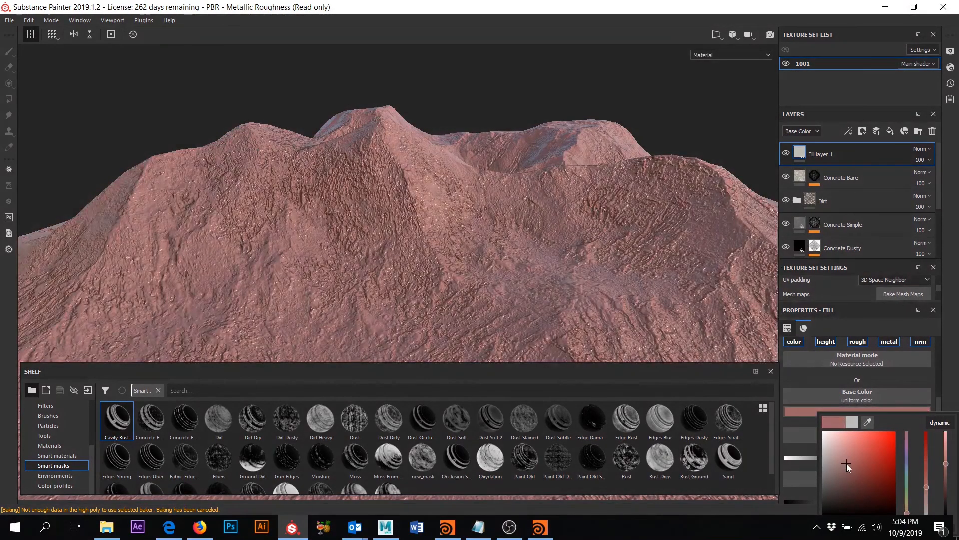
drag(903, 483, 946, 490)
click(925, 477)
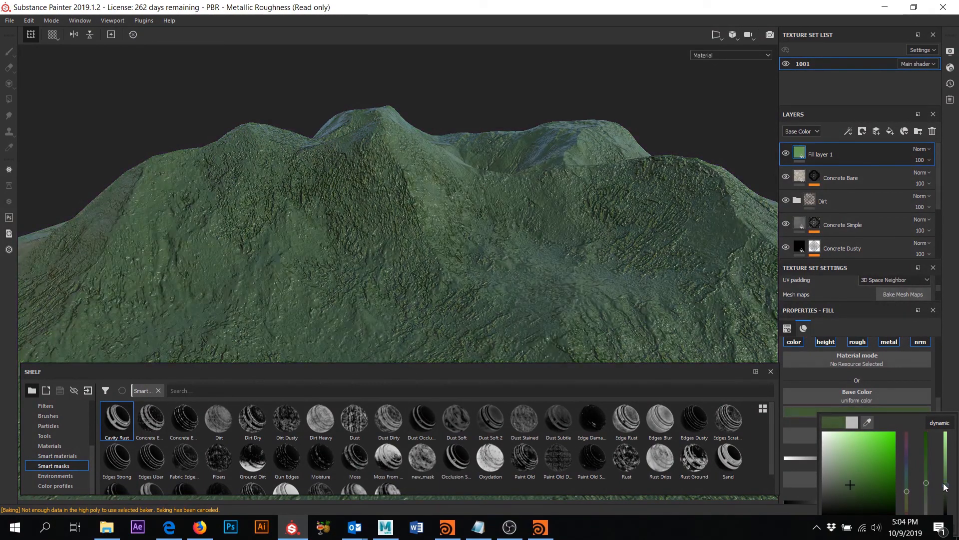
alt+drag(559, 225, 520, 240)
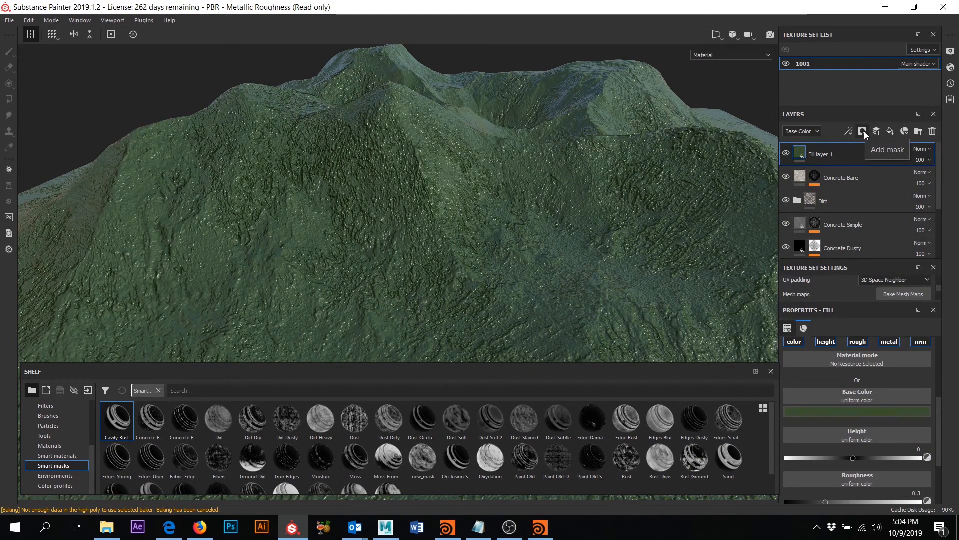
- Add a white mask to the green Fill layer 1
click(865, 131)
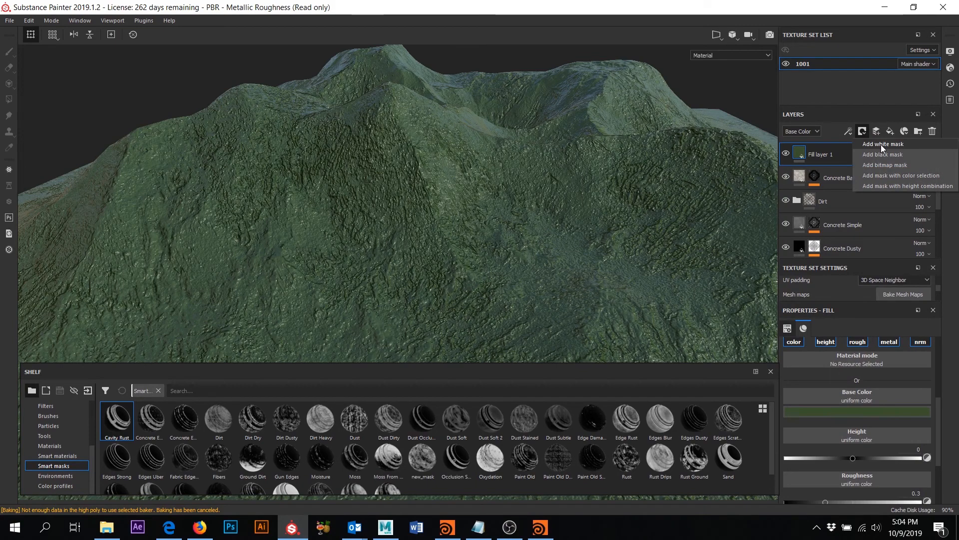
click(882, 146)
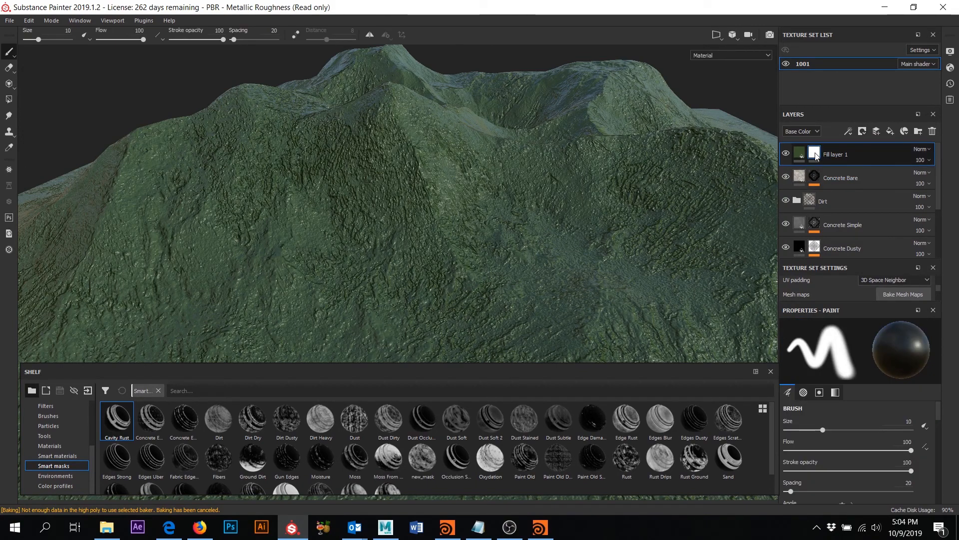
scroll(886, 455, down, 5)
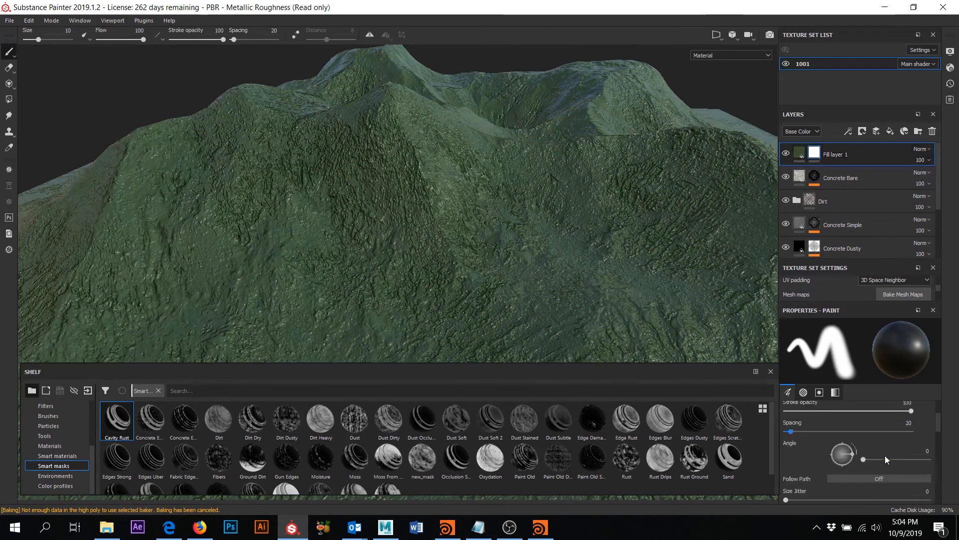
scroll(882, 459, down, 6)
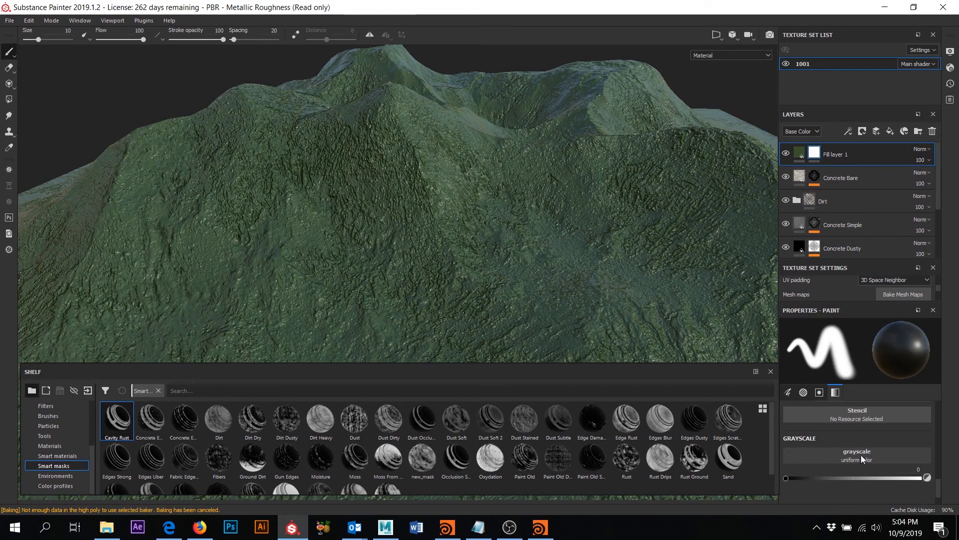
- Set the paint brush's grayscale pattern to Grunge Leaks
click(869, 455)
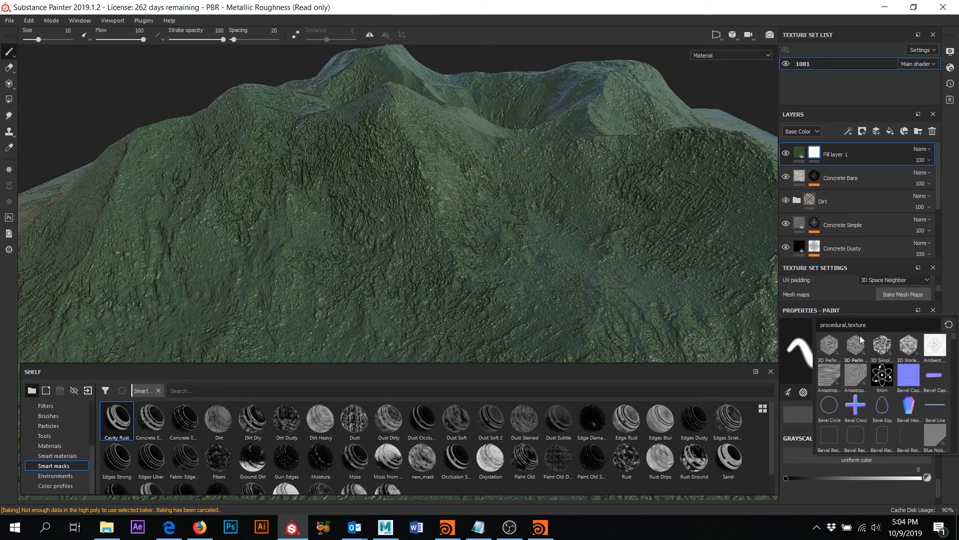
scroll(863, 391, down, 10)
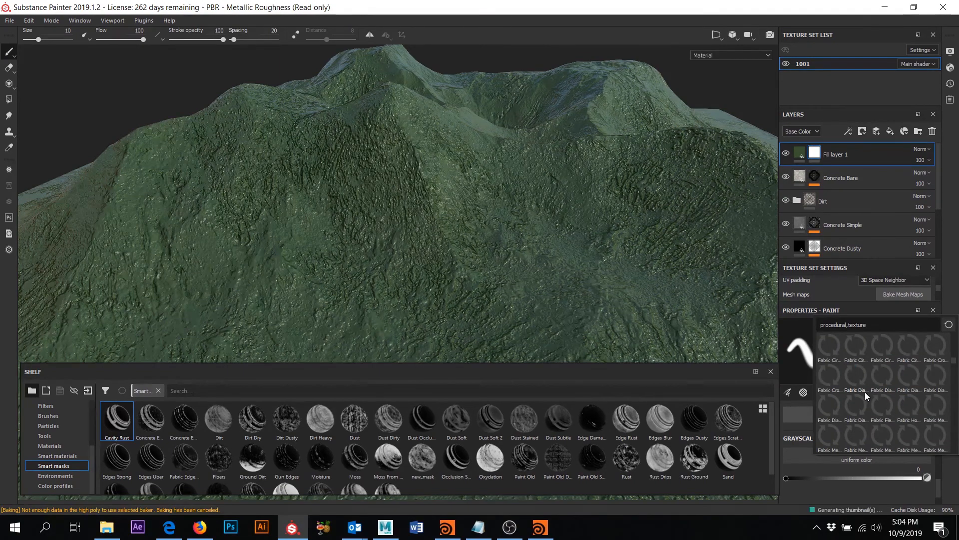
scroll(860, 402, down, 6)
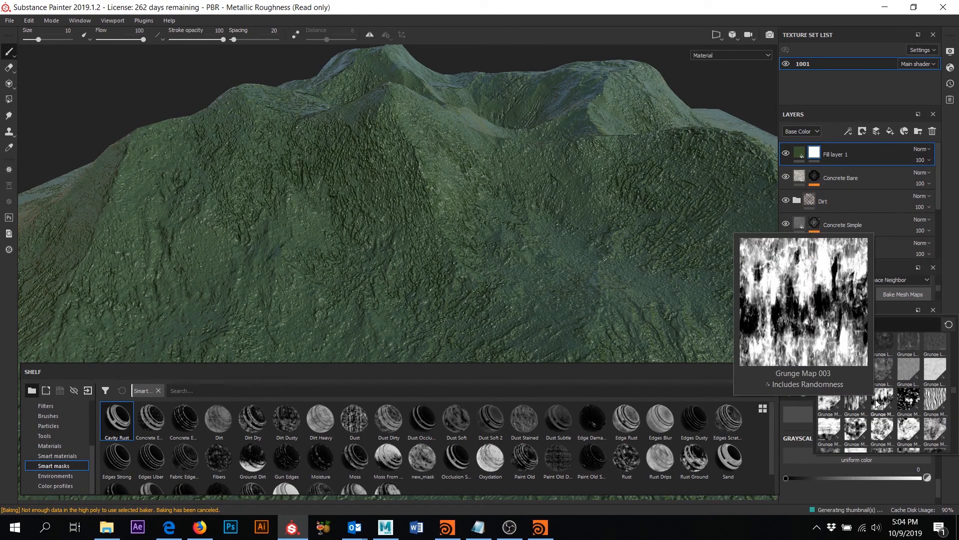
scroll(878, 403, down, 3)
scroll(875, 400, down, 3)
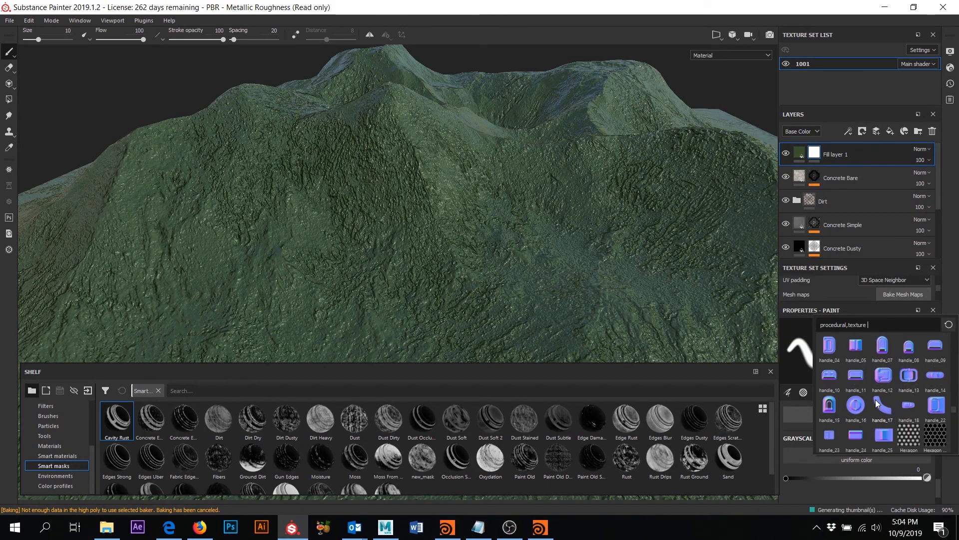
scroll(875, 400, down, 3)
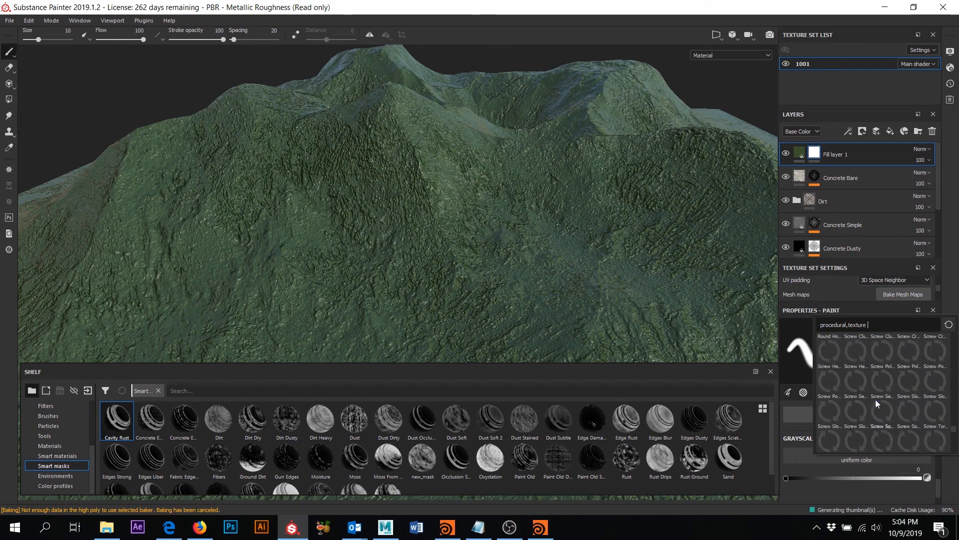
scroll(875, 400, down, 5)
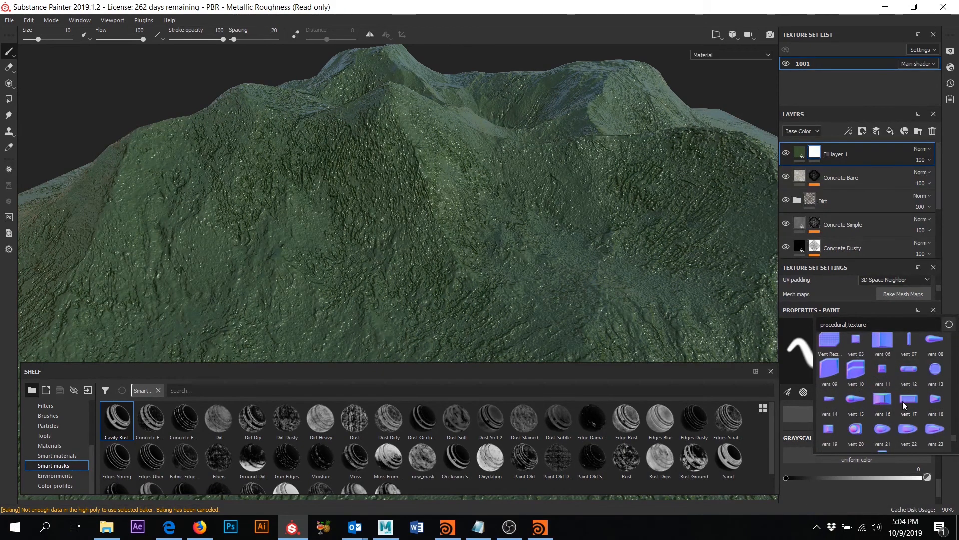
scroll(900, 408, up, 10)
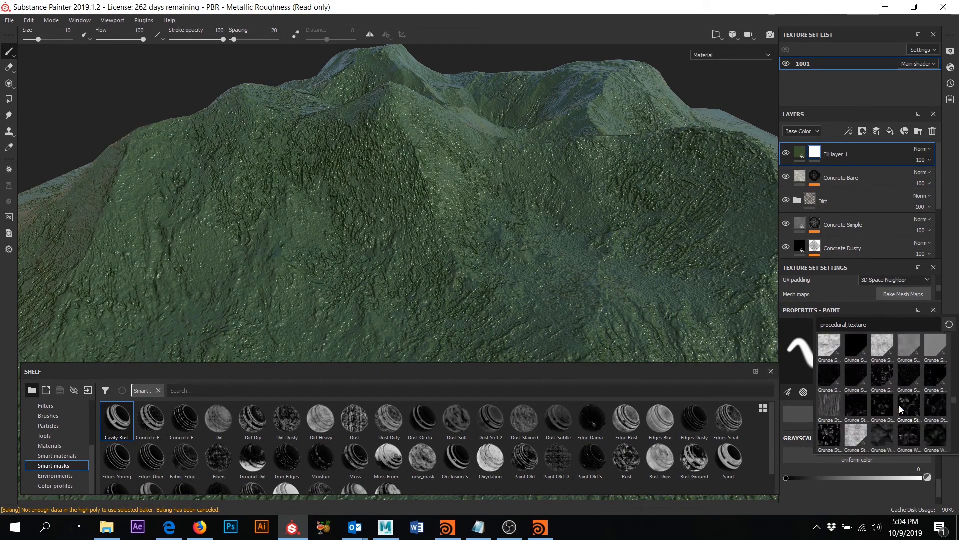
scroll(899, 406, up, 3)
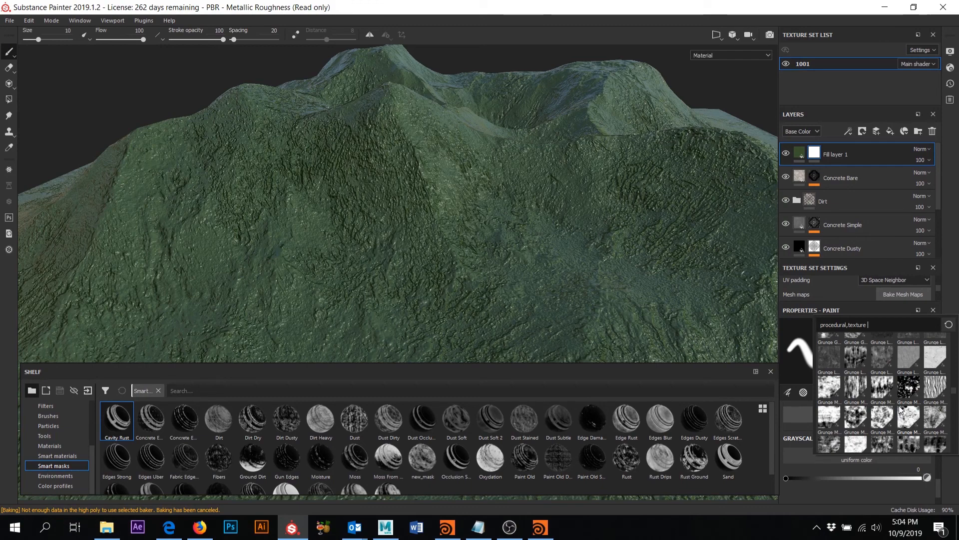
click(858, 358)
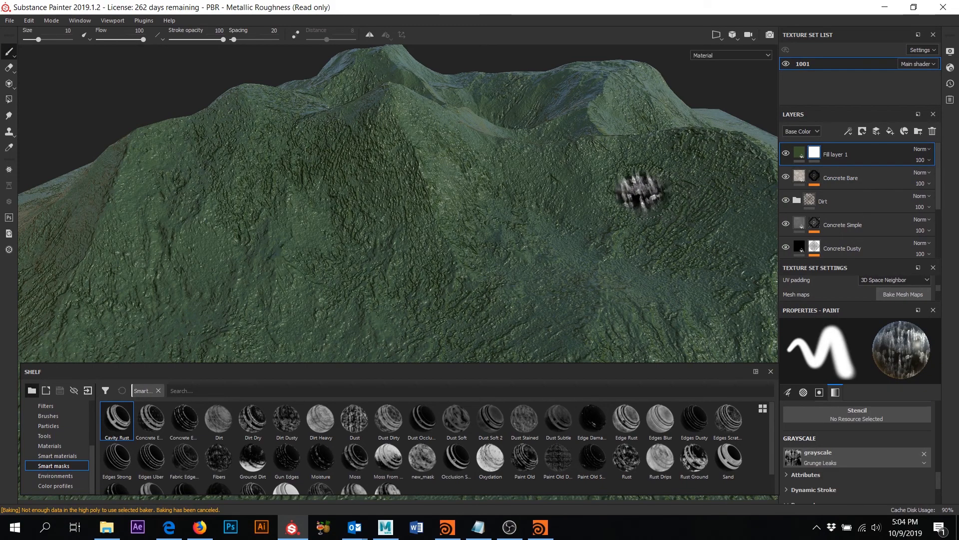
mouse_move(592, 159)
alt+mouse_down()
mouse_move(595, 210)
mouse_move(578, 156)
alt+mouse_up()
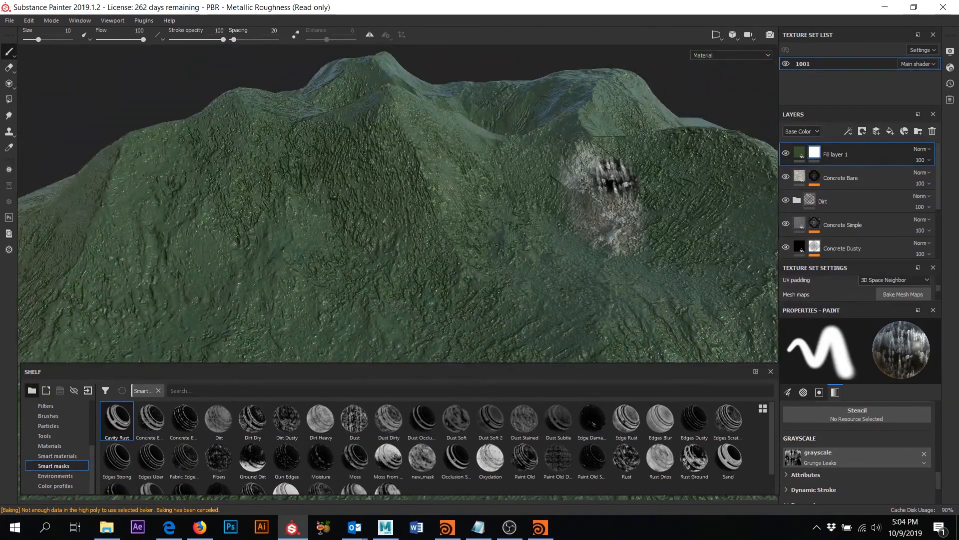
alt+drag(616, 166, 613, 201)
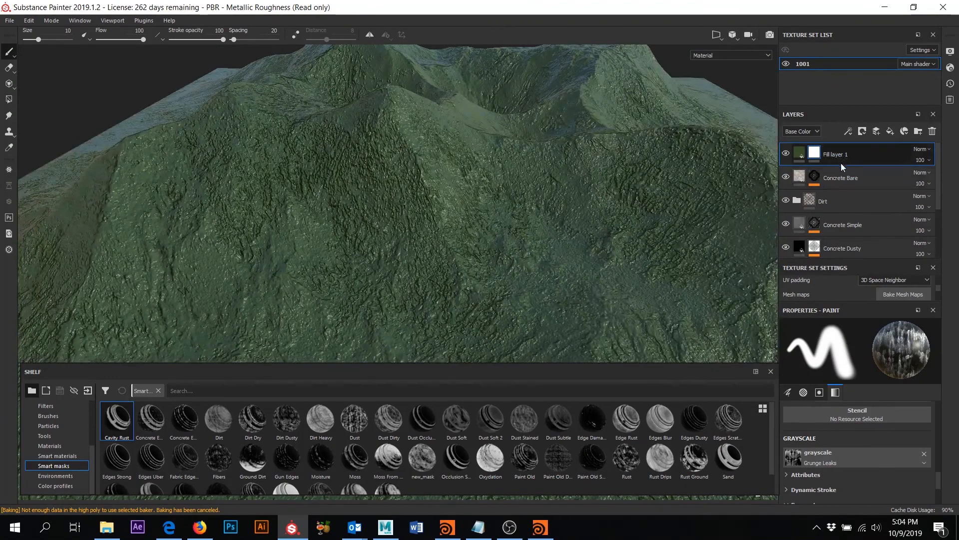
- Clear and remove Fill layer 1's mask, then apply the Moss smart mask to it
right_click(815, 154)
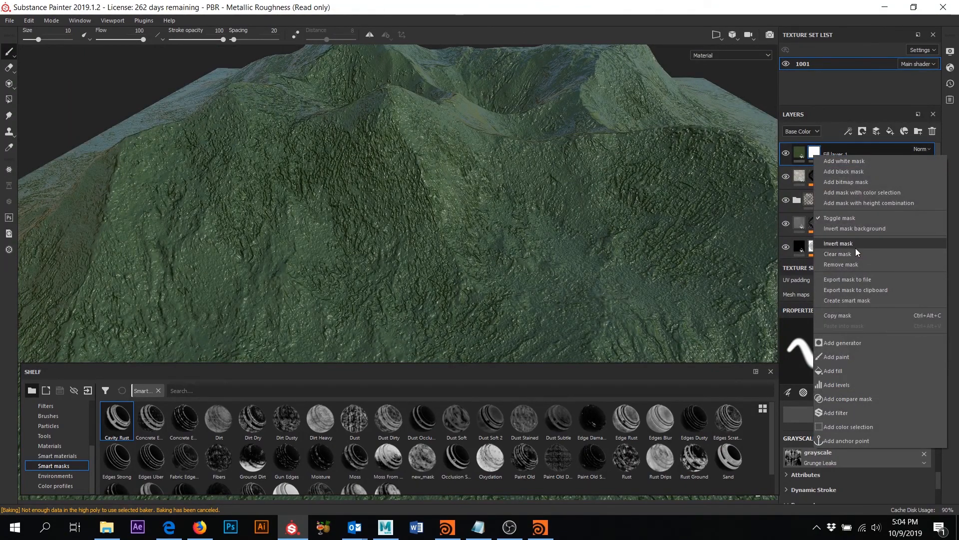
click(853, 254)
right_click(838, 160)
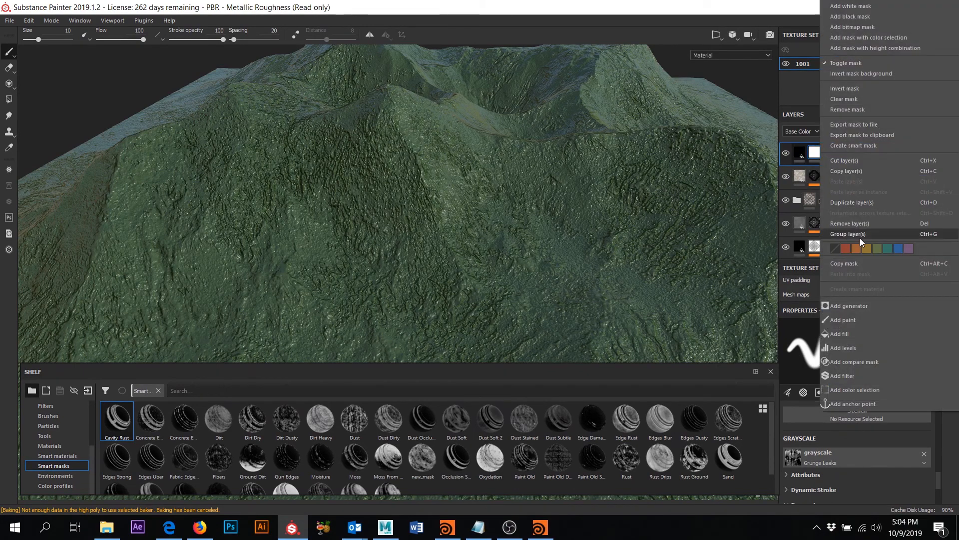
click(862, 110)
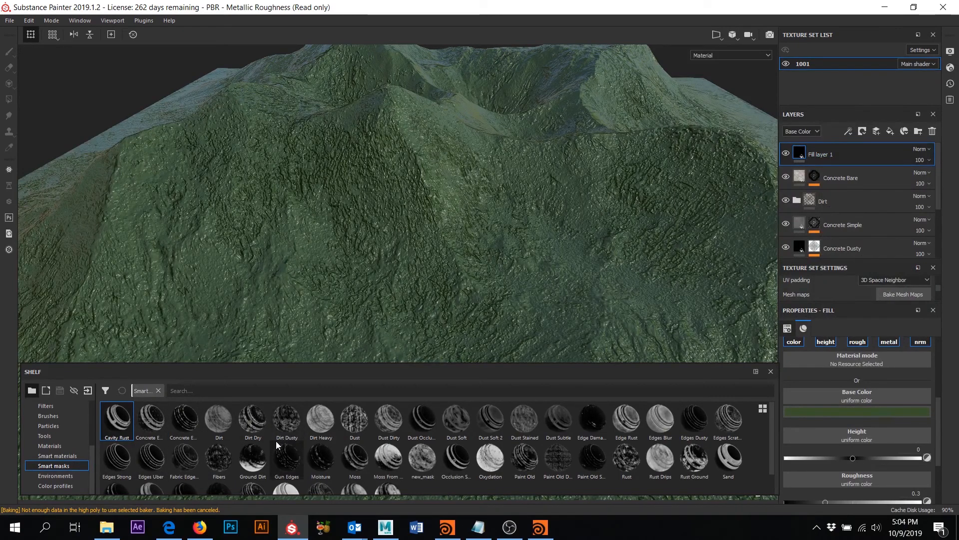
scroll(217, 439, down, 1)
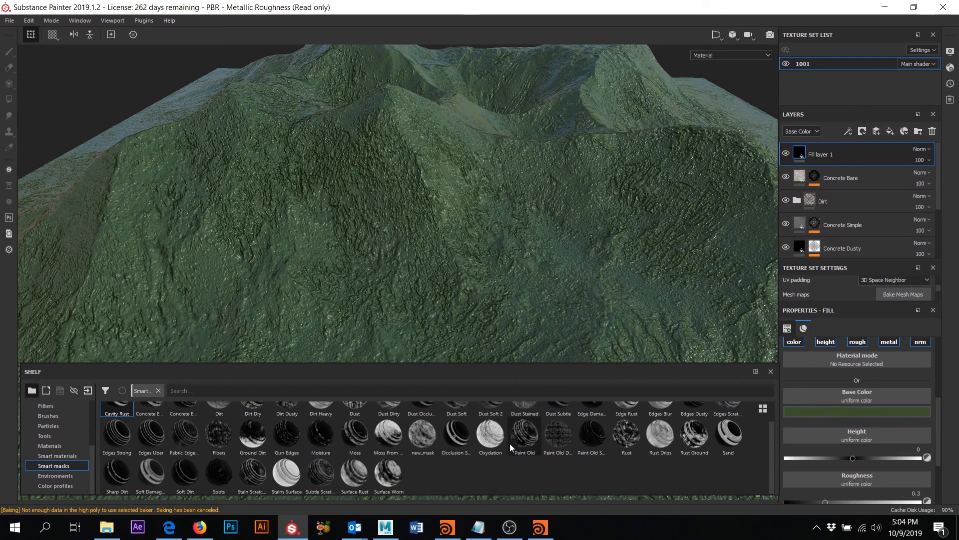
drag(353, 440, 846, 152)
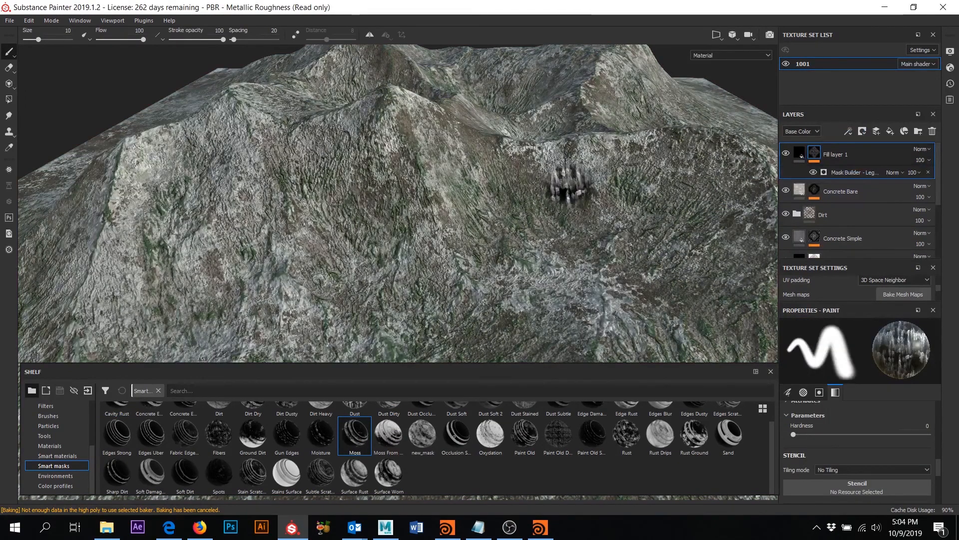
- Replace Fill layer 1's Moss mask with the other moss smart mask
right_click(819, 157)
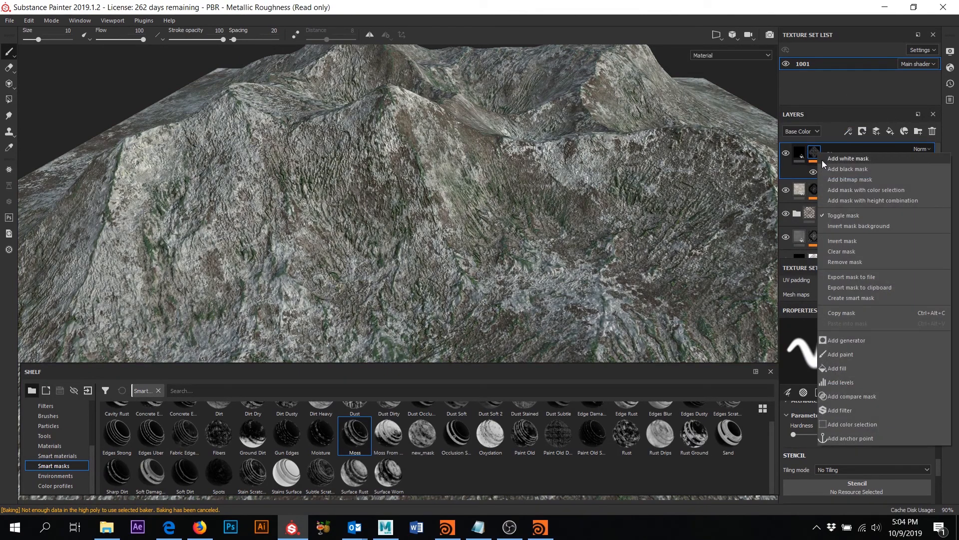
click(855, 262)
click(386, 438)
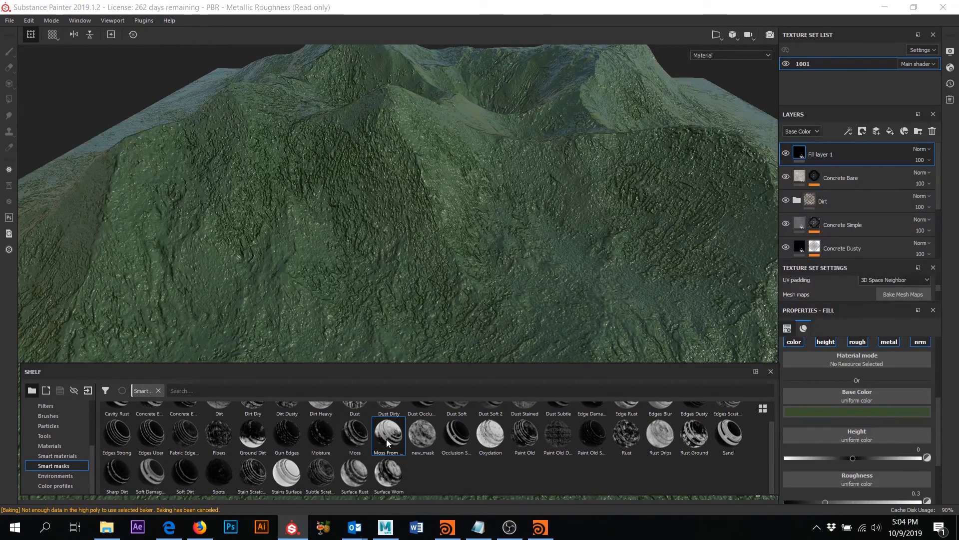
mouse_move(388, 438)
mouse_down()
mouse_move(734, 201)
mouse_move(838, 153)
mouse_up()
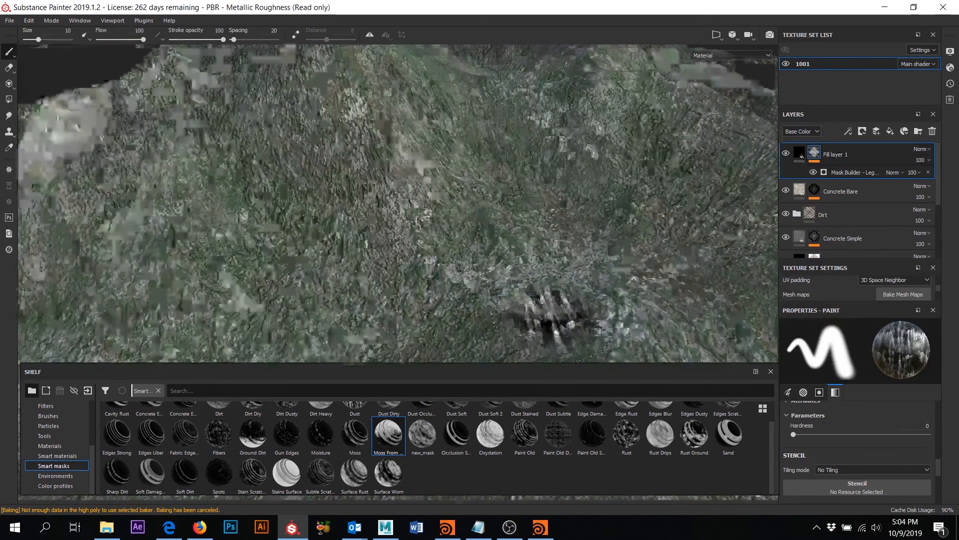
scroll(553, 314, down, 5)
alt+drag(551, 310, 575, 262)
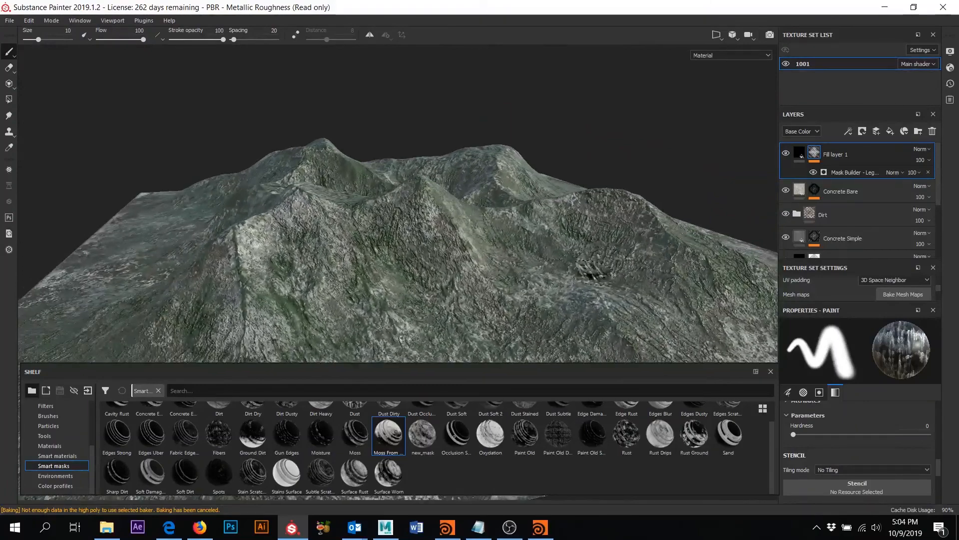
- Tune the Mask Builder: curvature 0.74, Top/Down Gradient about 0.9, Grunge 0.21
click(832, 172)
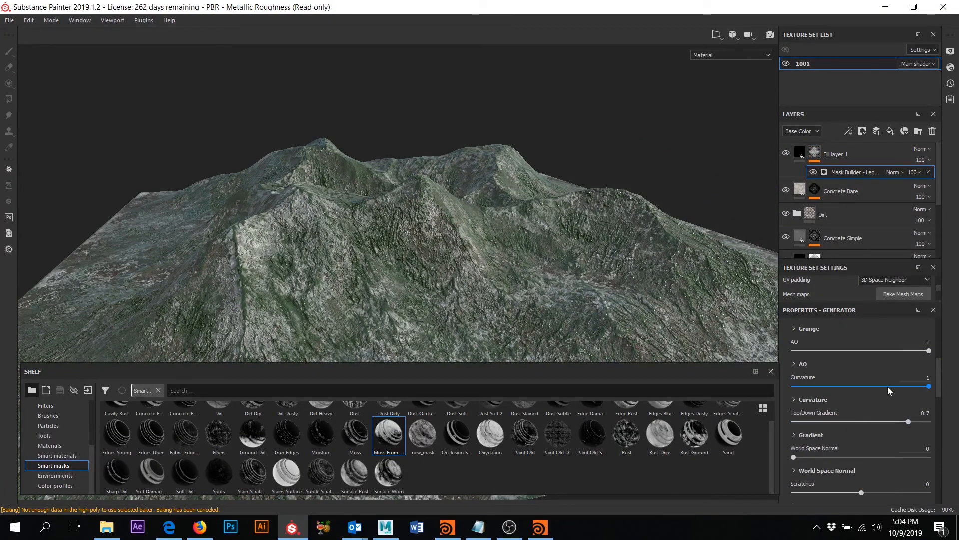
drag(907, 387, 943, 385)
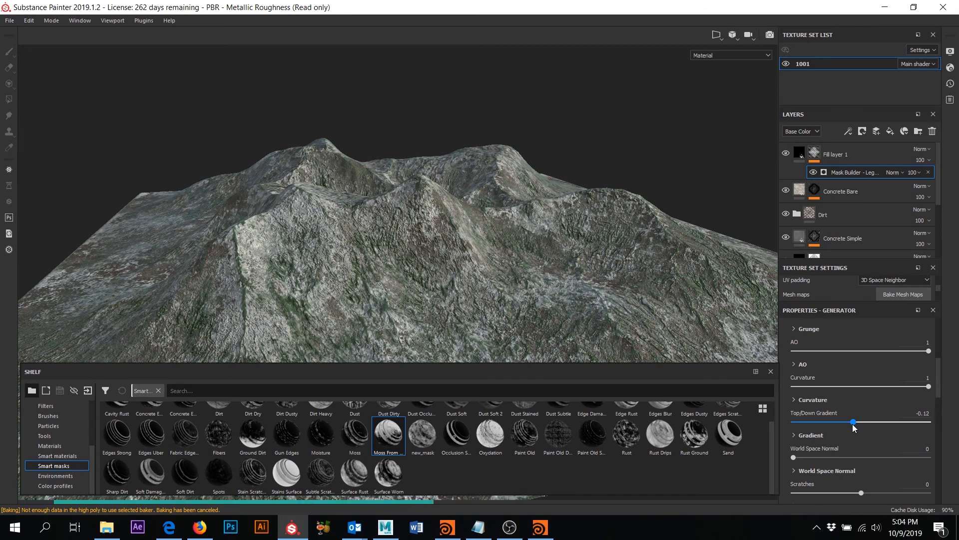
drag(854, 427, 923, 421)
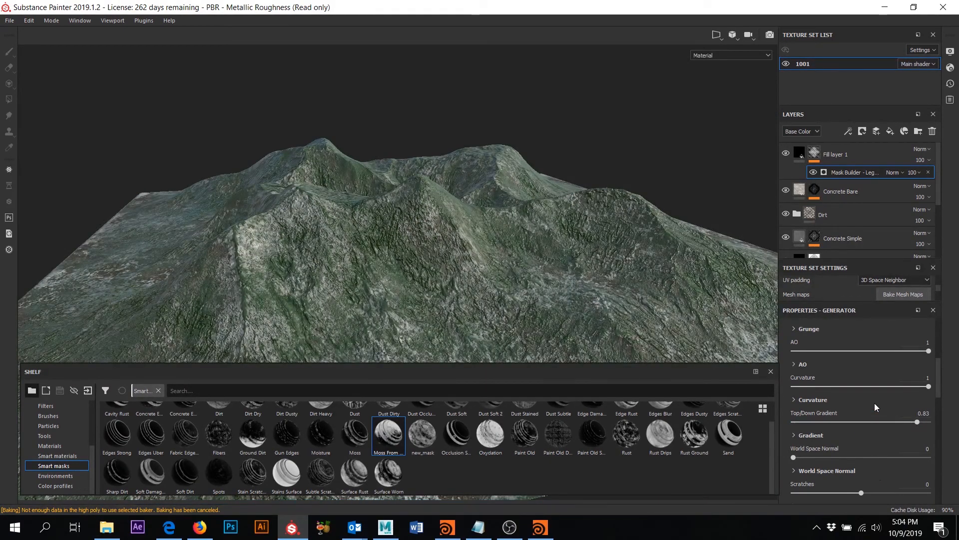
scroll(874, 403, up, 3)
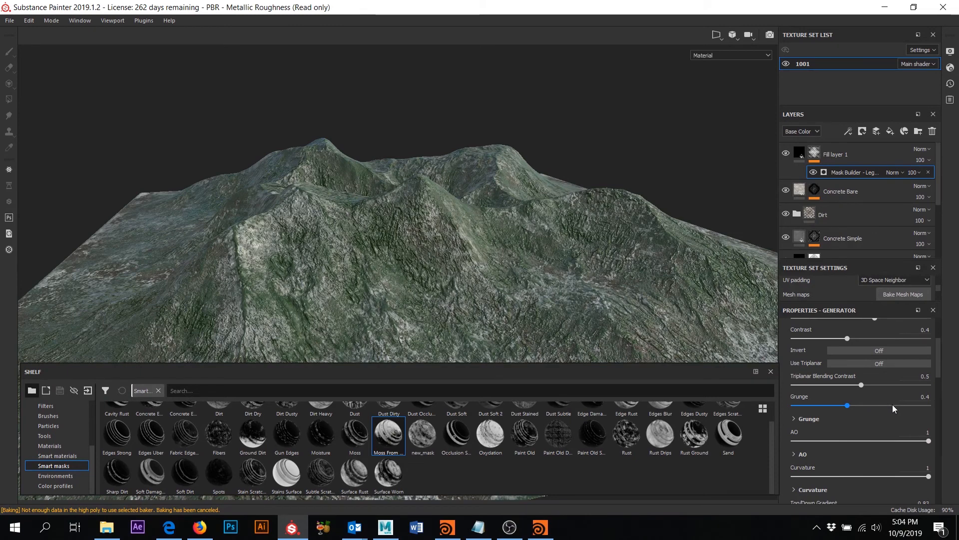
click(893, 404)
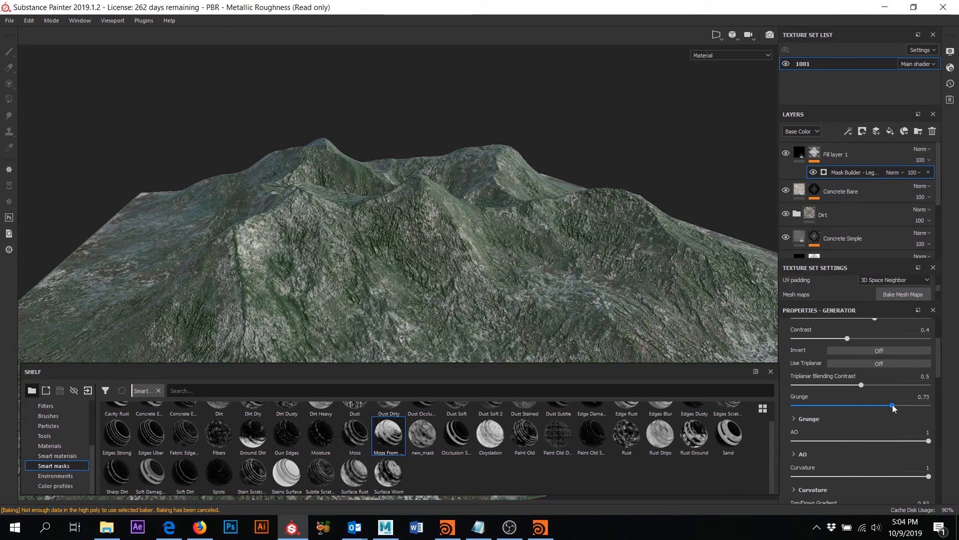
click(821, 405)
alt+drag(606, 255, 525, 247)
click(845, 154)
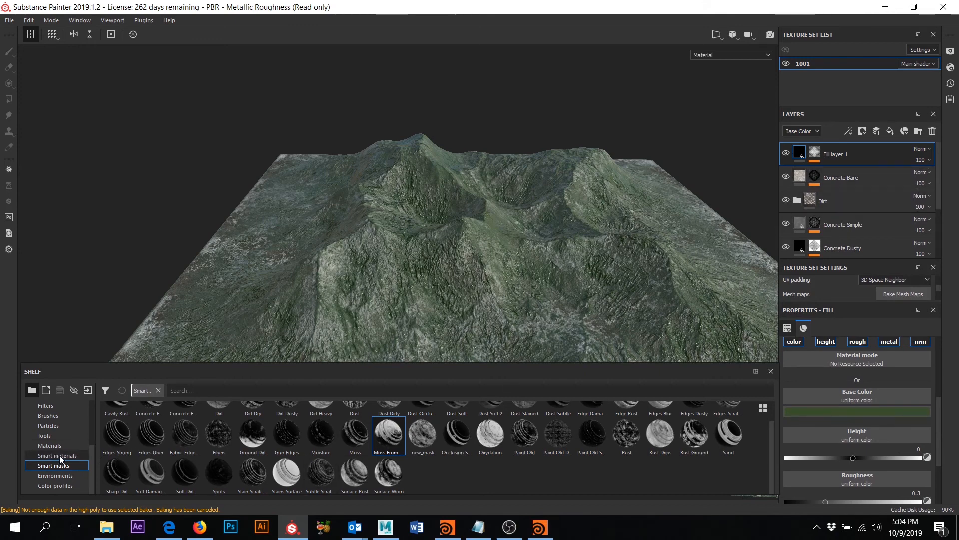
- Add a new Concrete Bare layer on top and mask it with Edges Uber
click(50, 445)
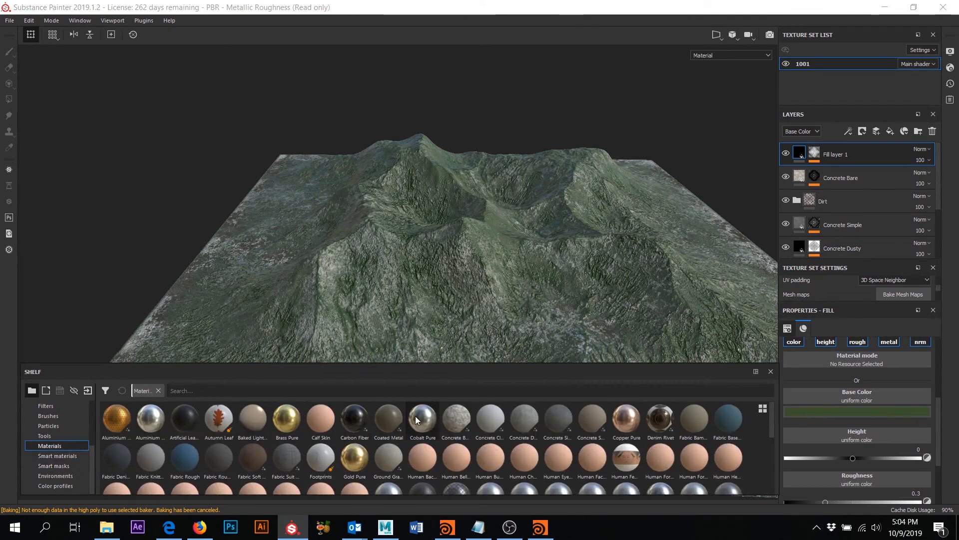
drag(459, 423, 516, 225)
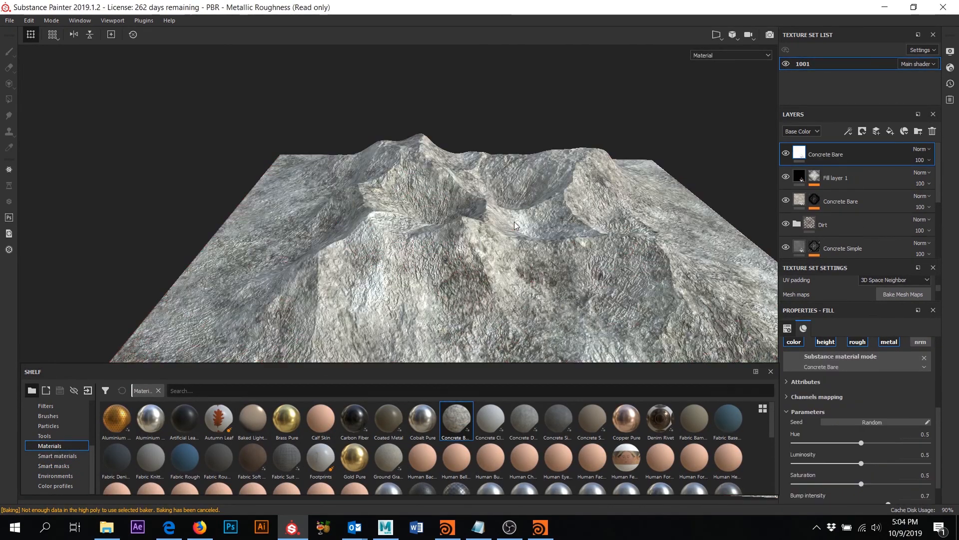
click(56, 465)
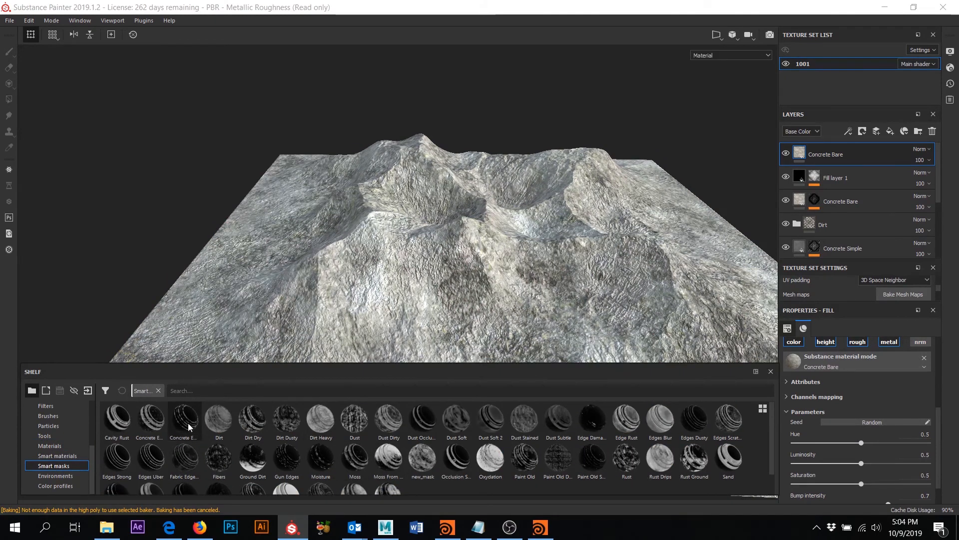
mouse_move(188, 426)
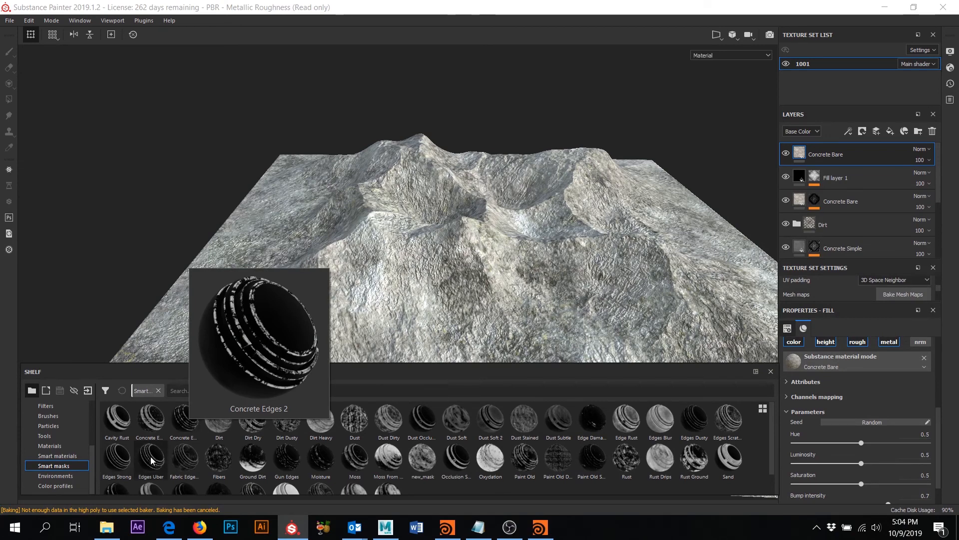
mouse_move(156, 460)
mouse_down()
mouse_move(290, 341)
mouse_move(843, 152)
mouse_up()
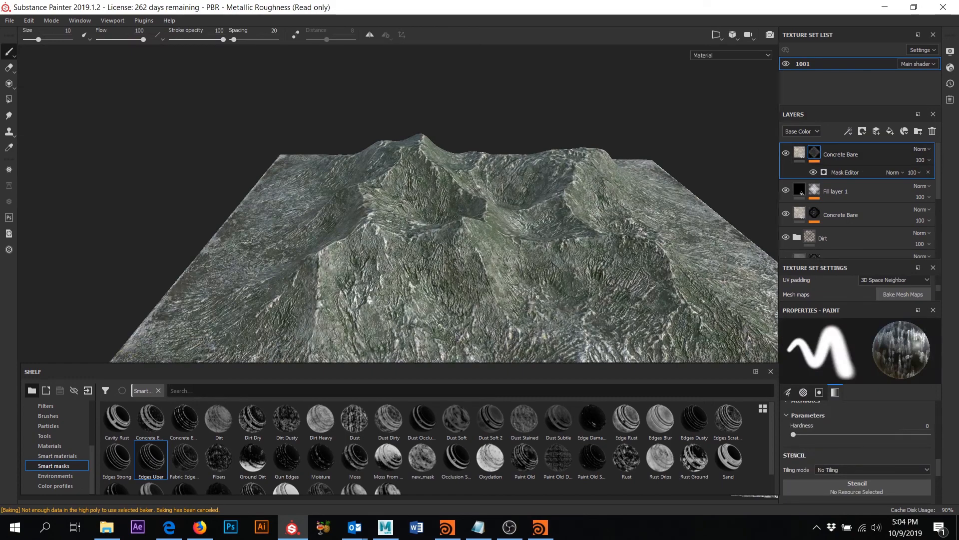
- Toggle the top Concrete Bare layer's visibility to compare, then inspect the concrete edges
click(785, 154)
click(785, 154)
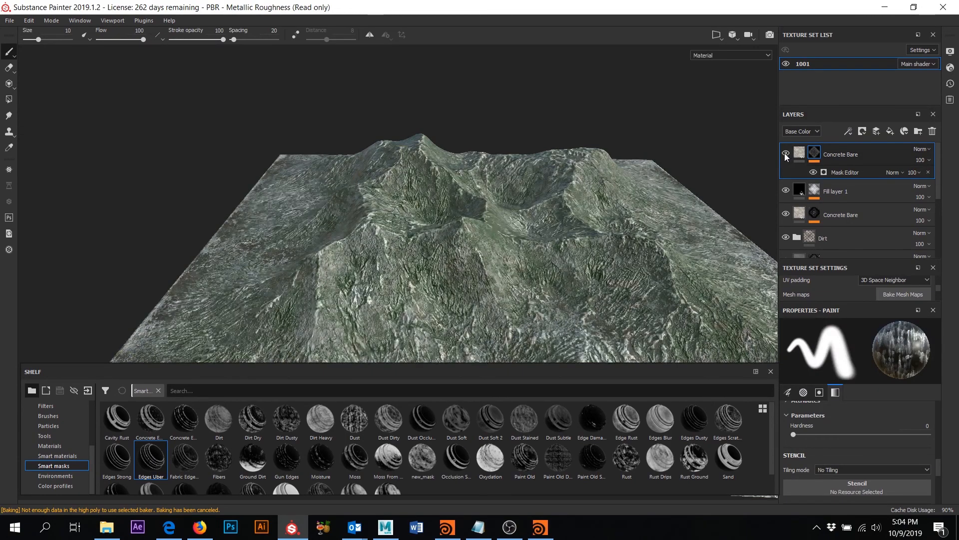
click(785, 154)
click(786, 154)
click(786, 153)
click(786, 154)
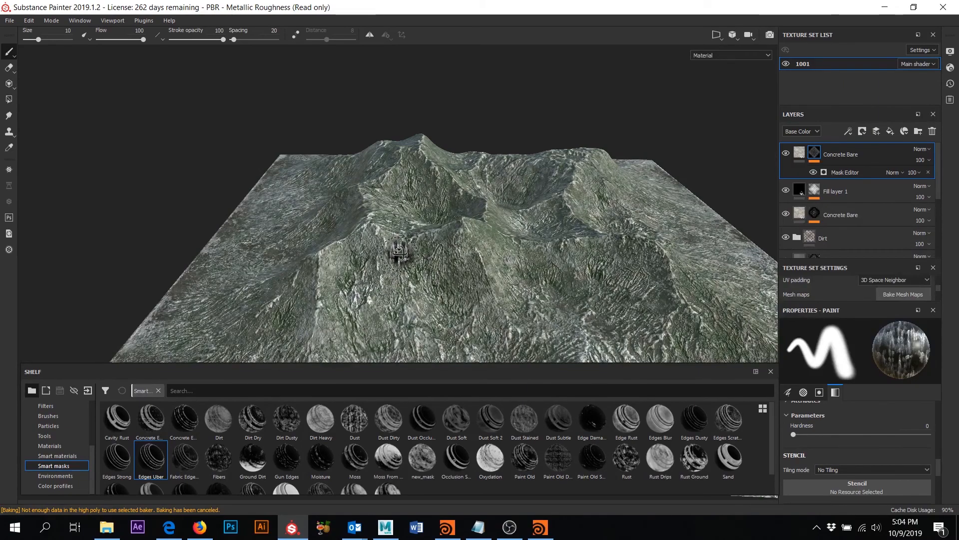
alt+drag(402, 253, 428, 228)
alt+middle_drag(428, 229, 423, 190)
alt+right_drag(423, 189, 414, 225)
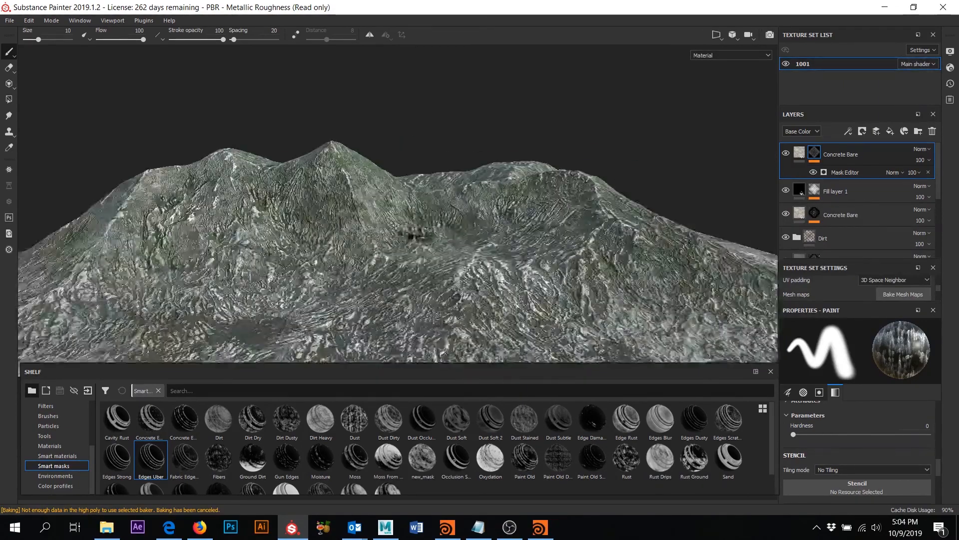
alt+drag(414, 225, 410, 279)
scroll(396, 247, up, 3)
scroll(396, 247, down, 5)
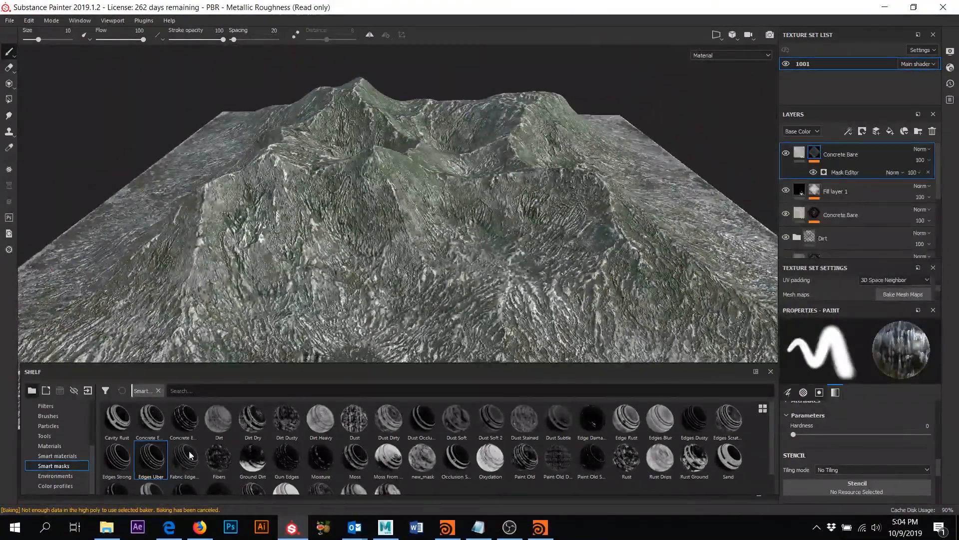
- Add then delete a Dust smart material, and drop the Dirt smart material on the terrain instead
click(57, 455)
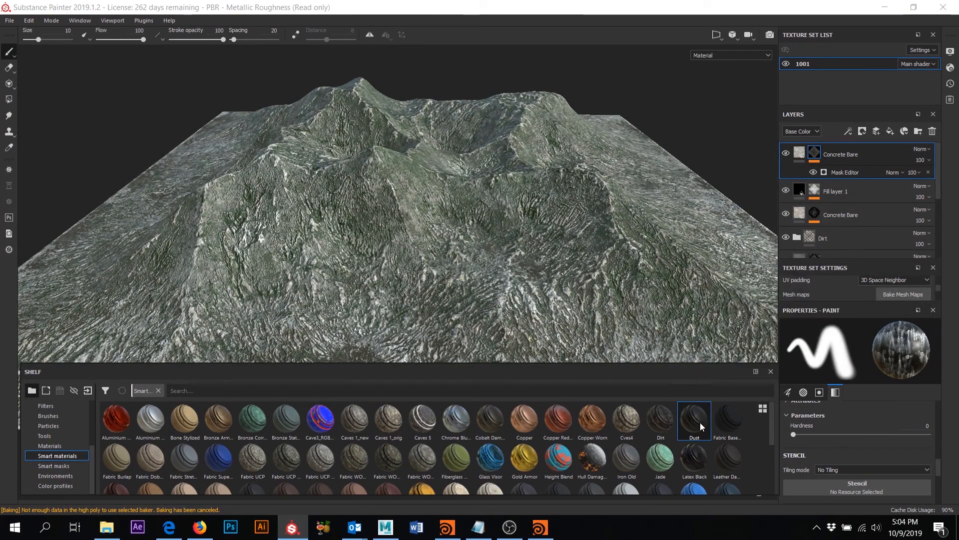
drag(700, 421, 580, 203)
drag(513, 211, 514, 211)
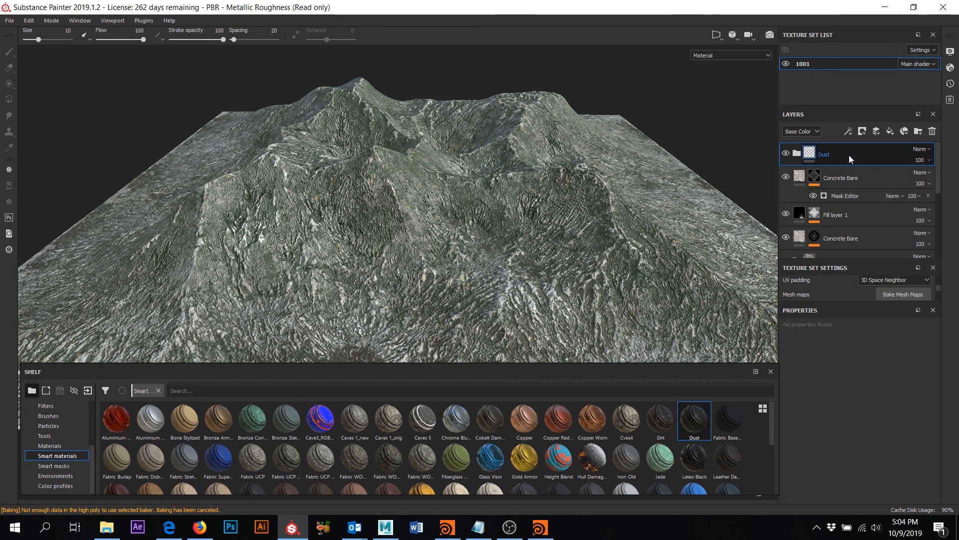
key(Delete)
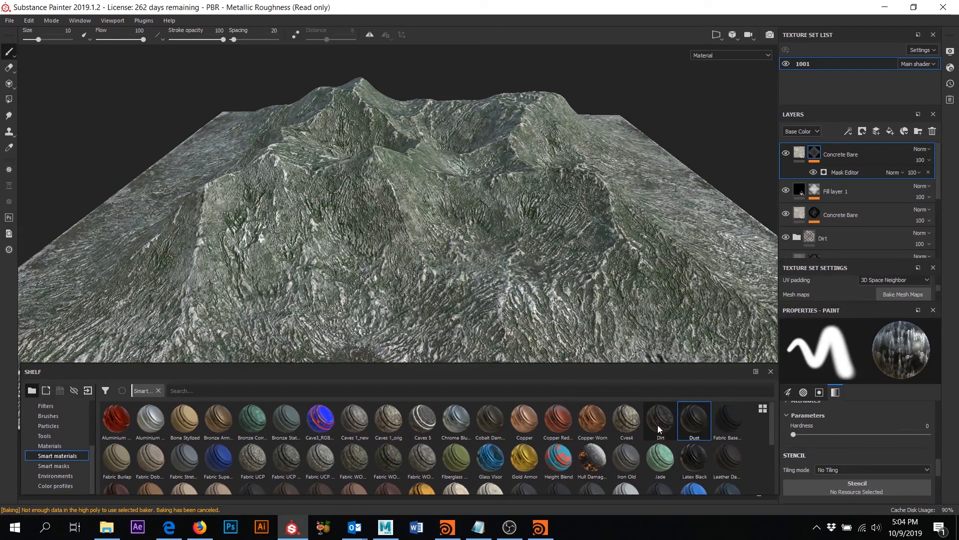
drag(655, 428, 482, 190)
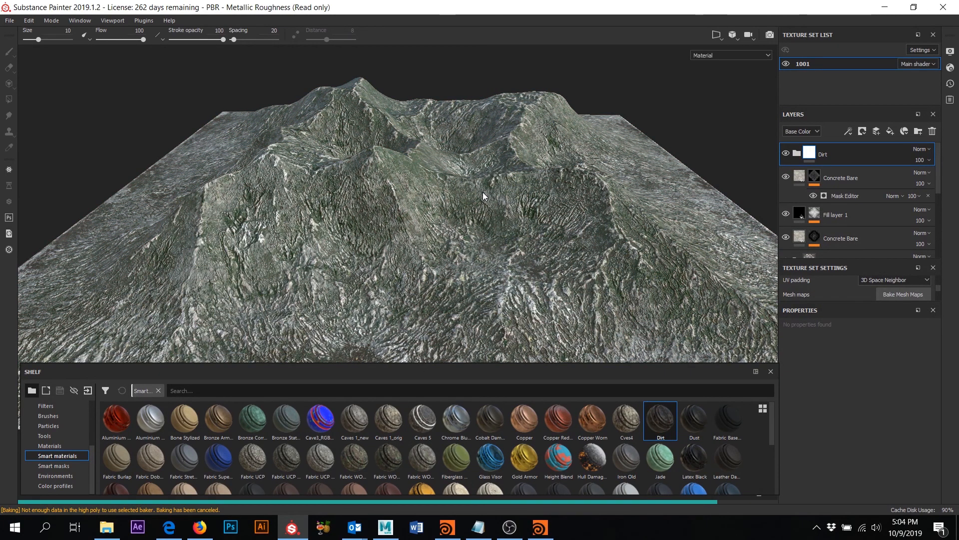
- Expand the Dirt folder and toggle the Dirt Base Gradient filter to compare
click(796, 153)
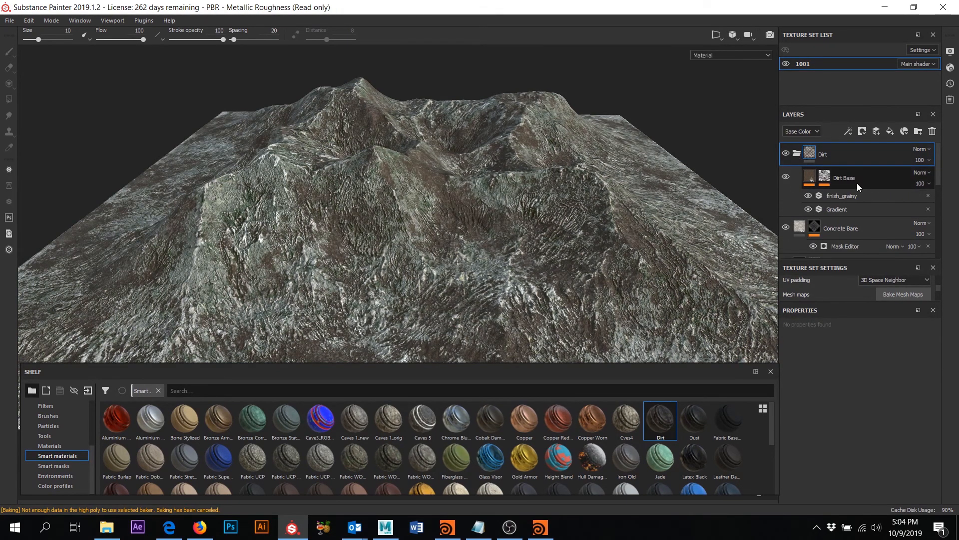
click(810, 177)
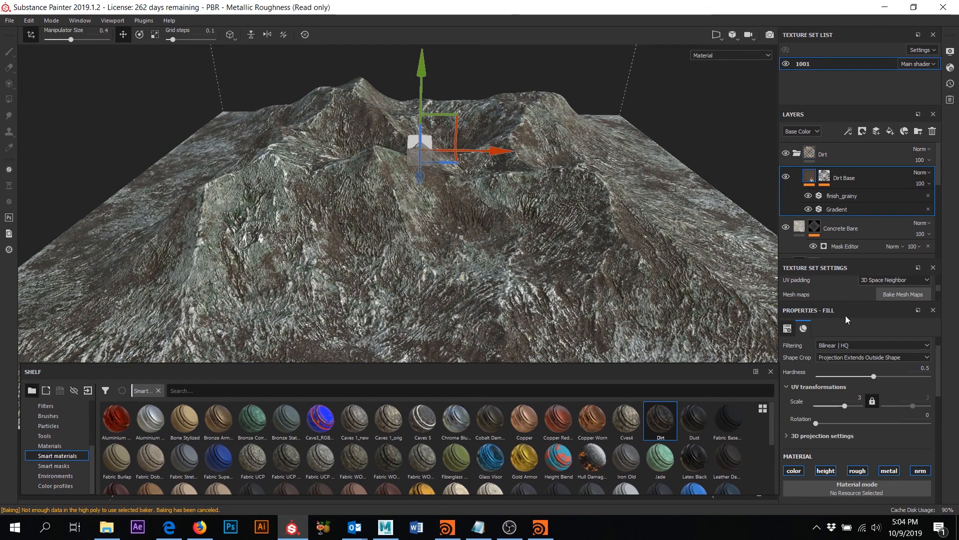
click(841, 196)
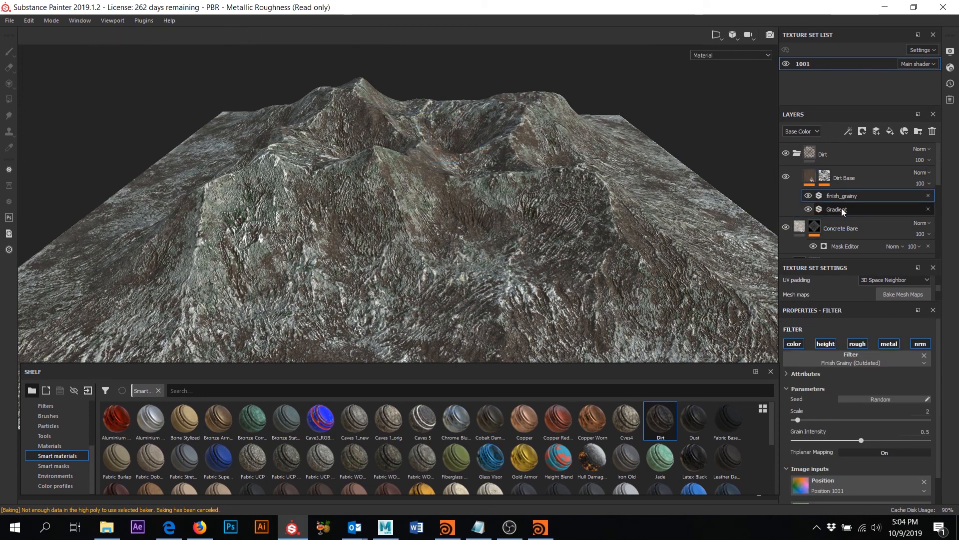
click(807, 208)
click(808, 207)
click(808, 207)
click(808, 208)
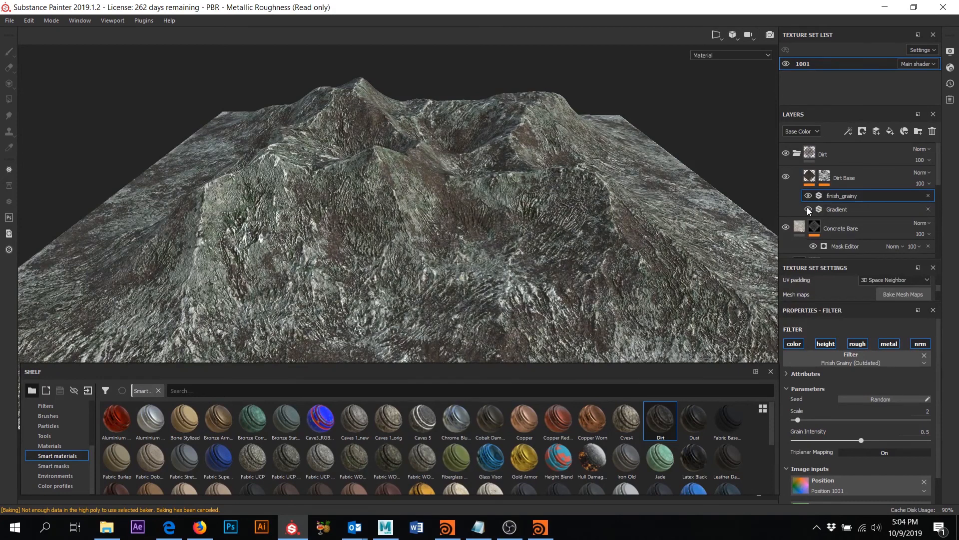
click(811, 177)
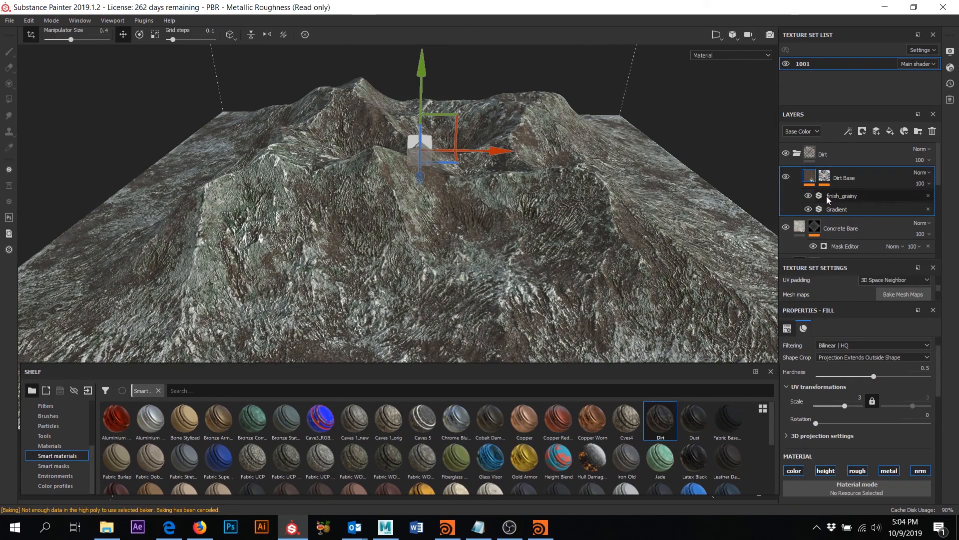
scroll(894, 443, up, 10)
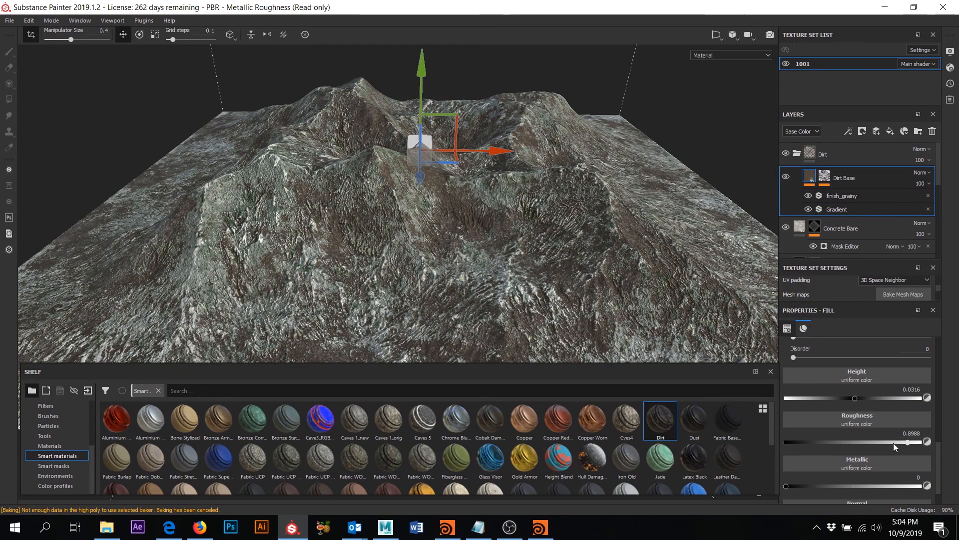
- Change the Gradient filter's Color 2 from brown to dark green
click(822, 210)
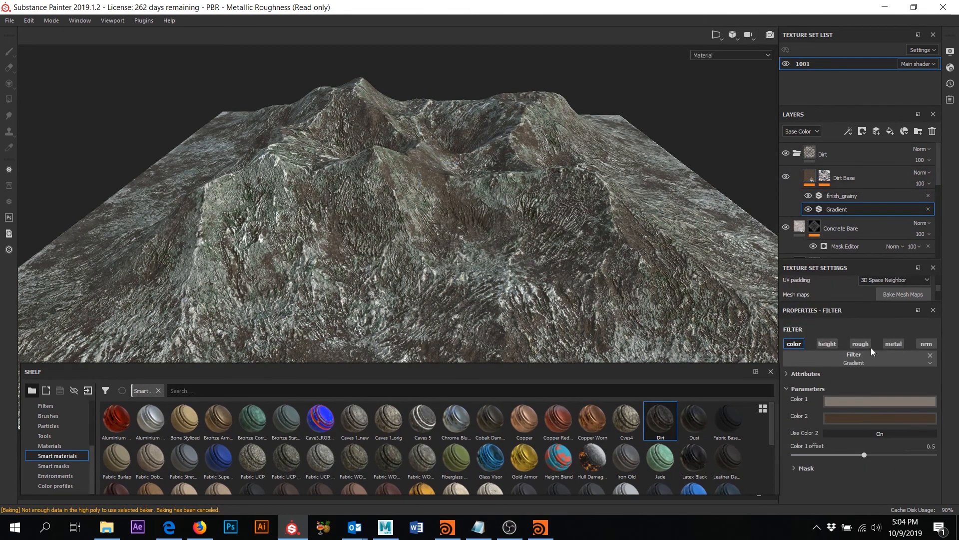
click(865, 418)
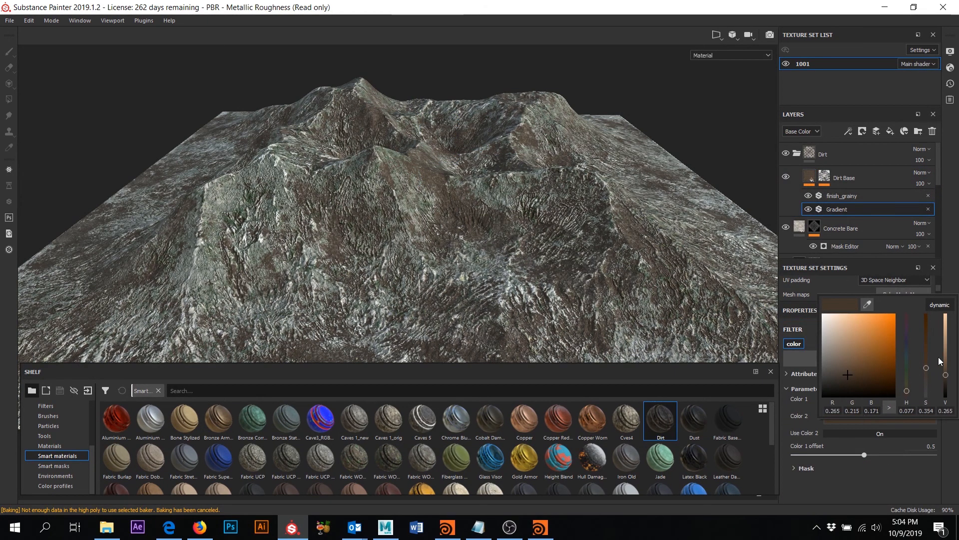
click(907, 374)
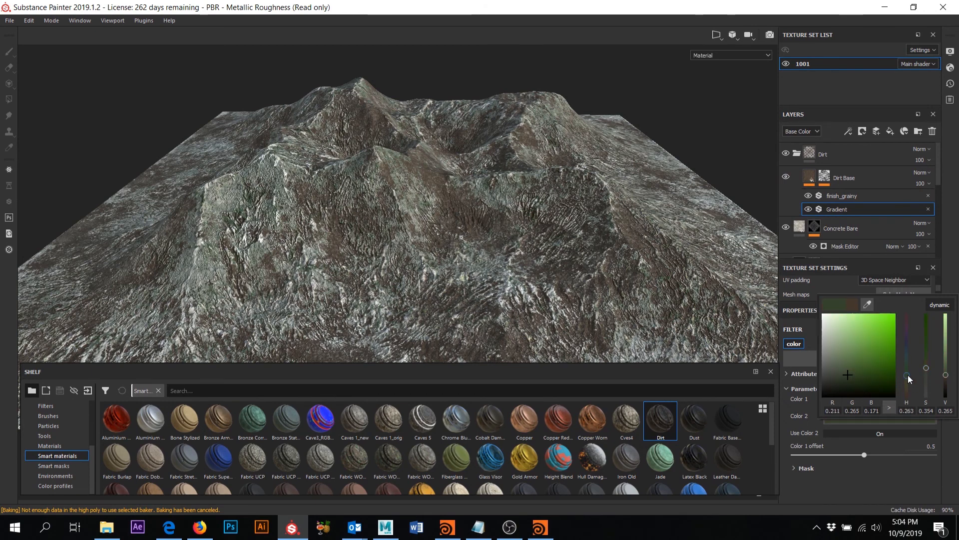
drag(908, 375, 907, 372)
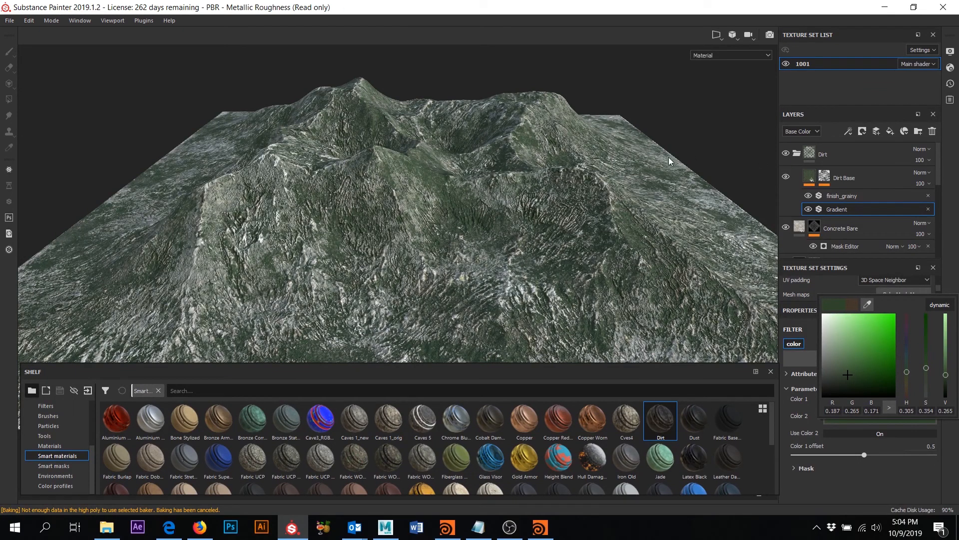
click(836, 100)
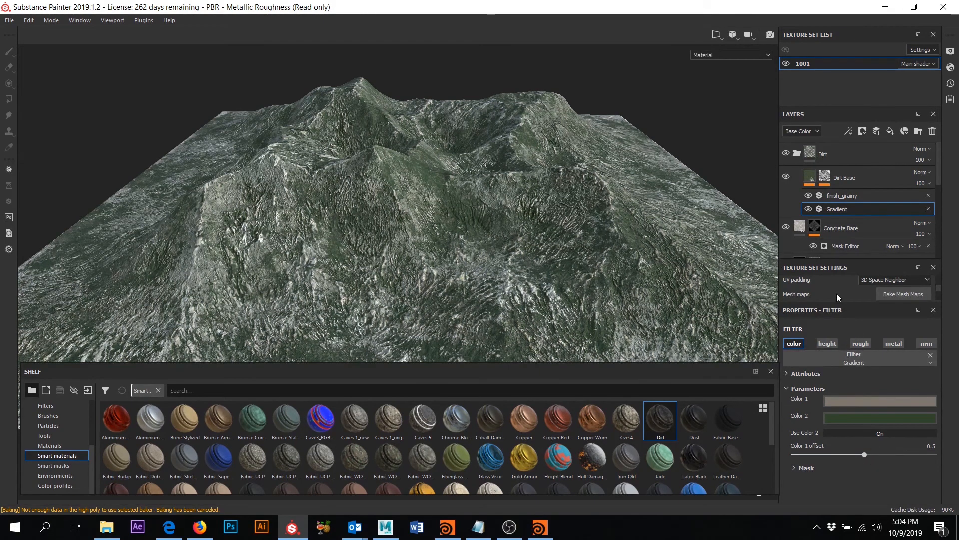
click(850, 178)
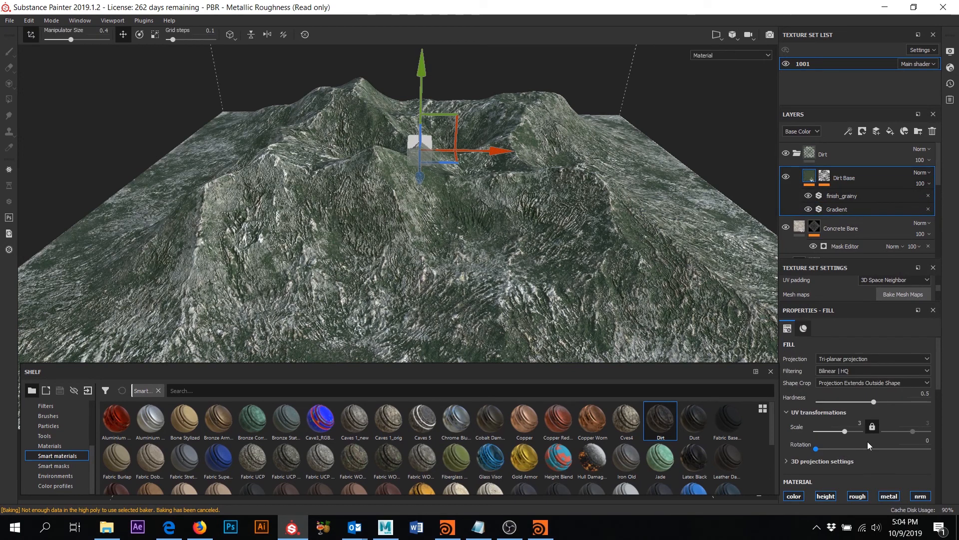
drag(846, 431, 854, 432)
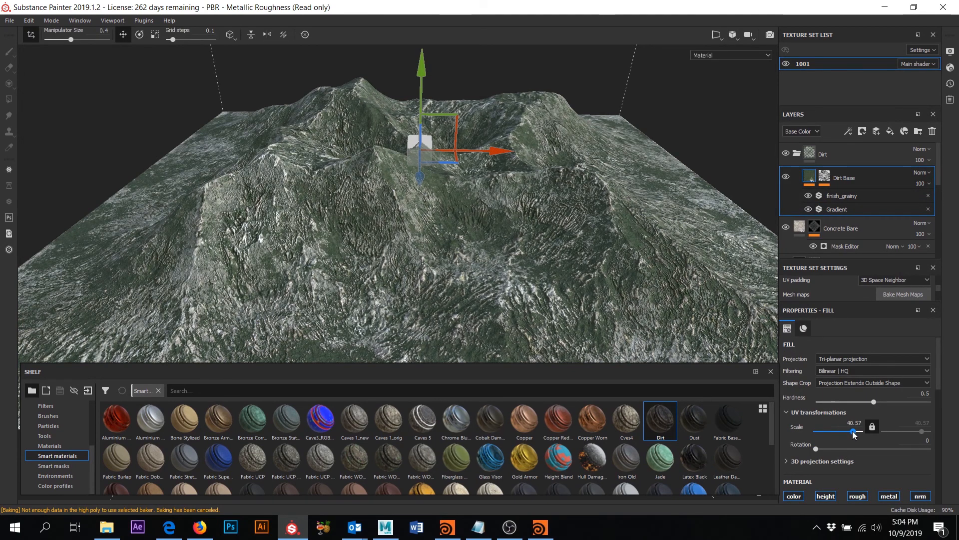
scroll(870, 446, down, 5)
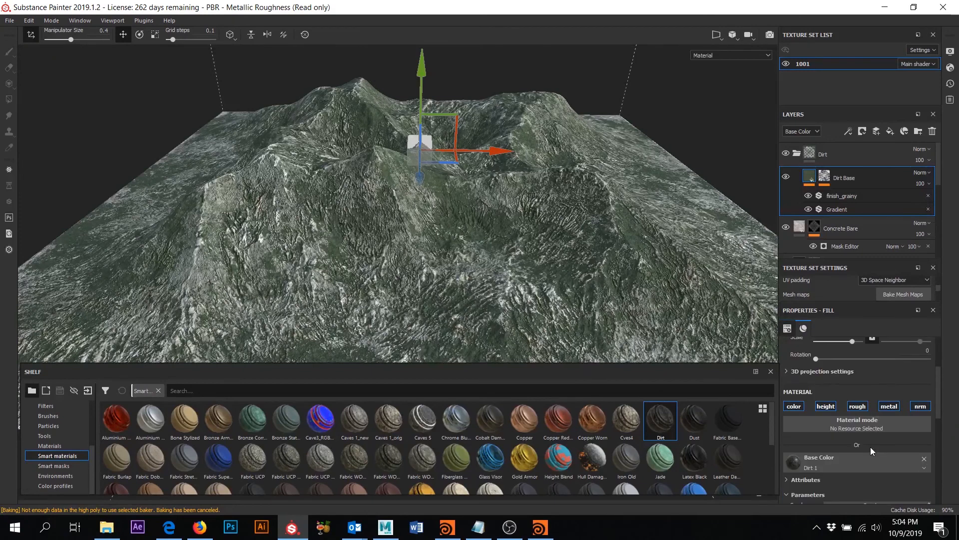
scroll(870, 447, down, 3)
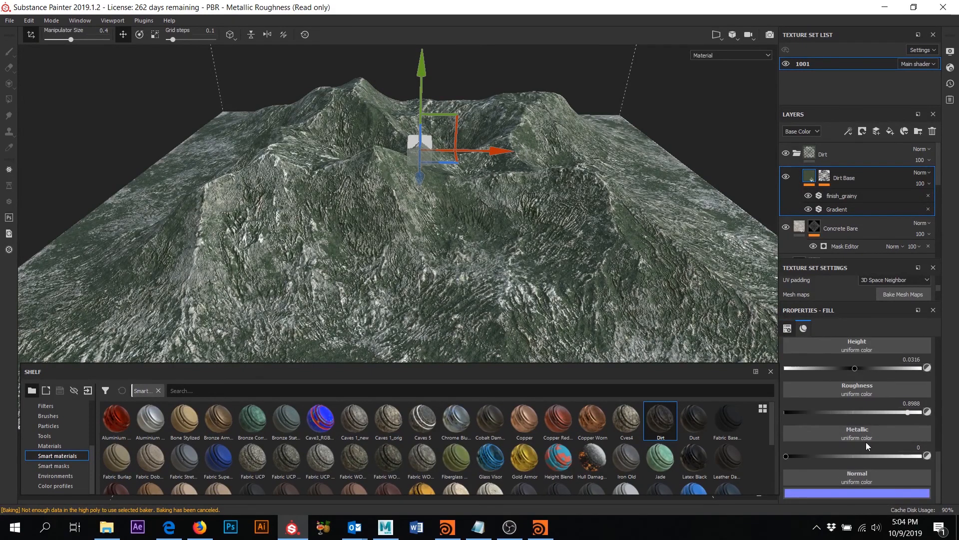
scroll(866, 442, up, 5)
scroll(866, 443, up, 4)
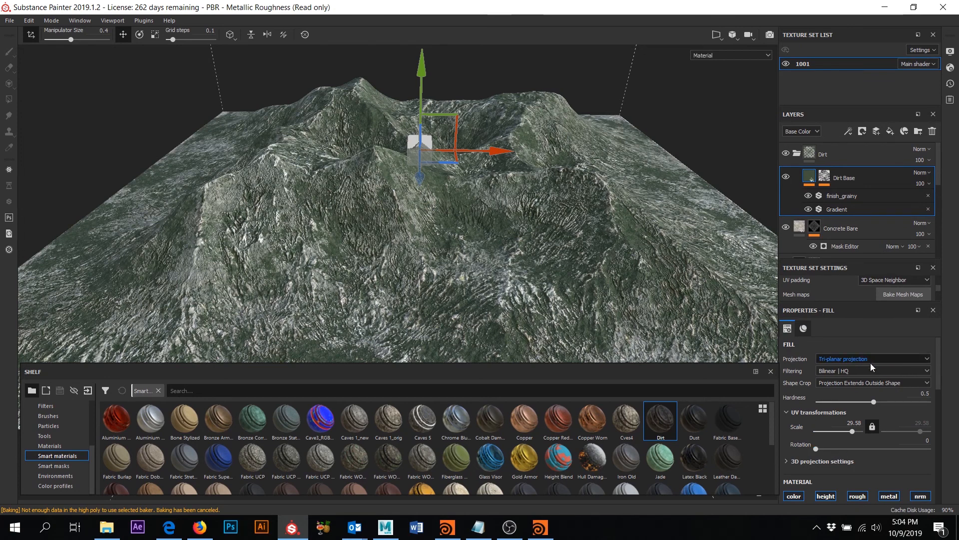
scroll(839, 447, down, 3)
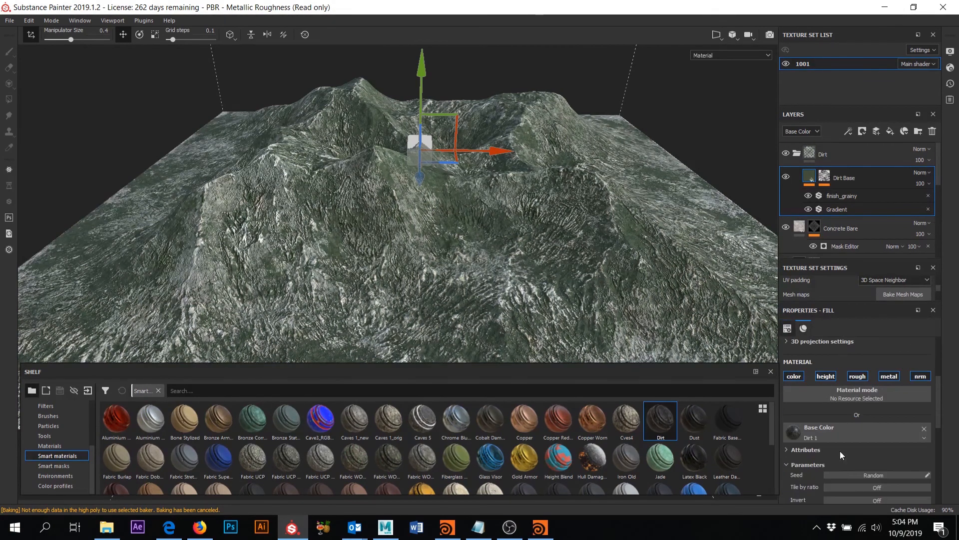
scroll(840, 451, down, 6)
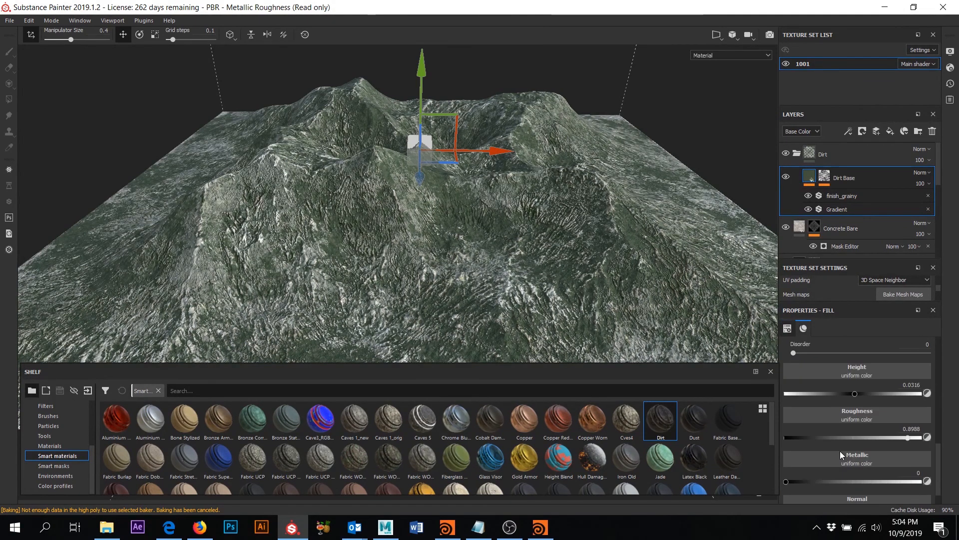
alt+drag(538, 136, 448, 195)
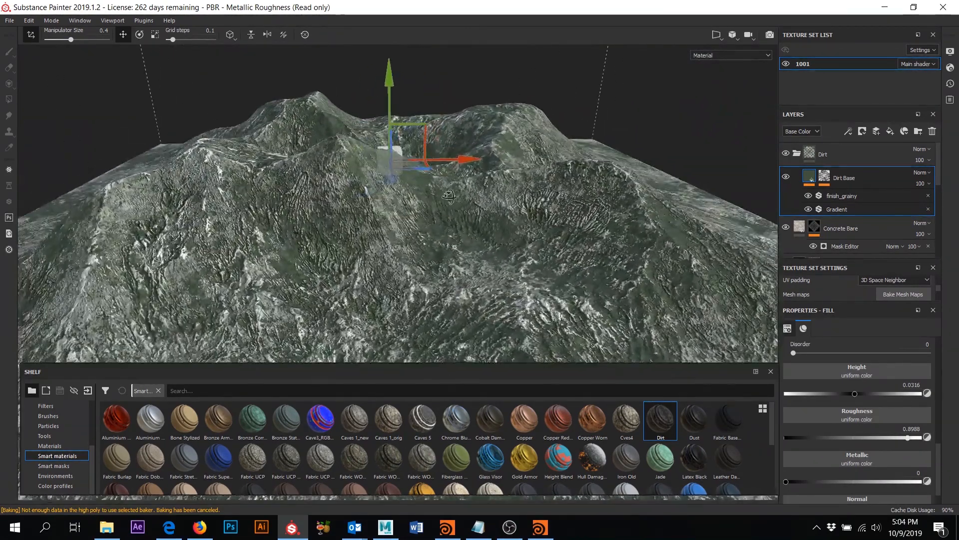
- Check the Dirt Base layer's mask inside the Dirt folder, then collapse the folder
click(798, 155)
click(809, 154)
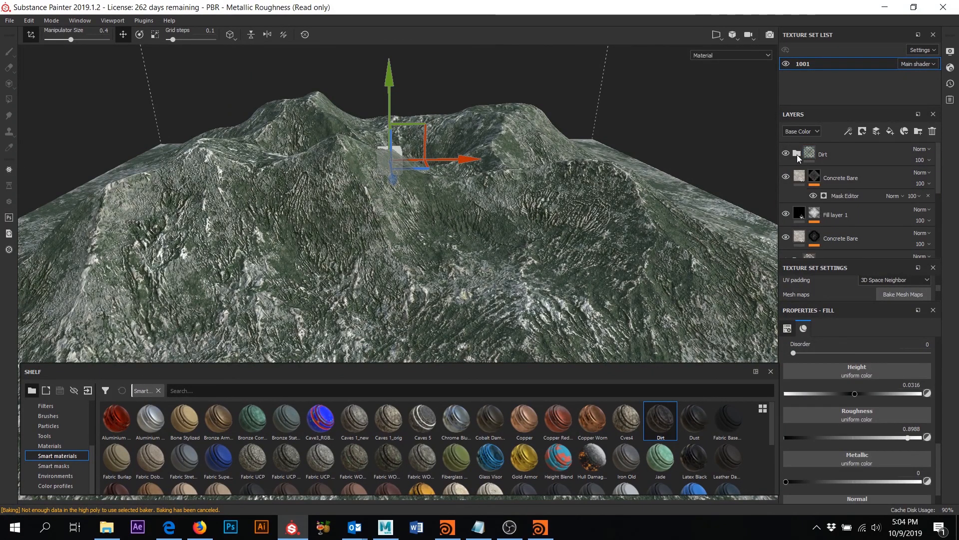
click(797, 154)
click(823, 181)
click(828, 180)
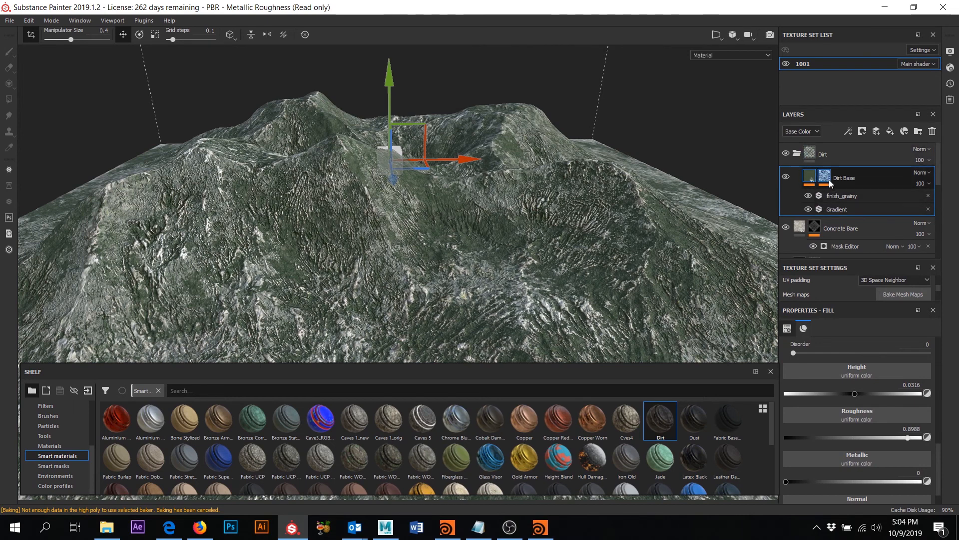
click(798, 153)
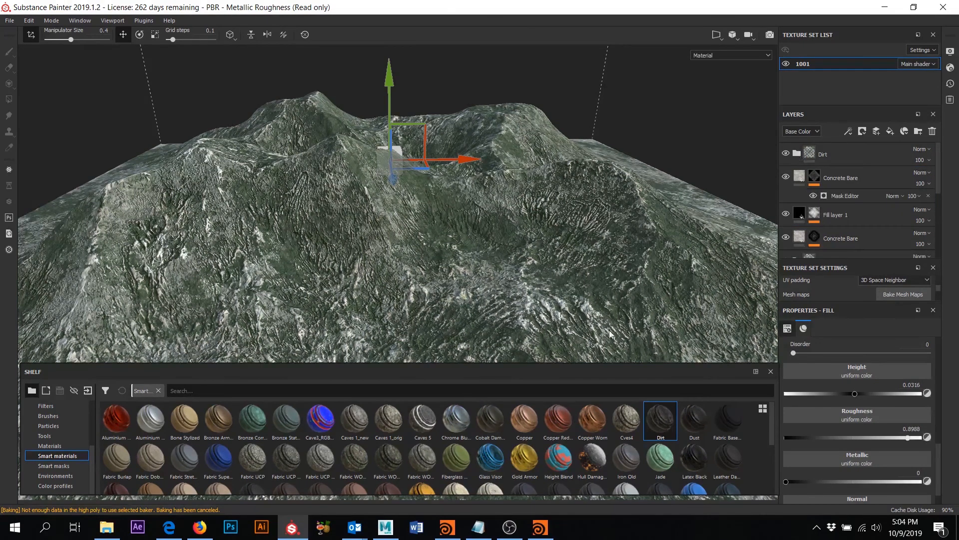
- Drop the Rust Ground smart mask onto the Dirt folder and inspect the patchy dirt
click(58, 465)
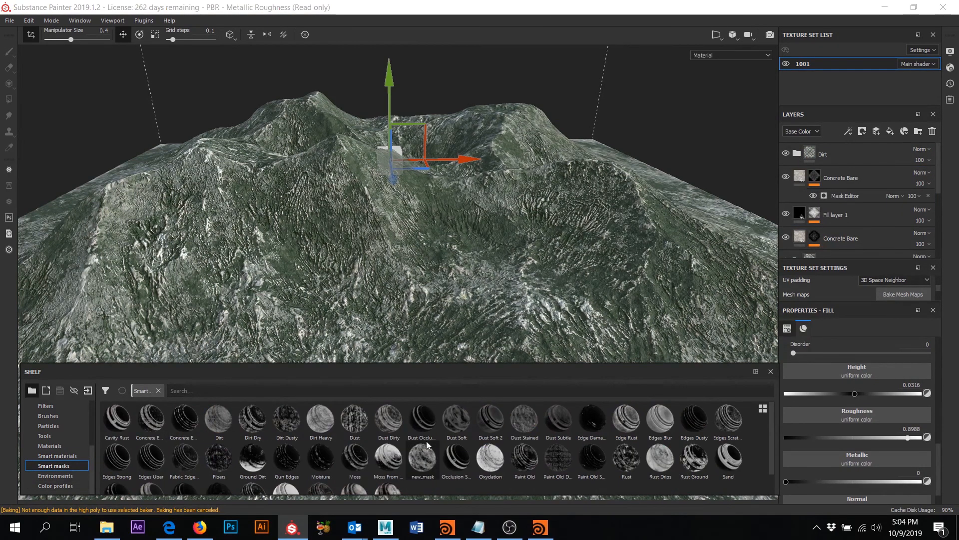
scroll(376, 466, down, 1)
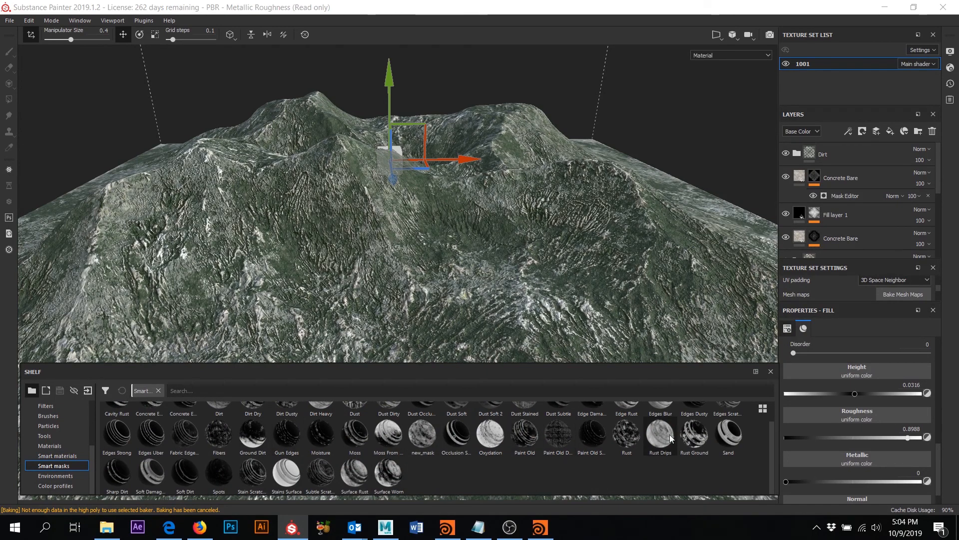
mouse_move(695, 435)
mouse_down()
mouse_move(820, 260)
mouse_move(661, 435)
mouse_move(850, 159)
mouse_up()
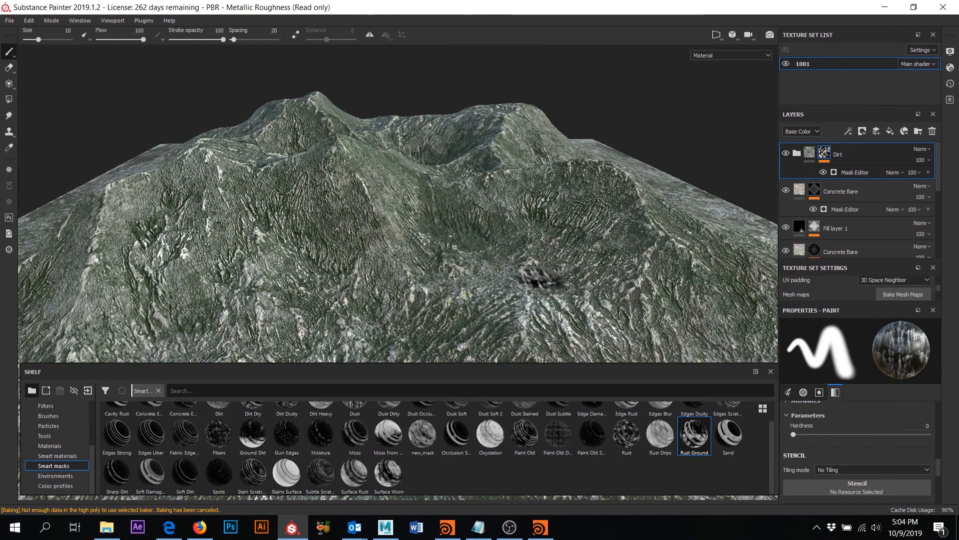
mouse_move(543, 226)
alt+mouse_down()
mouse_move(514, 231)
mouse_move(514, 300)
mouse_move(508, 236)
mouse_move(480, 230)
mouse_move(525, 225)
mouse_move(473, 257)
mouse_move(473, 245)
mouse_move(469, 280)
mouse_move(462, 242)
alt+mouse_up()
- Try Multiply and Divide blending on the Dirt folder
click(931, 149)
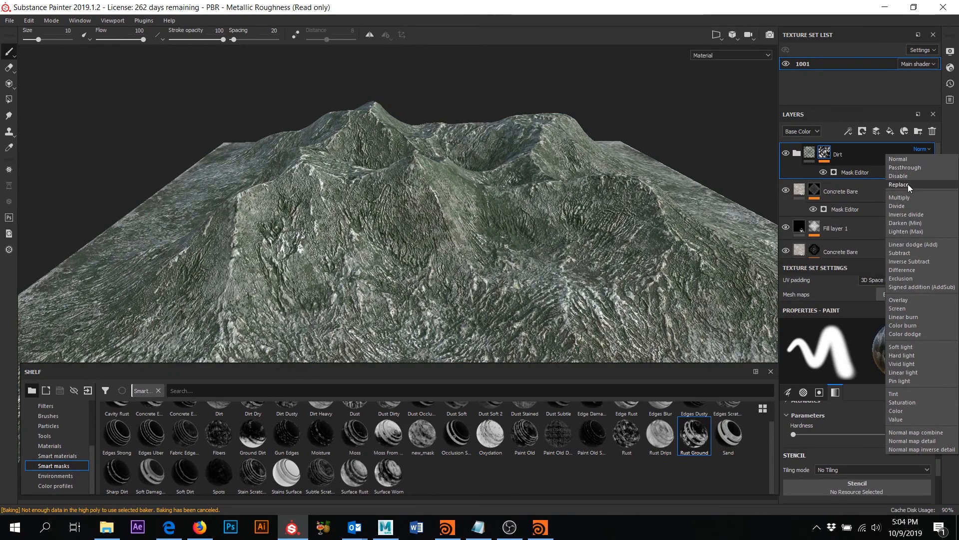
click(909, 197)
mouse_move(669, 220)
alt+mouse_down()
mouse_move(663, 211)
mouse_move(662, 218)
alt+mouse_up()
click(925, 150)
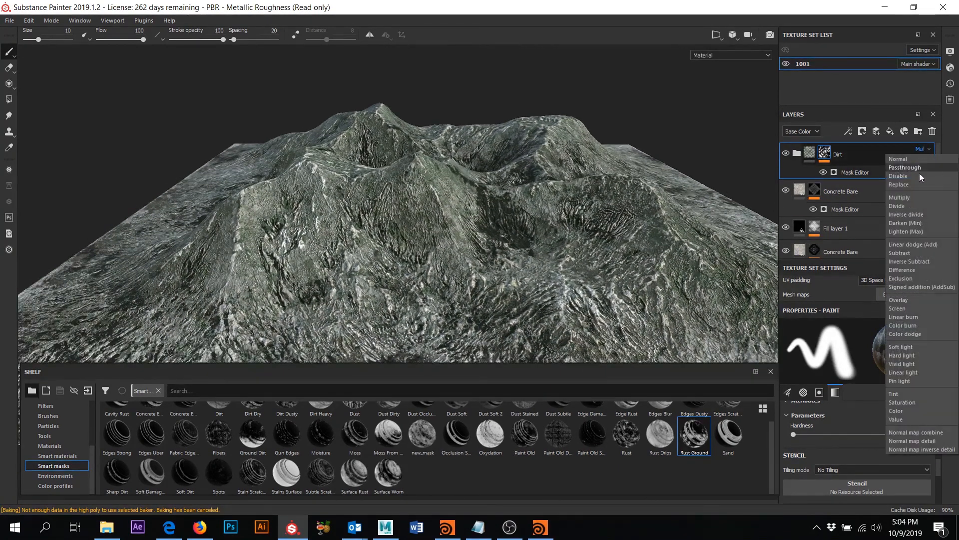
click(916, 210)
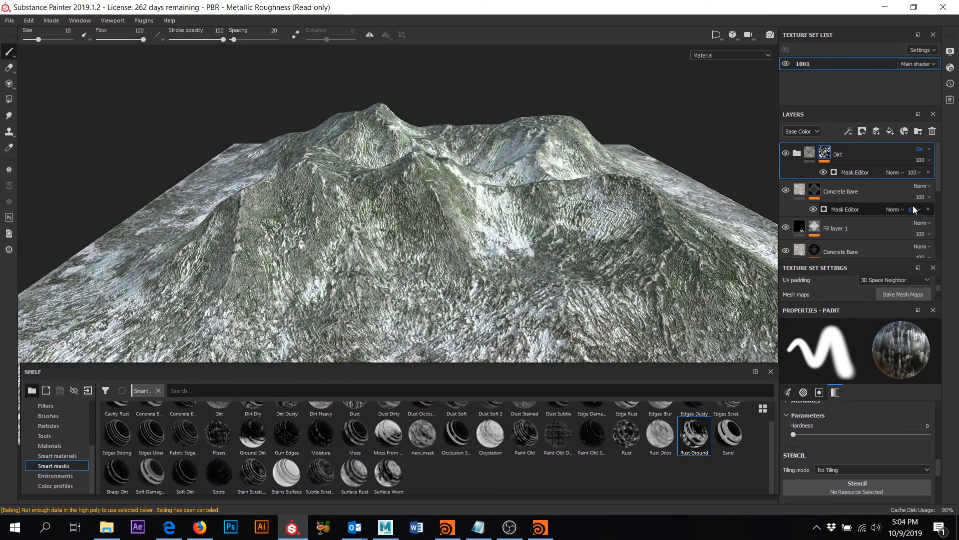
- Cycle the Dirt folder through Lighten, Difference, Screen, Exclusion and Subtract, settling on Darken
key(Down)
key(Down)
key(Down)
key(Up)
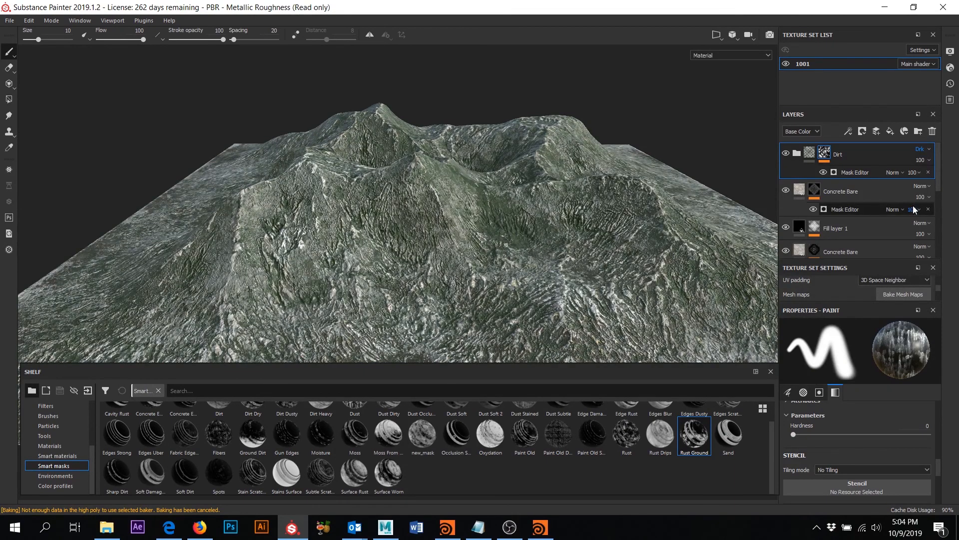
key(Down)
key(Down)
key(Down)
key(Down)
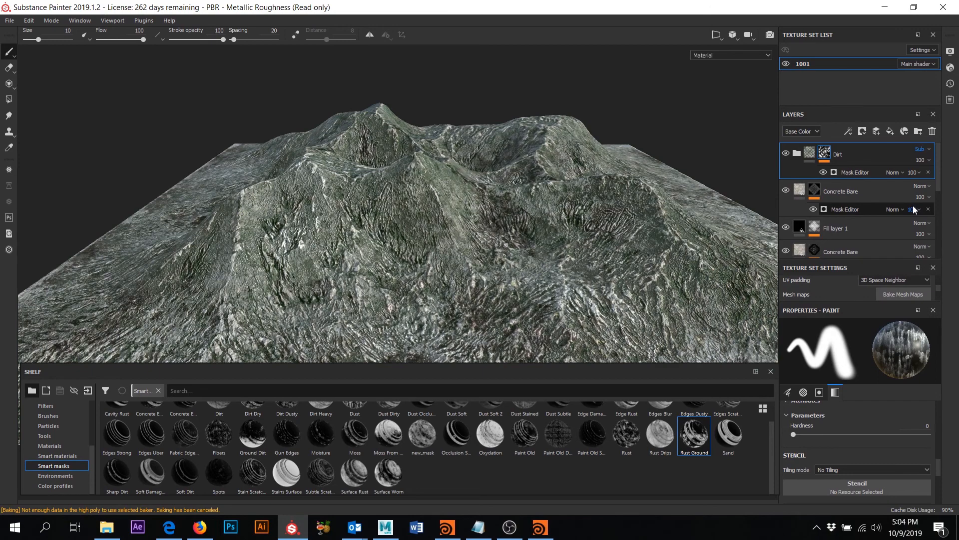
key(Down)
key(Down)
key(Down)
key(Down)
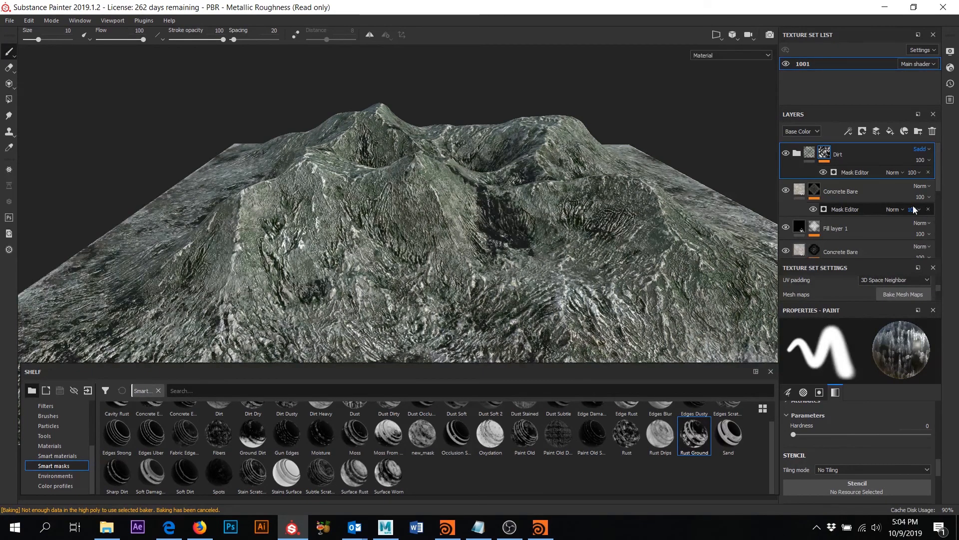
key(Up)
key(Up)
key(Up)
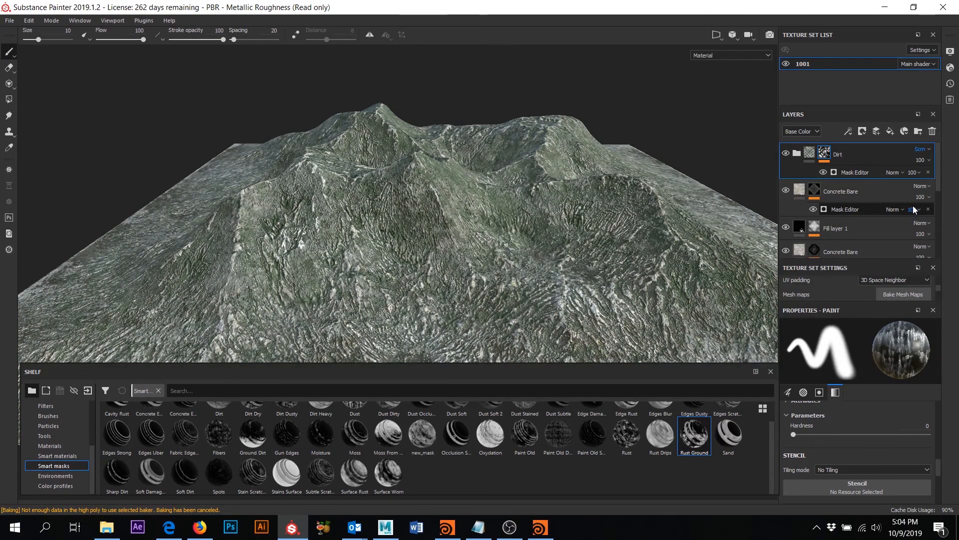
key(Up)
key(Up)
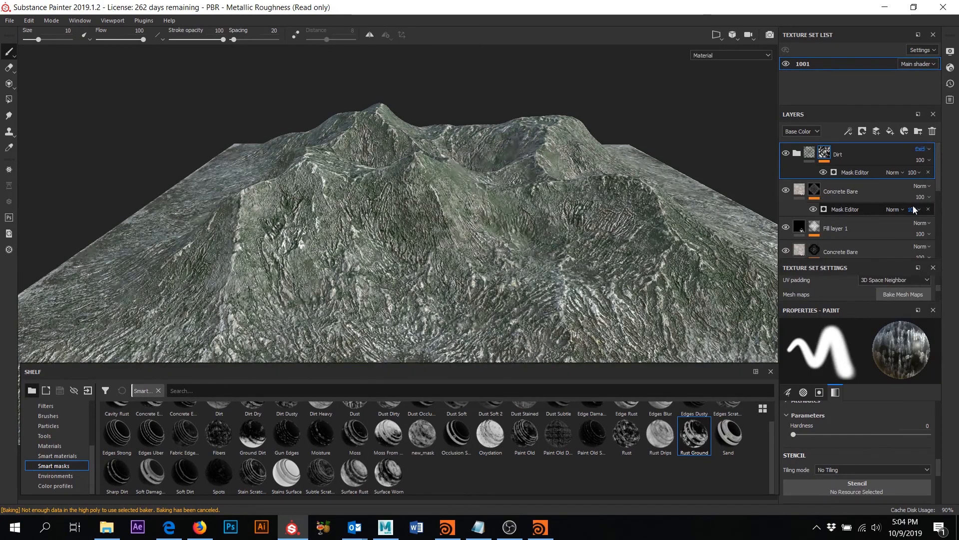
key(Up)
key(Up)
key(Up)
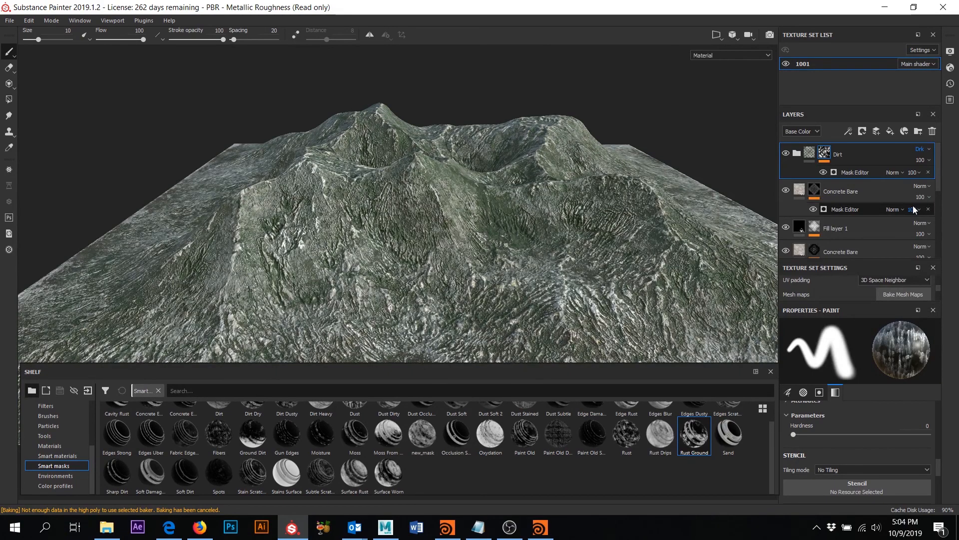
key(Up)
key(Down)
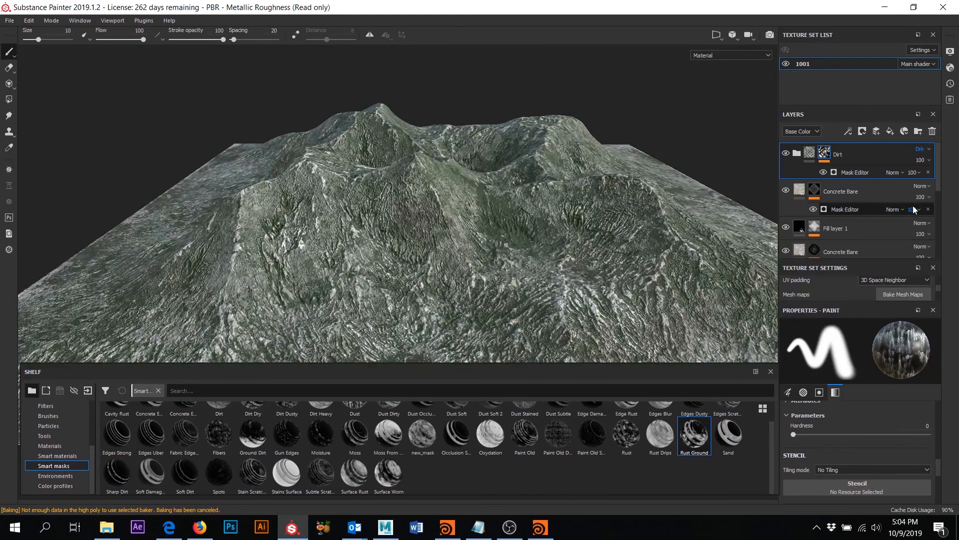
click(929, 149)
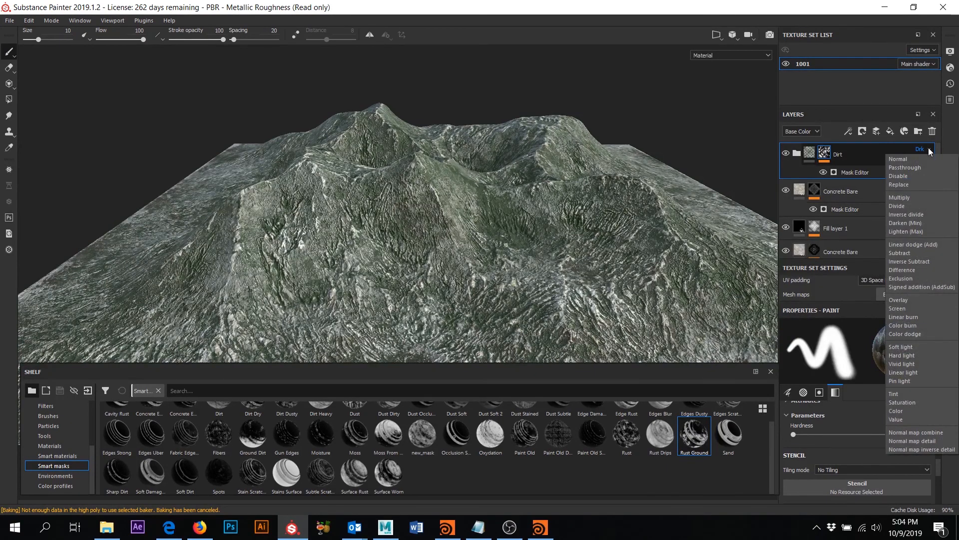
click(929, 149)
- Toggle Concrete Bare's visibility off and on to compare the terrain
click(852, 194)
click(787, 190)
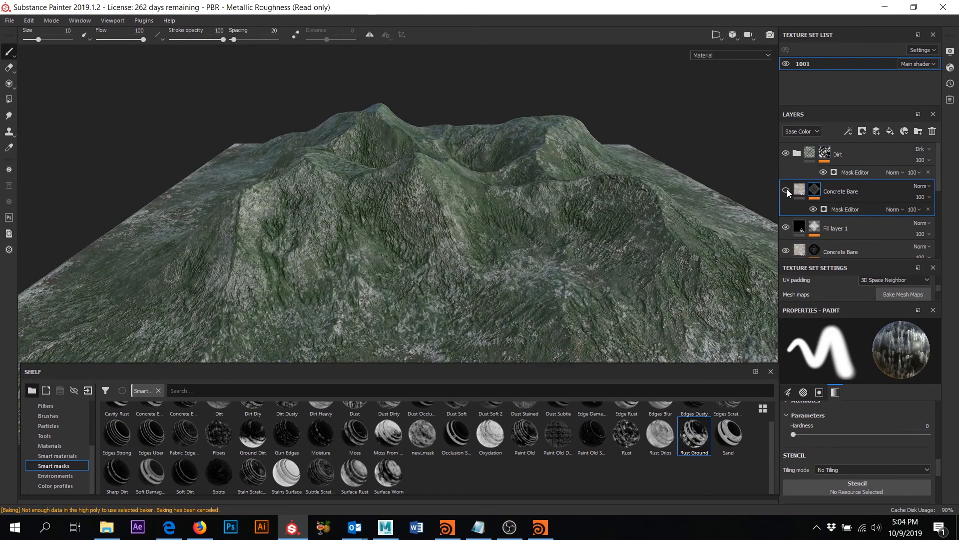
click(787, 190)
click(787, 190)
click(787, 190)
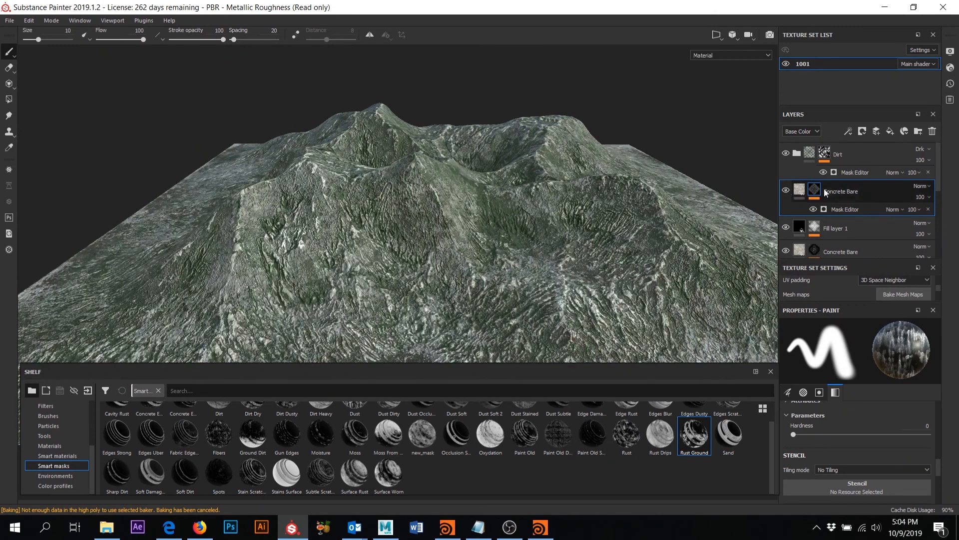
- Lower Concrete Bare's mask generator Curvature to 0.49, keeping Texture at 1
click(842, 208)
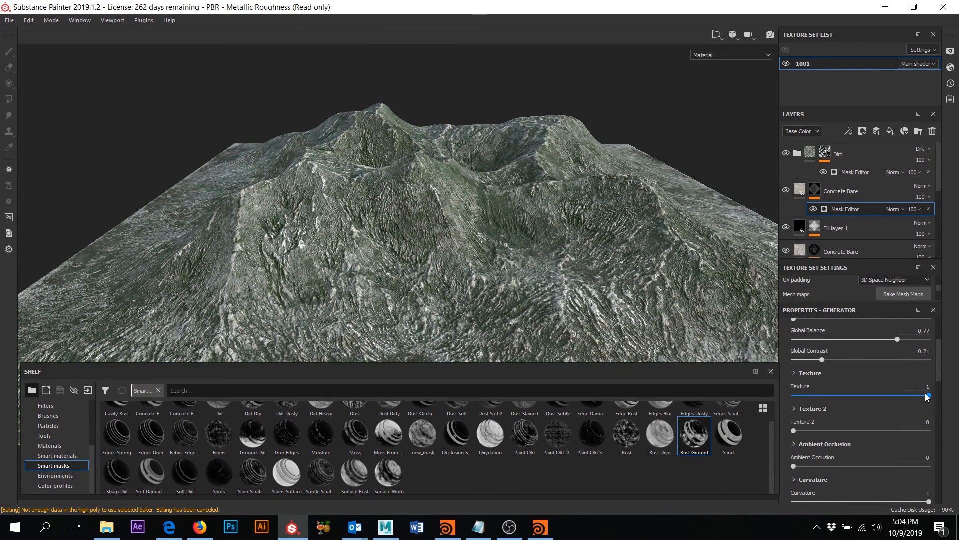
drag(893, 395, 930, 396)
scroll(844, 459, down, 1)
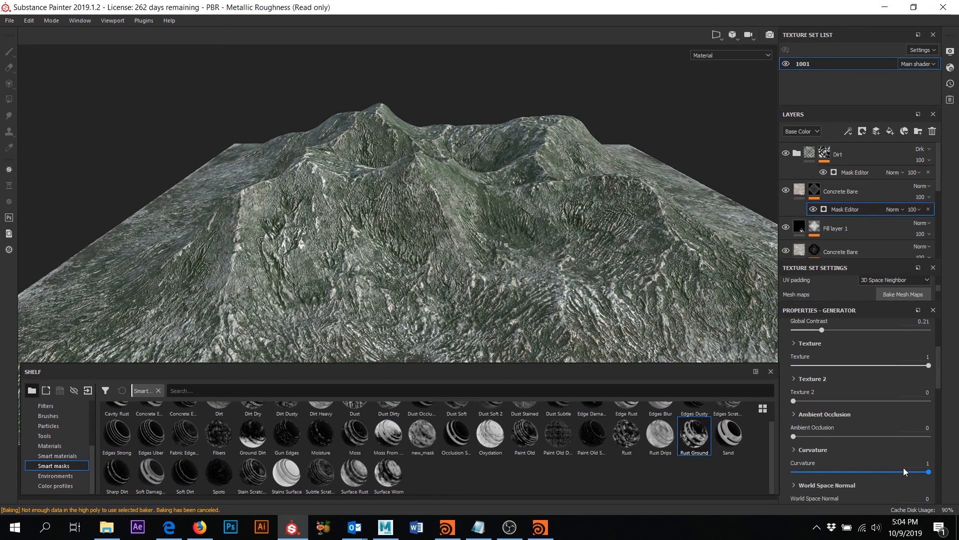
mouse_move(878, 470)
mouse_down()
mouse_move(836, 472)
mouse_move(886, 472)
mouse_up()
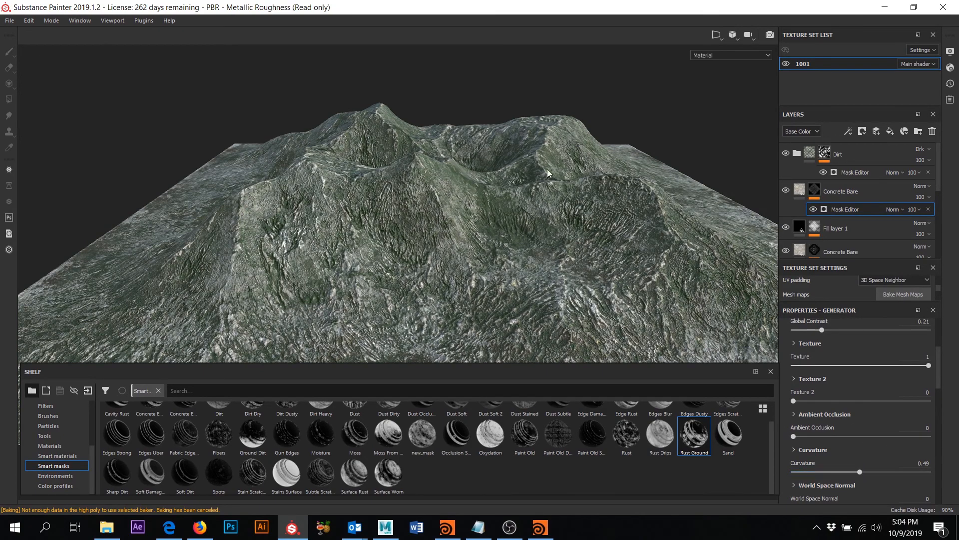
mouse_move(547, 174)
alt+mouse_down()
mouse_move(492, 196)
mouse_move(422, 197)
mouse_move(462, 181)
mouse_move(696, 171)
mouse_move(505, 270)
mouse_move(495, 235)
mouse_move(514, 197)
mouse_move(523, 201)
mouse_move(450, 228)
mouse_move(360, 192)
alt+mouse_up()
- Try Overlay, Exclusion, Darken, Inverse divide, Divide and Replace blending on Concrete Bare
click(858, 188)
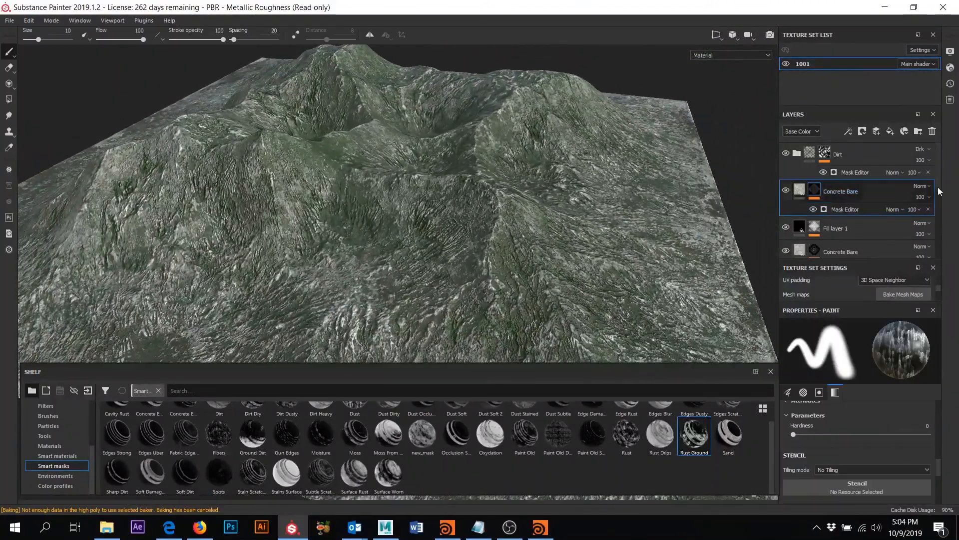
click(927, 186)
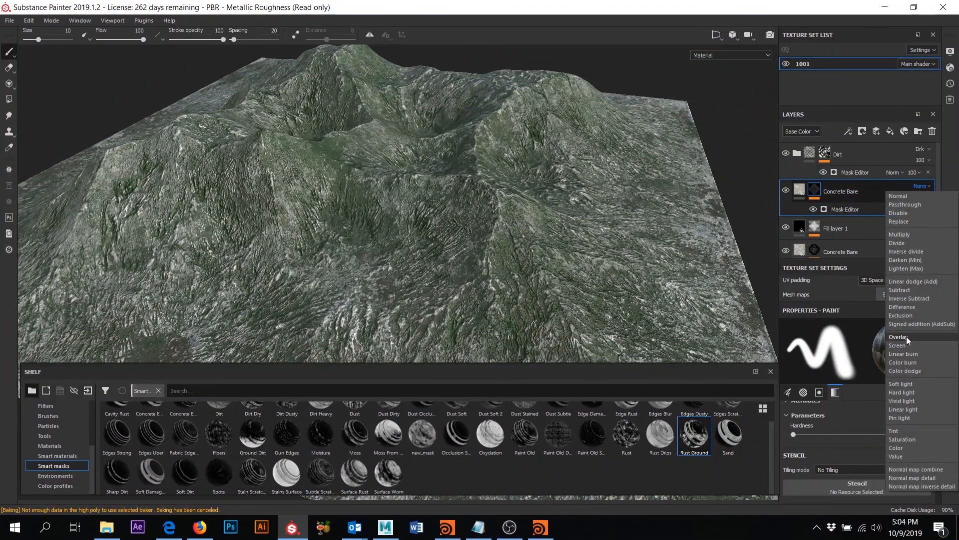
click(907, 337)
key(Up)
key(Up)
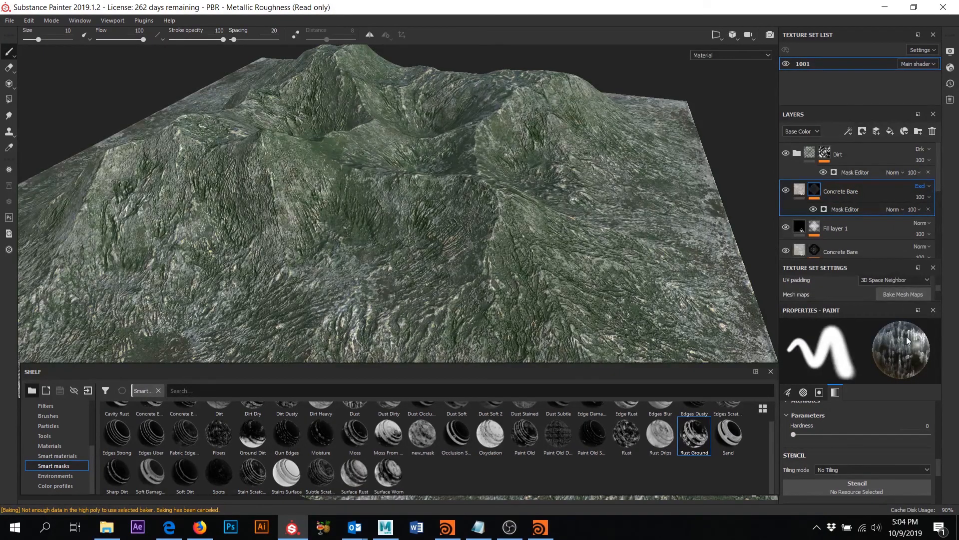
key(Up)
key(Up)
key(Up)
key(Up)
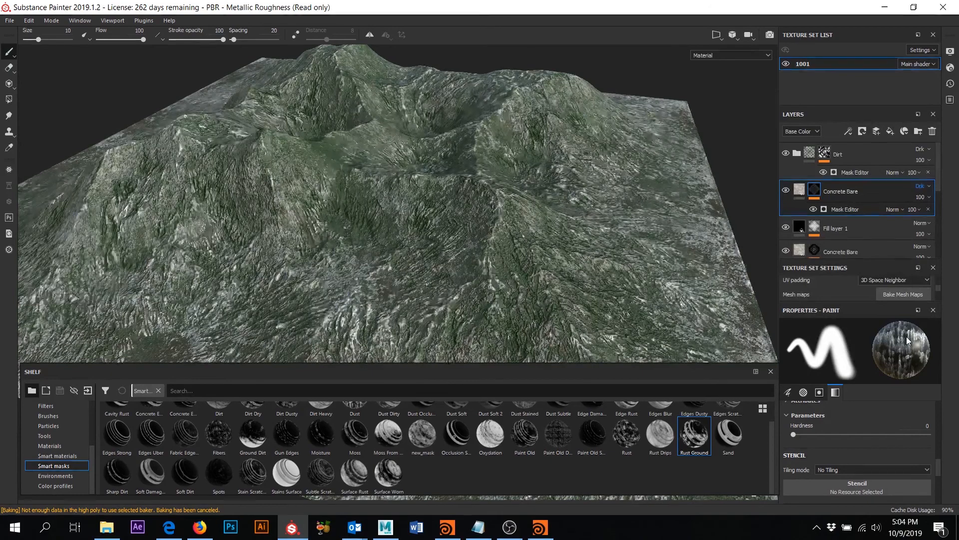
key(Up)
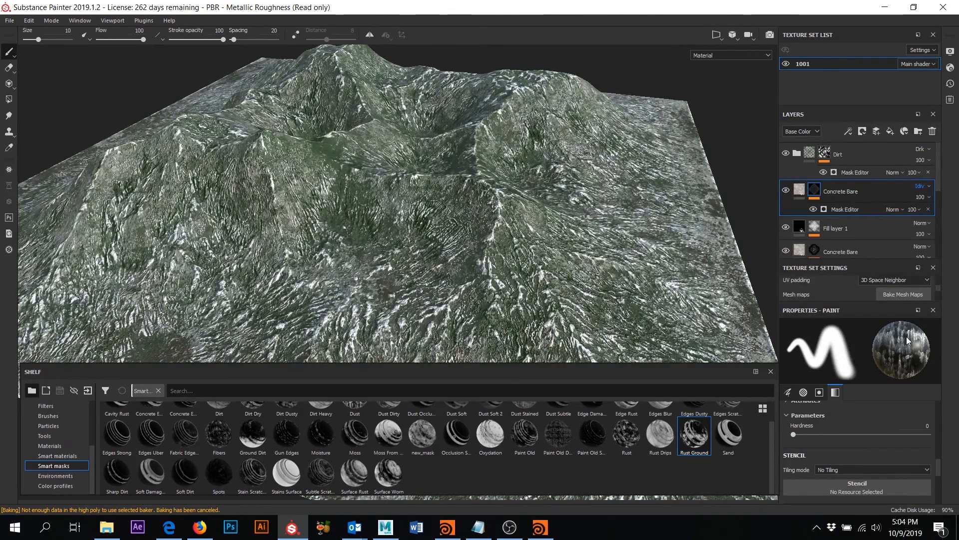
key(Up)
key(Up)
key(Up)
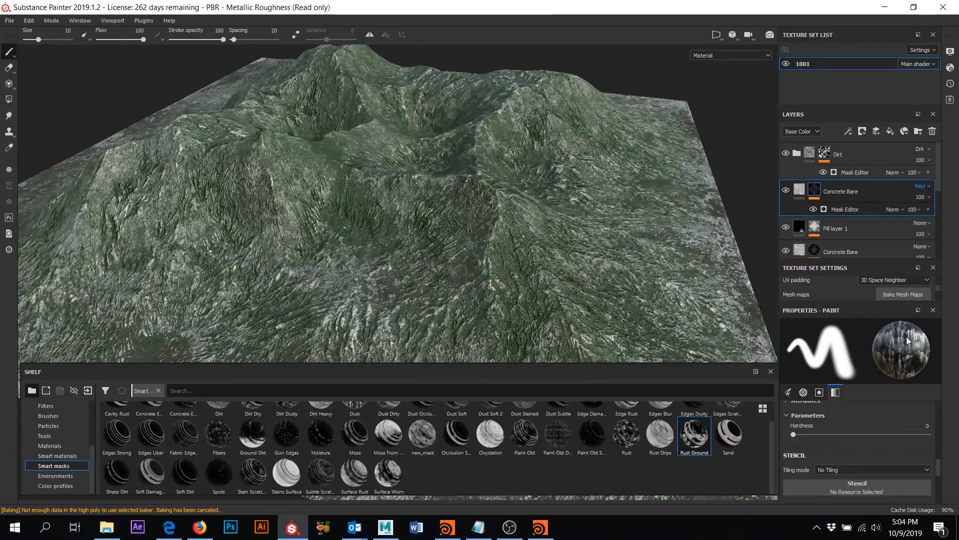
key(Up)
key(Up)
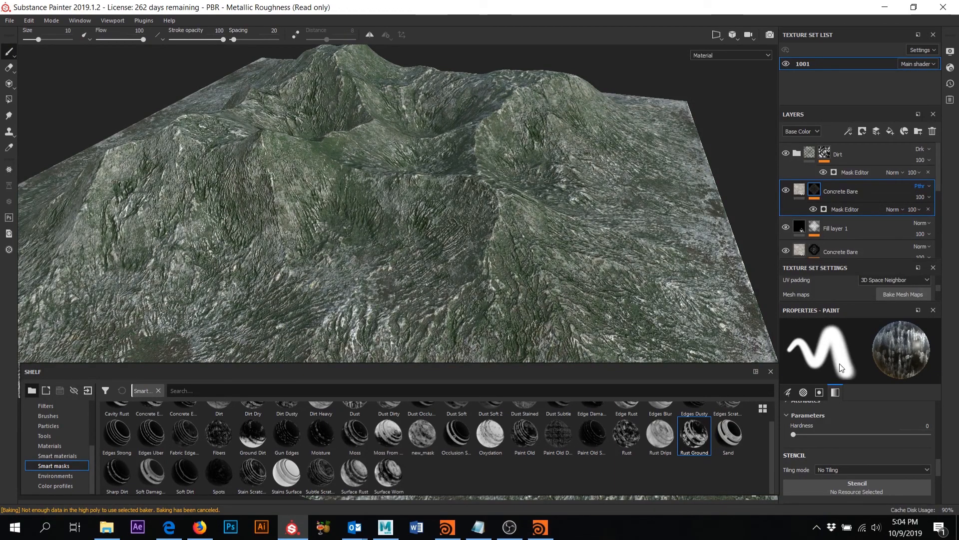
- Compare the terrain with Concrete Bare hidden and shown, then set it to Normal
click(786, 191)
click(786, 191)
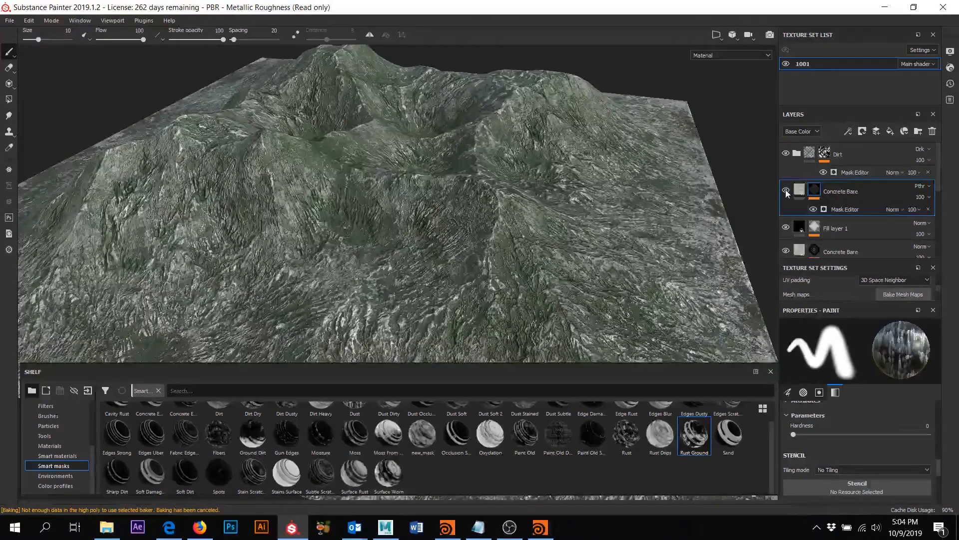
click(922, 186)
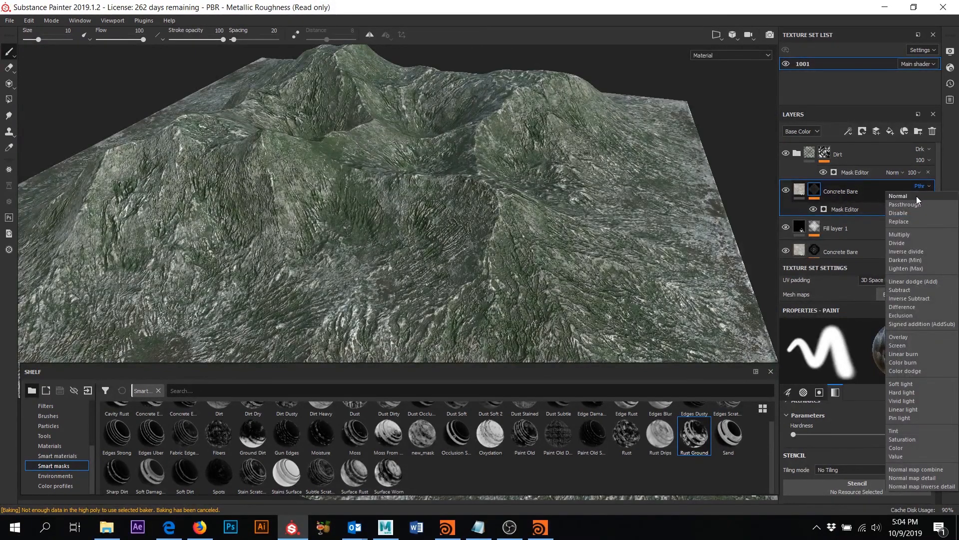
click(916, 196)
- Step Concrete Bare through Value, Tint, Screen, Exclusion and Passthrough, ending on Replace
click(928, 188)
click(917, 383)
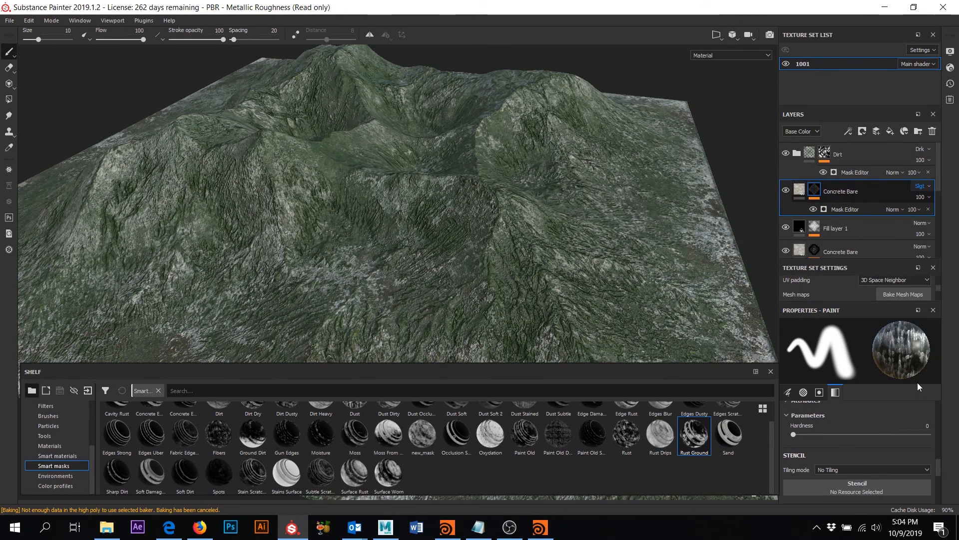
key(Down)
key(Down)
key(Down)
key(Down)
key(Down)
key(Down)
key(Down)
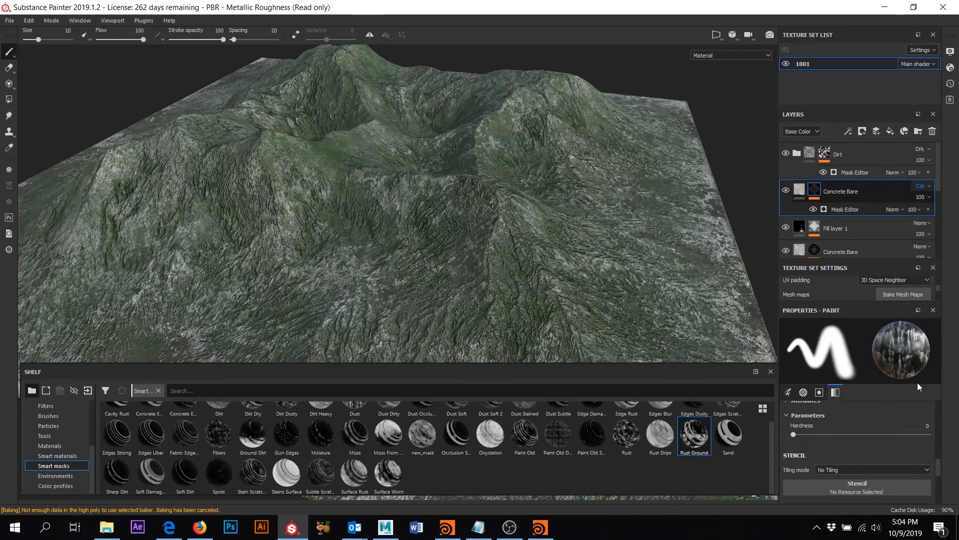
key(Down)
key(Down)
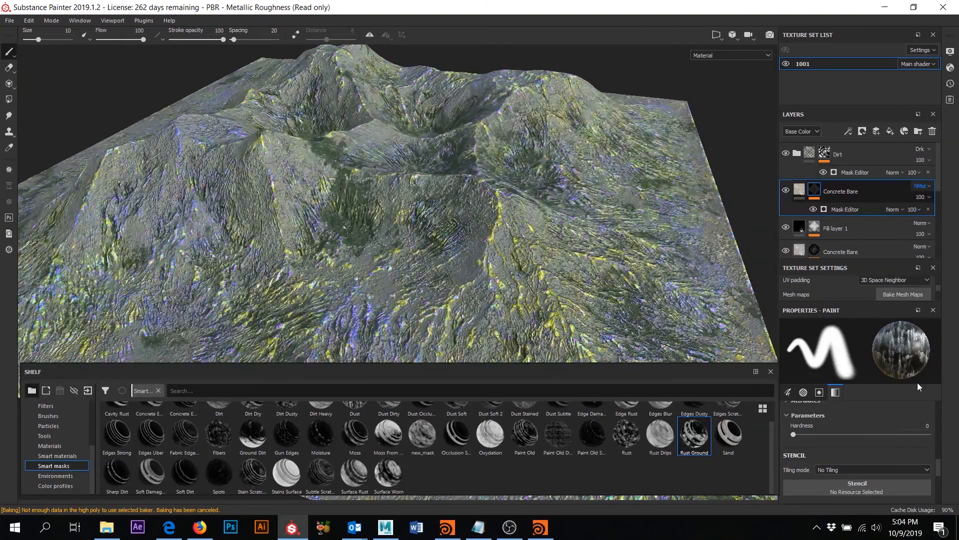
key(Down)
key(Down)
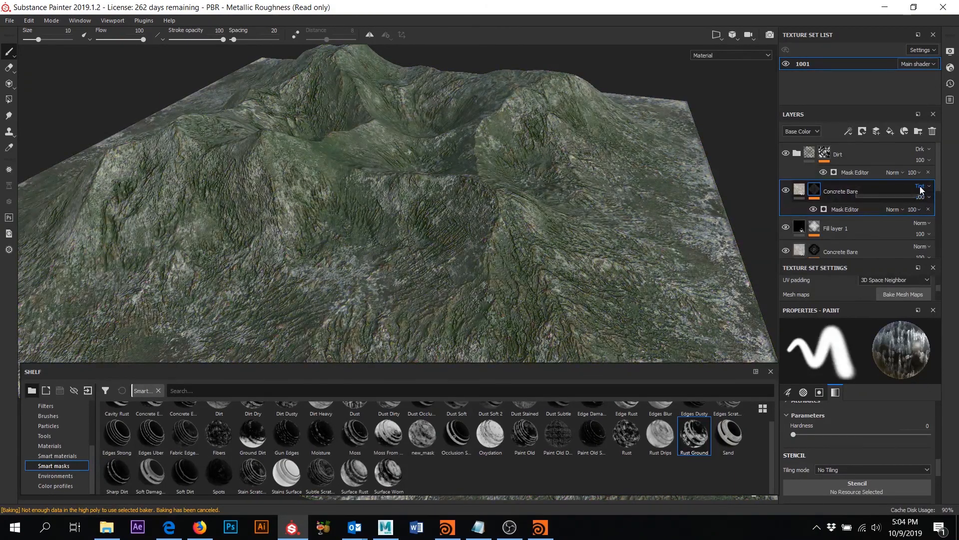
key(Up)
key(Up)
key(Up)
key(Up)
key(Up)
key(Up)
key(Up)
key(Up)
key(Up)
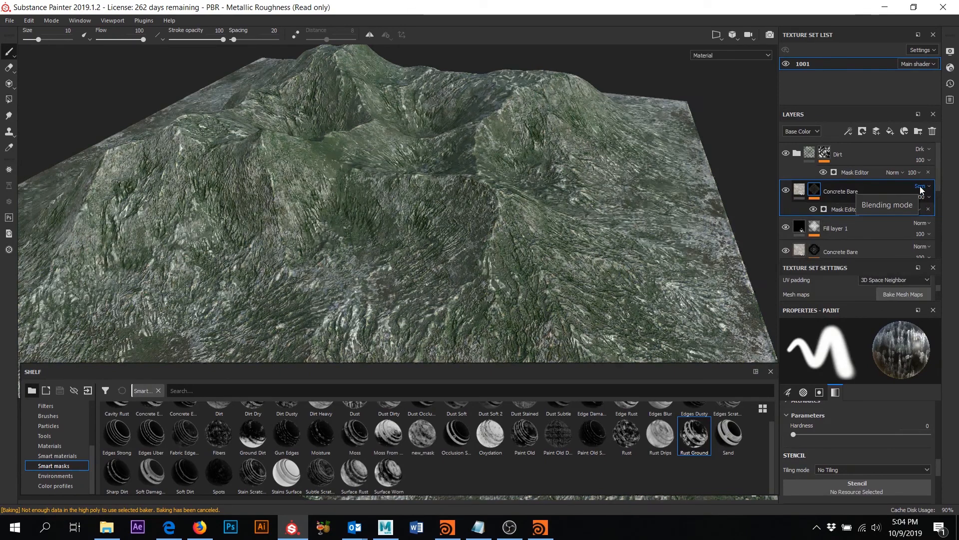
key(Up)
key(Up)
key(Up)
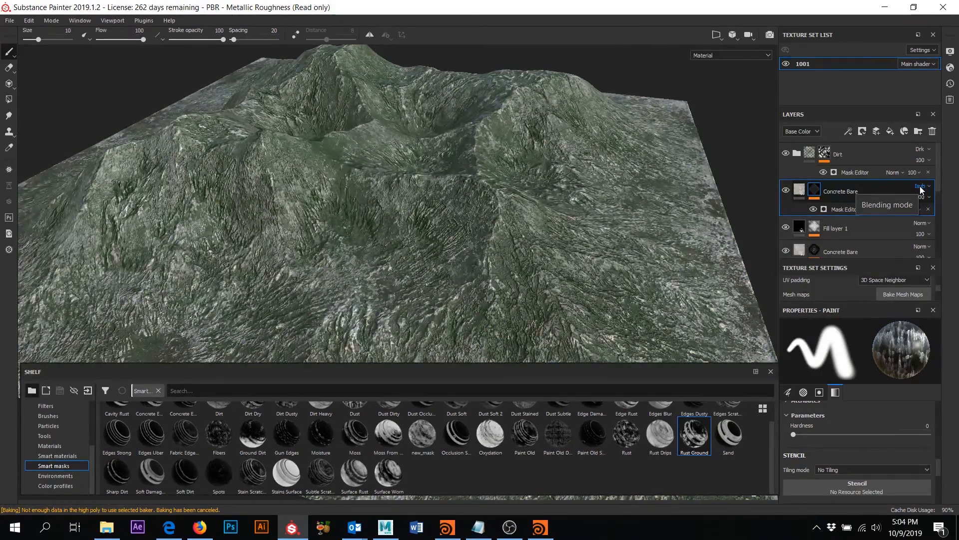
key(Up)
key(Up)
key(Up)
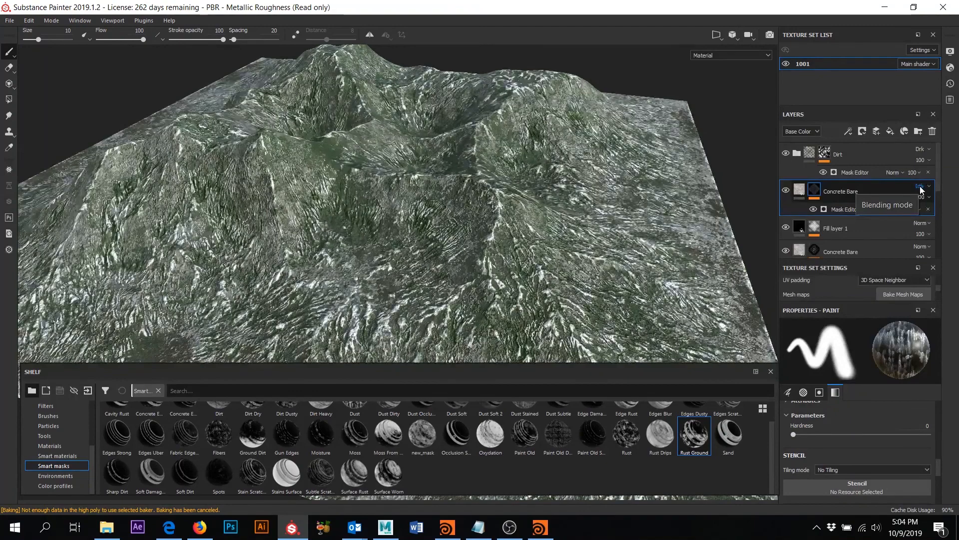
key(Up)
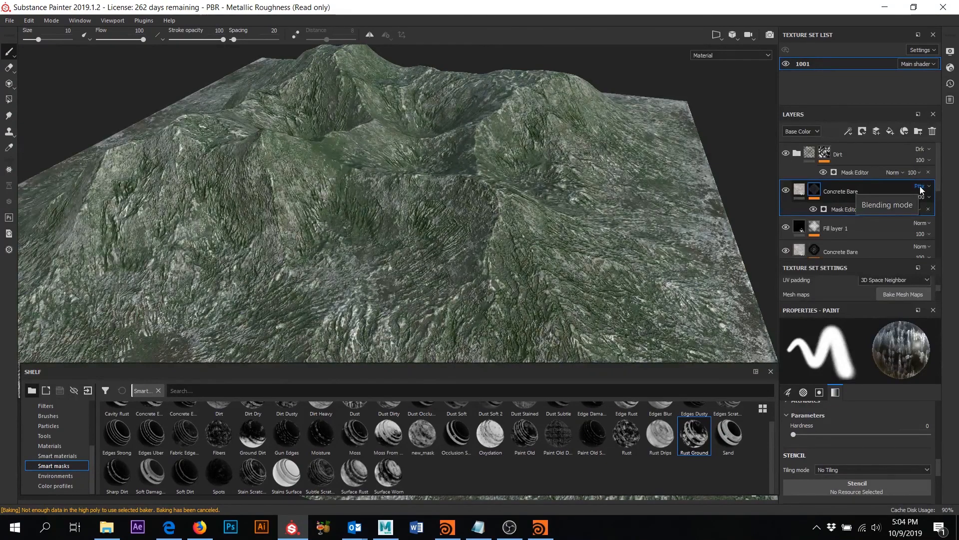
key(Down)
key(Down)
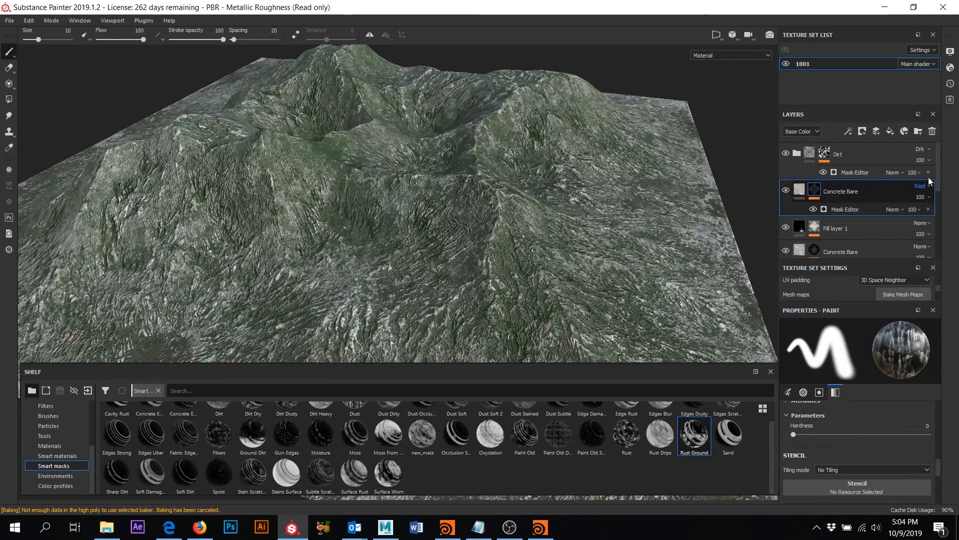
click(922, 151)
click(921, 150)
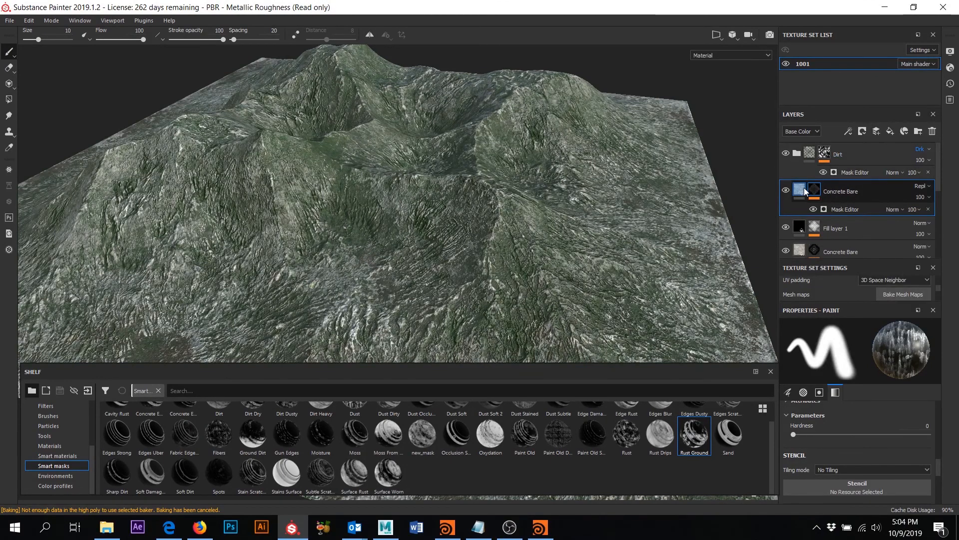
click(786, 190)
click(786, 190)
click(787, 190)
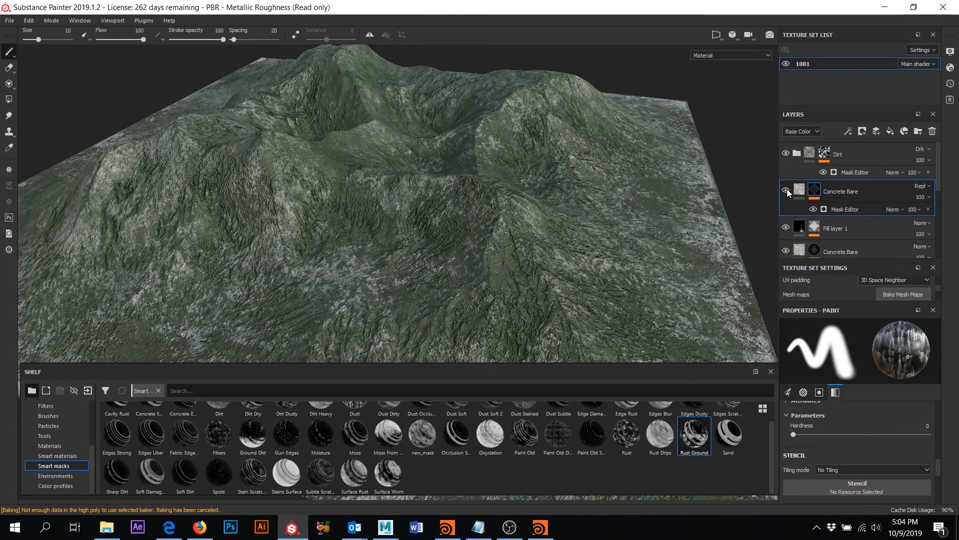
click(787, 190)
click(786, 190)
click(786, 190)
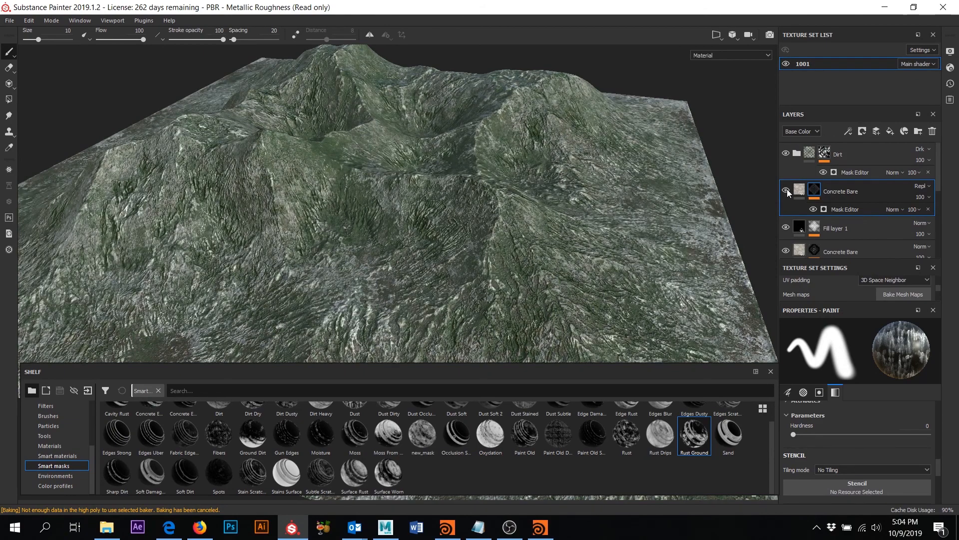
scroll(560, 181, up, 2)
scroll(554, 183, down, 3)
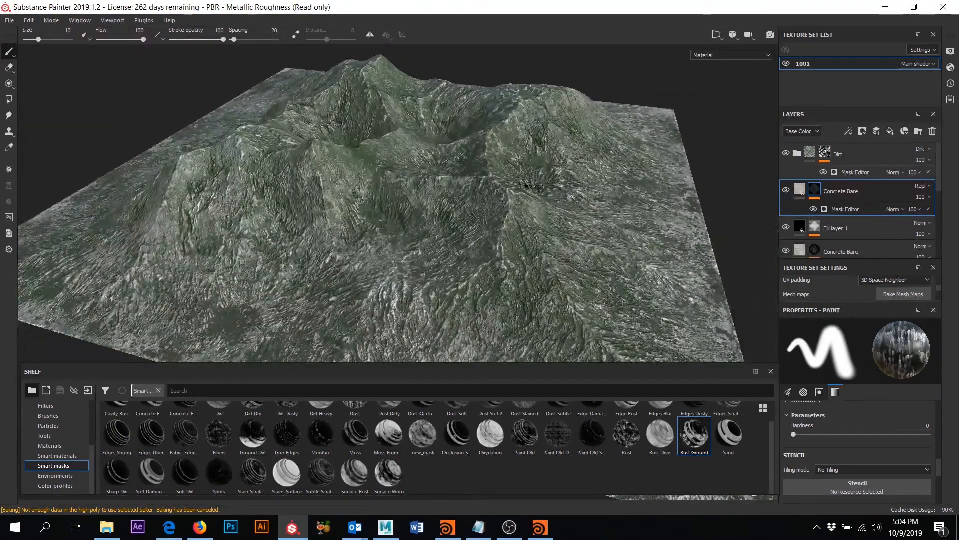
key(super)
click(606, 4)
mouse_move(525, 215)
alt+mouse_down()
mouse_move(545, 175)
mouse_move(579, 166)
alt+mouse_up()
click(786, 228)
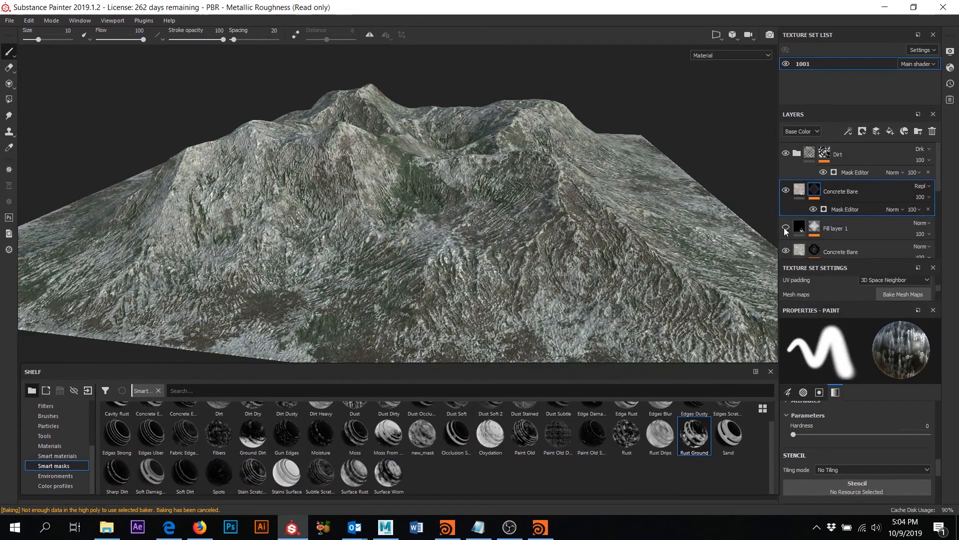
click(786, 229)
click(786, 229)
click(786, 228)
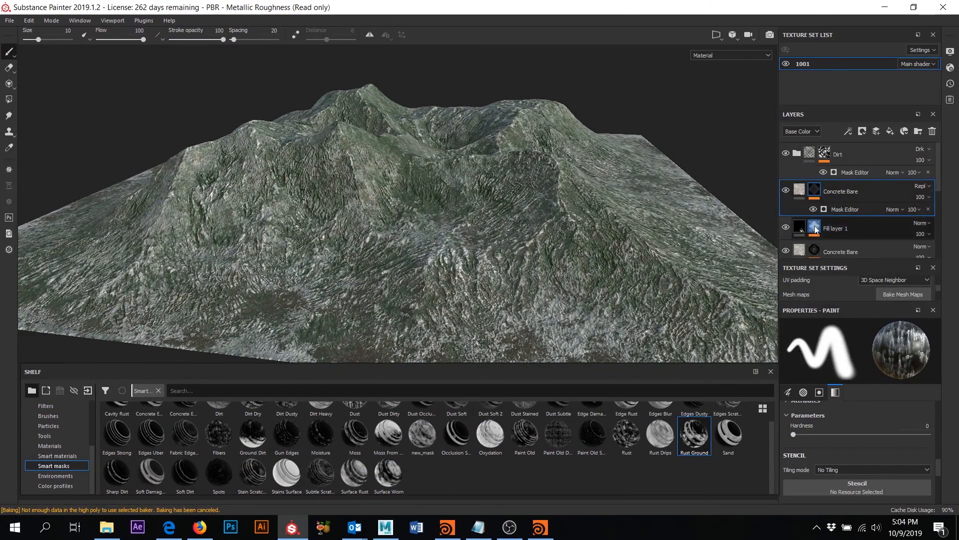
- Try Divide, Linear dodge, Darken, Screen and Overlay blending on Fill layer 1
click(917, 227)
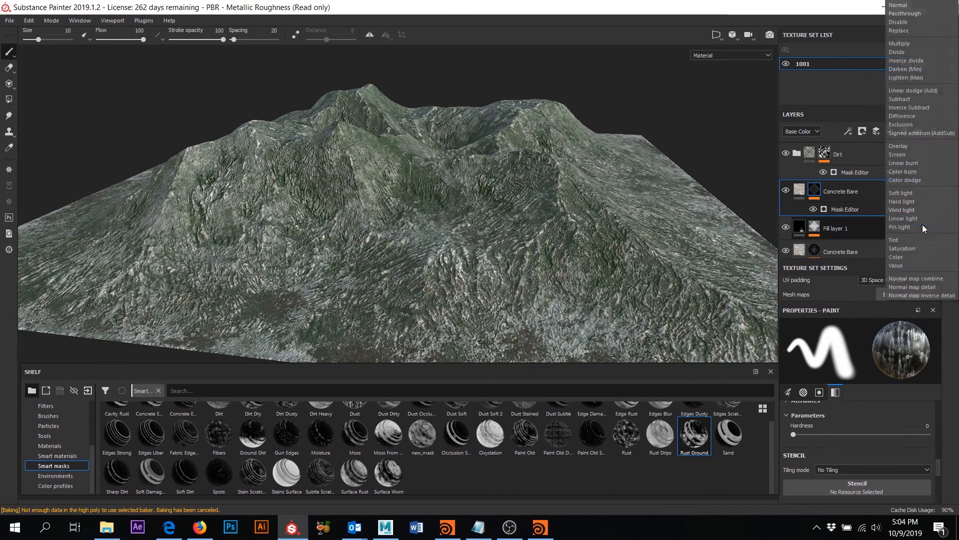
click(906, 43)
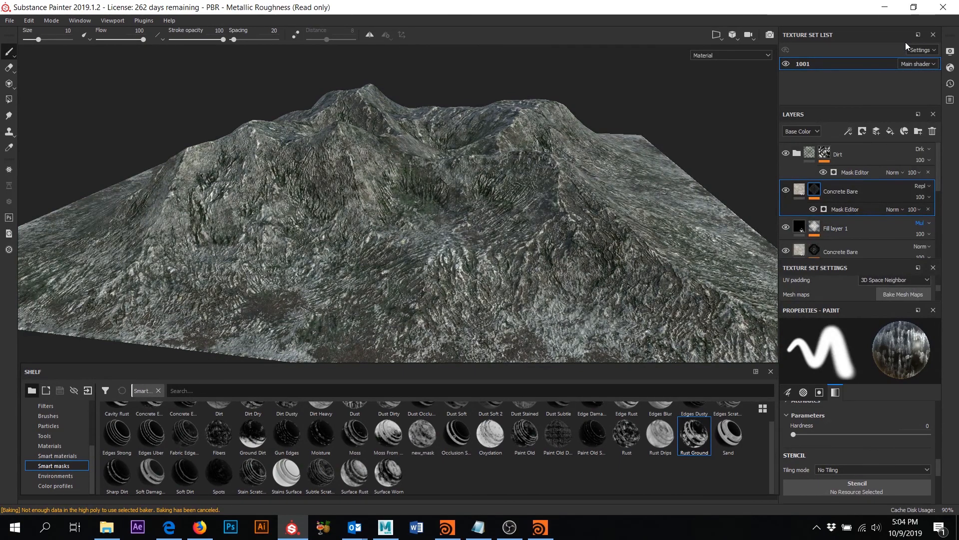
key(Down)
key(Down)
key(Down)
key(Down)
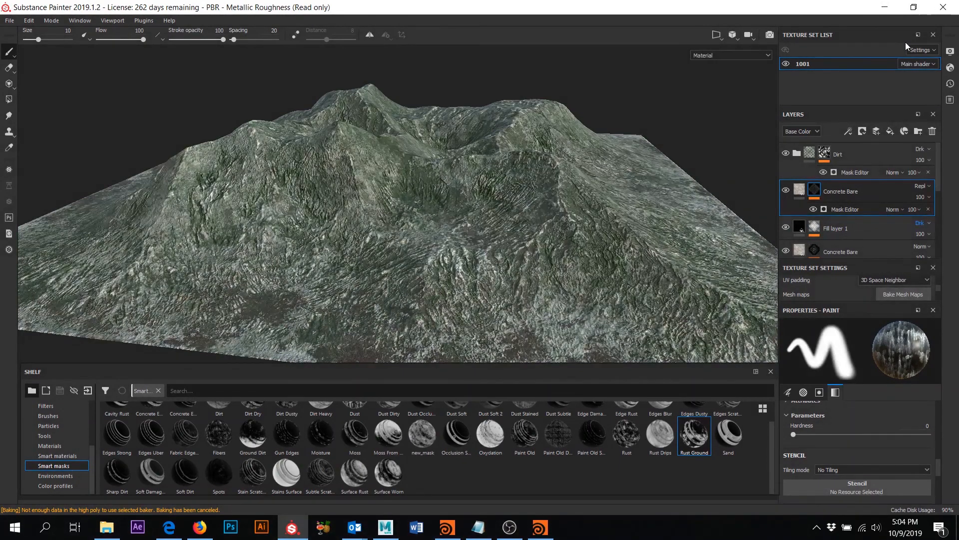
key(Up)
key(Up)
key(Up)
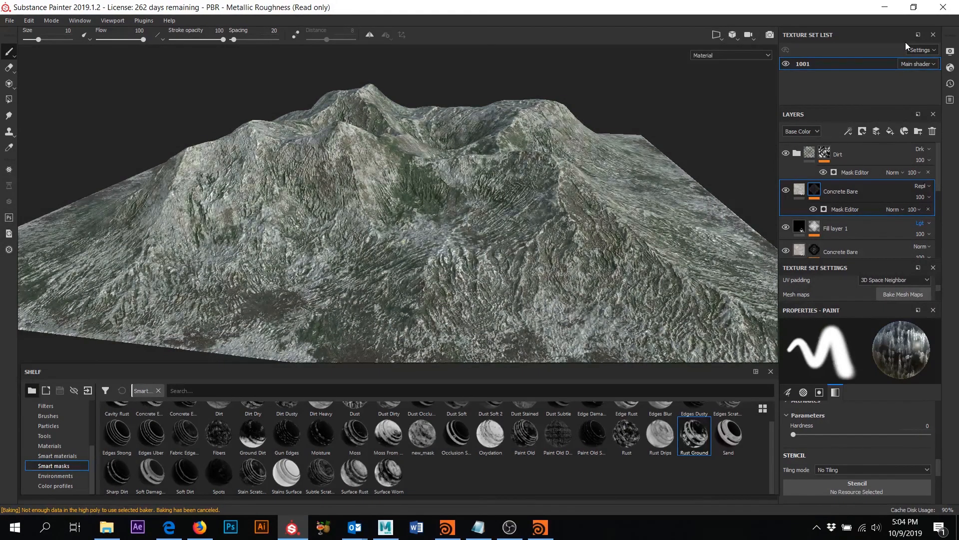
key(Down)
key(Down)
key(Down)
key(Down)
key(Down)
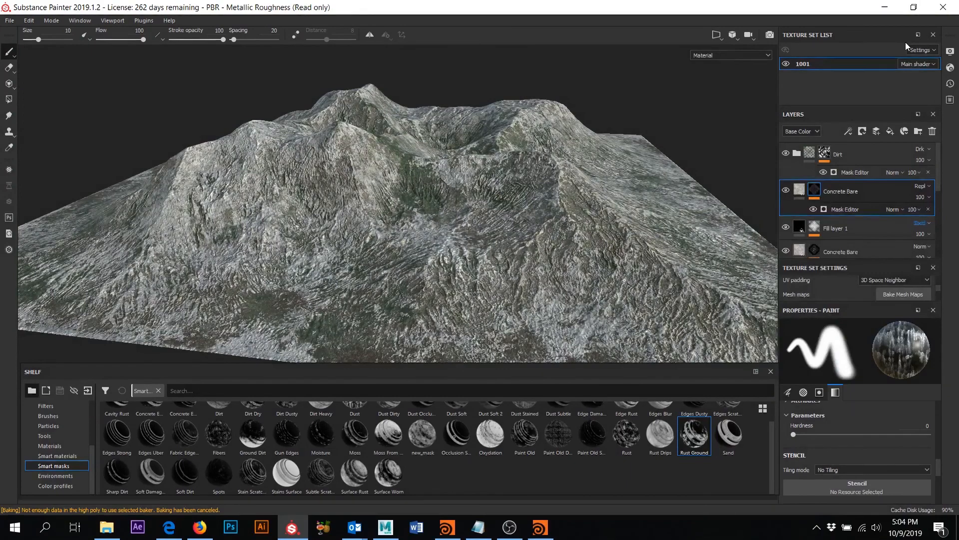
key(Up)
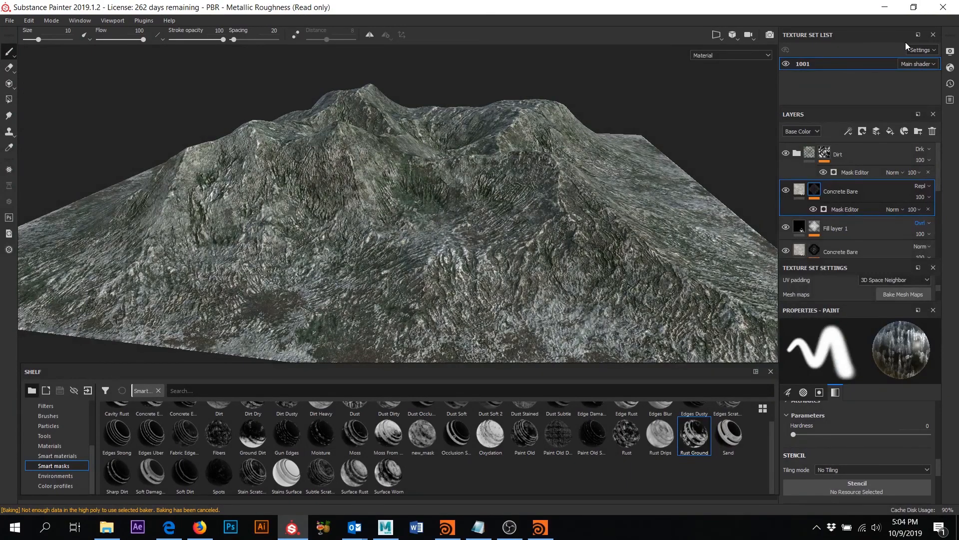
- Settle Fill layer 1 on Pin light and keep Concrete Bare on Replace
key(Down)
key(Down)
key(Down)
key(Down)
key(Down)
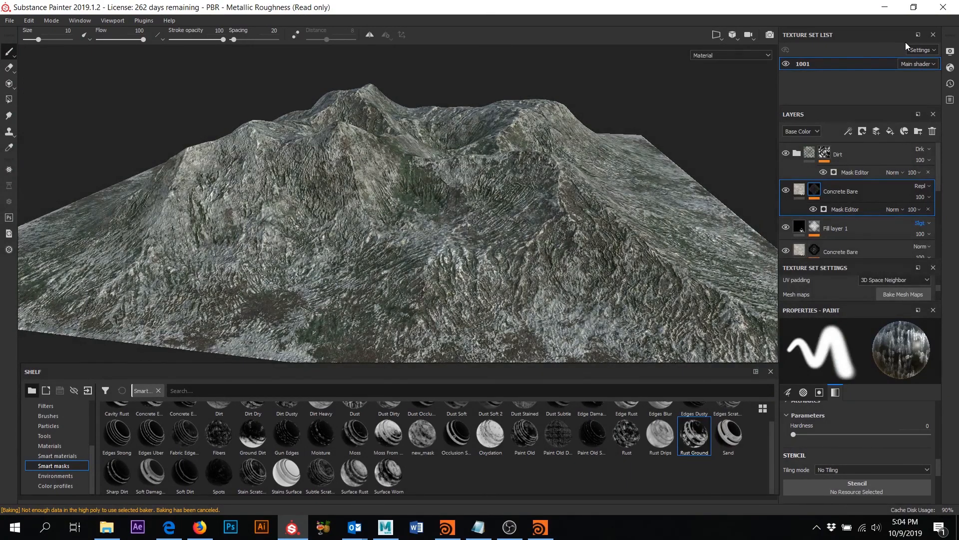
key(Down)
key(Down)
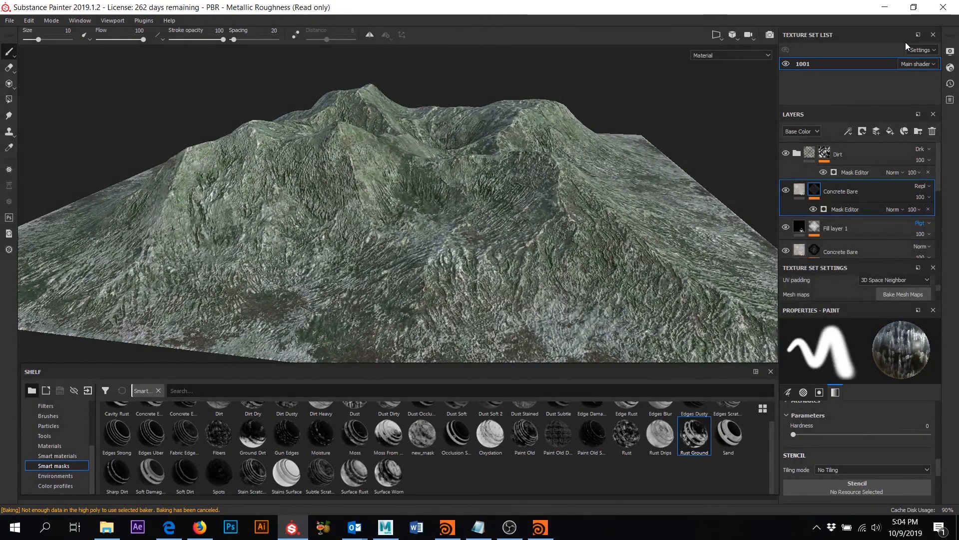
click(921, 186)
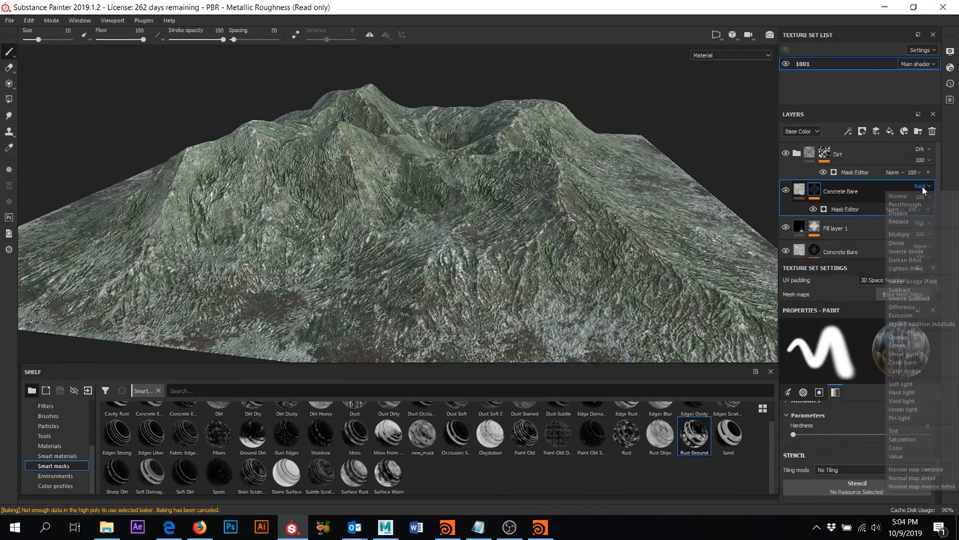
click(921, 220)
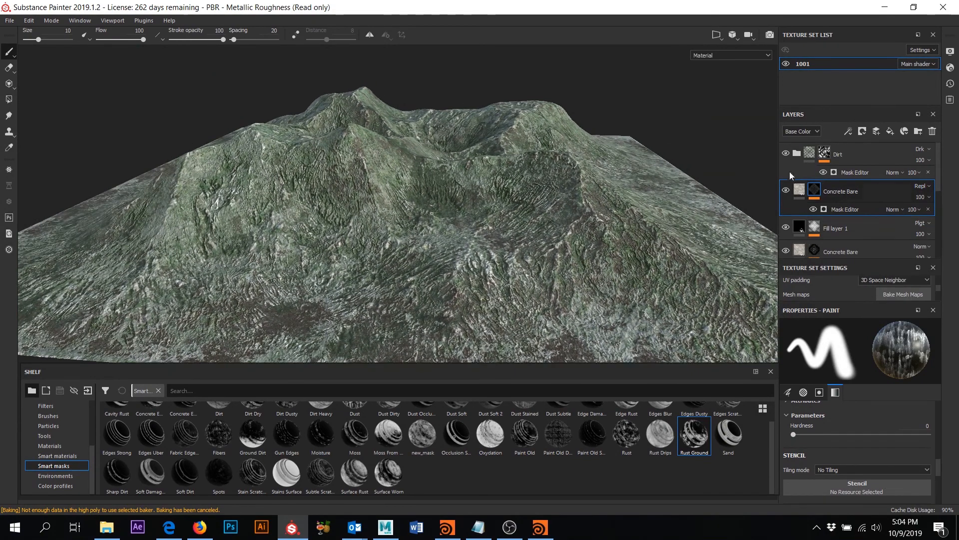
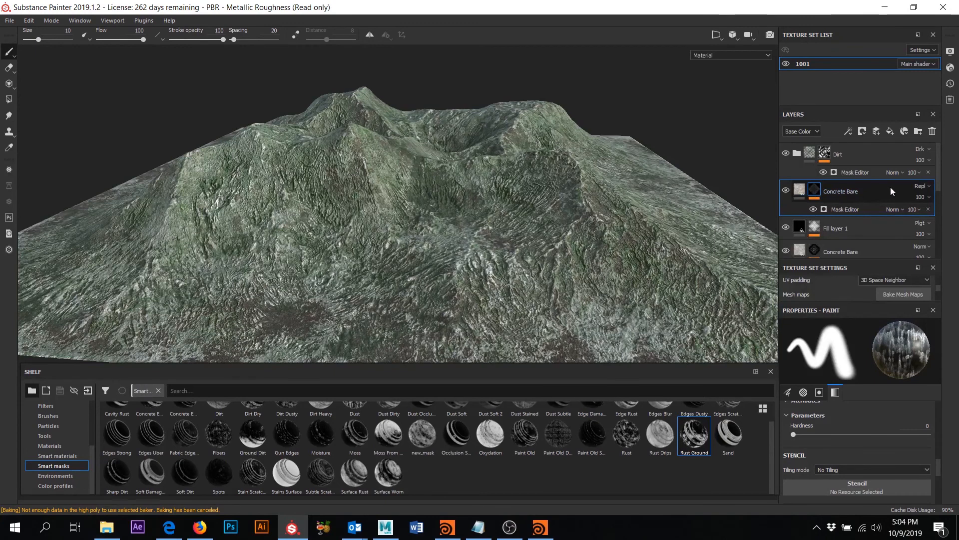
- Toggle Fill layer 1 to compare the terrain, and keep Concrete Bare on Replace blending
click(785, 228)
click(786, 228)
click(921, 186)
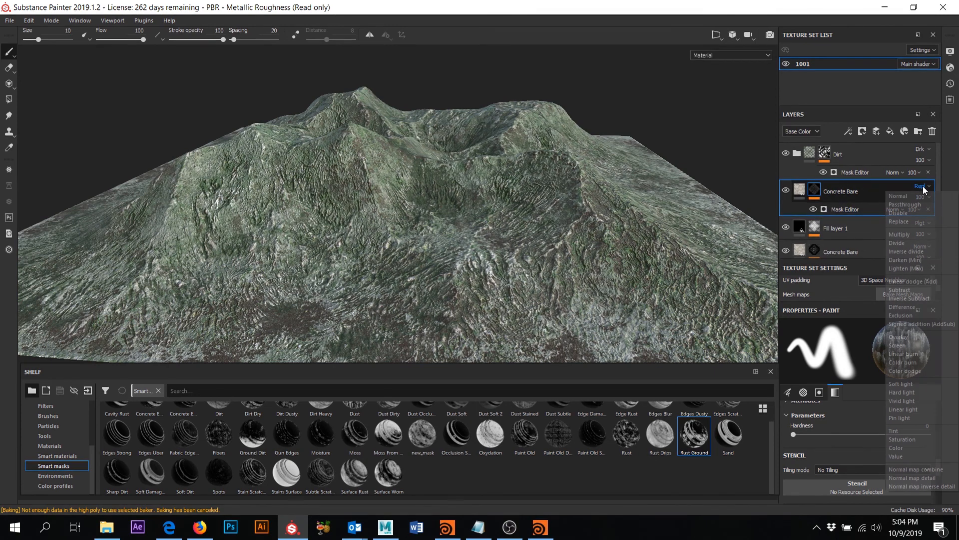
click(908, 222)
- Try Tint and Linear light on Fill layer 1, then settle on Pin light
click(924, 227)
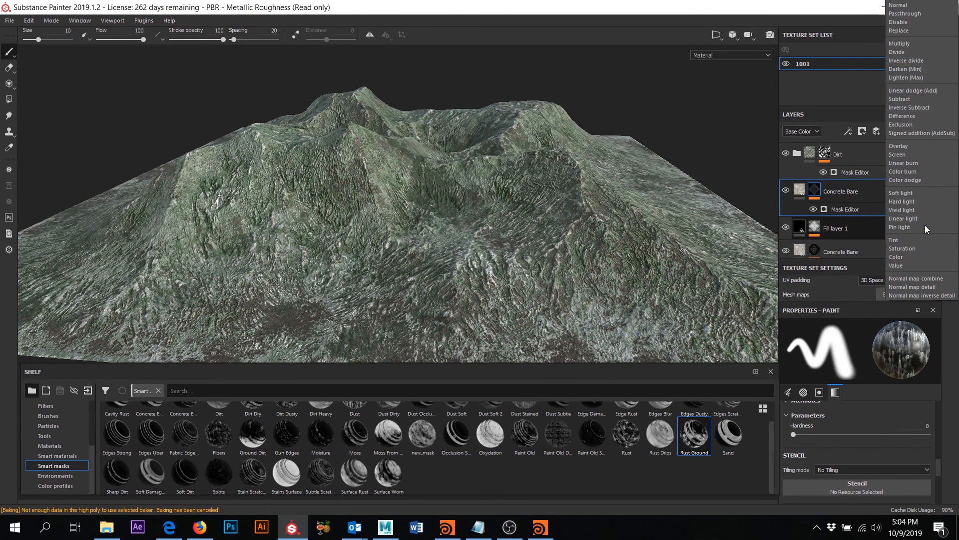
click(905, 241)
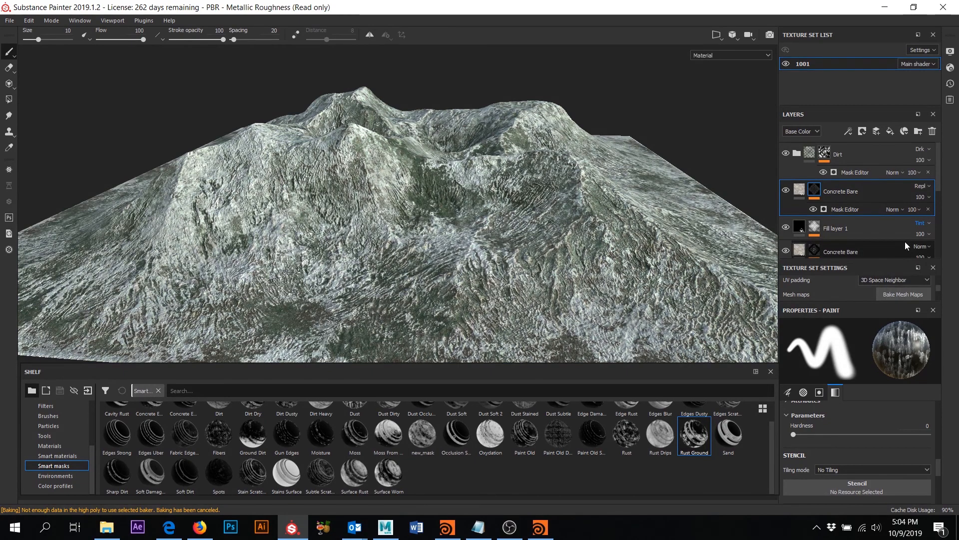
key(Up)
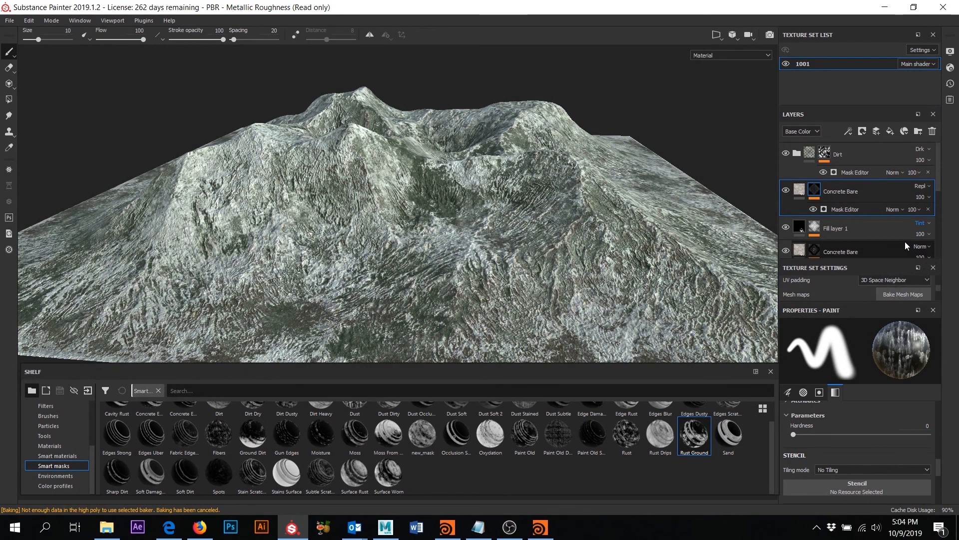
key(Up)
key(Down)
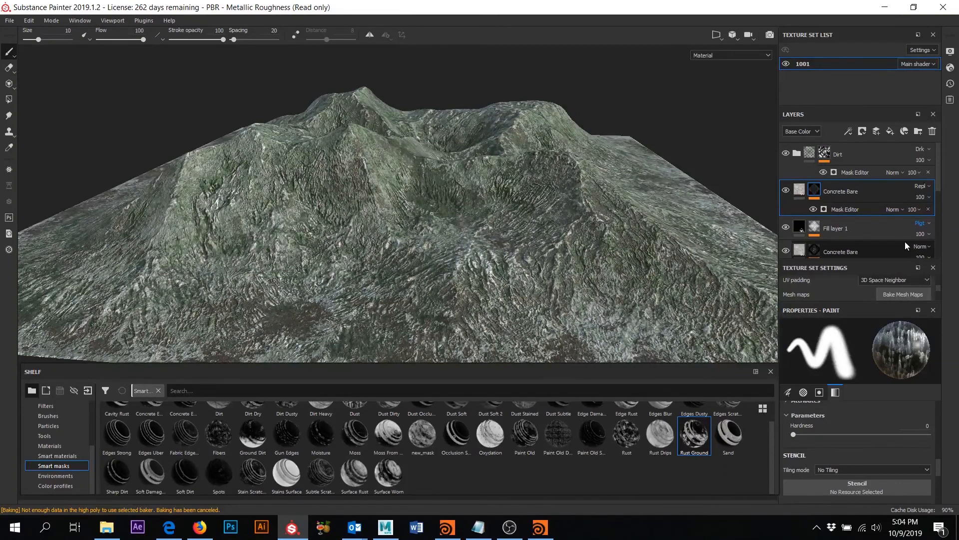
scroll(924, 254, down, 1)
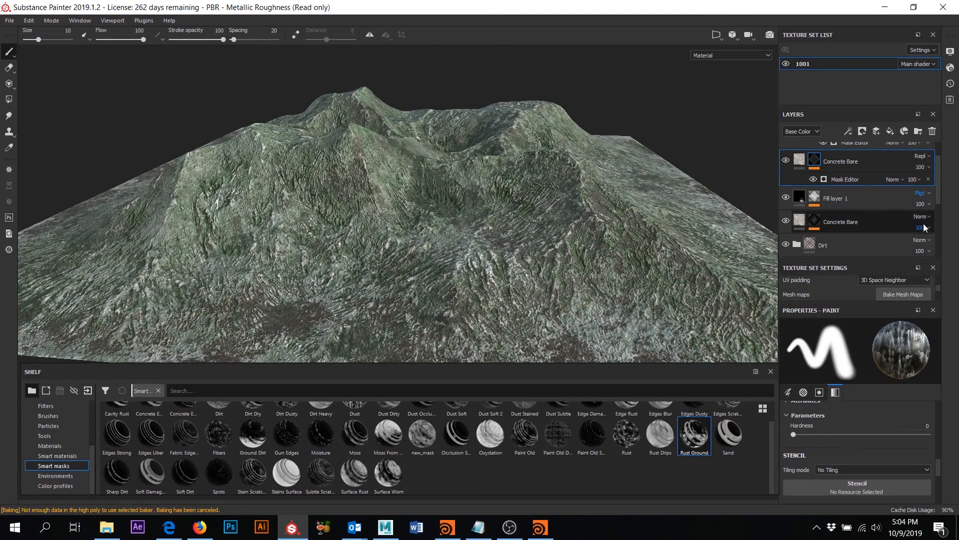
- Toggle the lower Concrete Bare layer on and off to compare, leaving it hidden
click(923, 219)
click(786, 231)
click(786, 222)
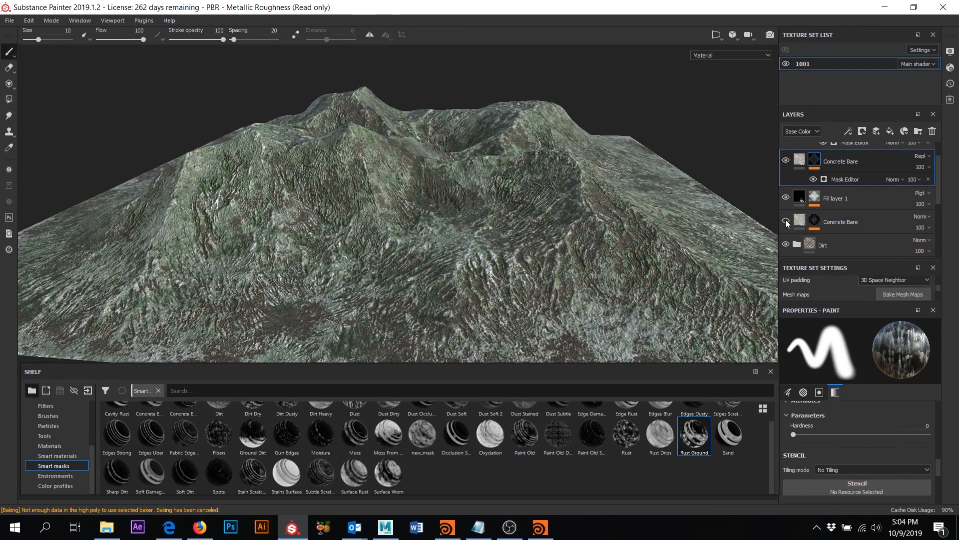
click(786, 222)
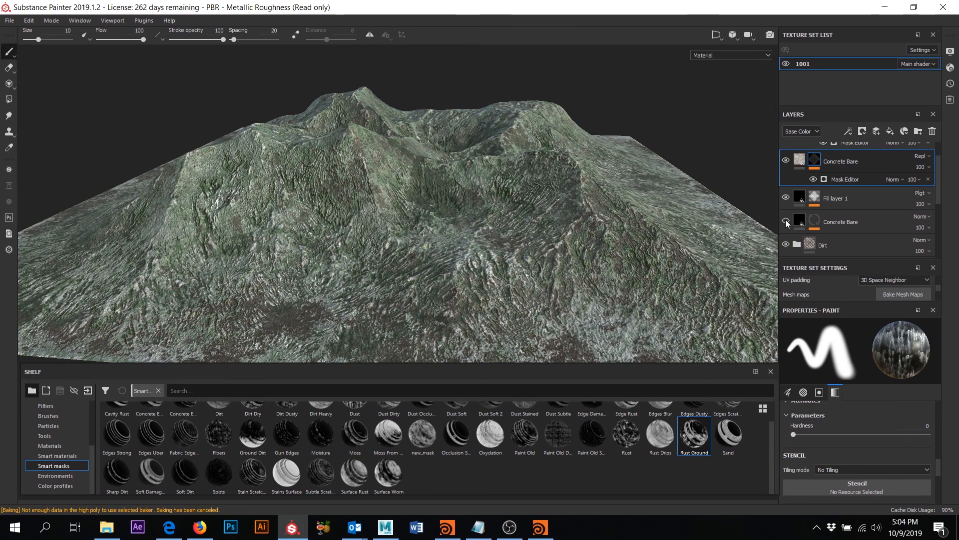
click(786, 222)
alt+drag(568, 172, 764, 228)
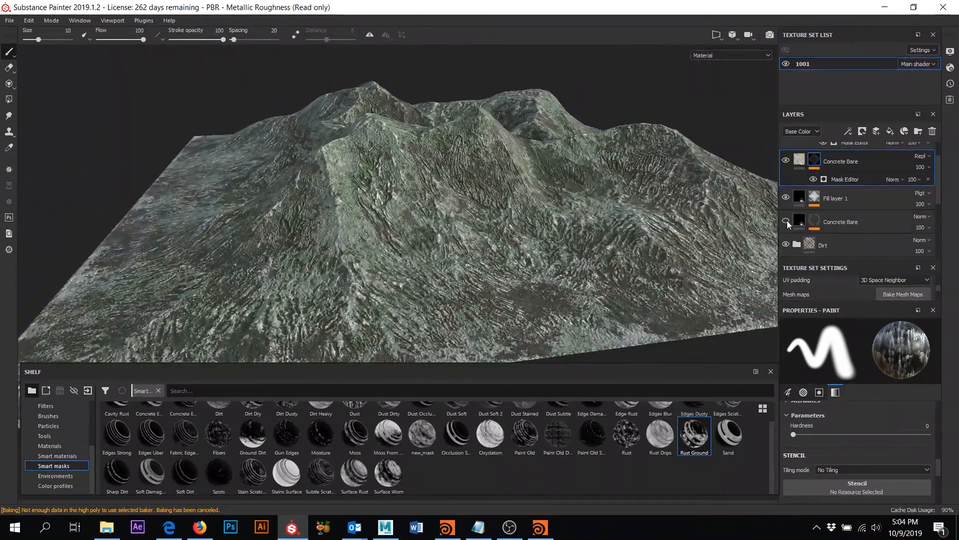
click(787, 220)
click(787, 220)
click(786, 220)
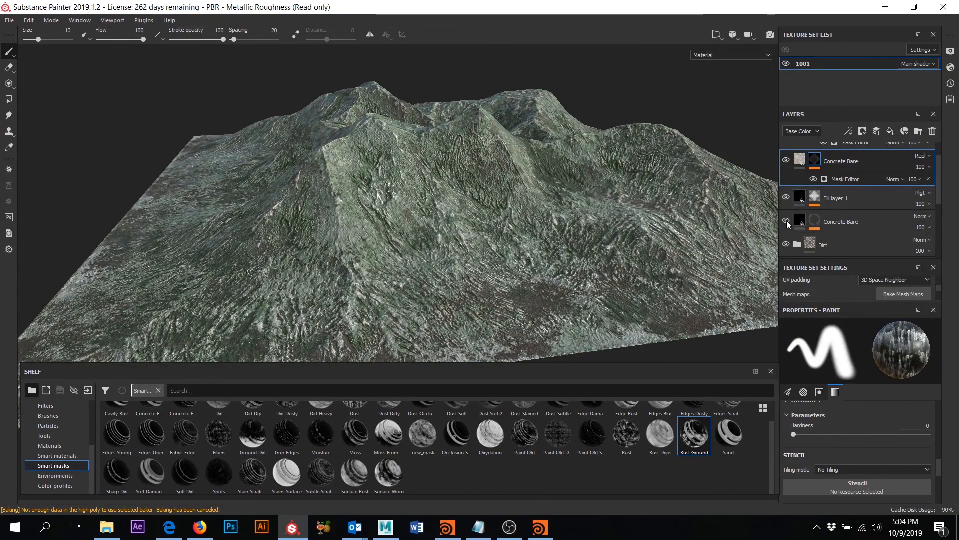
click(786, 220)
- Delete the hidden lower Concrete Bare layer from the stack
scroll(455, 239, up, 5)
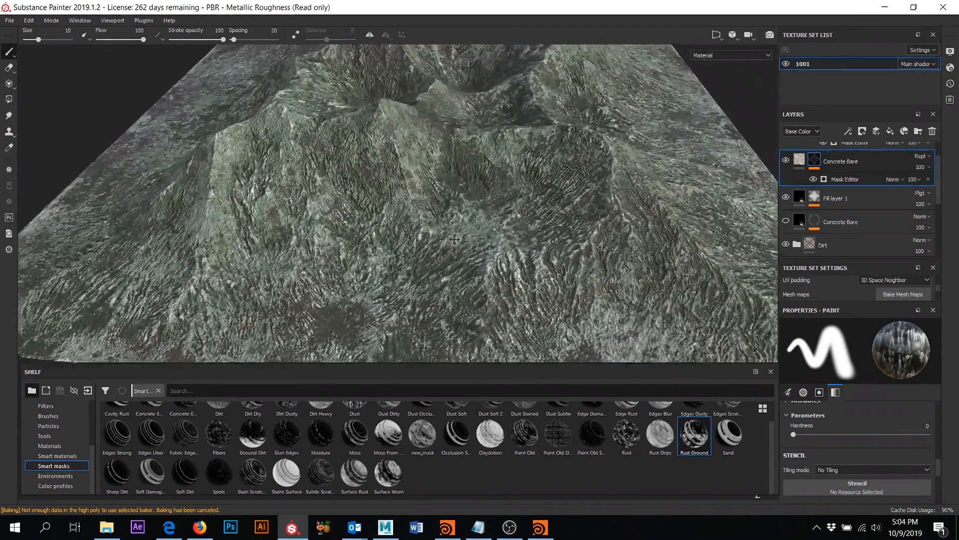
alt+drag(454, 238, 492, 237)
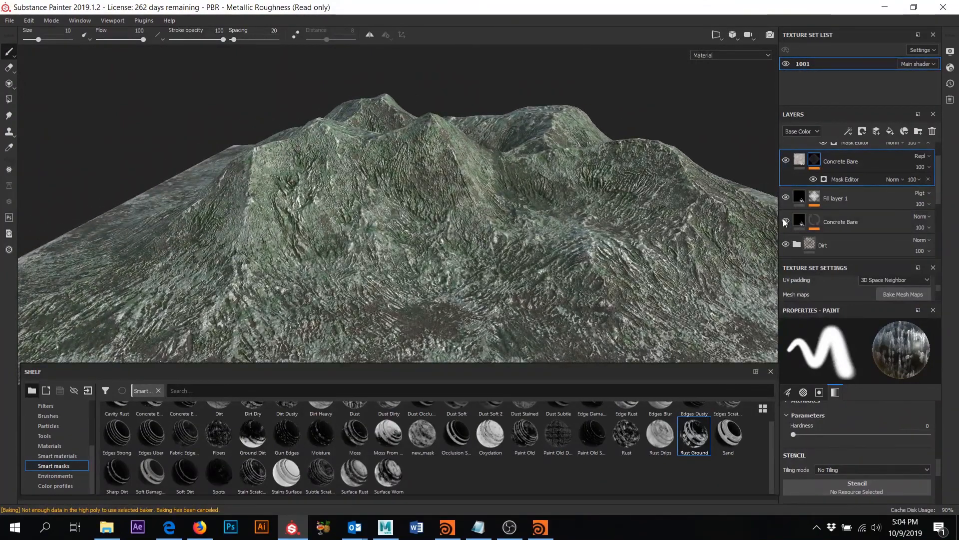
alt+drag(524, 251, 542, 233)
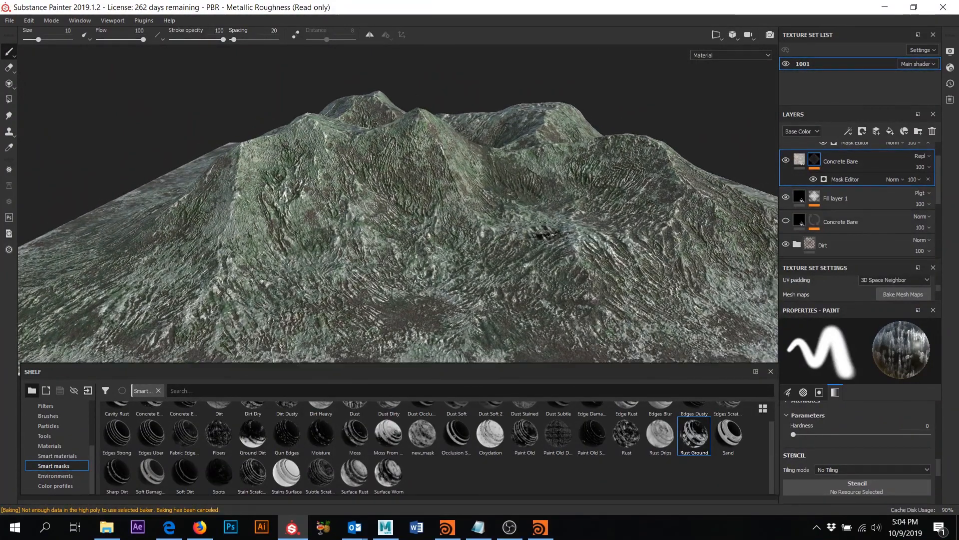
click(849, 222)
key(Delete)
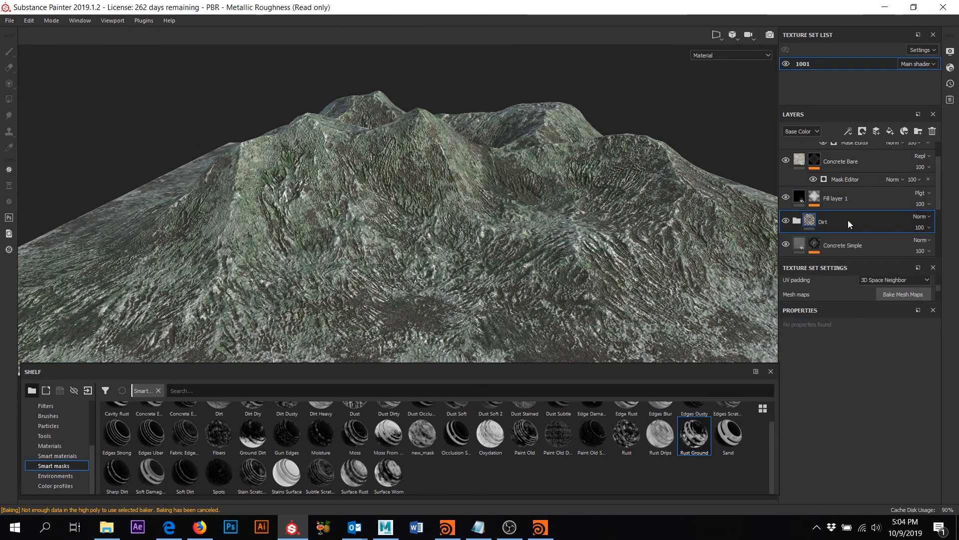
- Try Difference and Overlay on the Dirt folder, then set it back to Normal
click(785, 221)
click(786, 222)
click(923, 220)
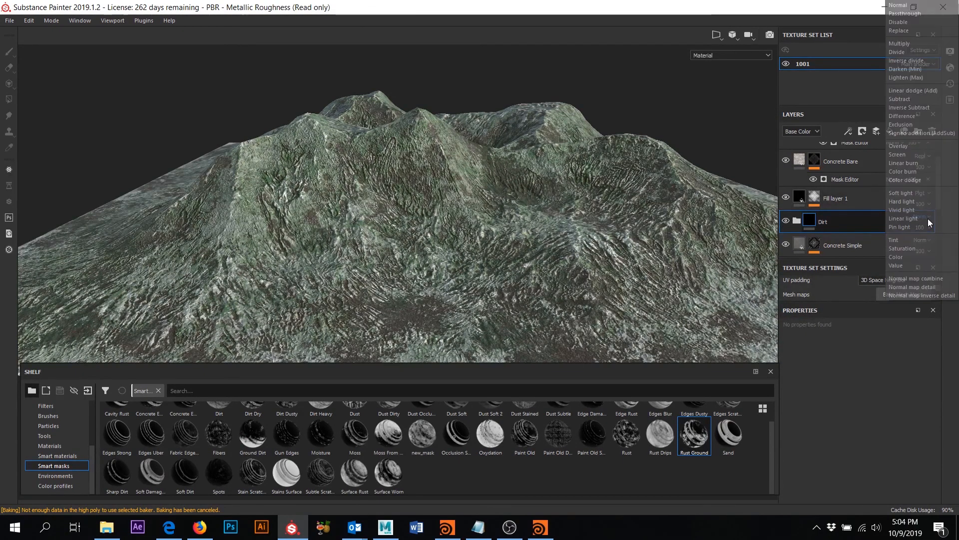
click(913, 41)
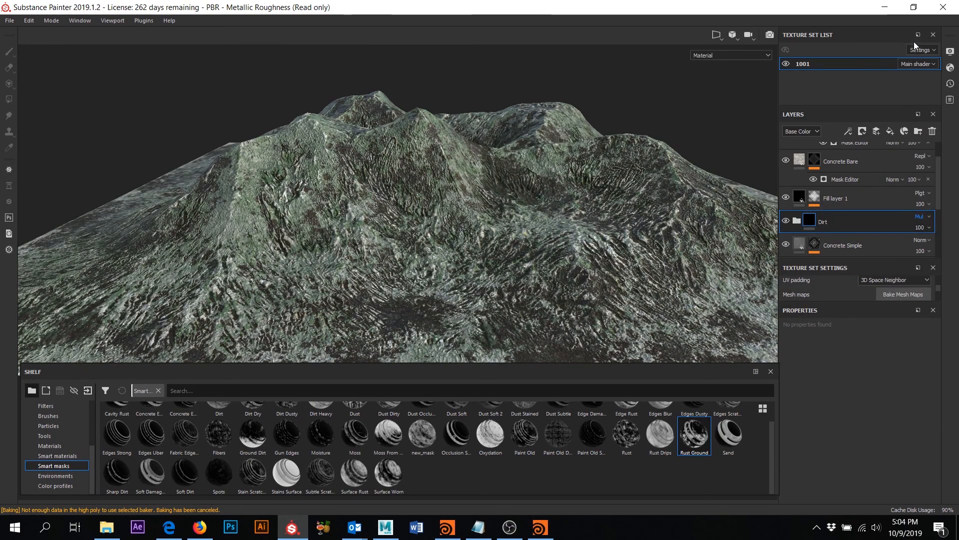
key(Down)
key(Down)
key(Down)
key(Down)
key(Down)
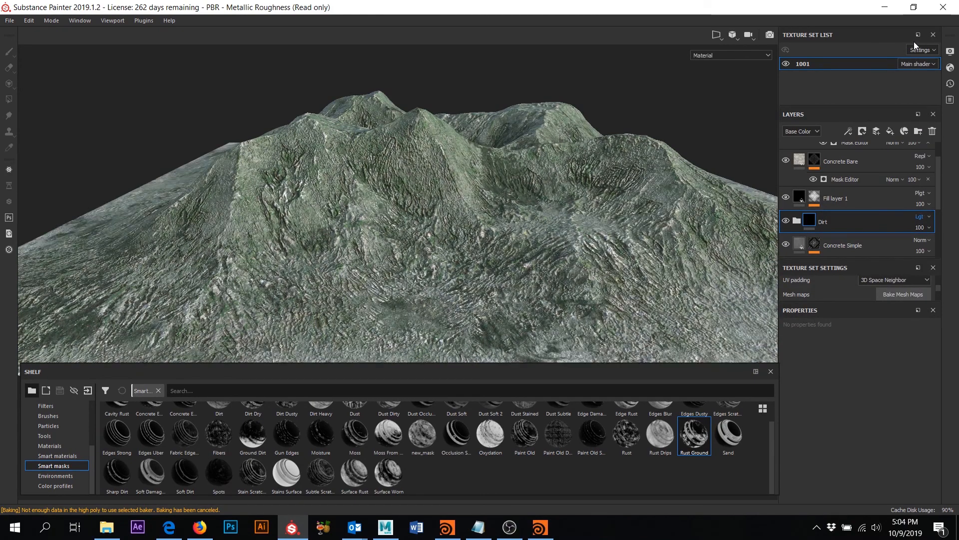
key(Down)
key(Down)
key(Down)
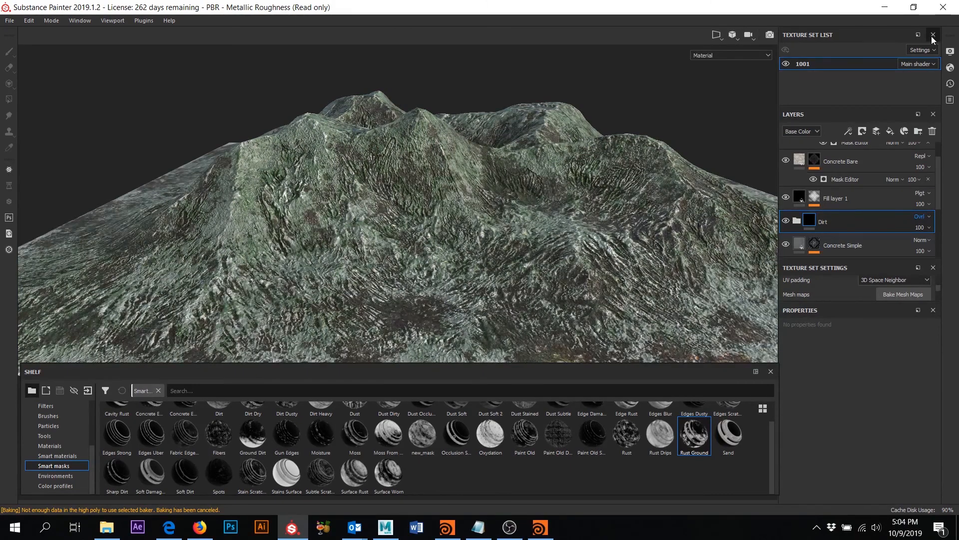
alt+drag(614, 245, 580, 251)
click(919, 216)
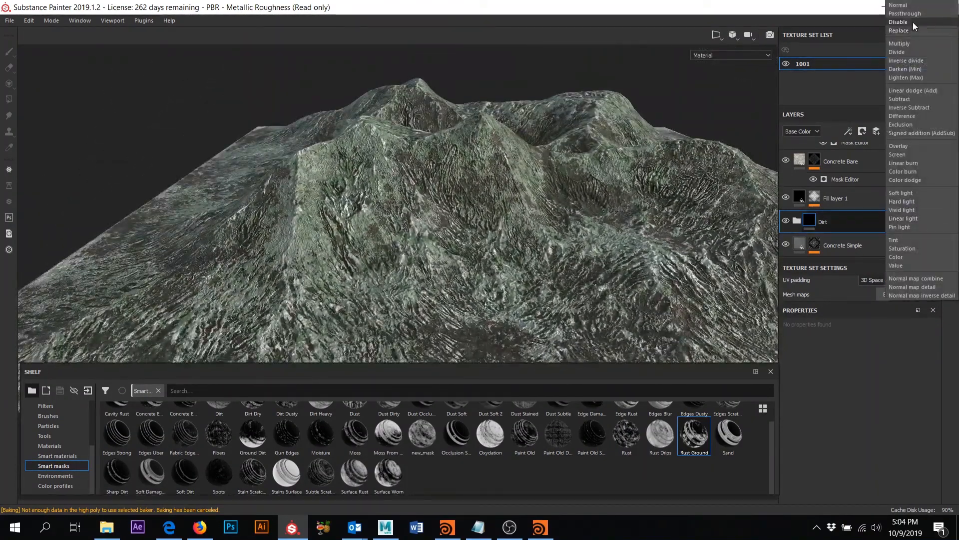
click(910, 7)
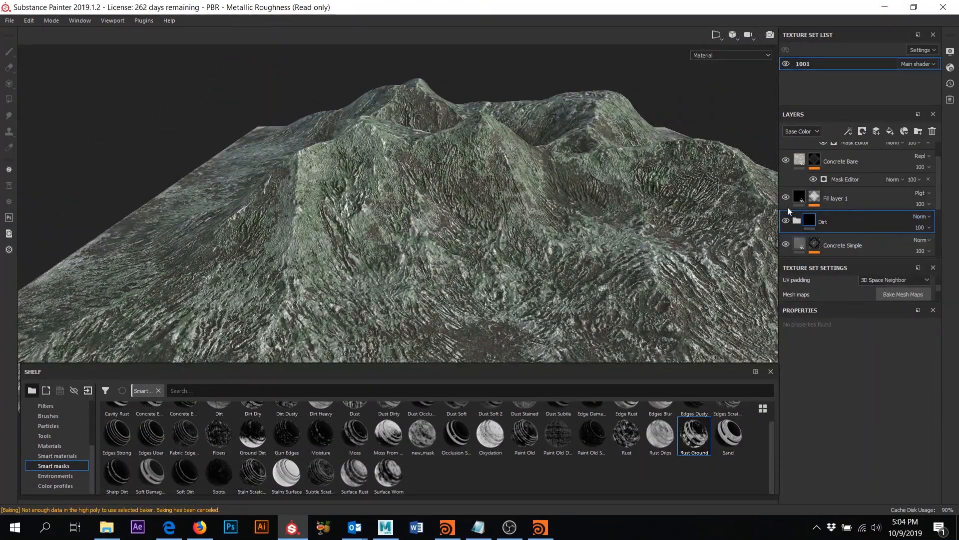
- Hide the Concrete Simple and Concrete Dusty layers
scroll(796, 211, down, 2)
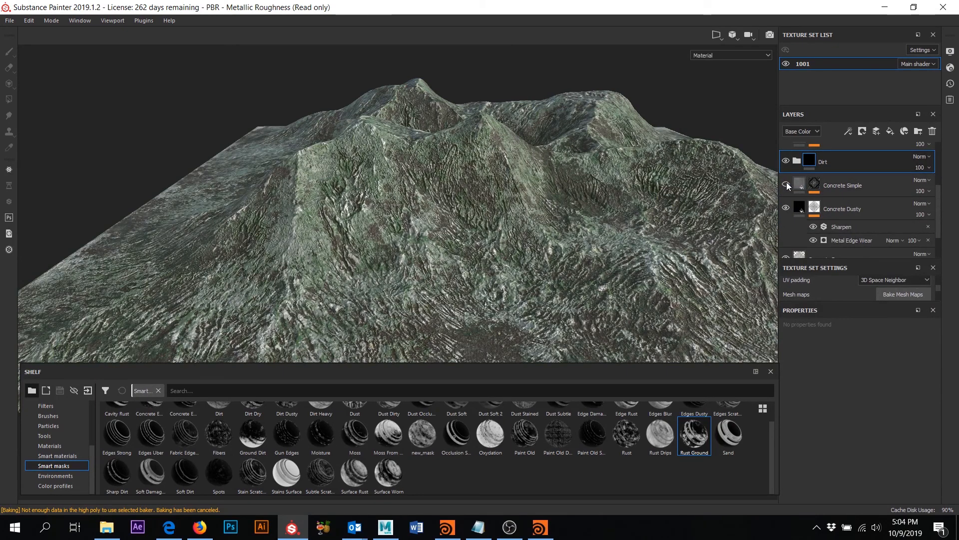
click(787, 184)
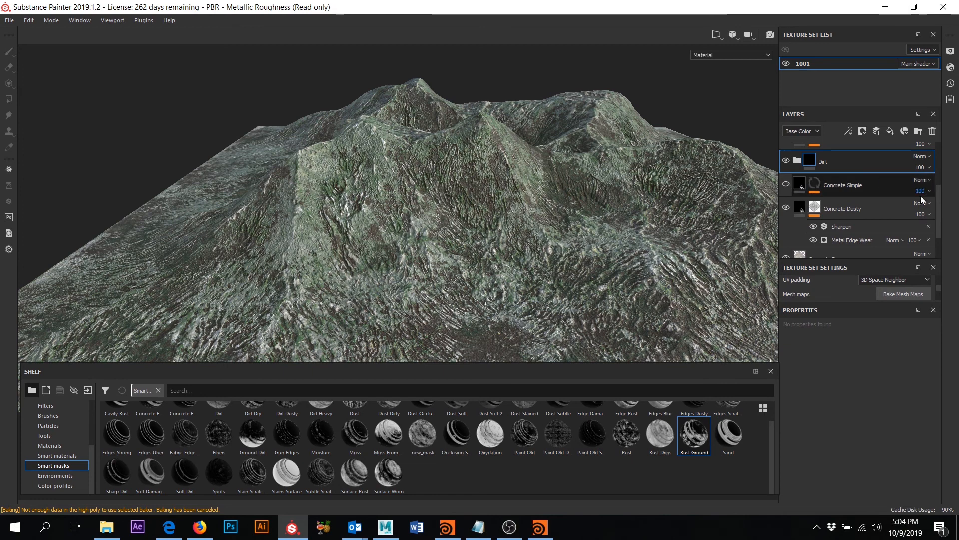
click(786, 209)
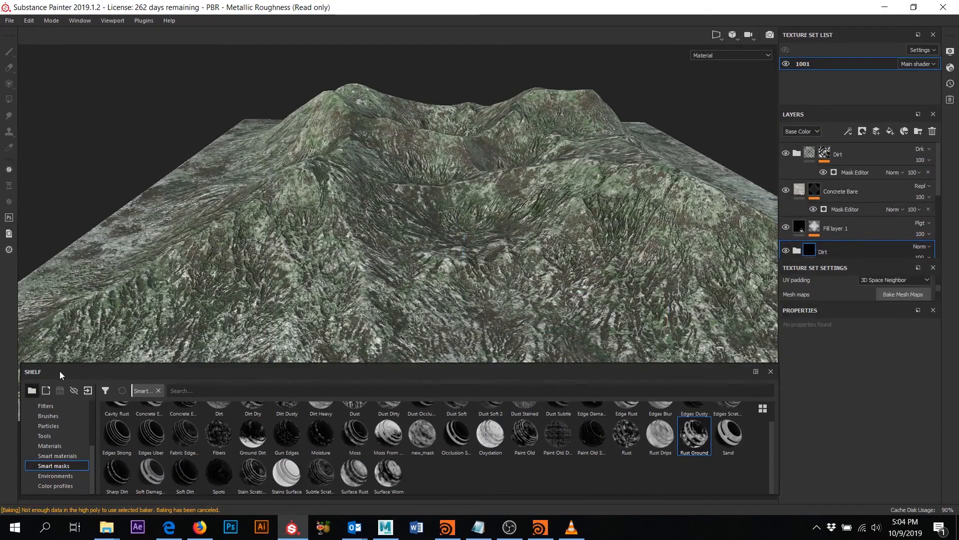
- Browse the Smart materials presets, then switch the shelf to the Materials category
click(64, 455)
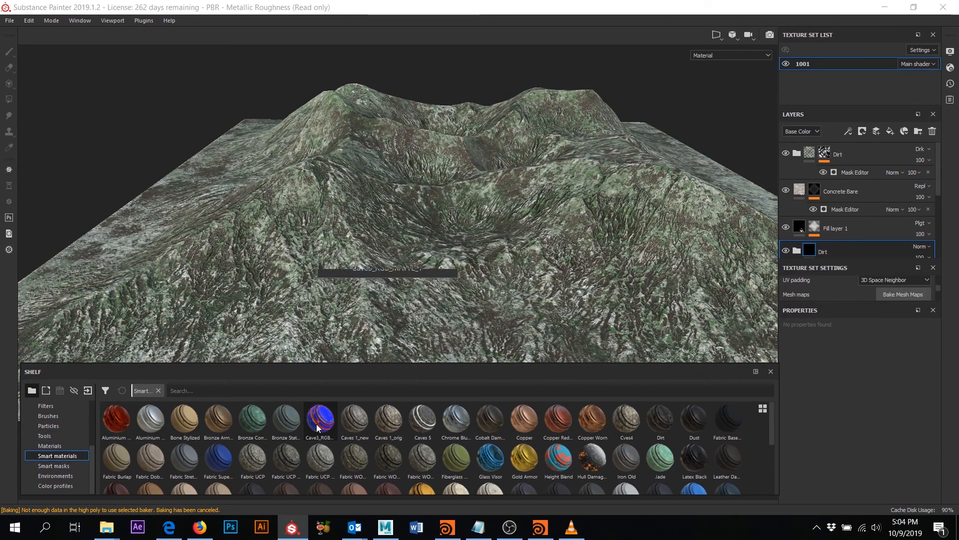
scroll(426, 434, down, 3)
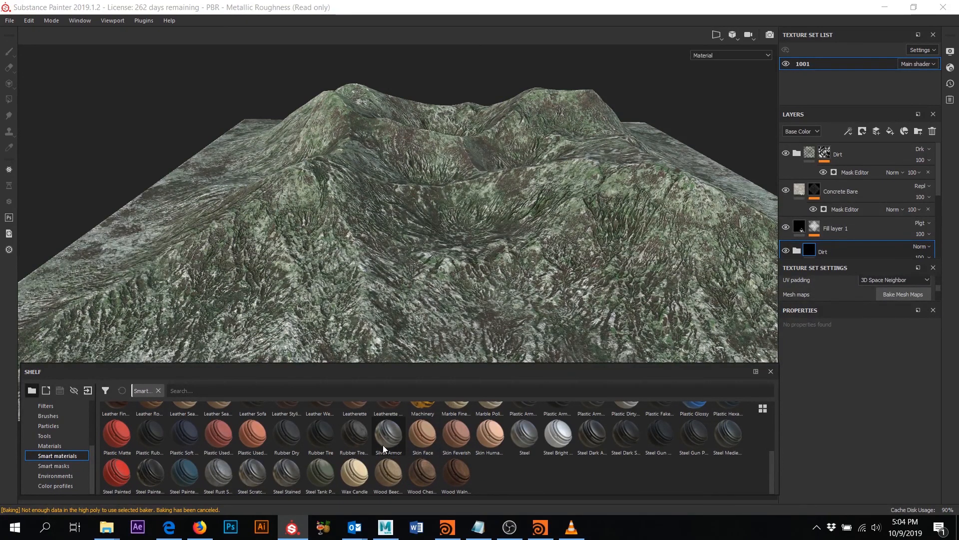
scroll(579, 471, up, 4)
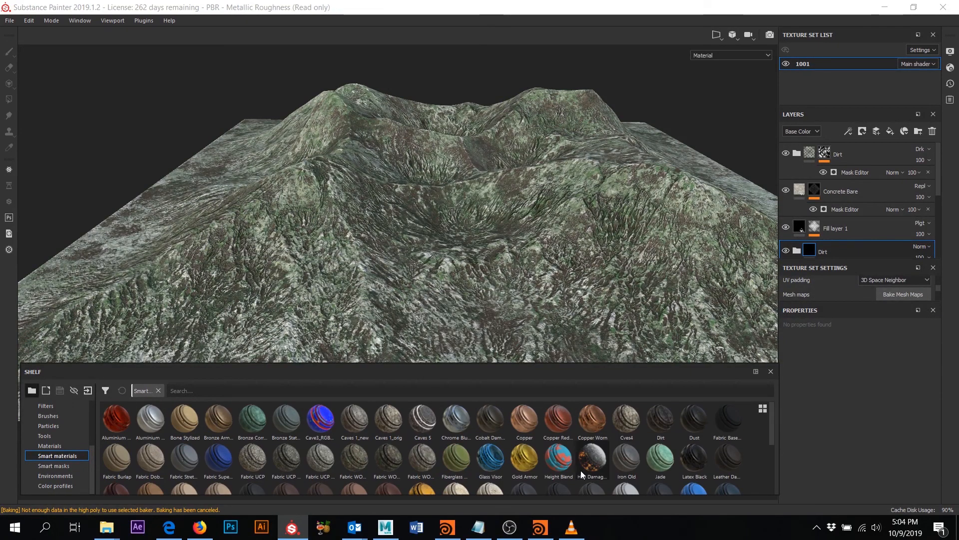
scroll(460, 449, down, 4)
click(49, 445)
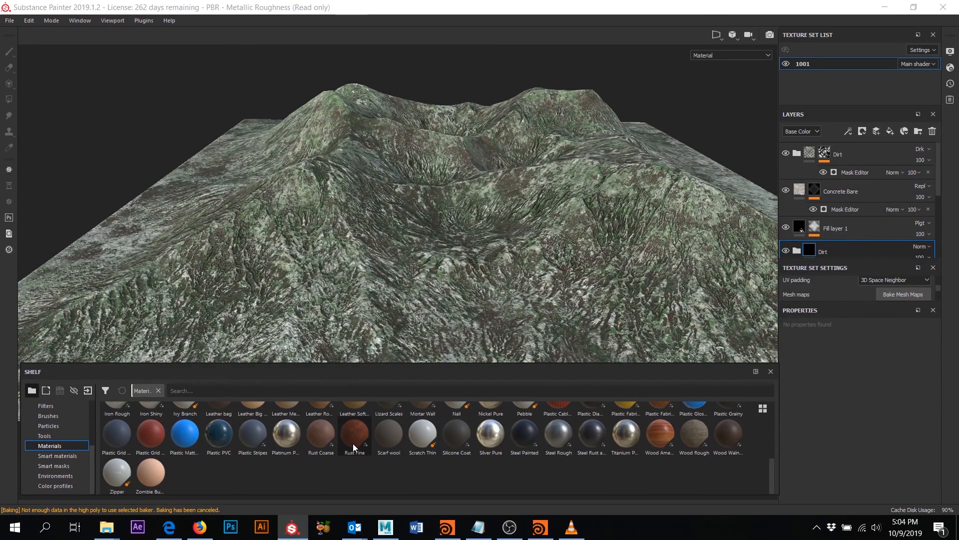
- Apply the Rust Fine material and move it below Fill layer 1 and the Dirt folder
drag(355, 447, 541, 222)
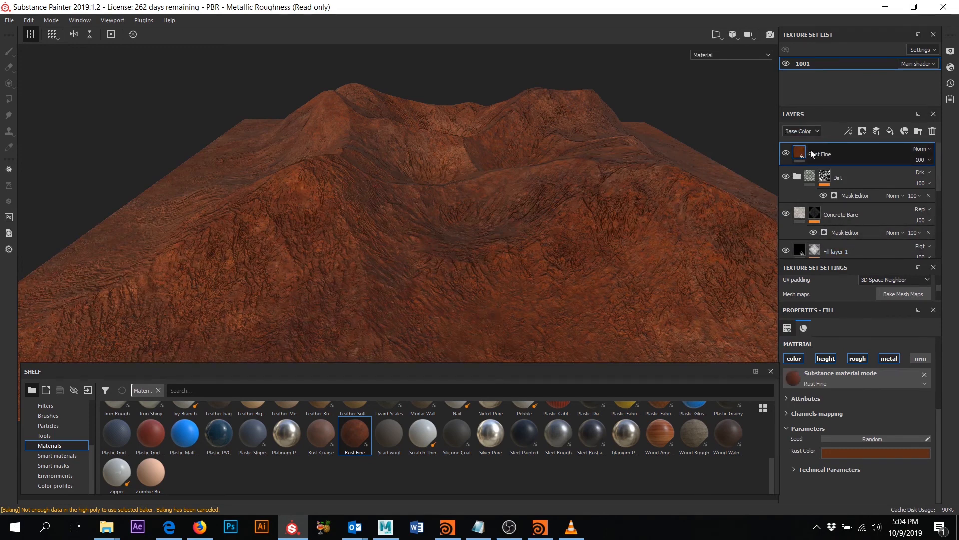
mouse_move(814, 215)
mouse_down()
mouse_move(822, 199)
mouse_move(827, 240)
mouse_move(824, 208)
mouse_up()
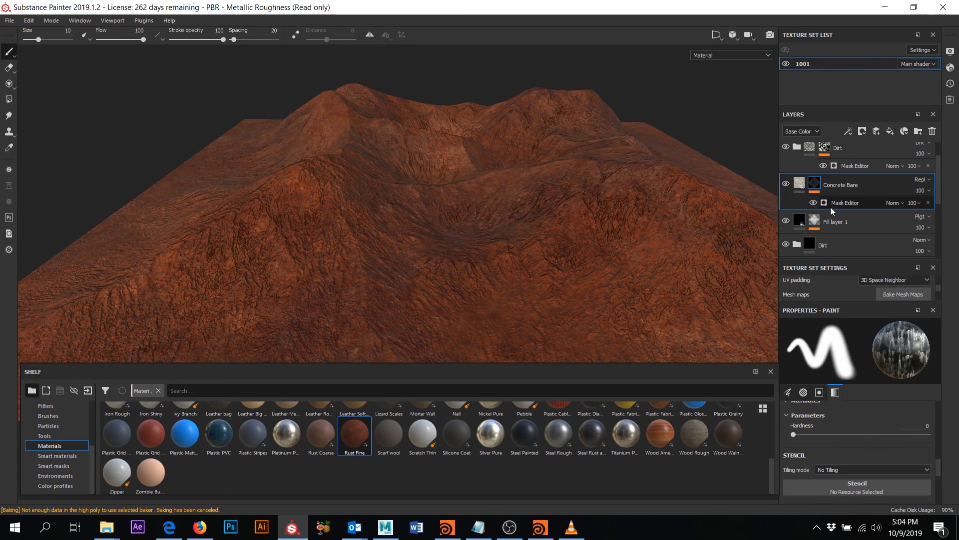
scroll(819, 148, up, 2)
mouse_move(817, 149)
mouse_down()
mouse_move(835, 192)
mouse_move(829, 235)
mouse_up()
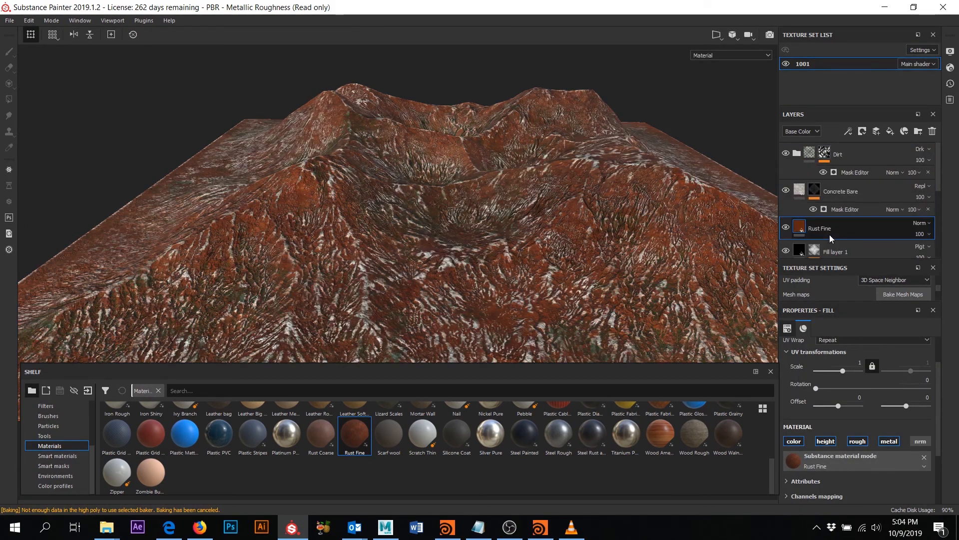
scroll(836, 224, down, 2)
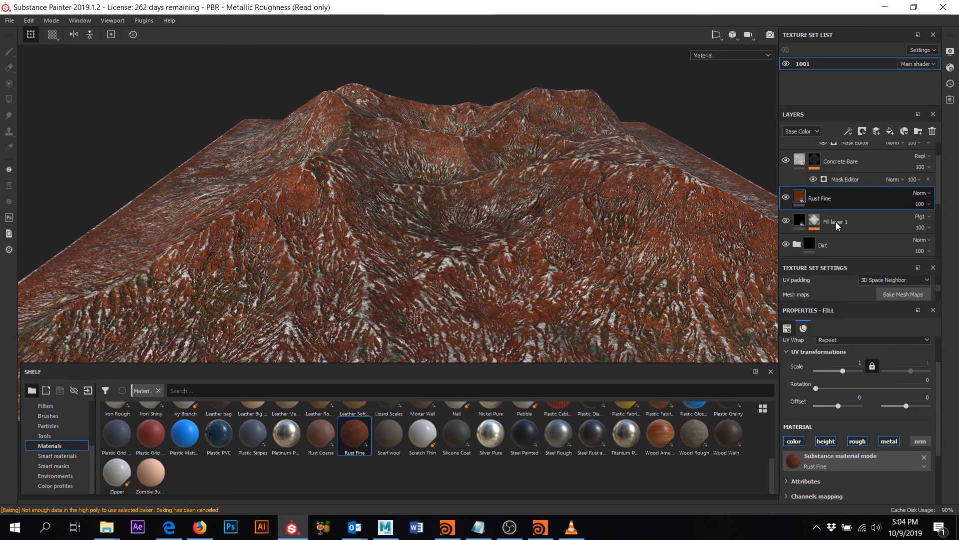
drag(824, 169, 825, 231)
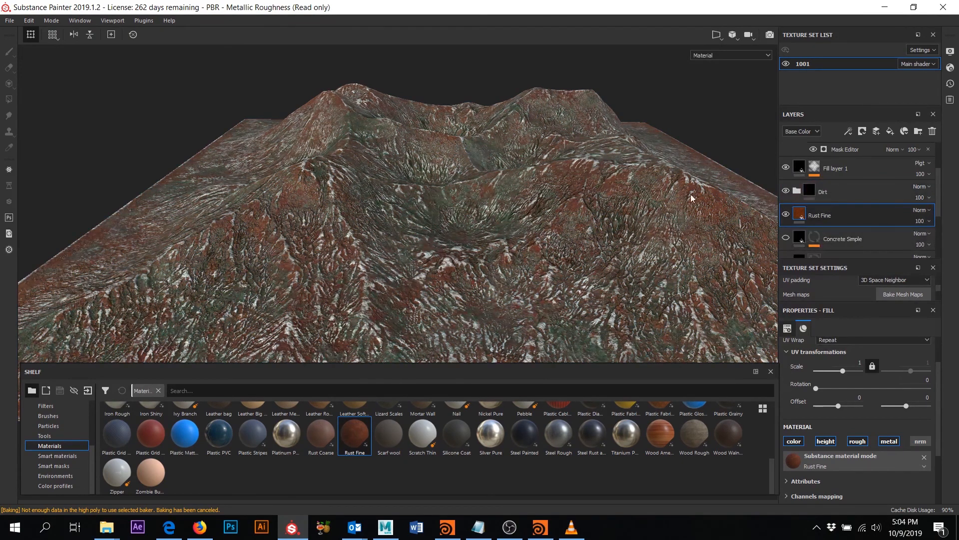
scroll(582, 226, down, 5)
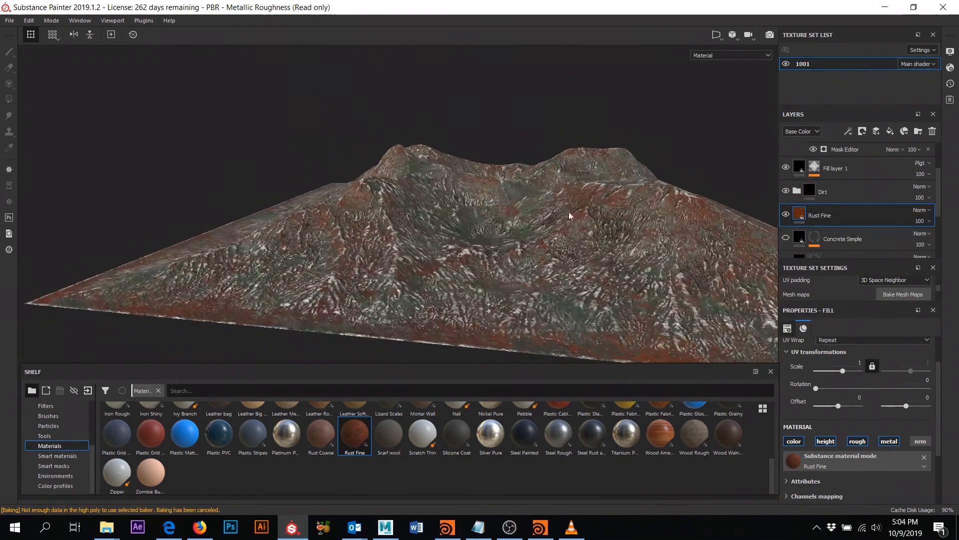
- Toggle the Rust Fine layer's visibility to compare, leaving it visible
click(786, 214)
click(786, 215)
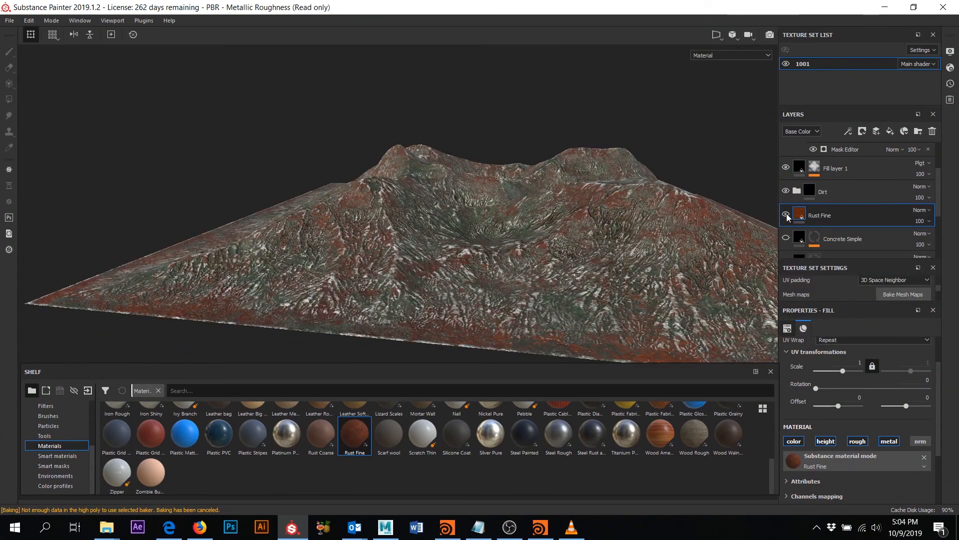
click(787, 215)
click(787, 215)
alt+drag(507, 228, 544, 231)
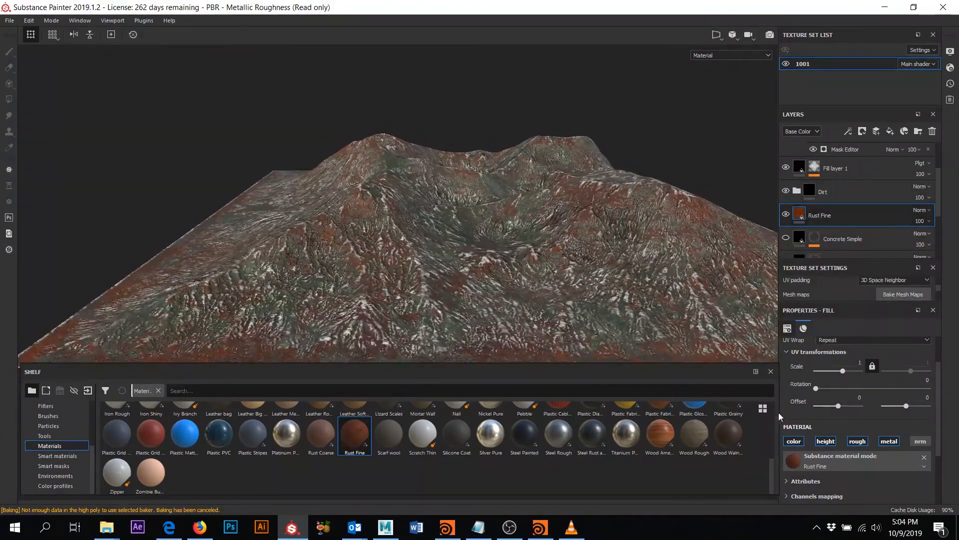
scroll(818, 200, down, 1)
scroll(855, 404, down, 3)
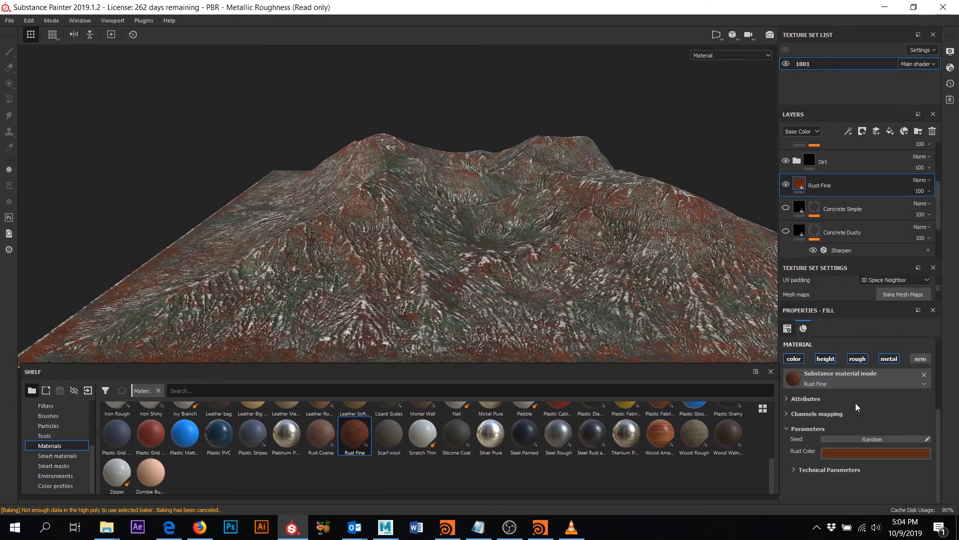
- Shift the Rust Color hue to green and pick a darker, duller green shade
click(862, 456)
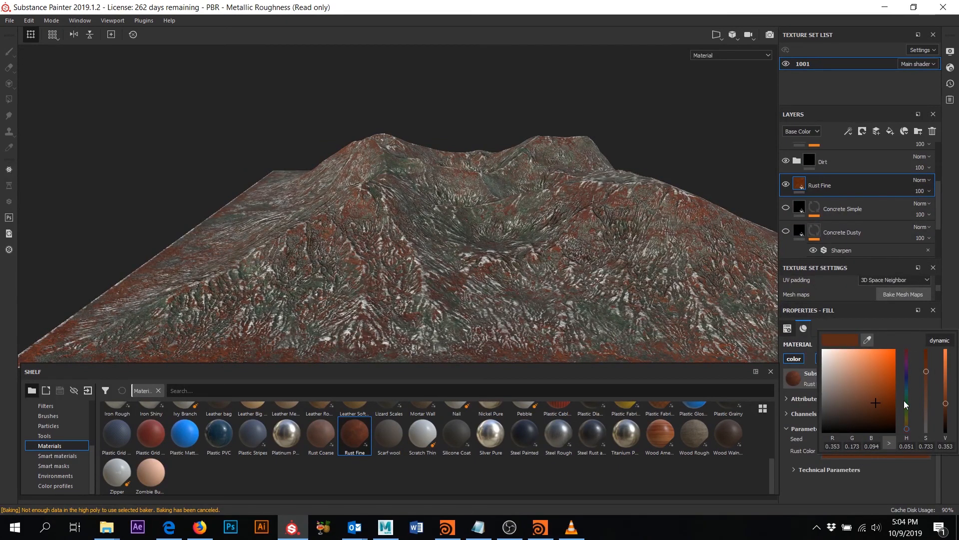
drag(907, 400, 907, 408)
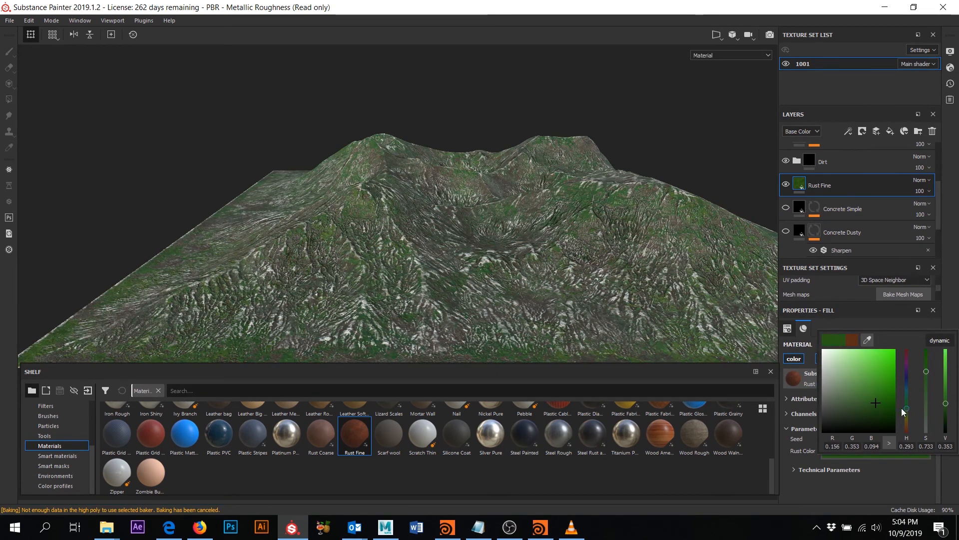
click(926, 413)
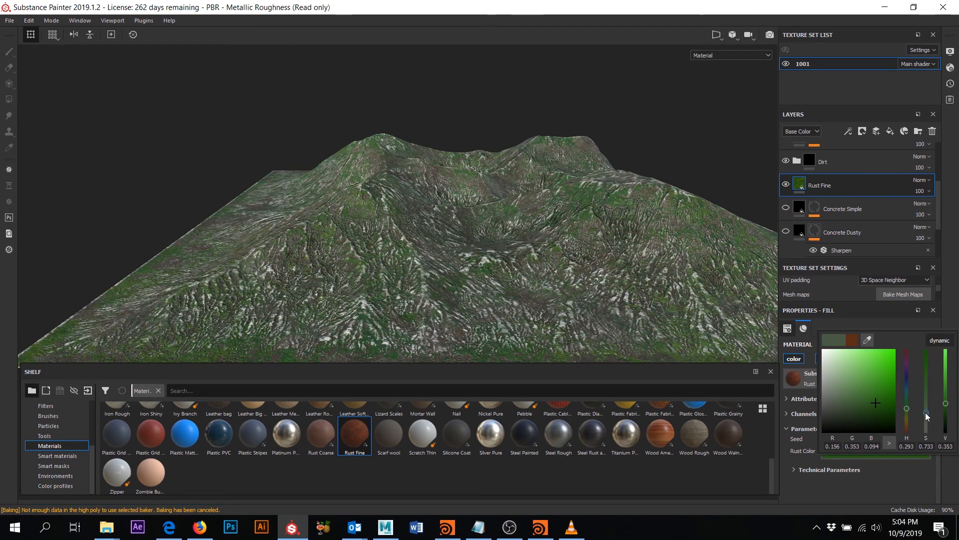
drag(927, 419, 927, 415)
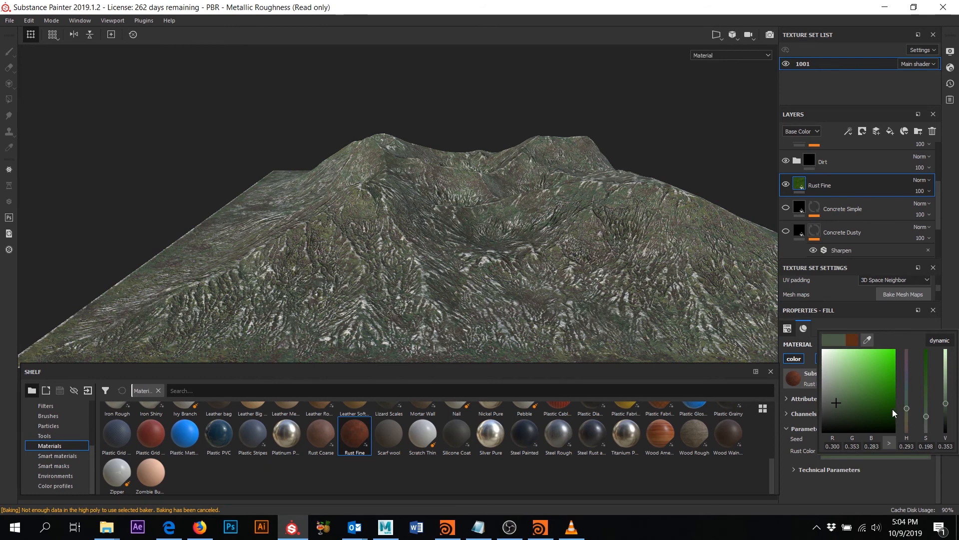
click(845, 404)
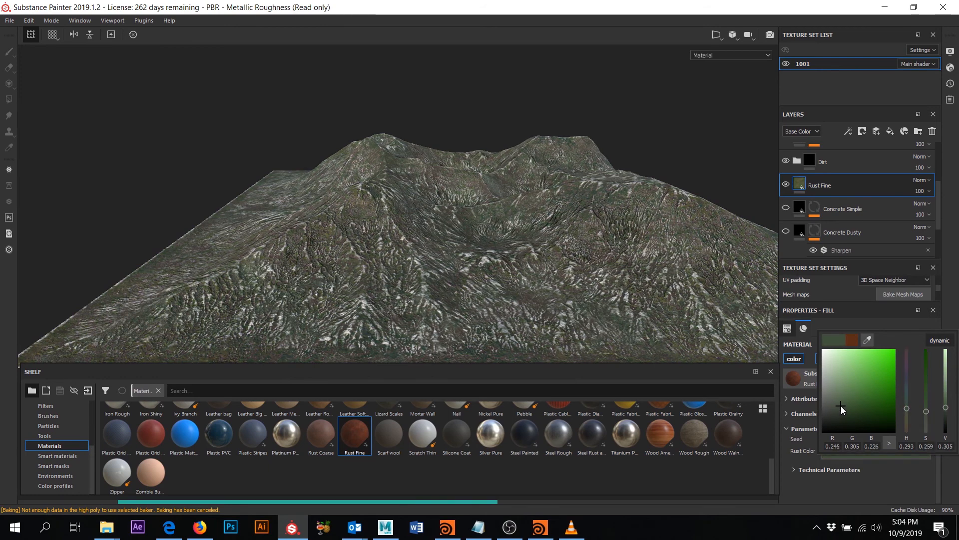
click(852, 393)
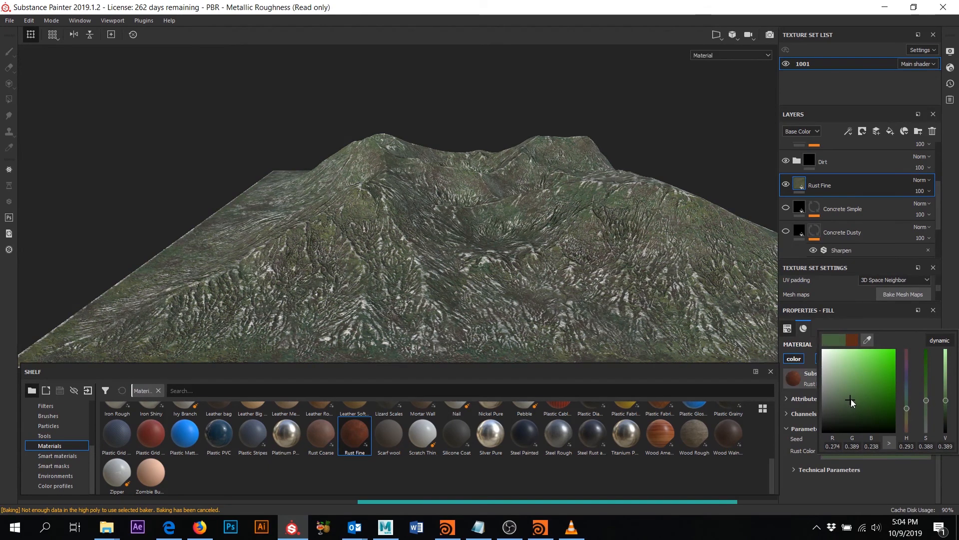
click(854, 403)
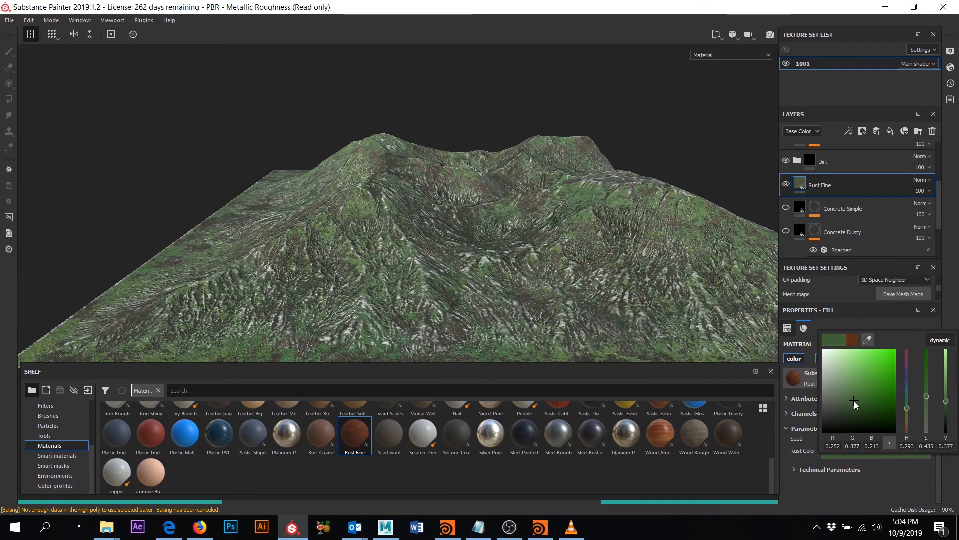
drag(854, 402, 854, 401)
alt+drag(522, 178, 447, 209)
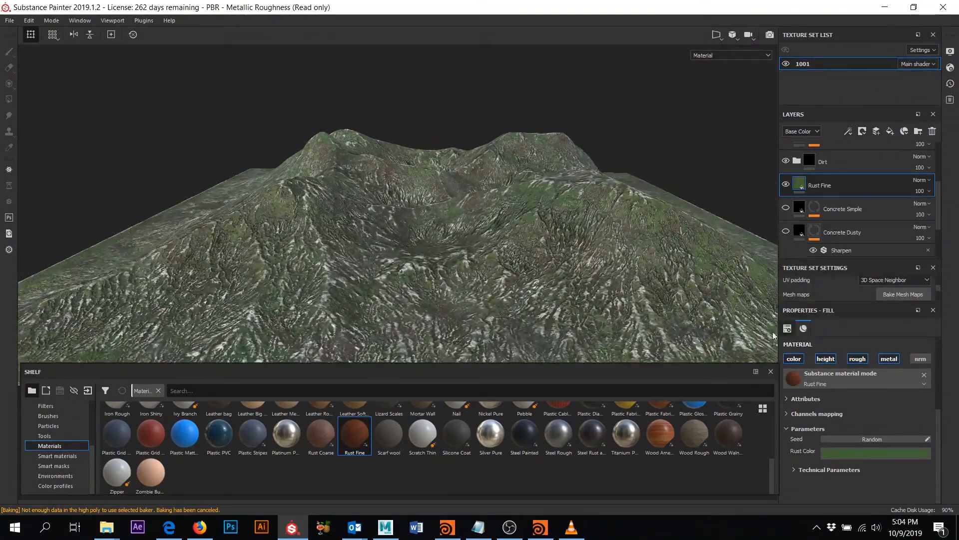
- Refine the rust green's saturation and darkness, then toggle Rust Fine to compare
click(875, 454)
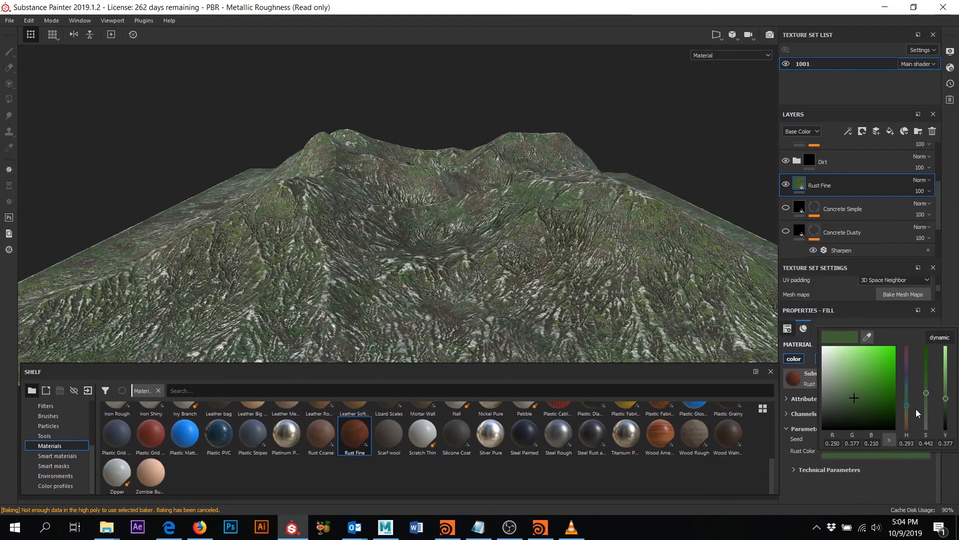
click(928, 408)
alt+drag(550, 294, 548, 273)
click(875, 454)
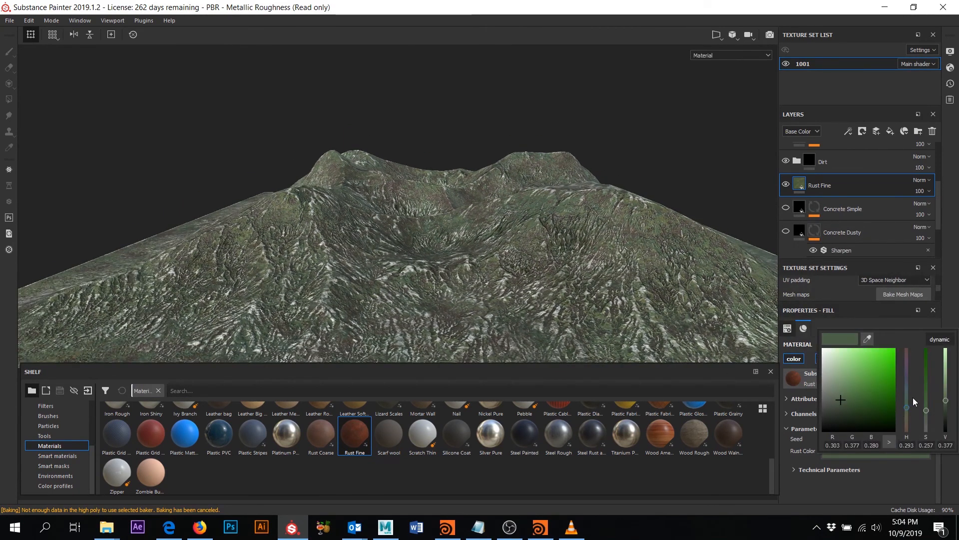
drag(927, 410, 927, 397)
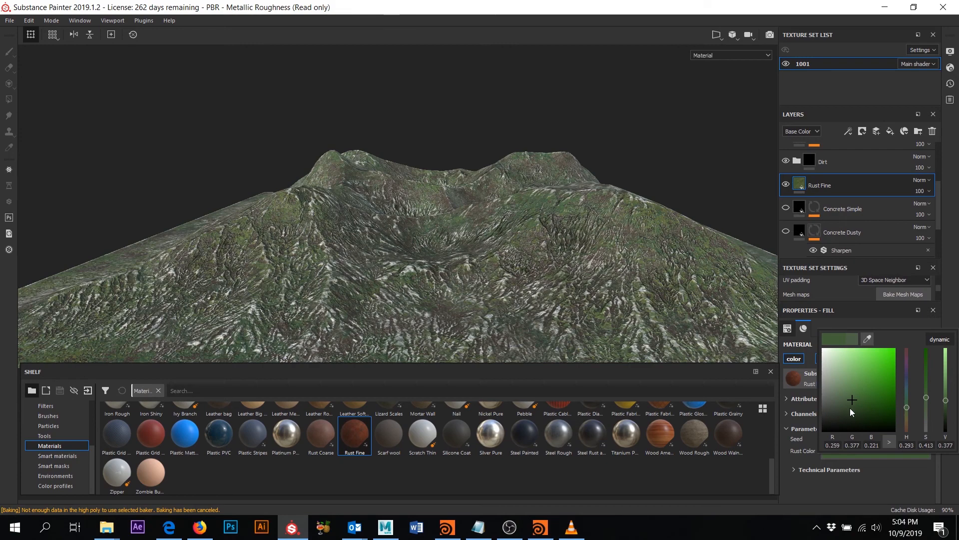
click(850, 409)
alt+drag(476, 226, 486, 247)
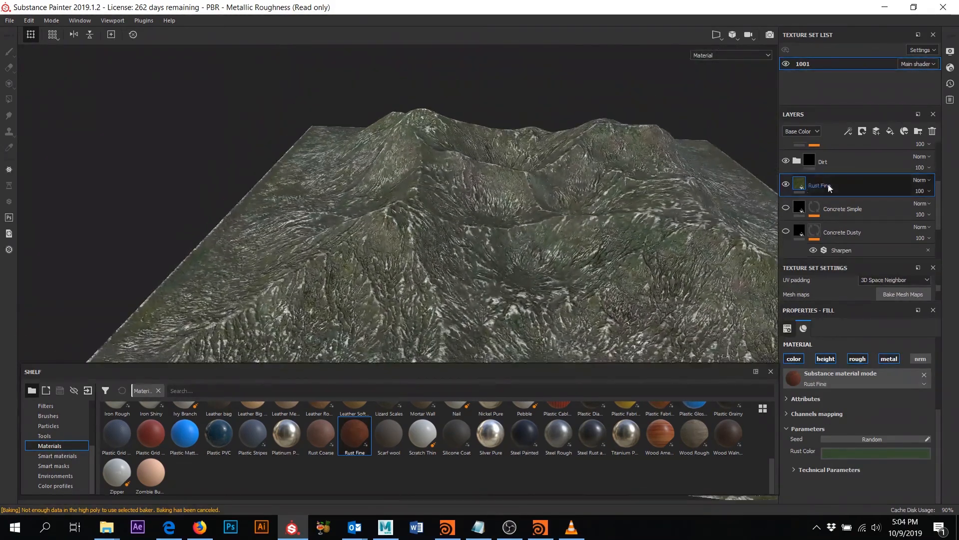
click(786, 185)
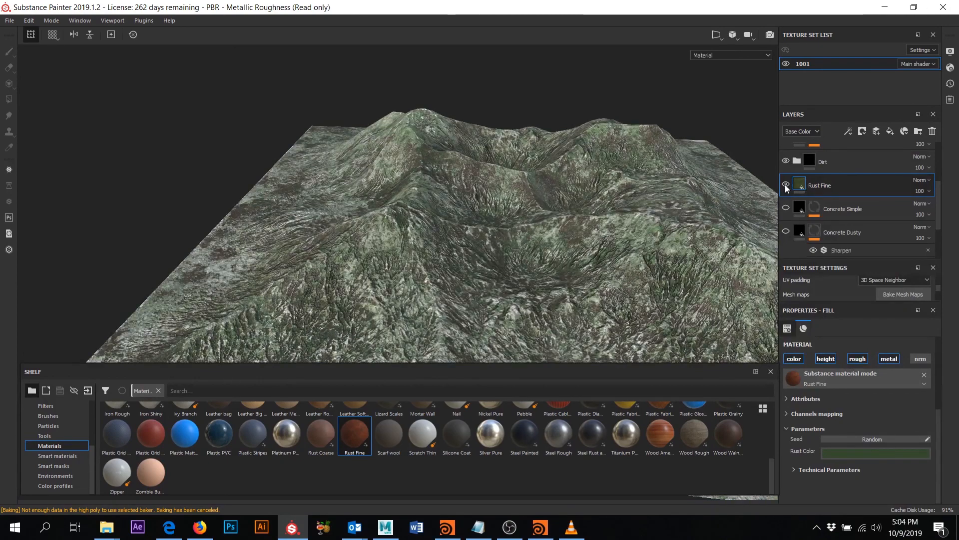
- Try Divide and the following blend modes on the Rust Fine layer
click(921, 180)
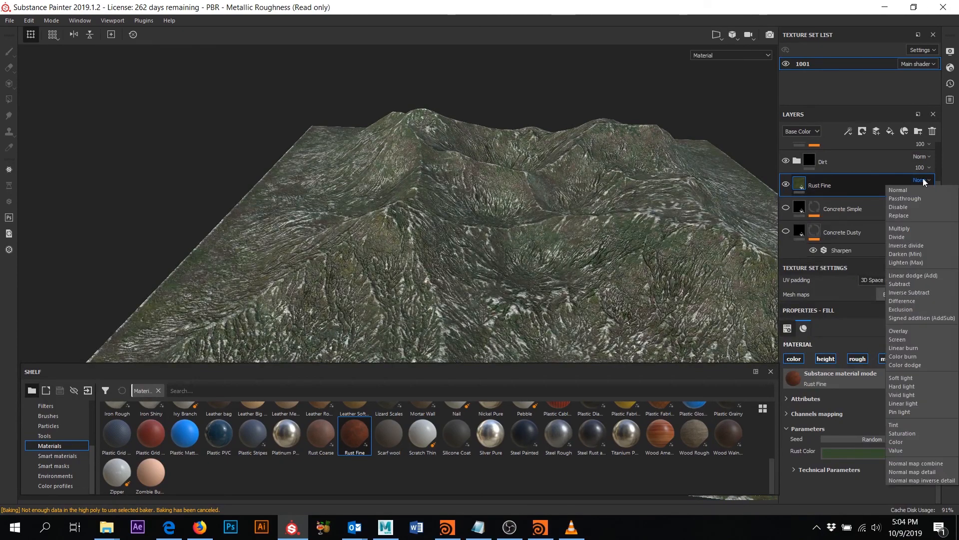
click(908, 227)
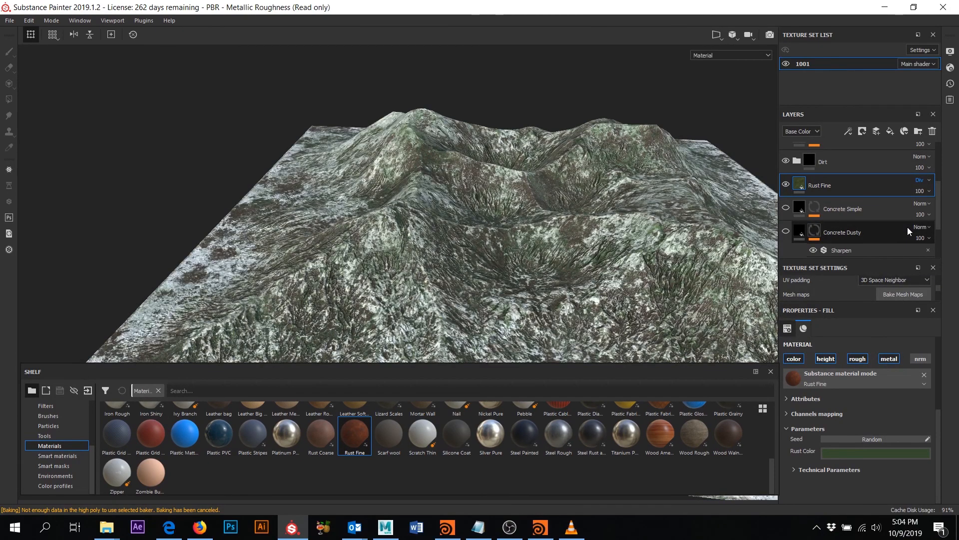
key(Down)
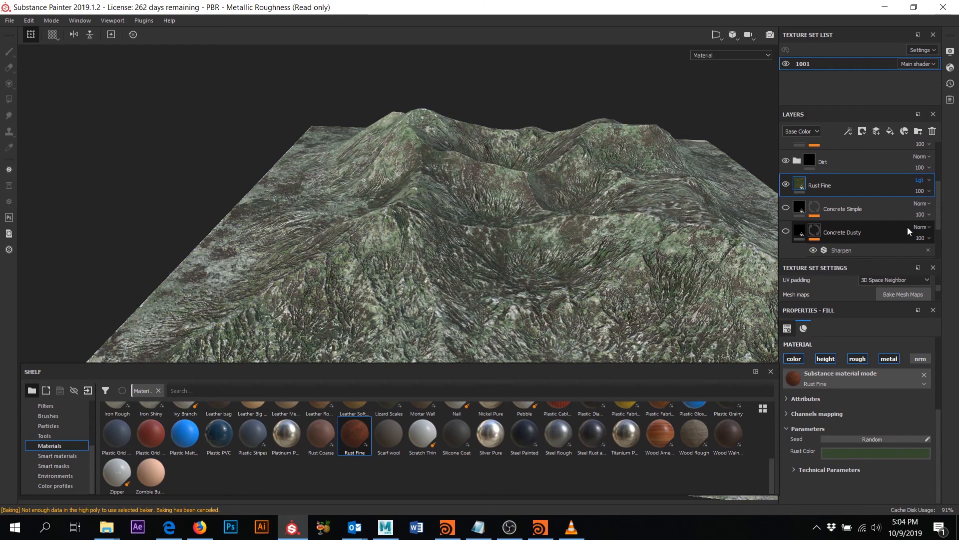
key(Down)
key(Down)
key(Down)
key(Down)
key(Down)
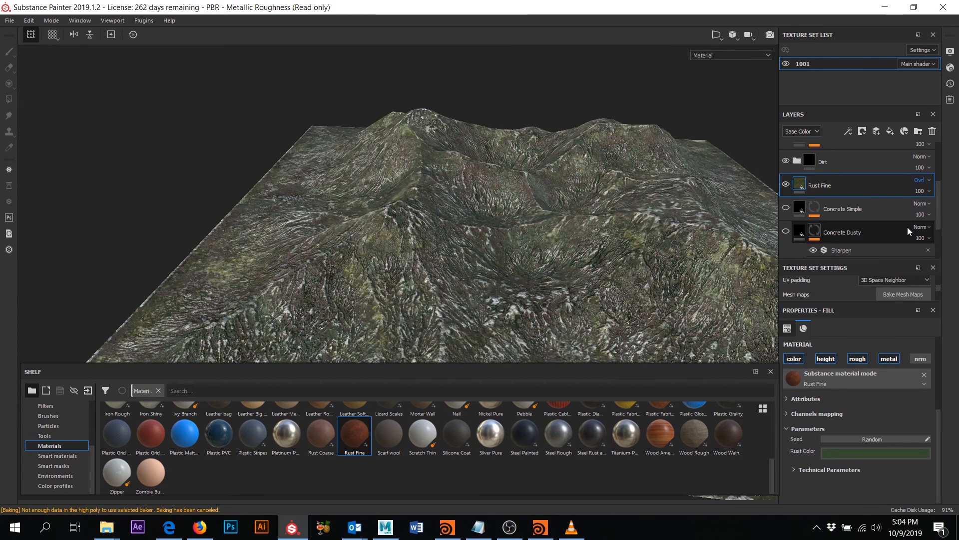
mouse_move(598, 272)
alt+mouse_down()
mouse_move(594, 252)
mouse_move(627, 165)
mouse_move(550, 184)
mouse_move(585, 269)
alt+mouse_up()
- Set the Rust Fine layer's blend mode to Inverse divide
click(921, 180)
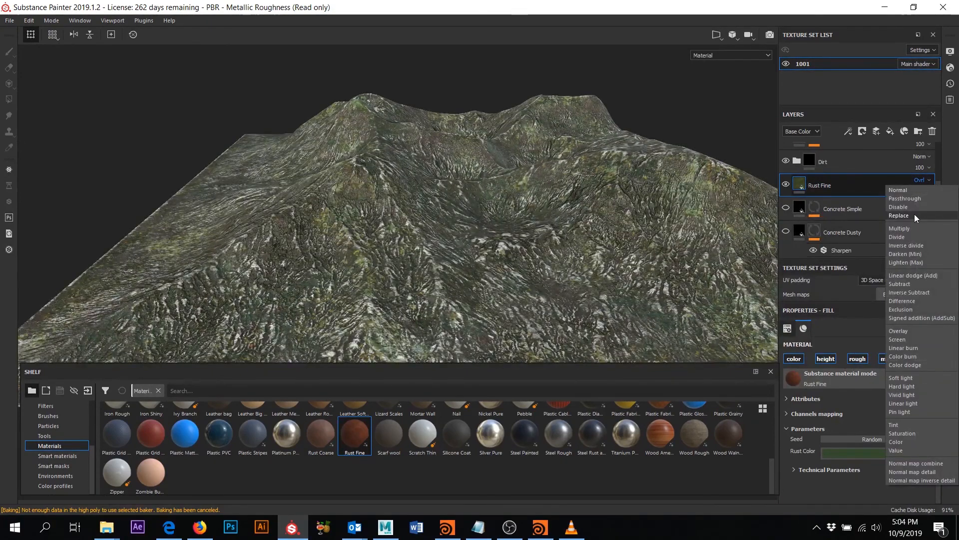
click(920, 246)
alt+drag(390, 250, 740, 214)
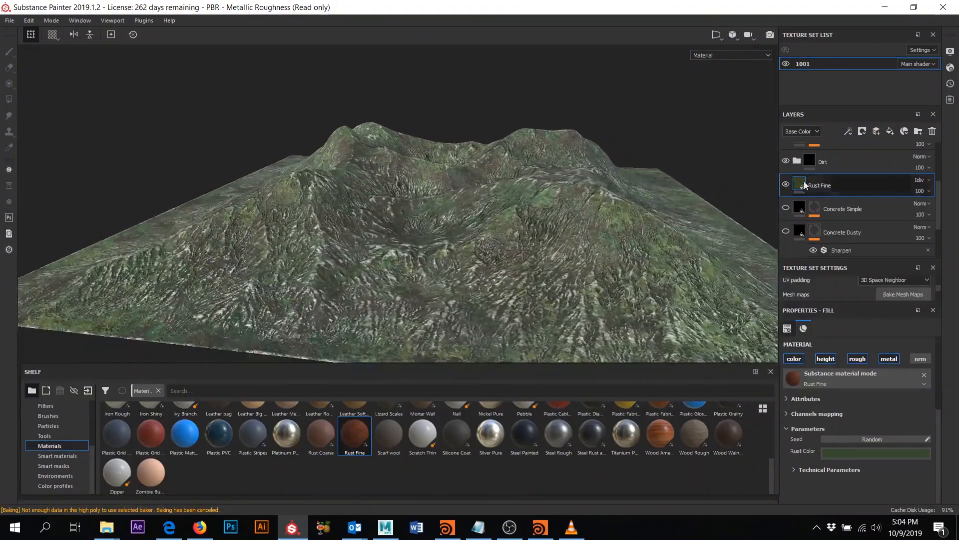
scroll(799, 170, up, 4)
- Toggle the Dirt folder and Concrete Bare layer visibility to compare the terrain
click(787, 153)
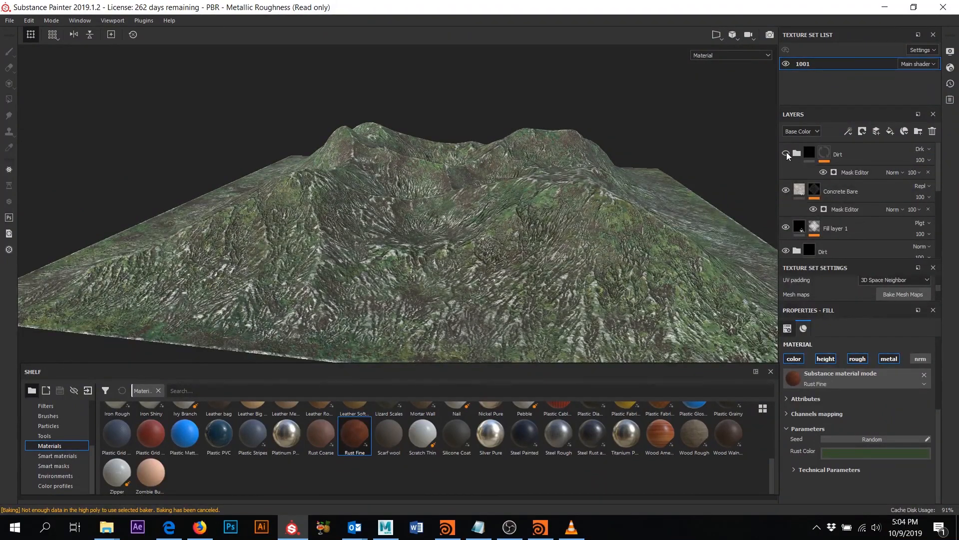
click(787, 153)
click(785, 191)
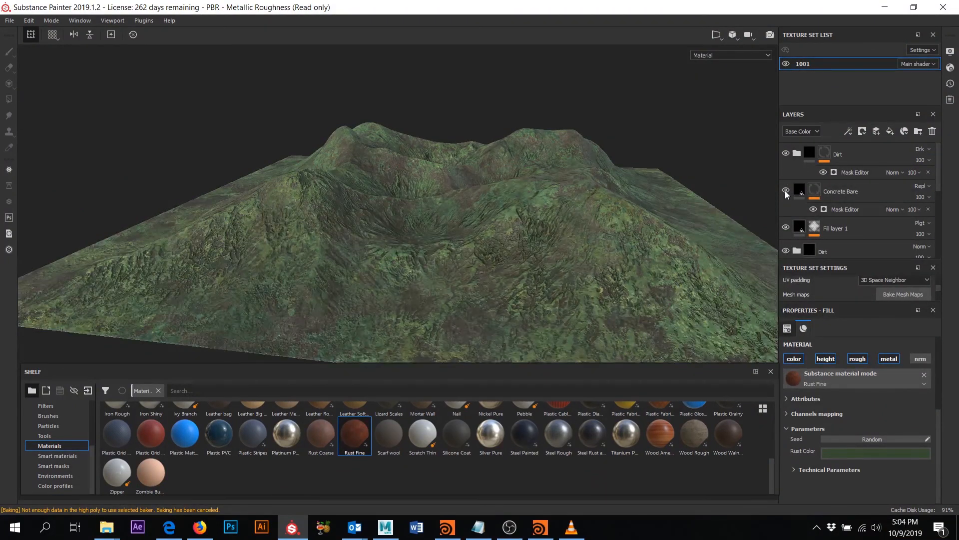
click(786, 190)
click(786, 190)
click(786, 191)
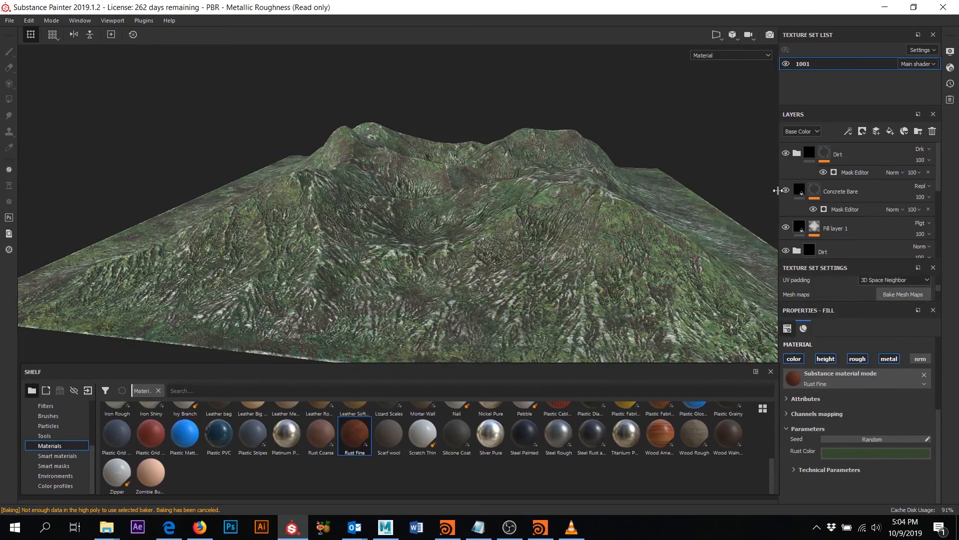
click(785, 190)
alt+drag(466, 176, 476, 231)
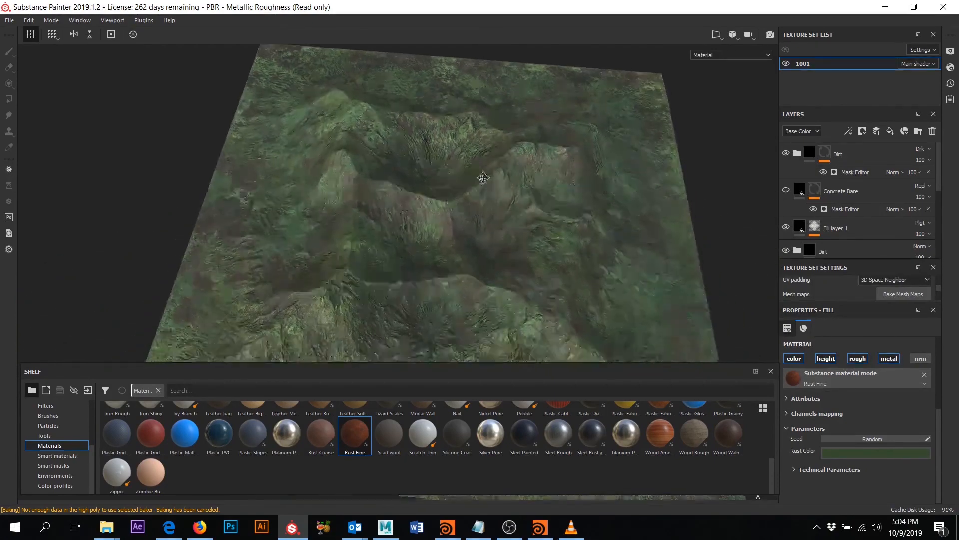
alt+right_drag(476, 231, 502, 259)
alt+drag(501, 258, 545, 186)
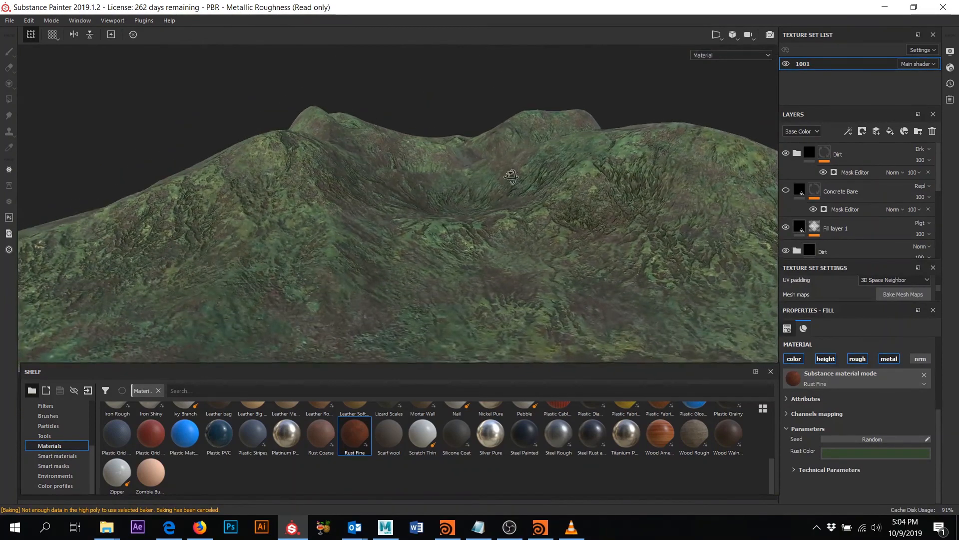
- Show Concrete Bare and move it to the top of the stack, above Dirt
click(788, 190)
click(801, 190)
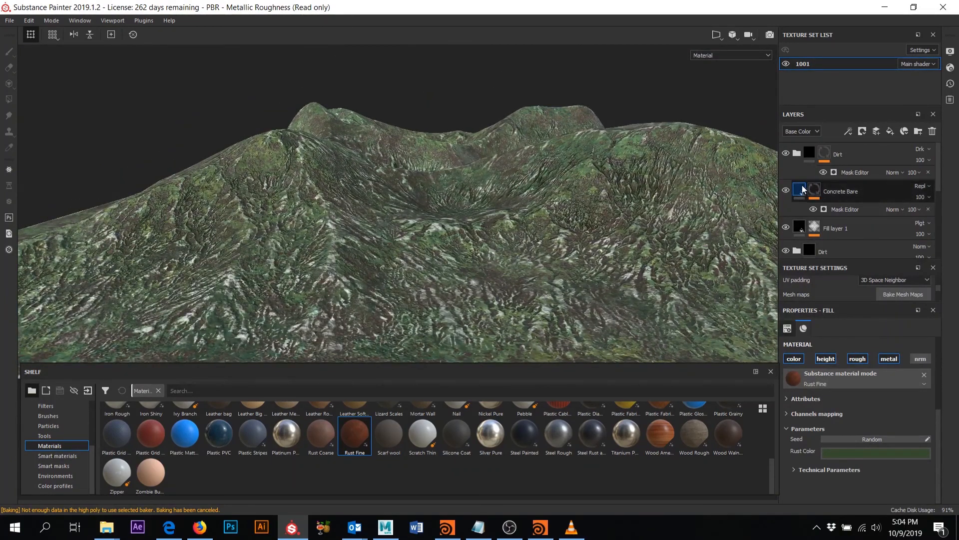
mouse_move(803, 189)
mouse_down()
mouse_move(806, 156)
mouse_move(819, 149)
mouse_up()
alt+drag(600, 198, 507, 206)
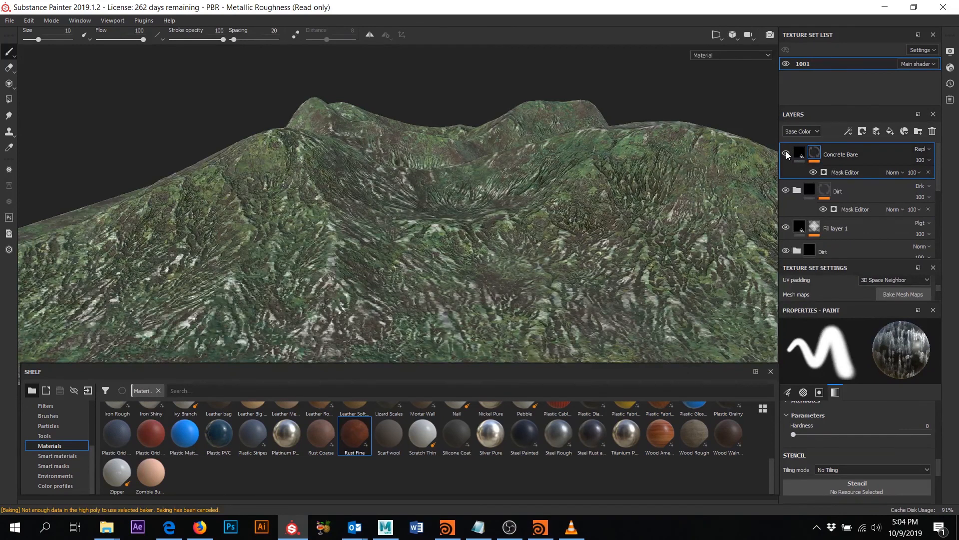
- Raise Concrete Bare's mask generator Texture 2 to 0.37 and Curvature to 0.79
click(846, 172)
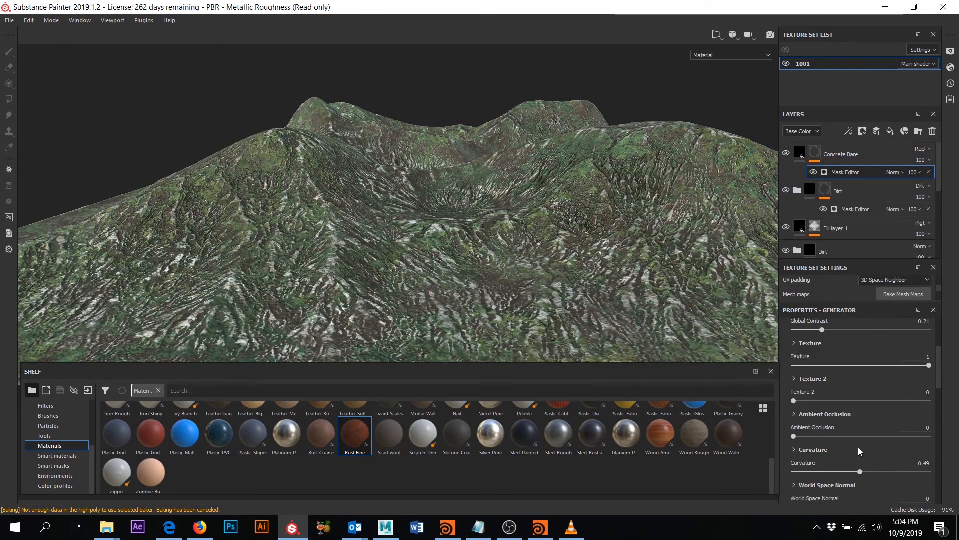
drag(816, 401, 844, 401)
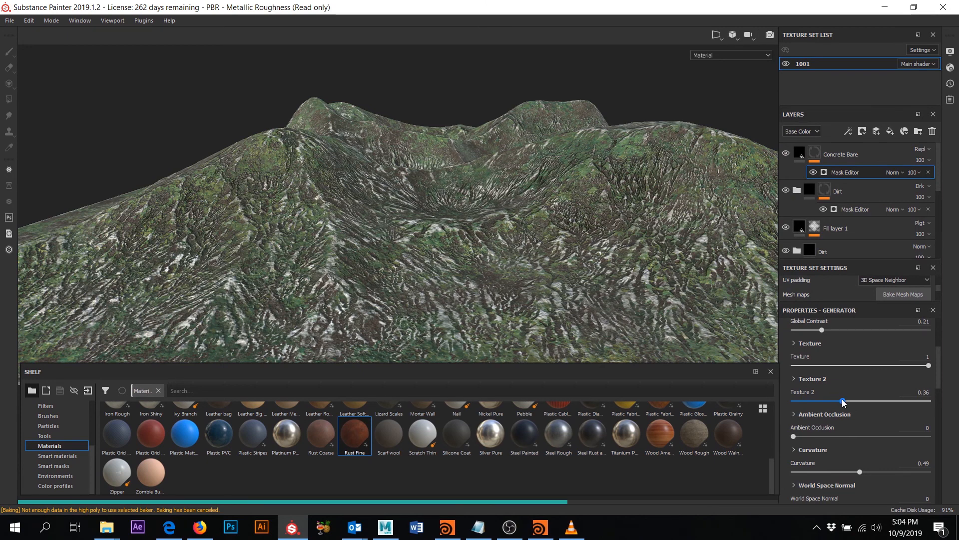
drag(860, 472, 883, 472)
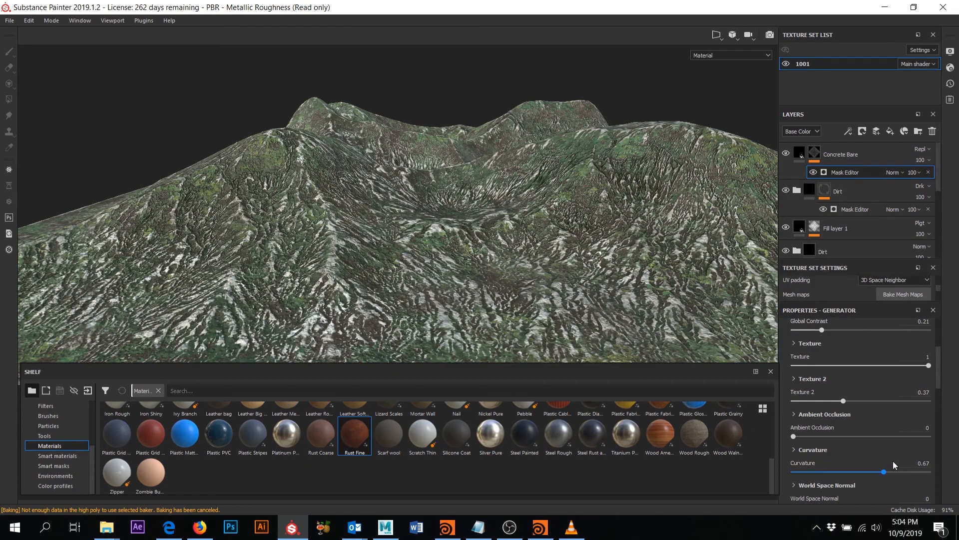
alt+drag(492, 229, 501, 247)
scroll(489, 223, down, 2)
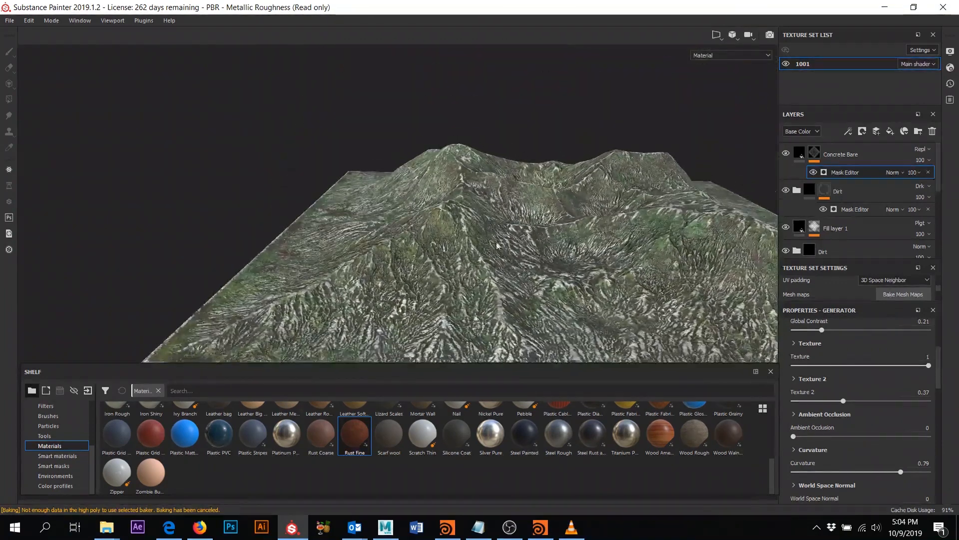
scroll(506, 252, up, 3)
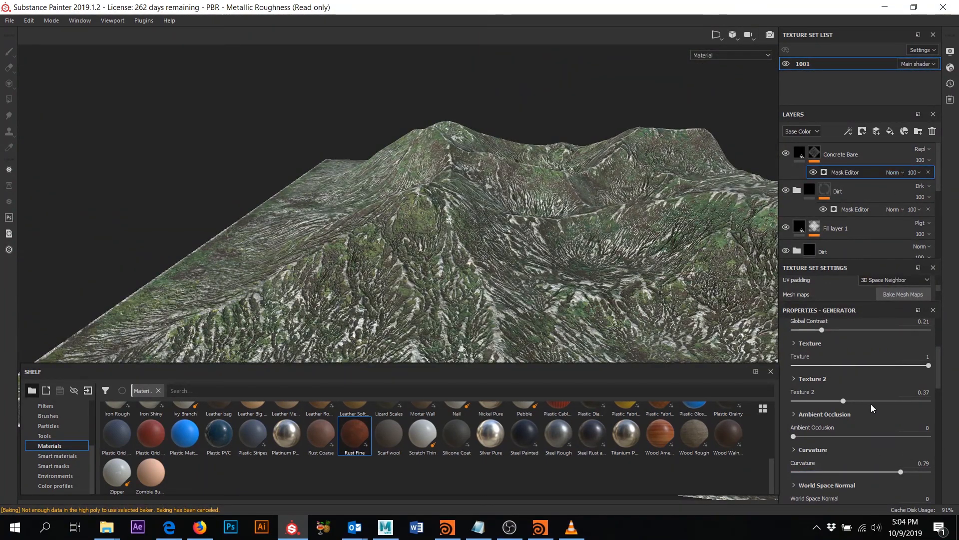
scroll(871, 409, down, 10)
- Try a light grey uniform colour, then return to the Concrete Bare layer's fill
click(869, 429)
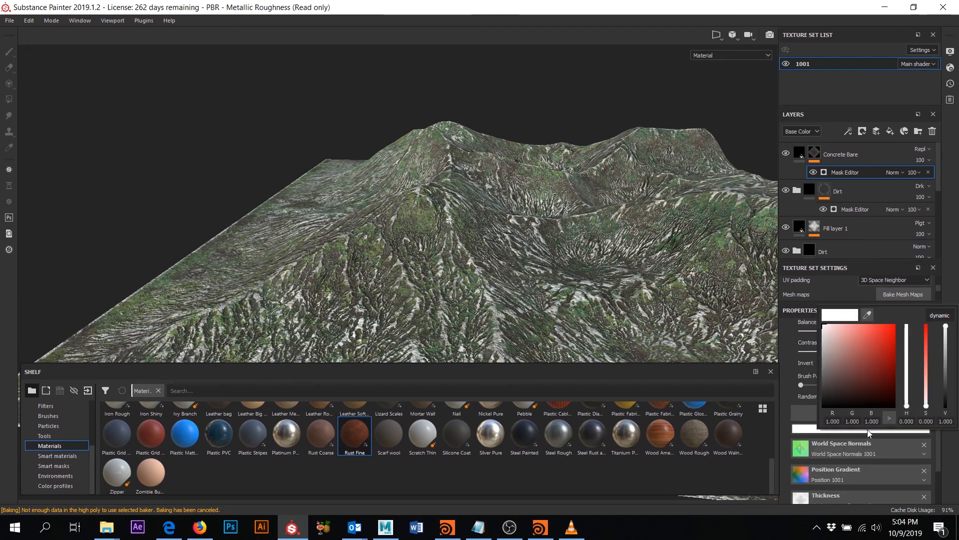
drag(844, 368, 829, 355)
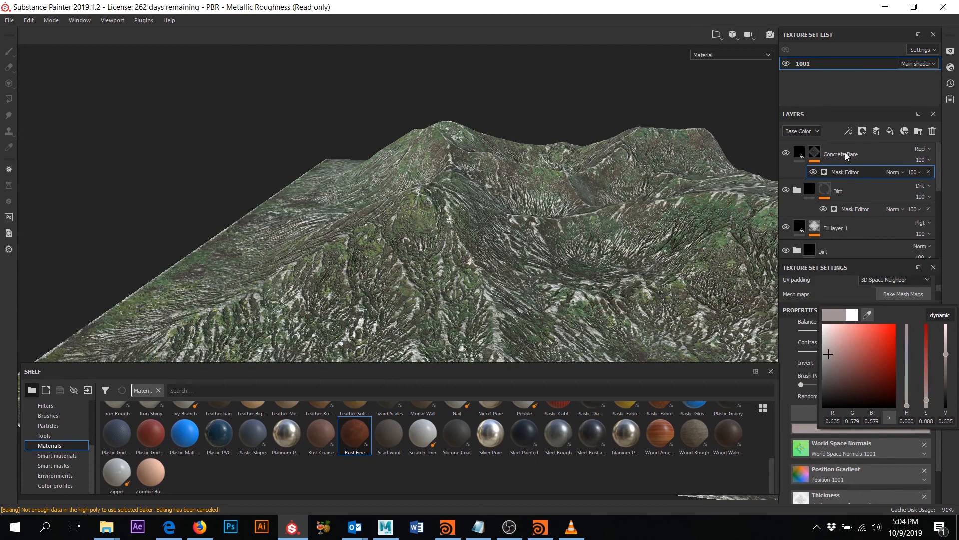
click(844, 170)
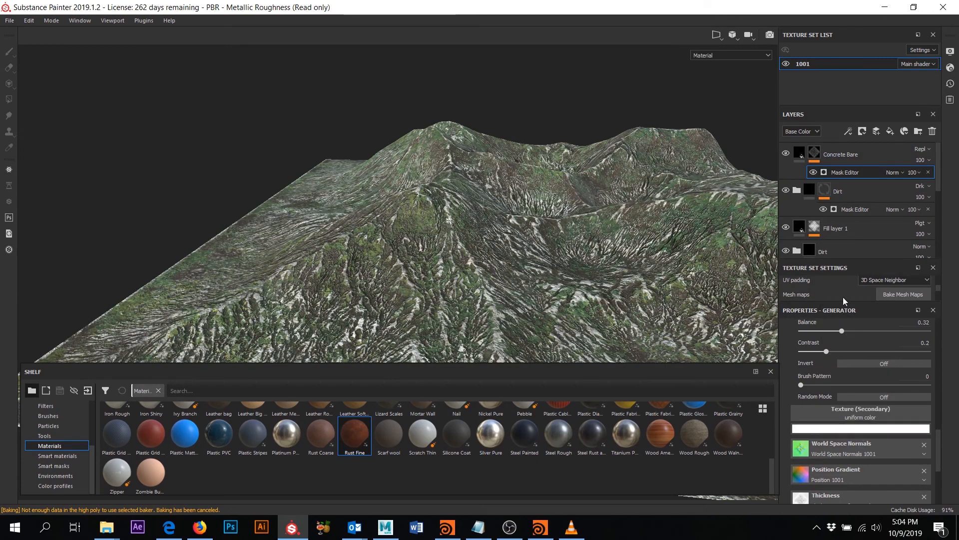
click(807, 157)
click(799, 156)
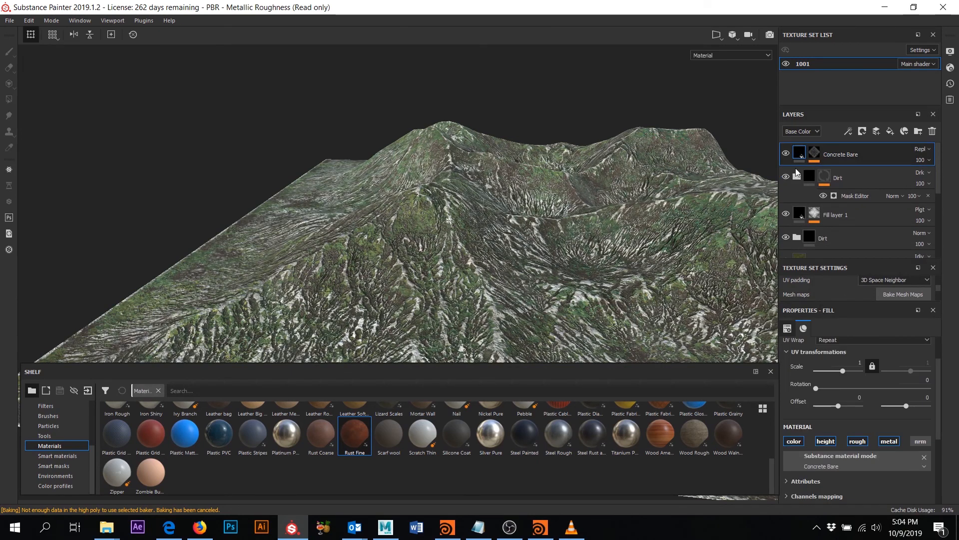
- Set the Concrete Bare material's Luminosity to 0.48 in the Material parameters
scroll(851, 470, up, 5)
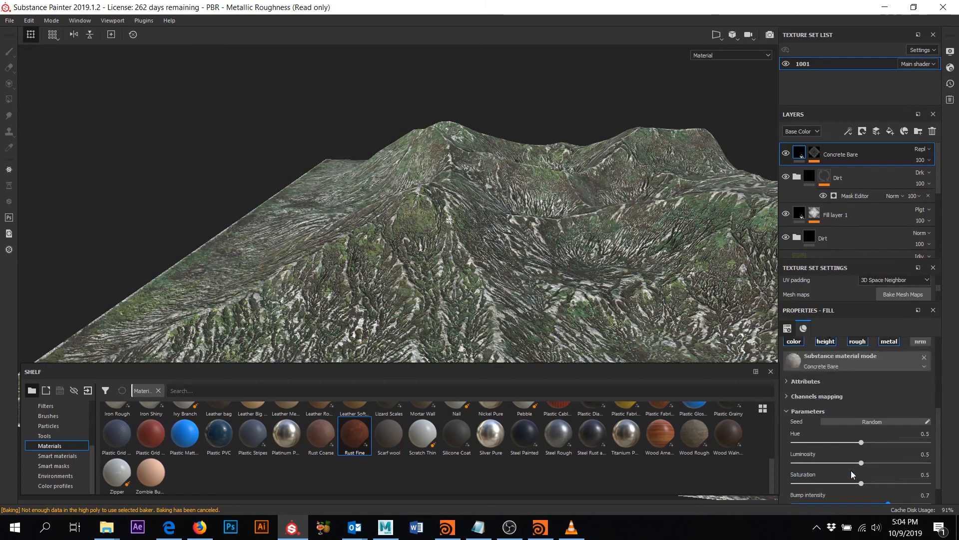
click(804, 328)
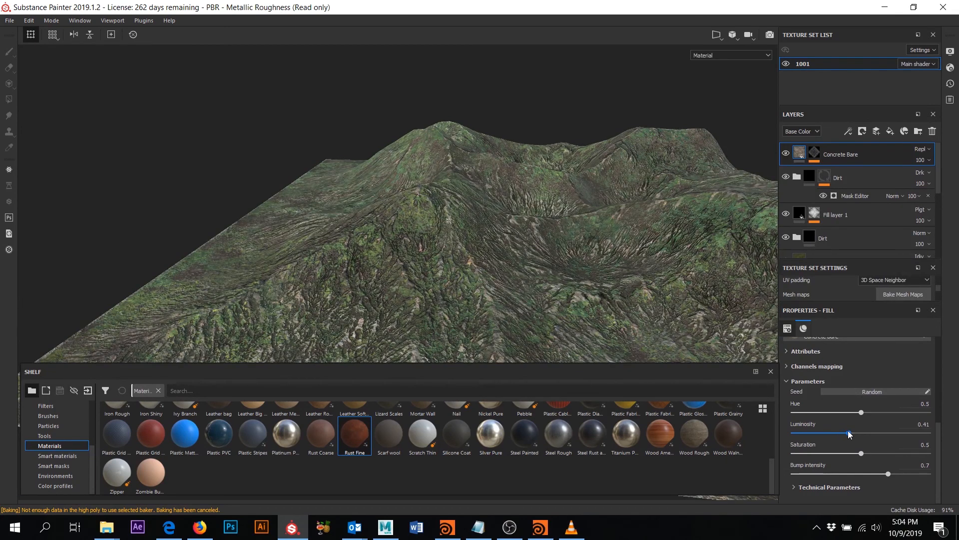
drag(850, 434, 859, 433)
alt+drag(593, 221, 422, 209)
scroll(560, 222, down, 3)
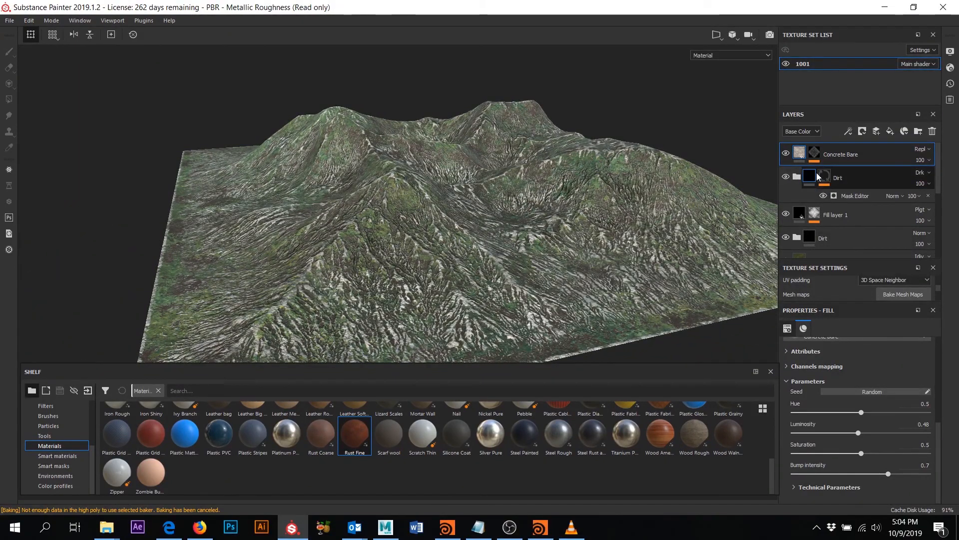
- Raise the Dirt folder's mask generator Curvature to 0.46
click(797, 175)
click(826, 176)
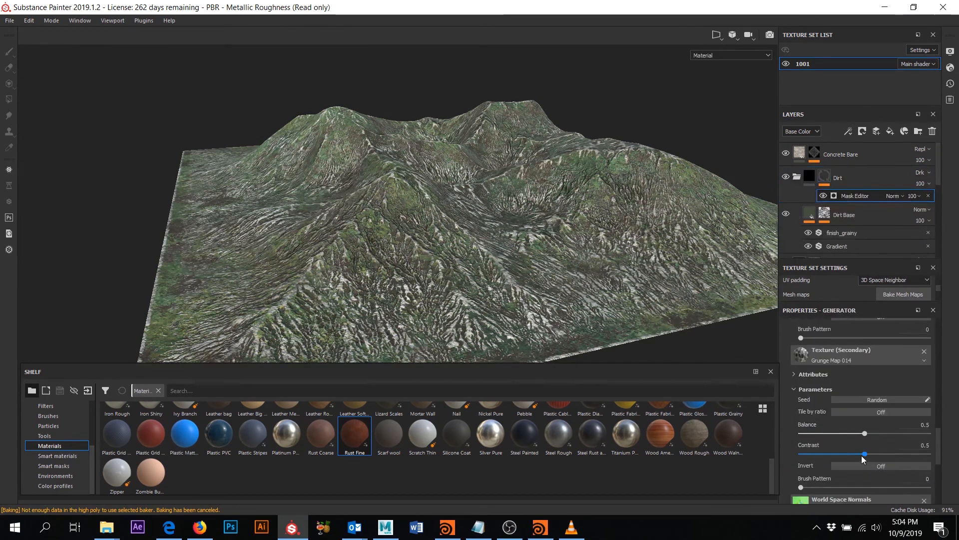
scroll(868, 458, down, 4)
scroll(888, 434, down, 5)
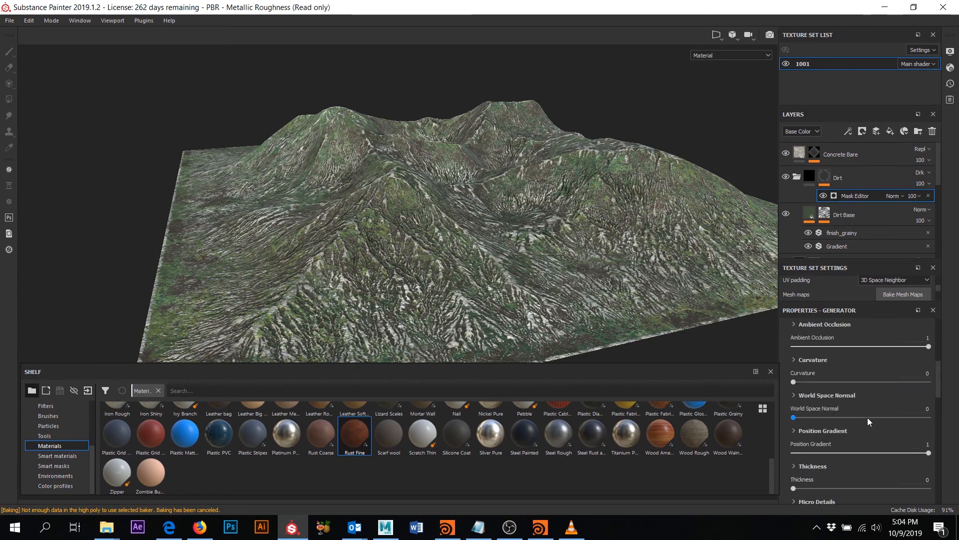
click(813, 382)
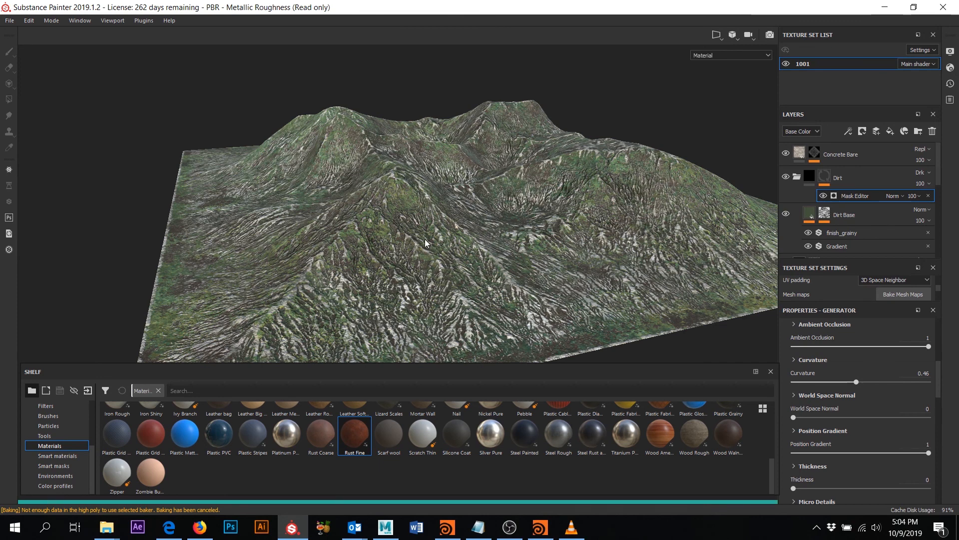
- Orbit the terrain to check the dirt, then hide the Concrete Bare layer
alt+drag(479, 202, 484, 205)
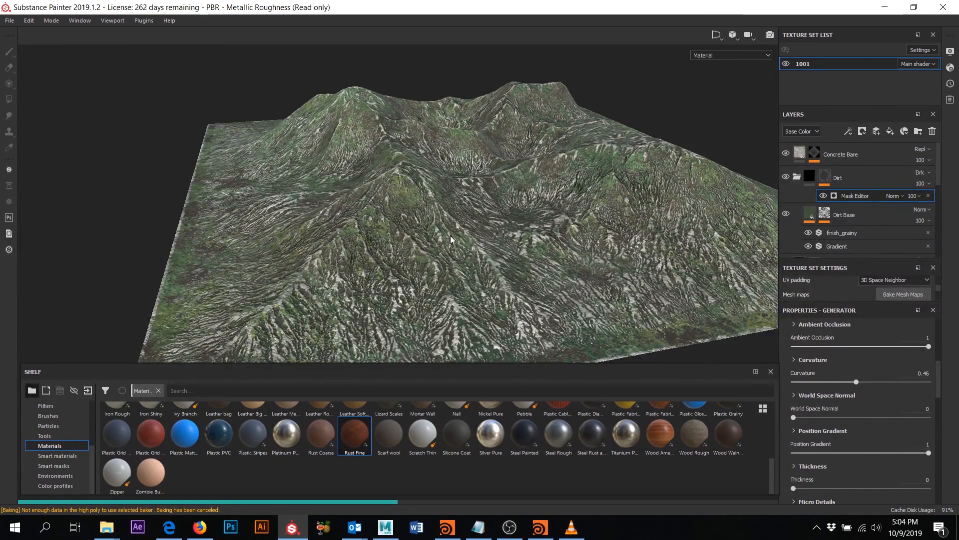
alt+drag(451, 236, 637, 203)
alt+drag(311, 246, 492, 239)
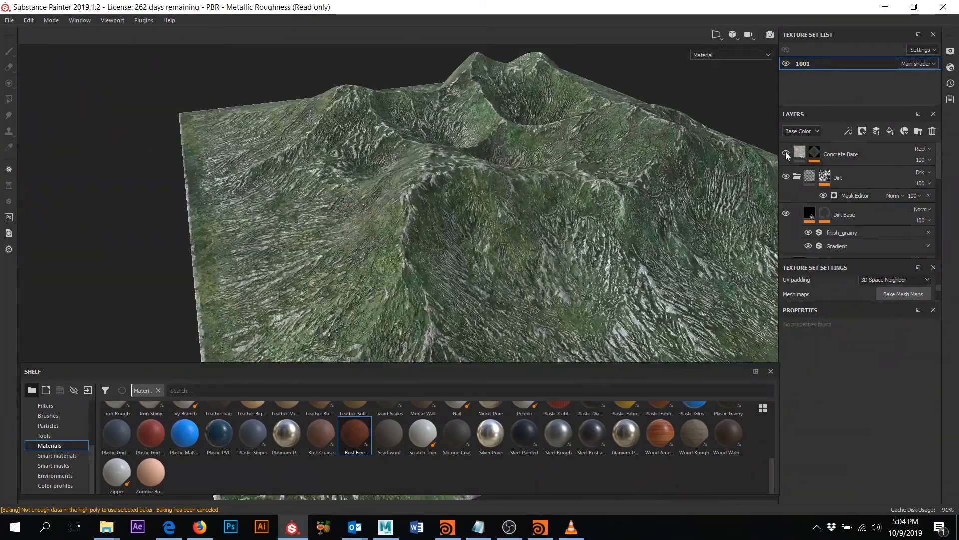
click(786, 153)
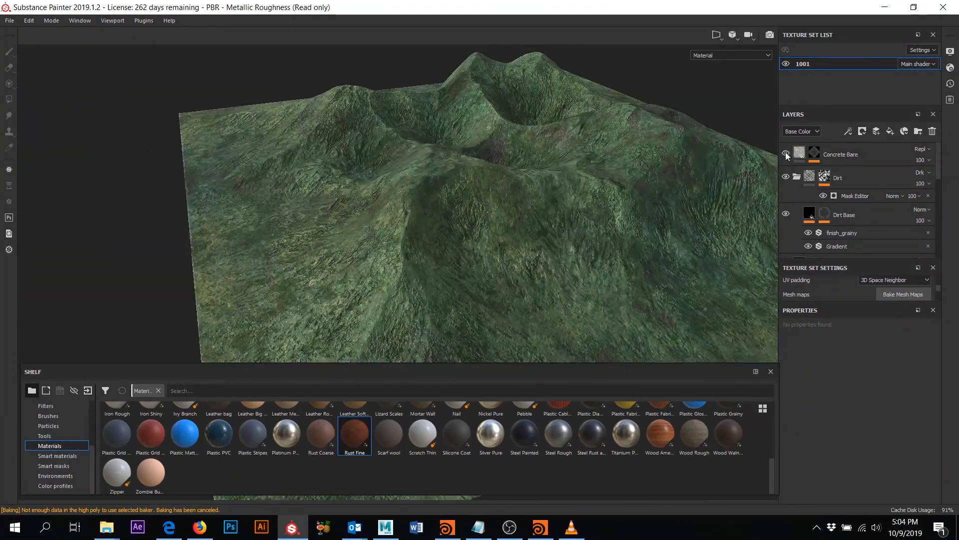
- Unhide Concrete Bare and set its Grunge Leaks mask Balance to 0.63 and Curvature to 0.83
click(786, 153)
click(814, 153)
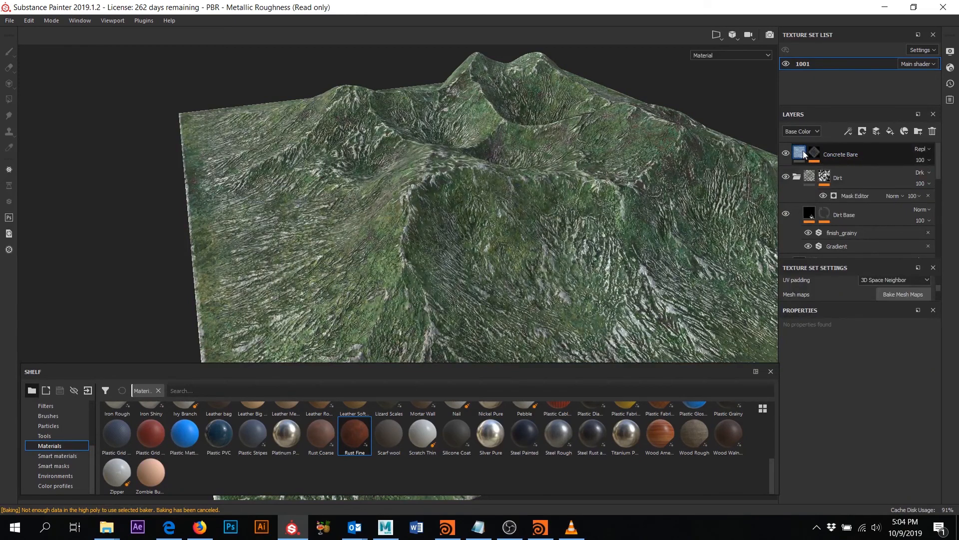
scroll(885, 414, down, 5)
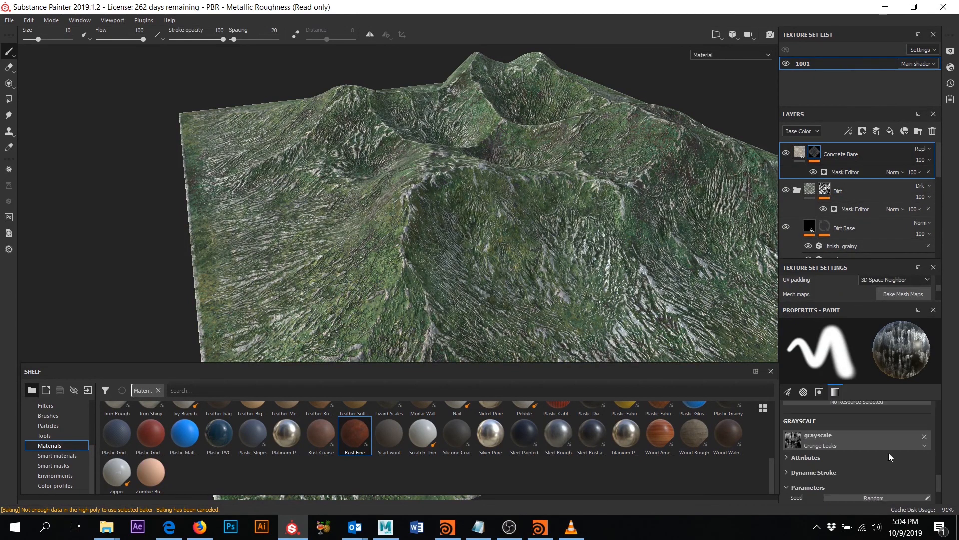
scroll(865, 473, down, 1)
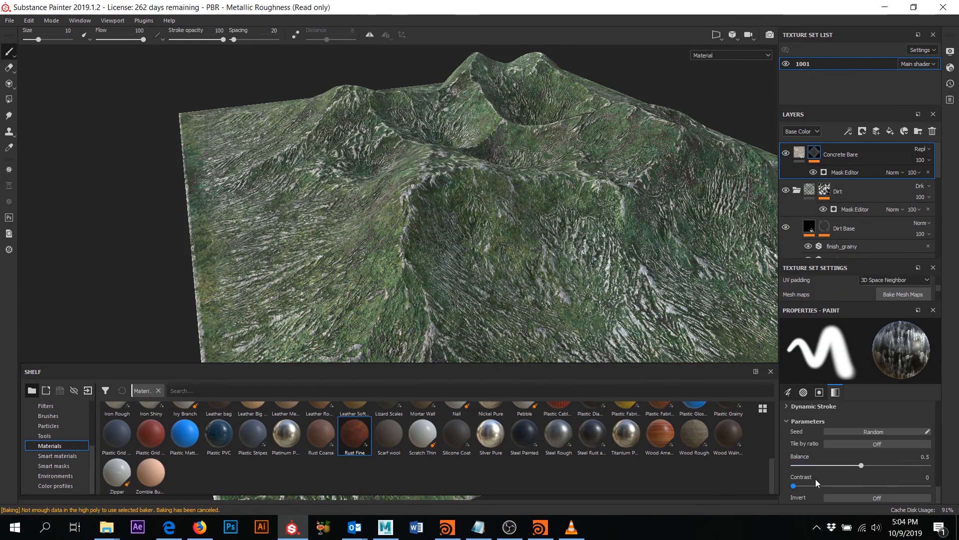
click(879, 465)
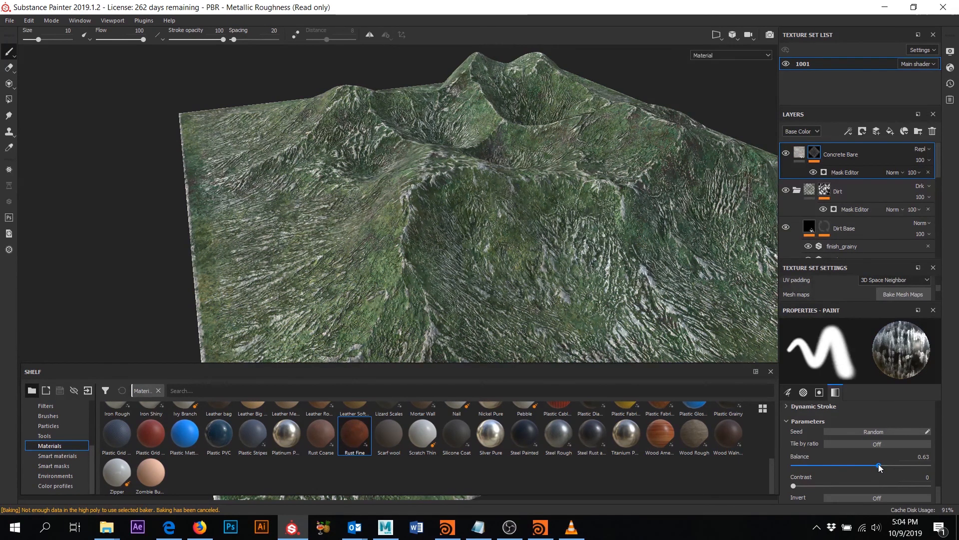
click(840, 172)
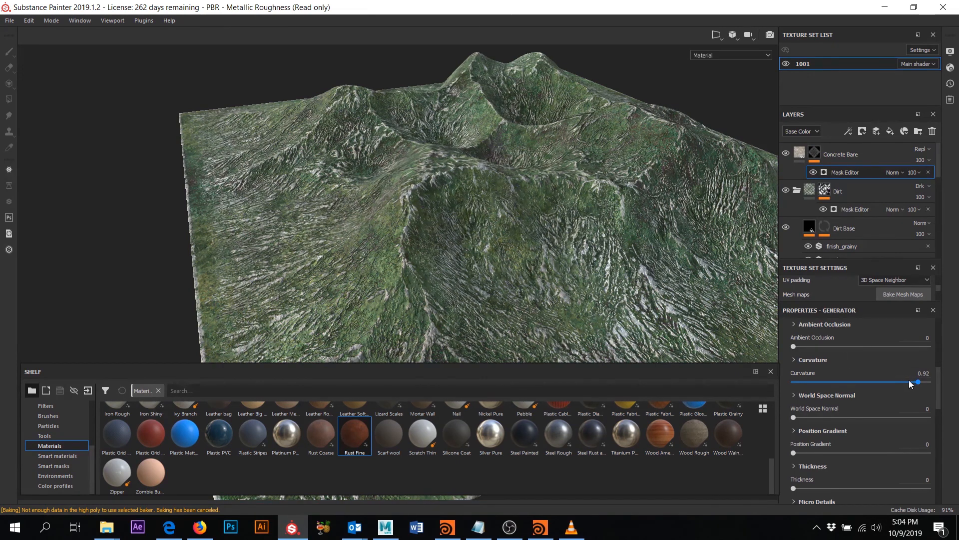
drag(902, 381, 905, 382)
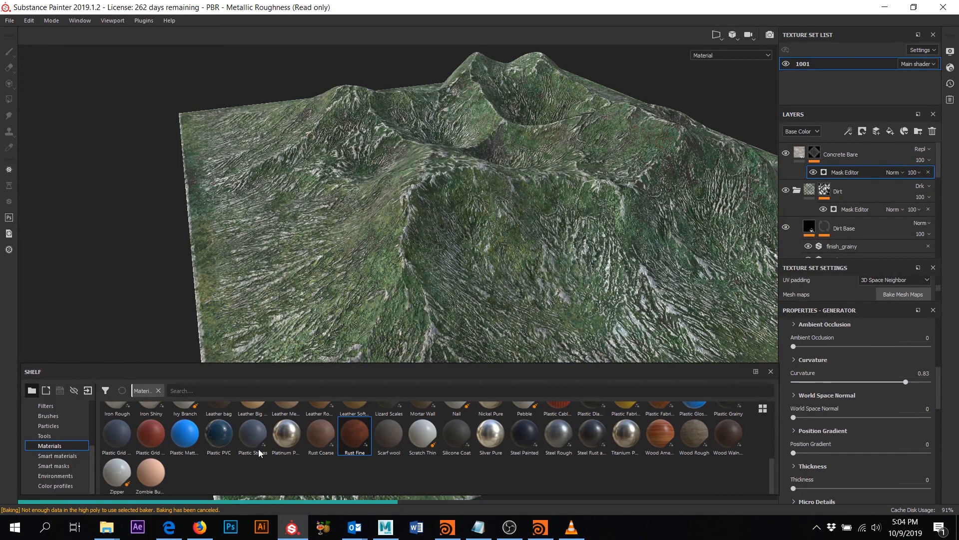
- Add the Concrete Bare material from the shelf as a new top layer
scroll(358, 461, up, 2)
scroll(276, 445, up, 1)
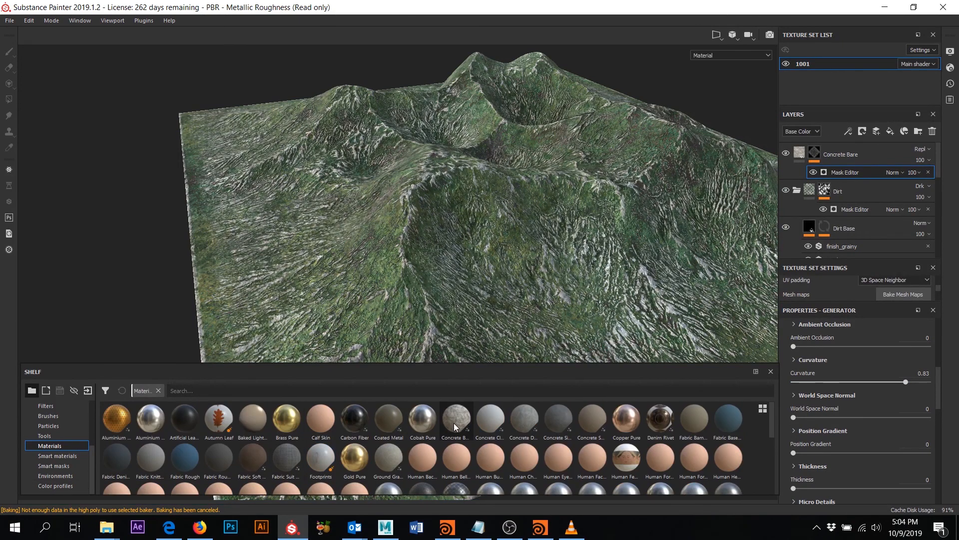
drag(456, 422, 798, 155)
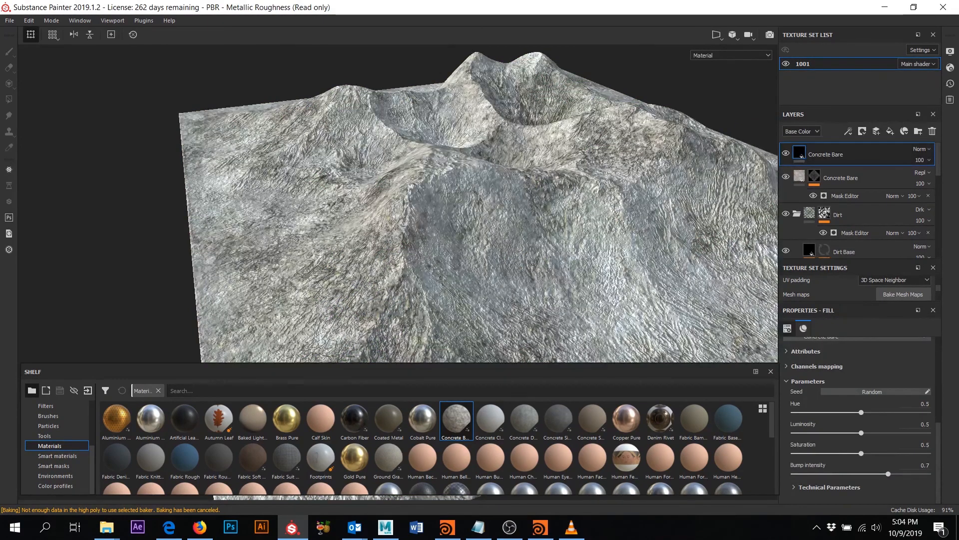
- Apply the Edges Strong smart mask to the new Concrete Bare layer
click(76, 469)
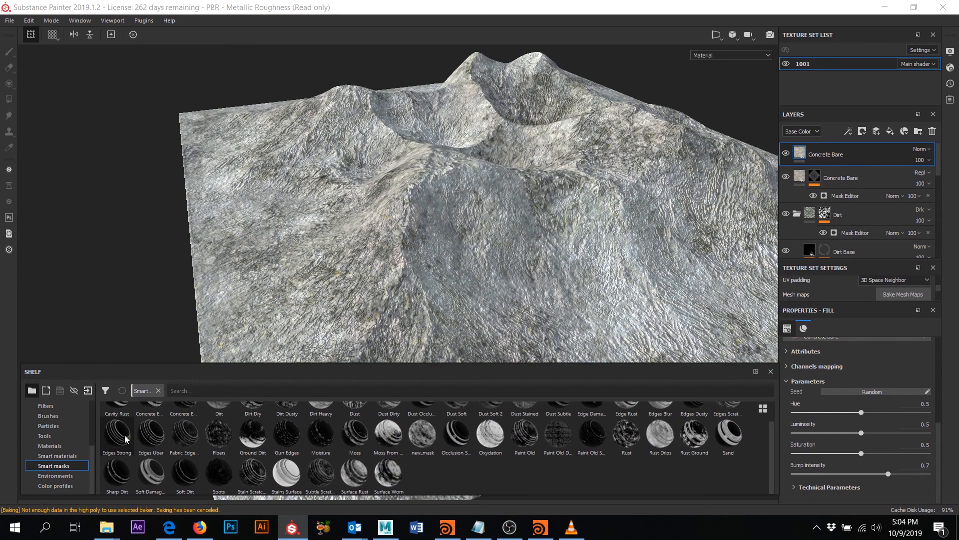
mouse_move(195, 437)
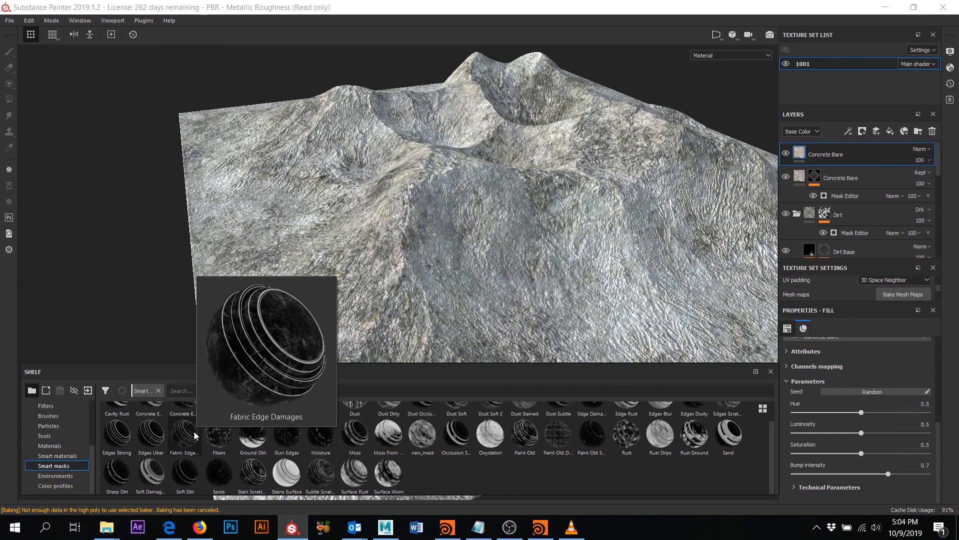
scroll(196, 444, up, 1)
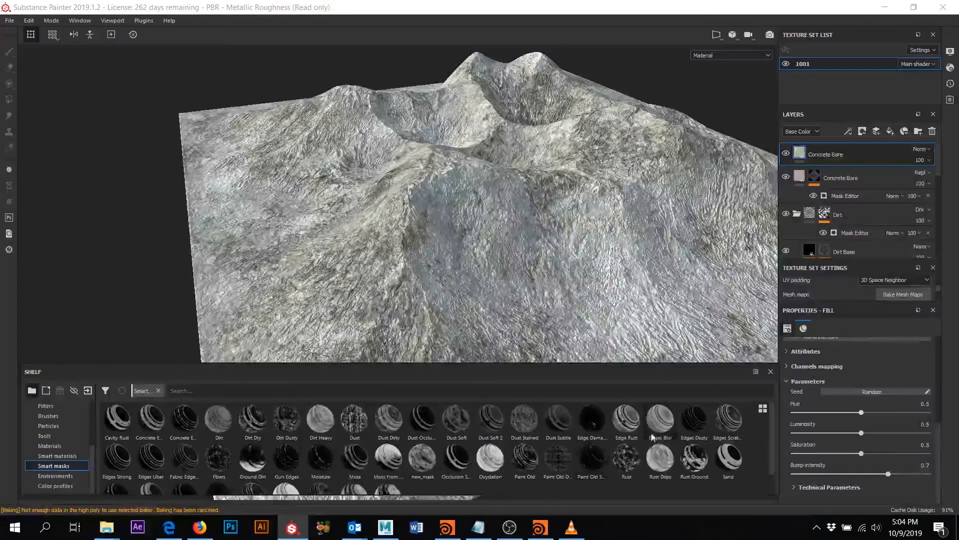
drag(121, 458, 838, 158)
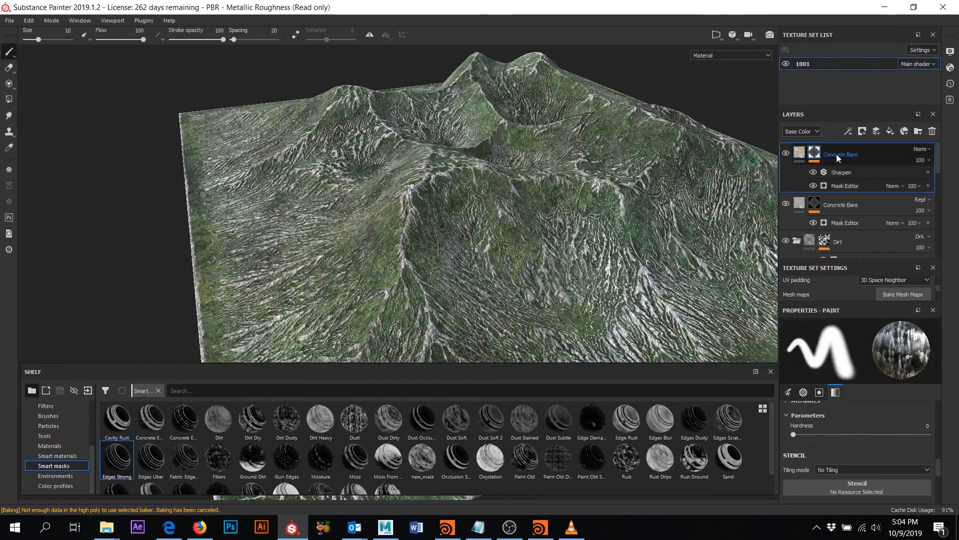
- Switch the top Concrete Bare layer's blend mode to Lighten at 49 opacity
click(785, 154)
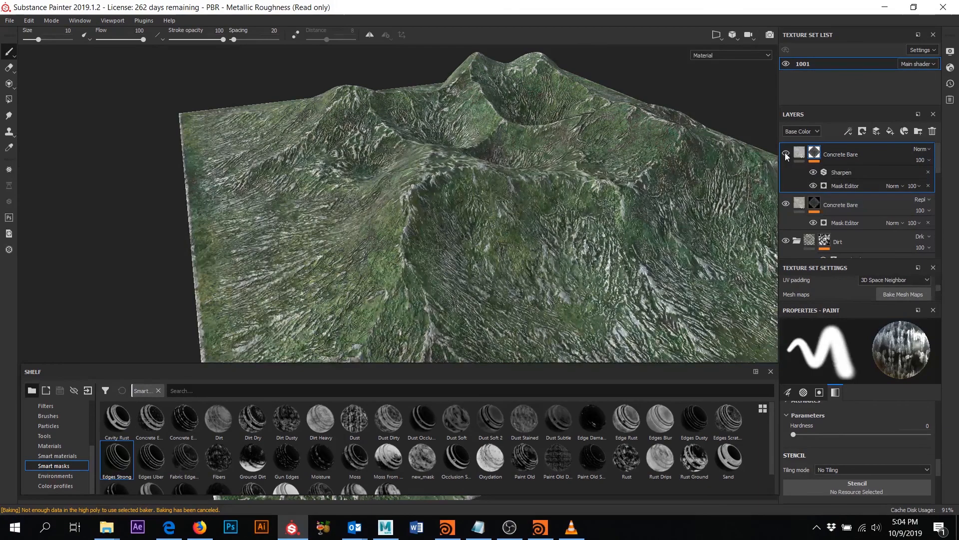
click(785, 153)
alt+drag(623, 168, 622, 192)
alt+drag(658, 180, 595, 189)
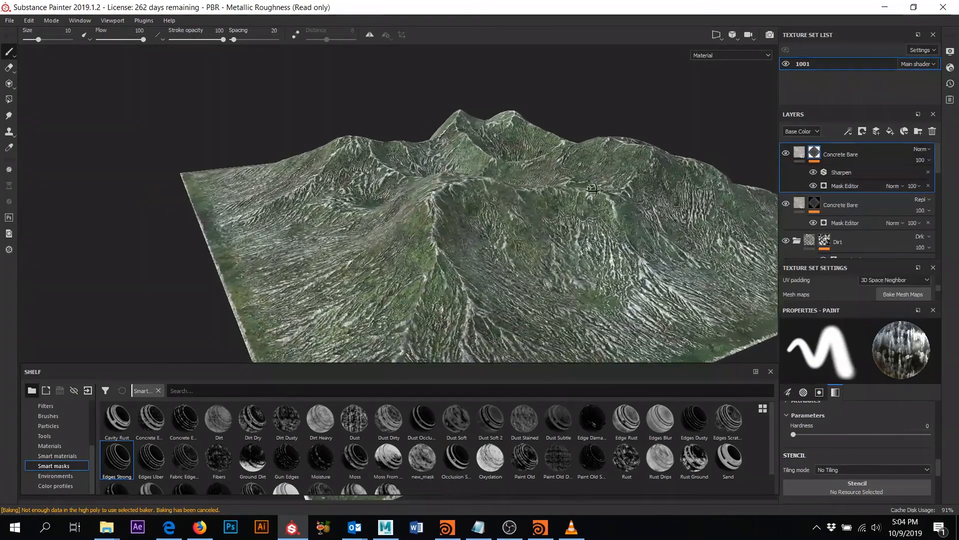
click(930, 161)
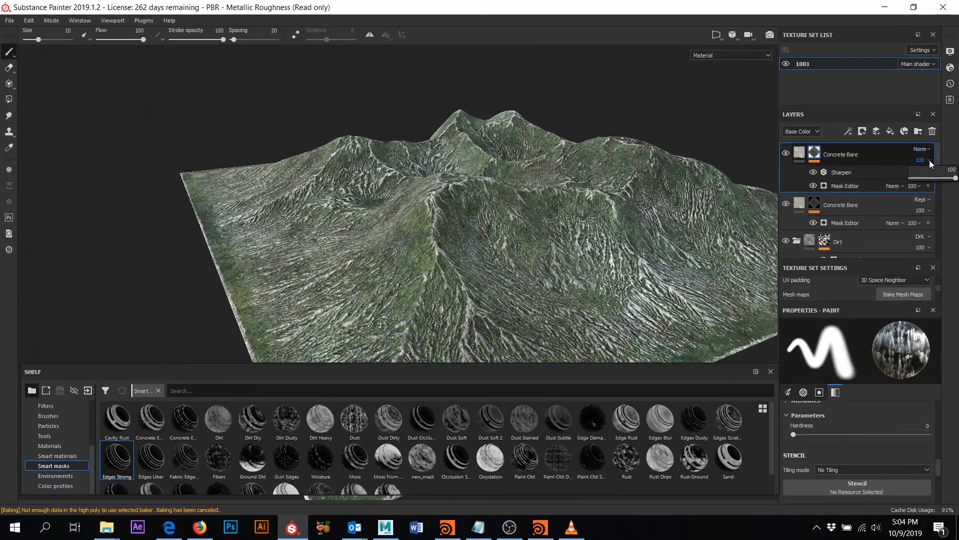
click(925, 151)
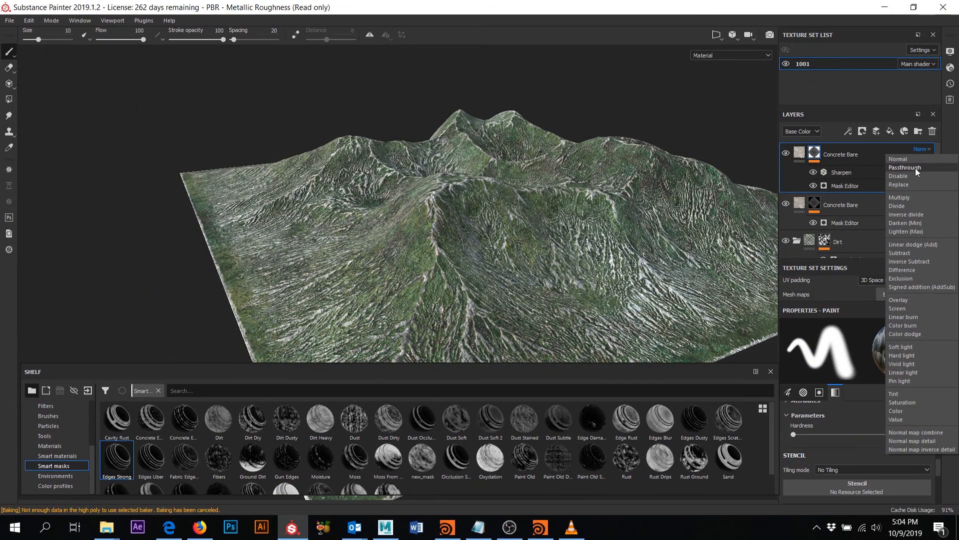
click(916, 168)
key(Down)
key(Down)
key(Down)
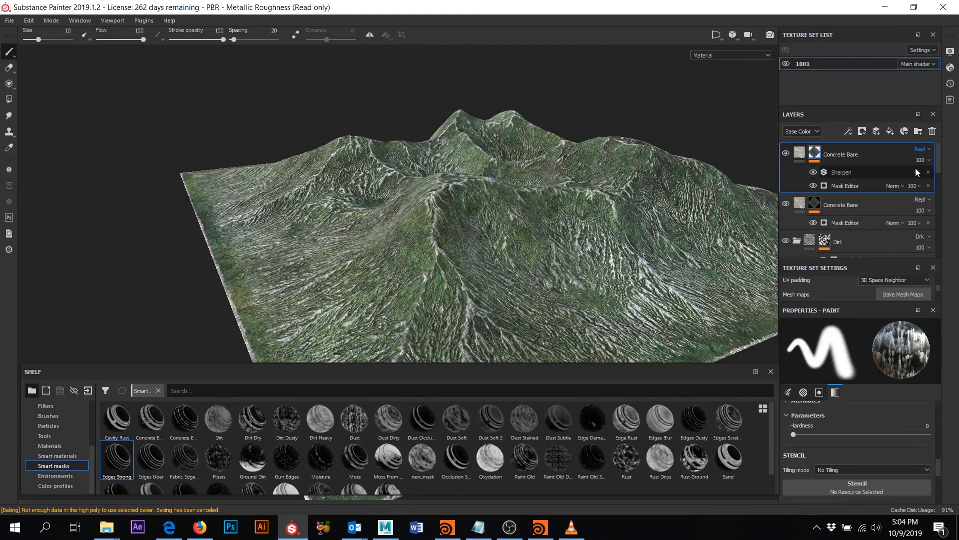
key(Down)
key(Down)
key(Down)
key(Down)
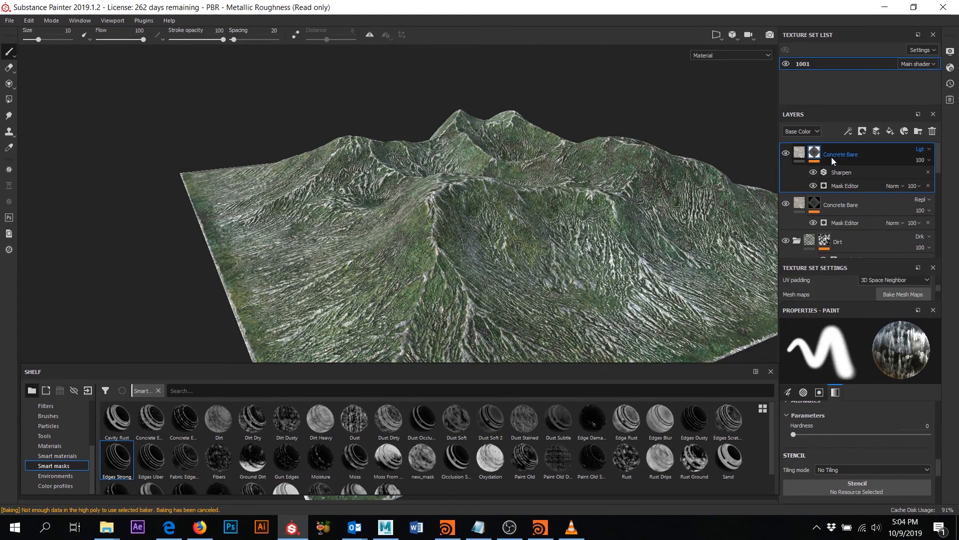
- Toggle the top Concrete Bare layer on and off and orbit the terrain to compare
click(788, 152)
click(787, 151)
click(788, 152)
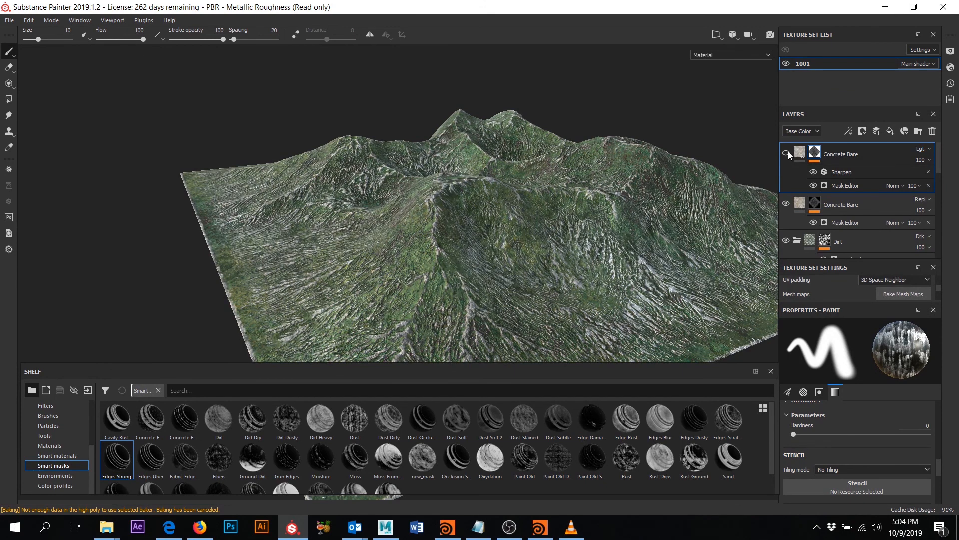
click(787, 151)
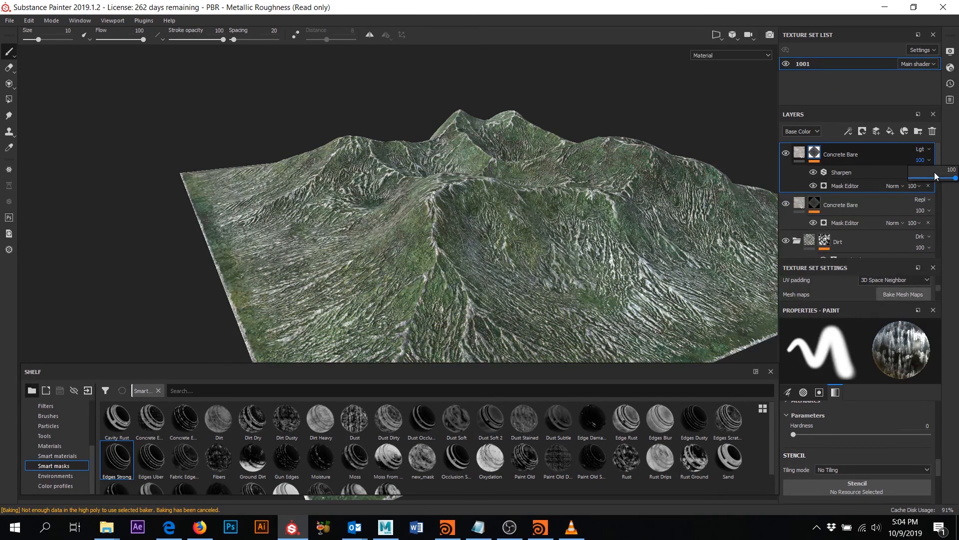
scroll(935, 175, down, 5)
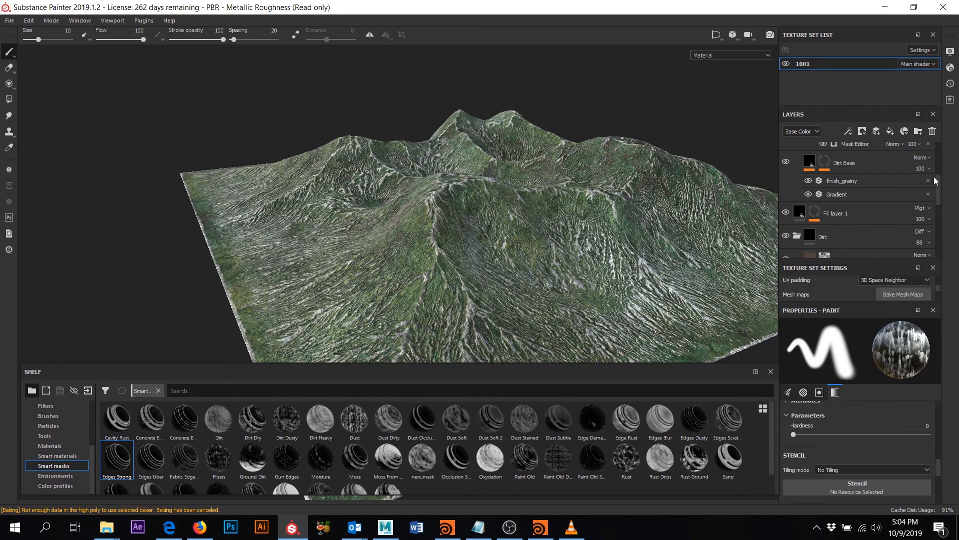
scroll(928, 169, up, 5)
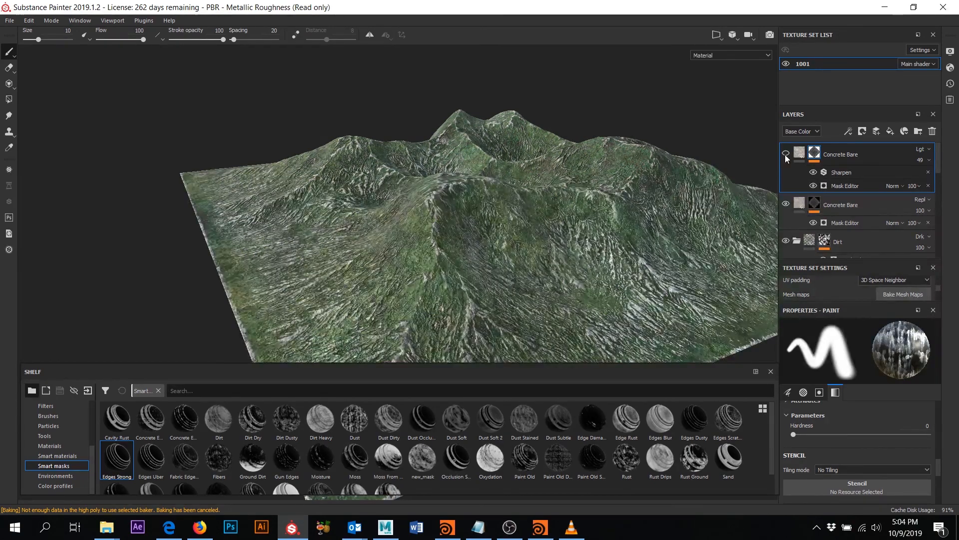
alt+drag(515, 202, 213, 294)
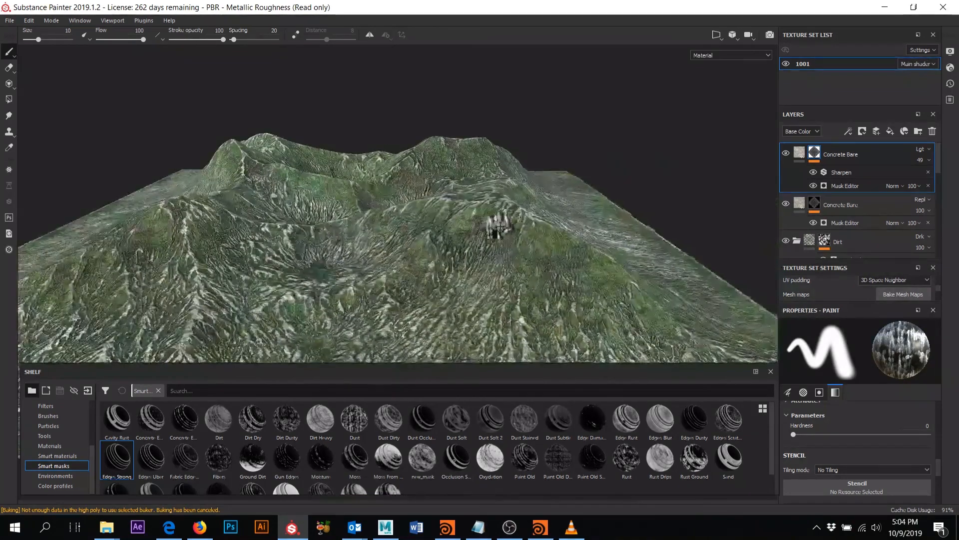
alt+drag(495, 224, 614, 199)
scroll(474, 245, up, 3)
scroll(472, 245, down, 3)
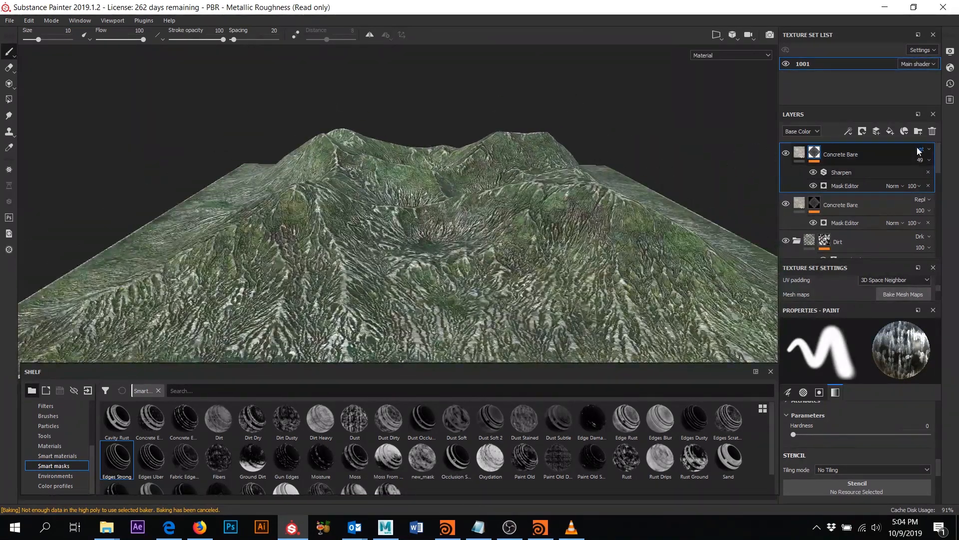
- Drop the top Concrete Bare fill's luminosity to 0.38 and move it below the other one
click(799, 152)
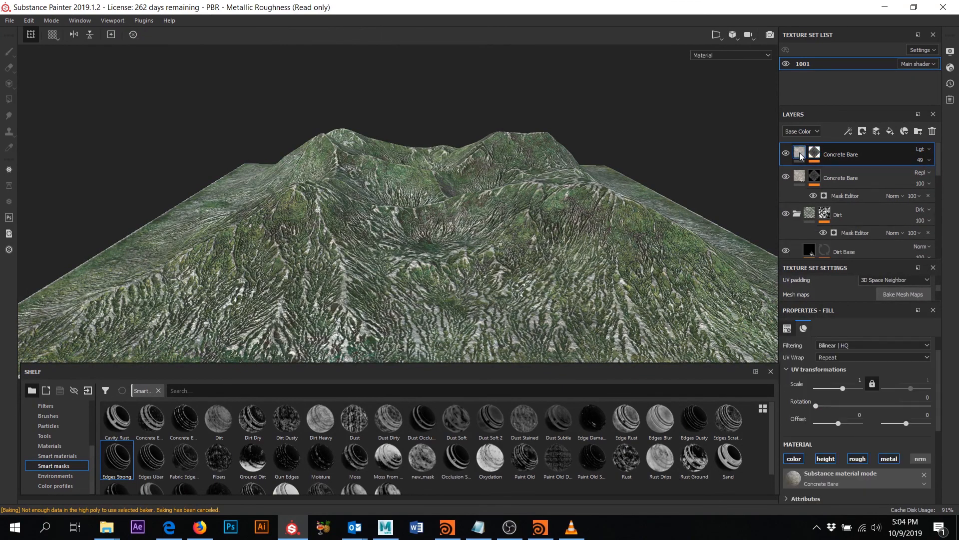
scroll(894, 460, down, 5)
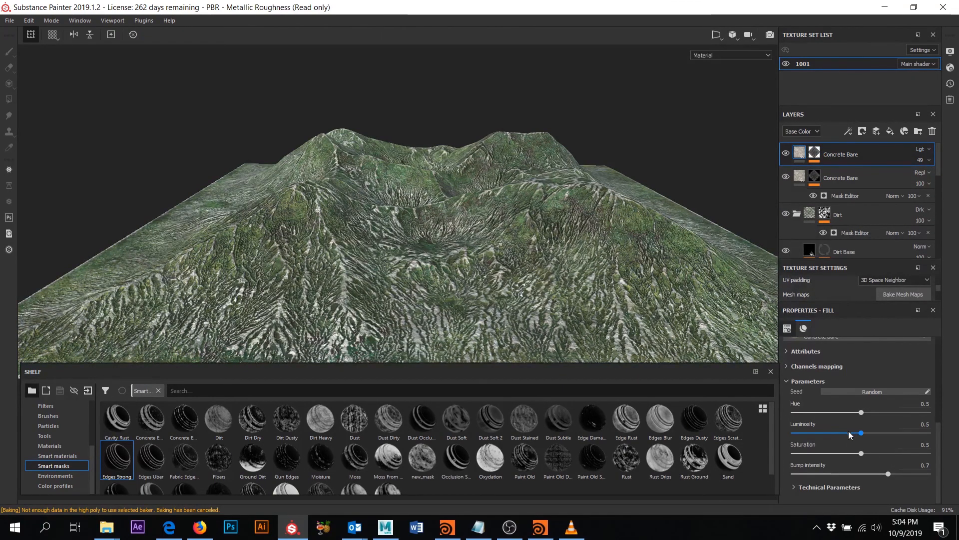
drag(848, 432, 844, 433)
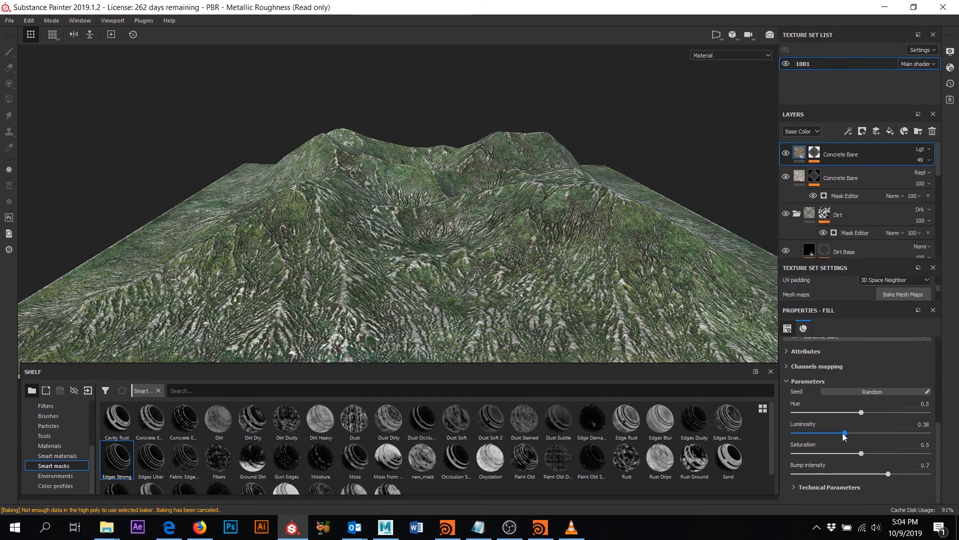
mouse_move(841, 178)
mouse_down()
mouse_move(834, 213)
mouse_move(845, 212)
mouse_move(840, 202)
mouse_up()
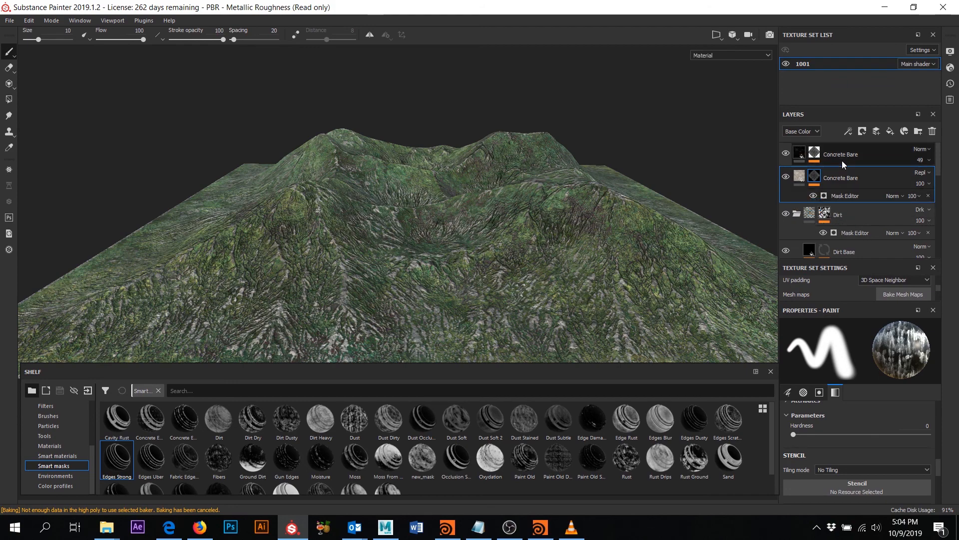
drag(844, 157, 850, 205)
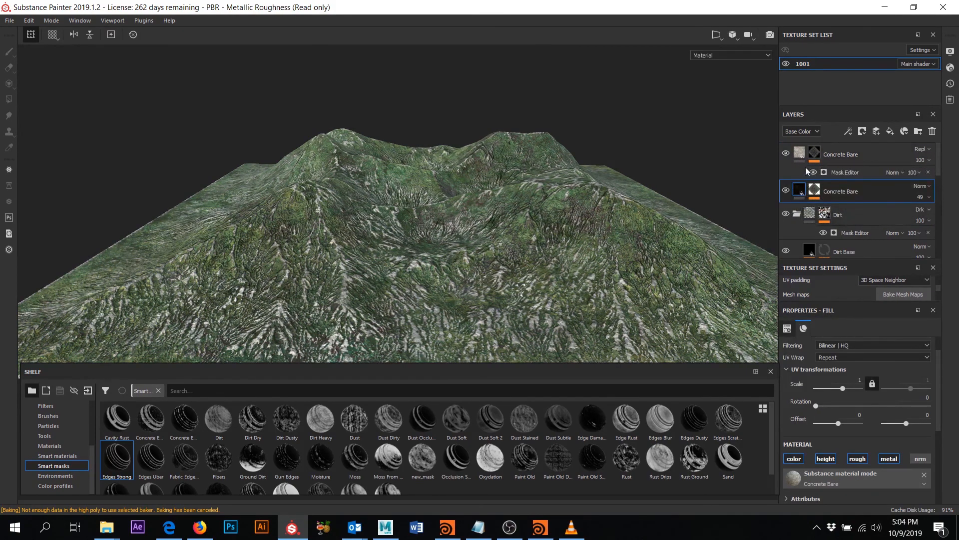
- Toggle both Concrete Bare layers' visibility to compare them, leaving both at 80 opacity
click(785, 153)
click(786, 154)
click(785, 154)
click(786, 191)
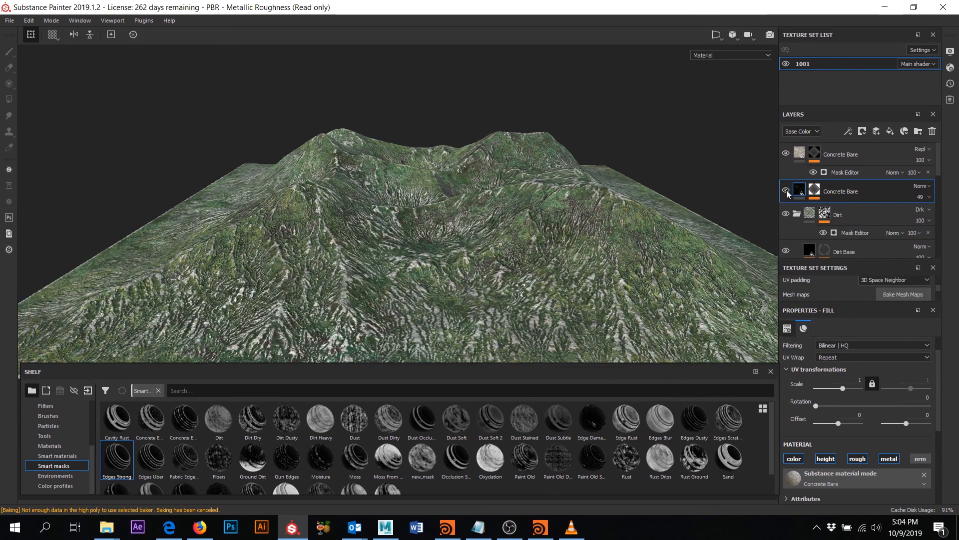
click(786, 191)
click(786, 192)
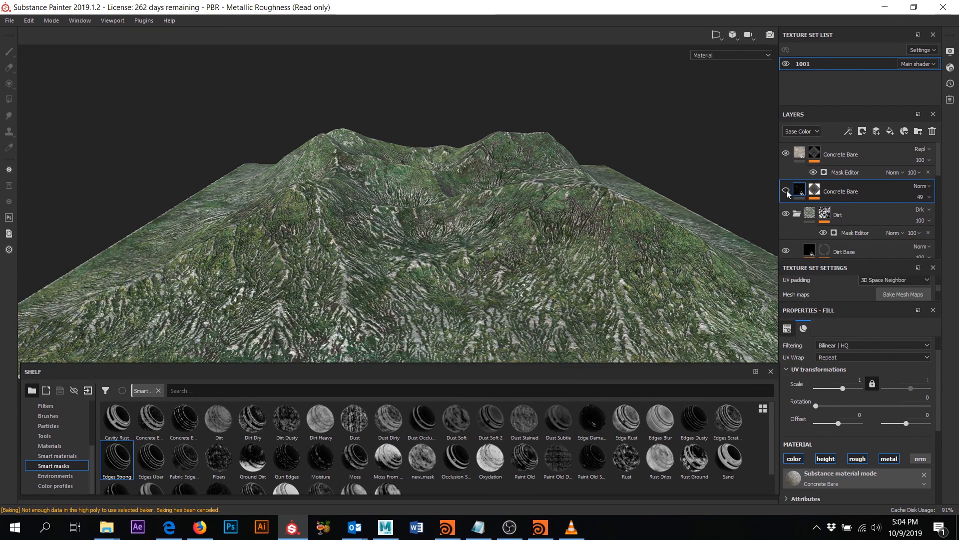
click(929, 160)
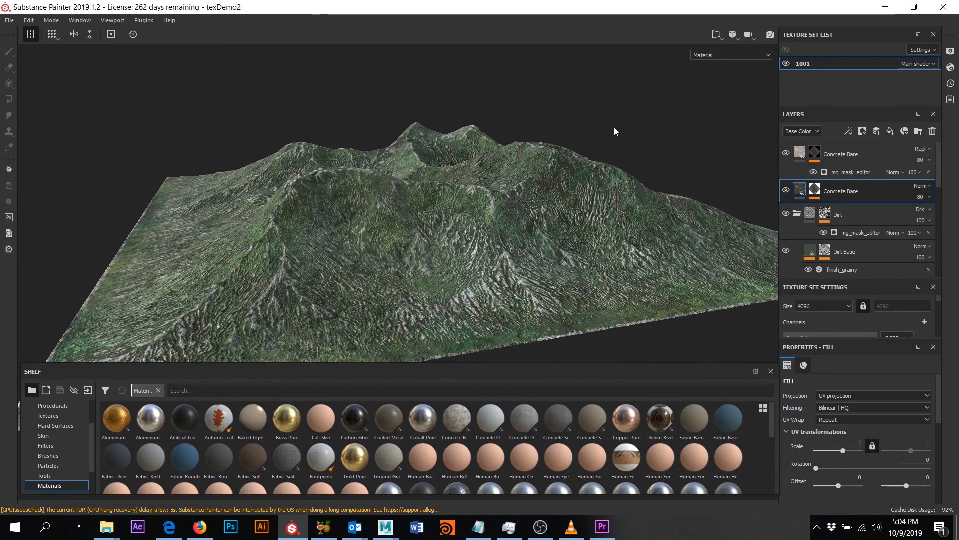
- Open the Export Textures dialog from the File menu for the texDemo2 terrain
mouse_move(621, 125)
alt+mouse_down()
mouse_move(560, 135)
mouse_move(554, 167)
mouse_move(610, 130)
alt+mouse_up()
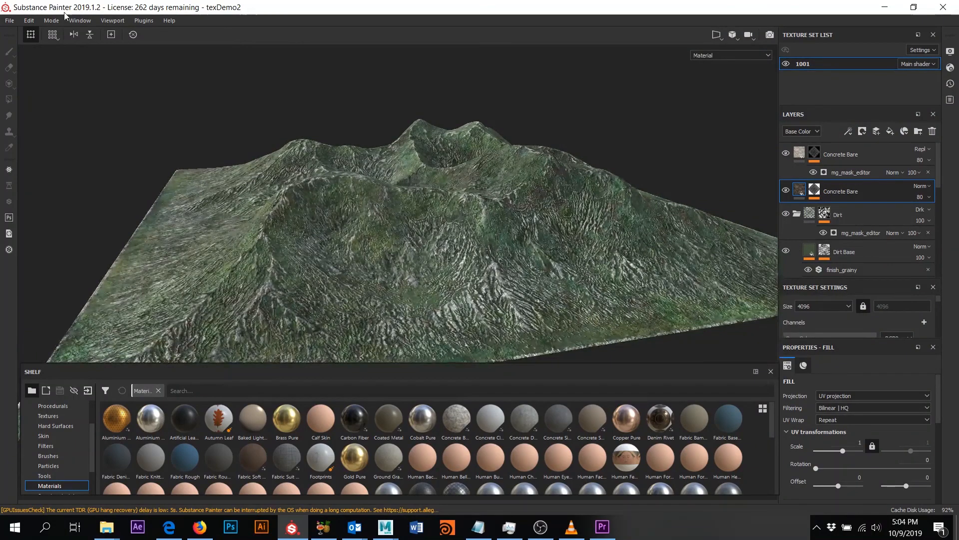
click(9, 21)
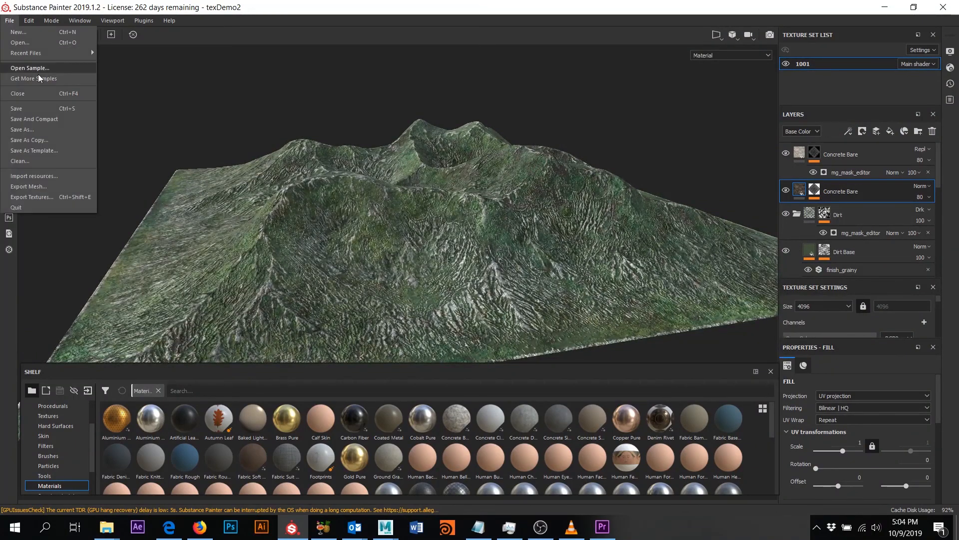
click(70, 197)
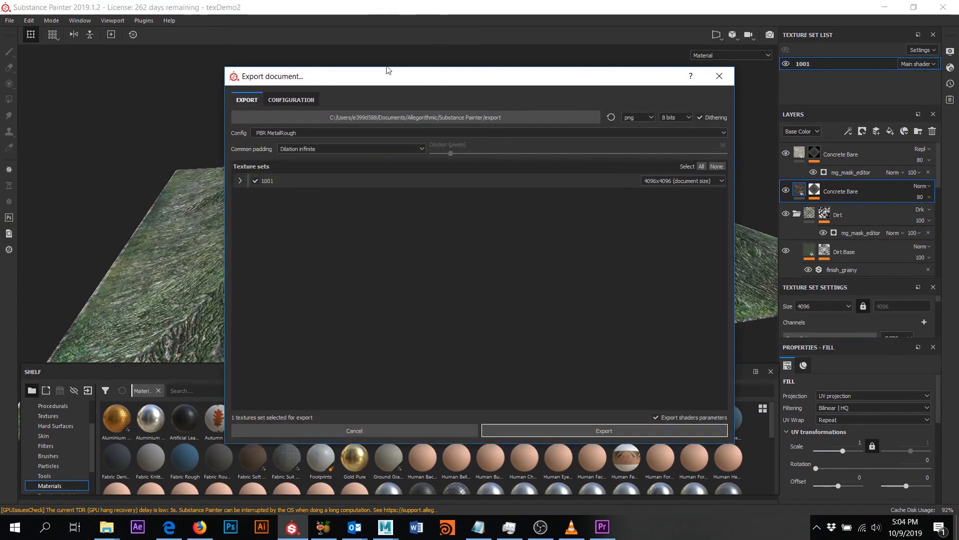
- Compare the Arnold output-map presets and choose Arnold 5 (AiStandard) as the export config
click(295, 100)
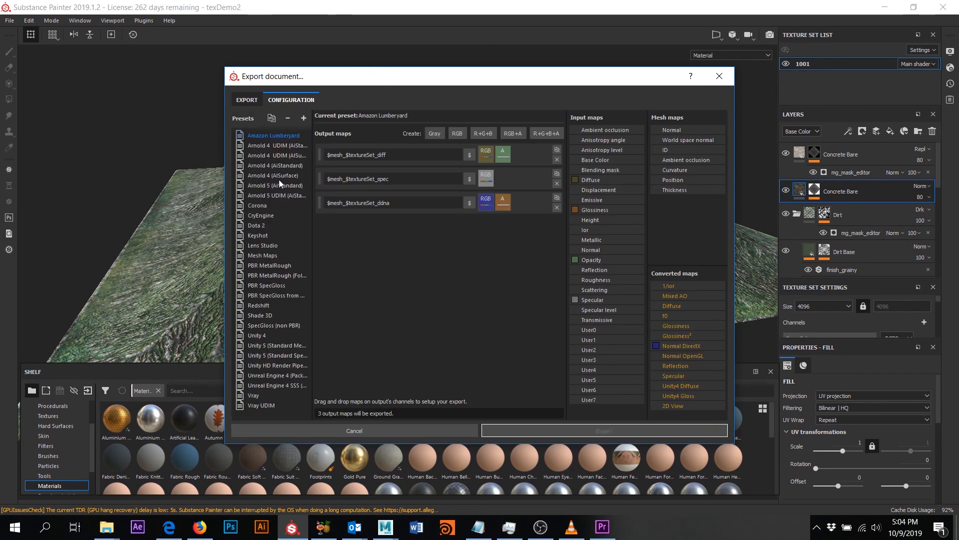
click(269, 168)
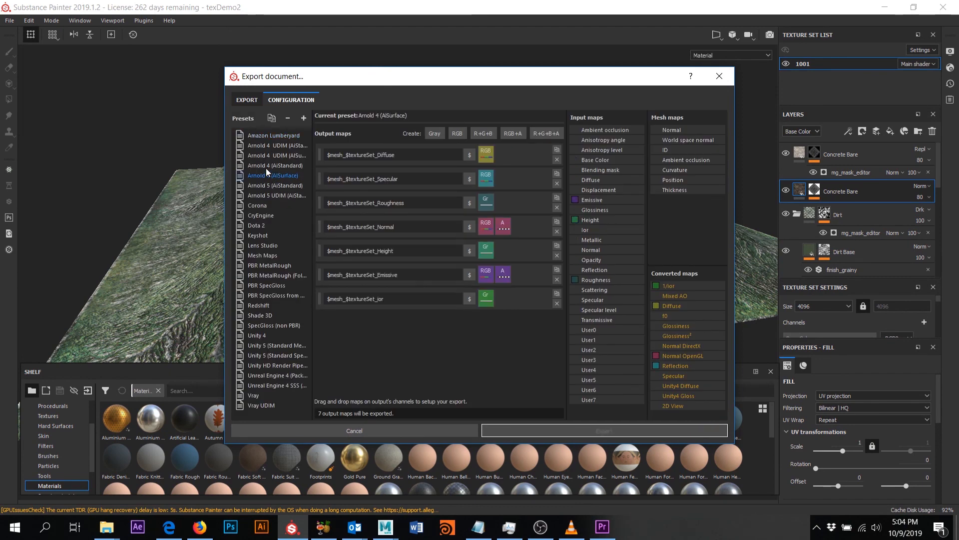
click(266, 185)
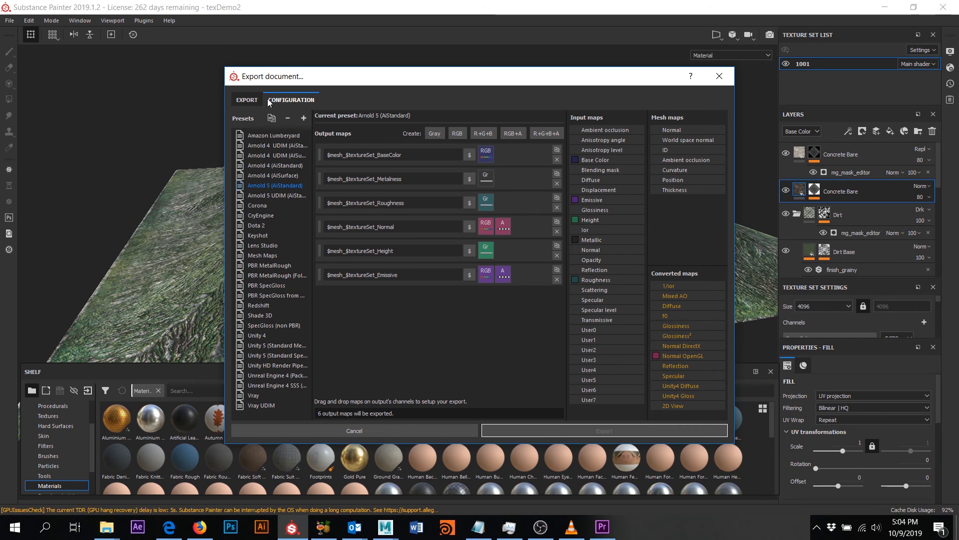
click(250, 100)
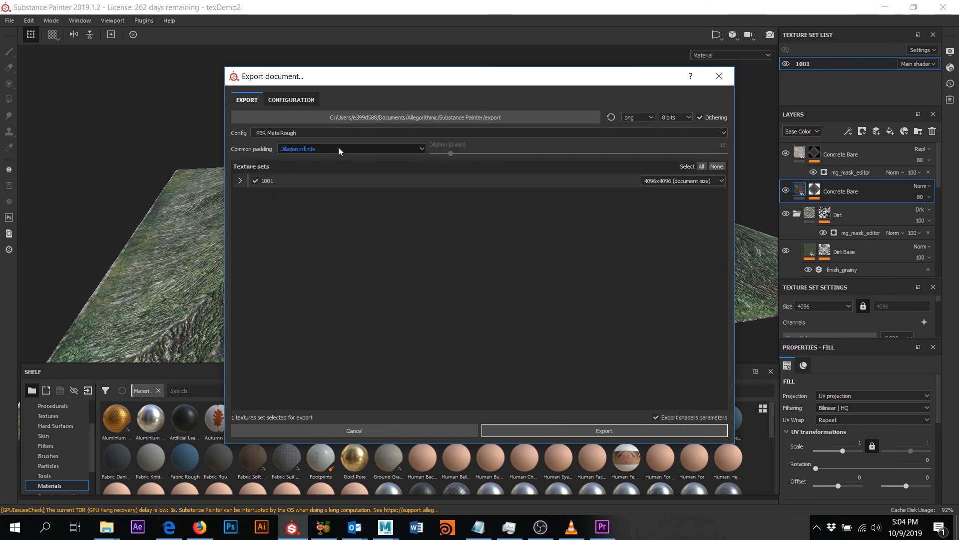
click(303, 131)
scroll(304, 150, up, 3)
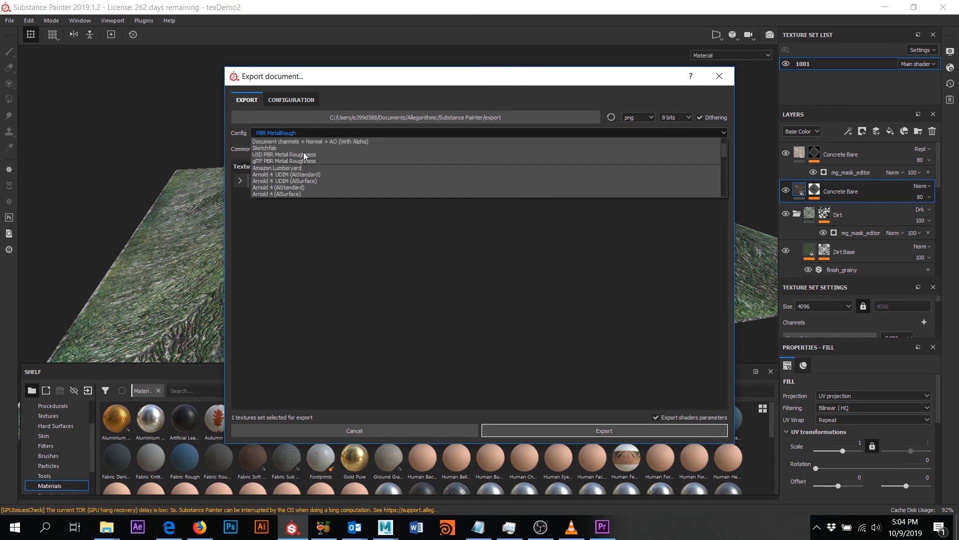
scroll(338, 169, down, 5)
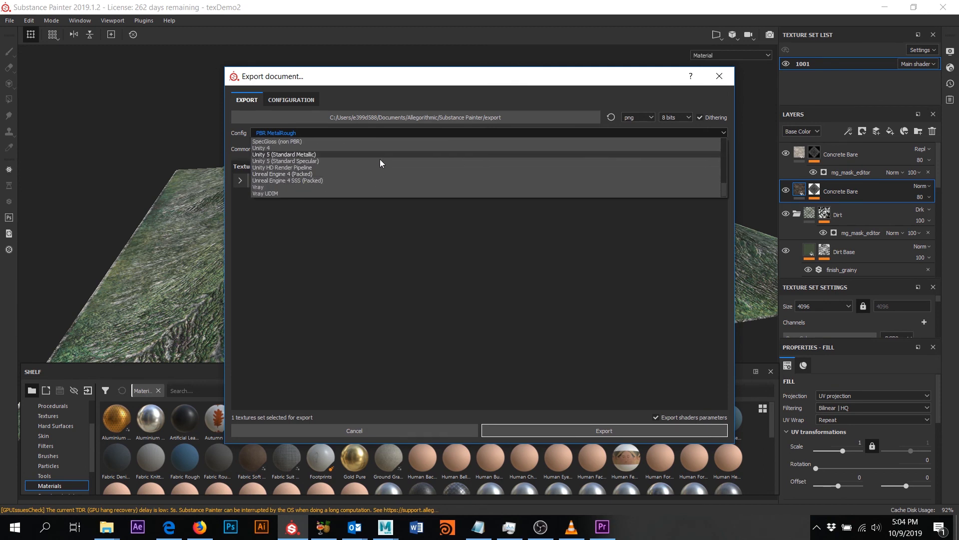
scroll(379, 169, up, 3)
scroll(379, 176, up, 3)
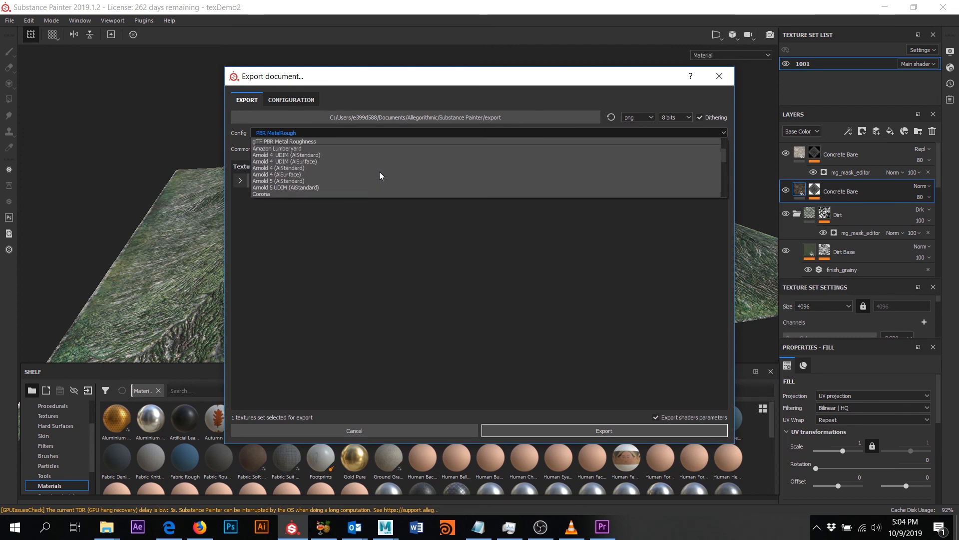
click(335, 182)
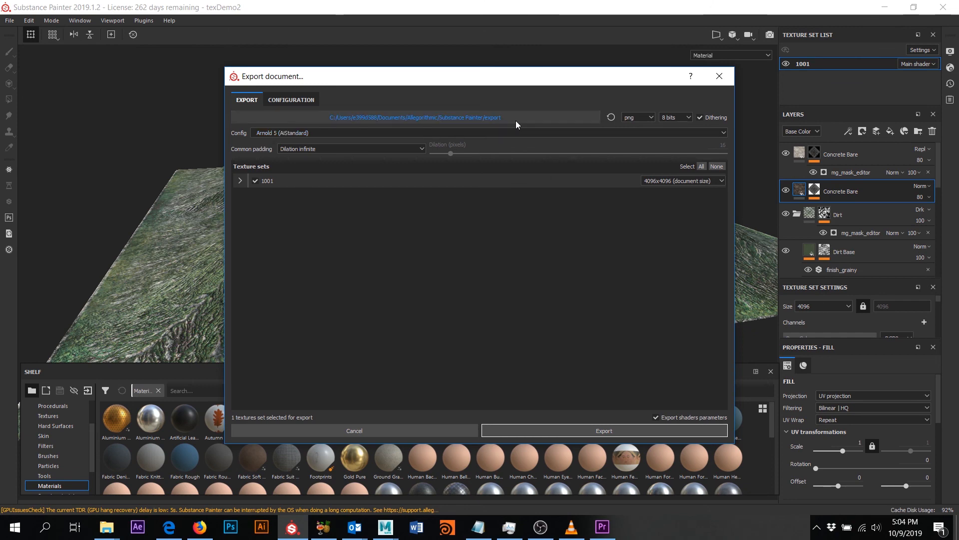
- Point the export destination browser at C:\projects\HWorks
click(503, 119)
click(588, 112)
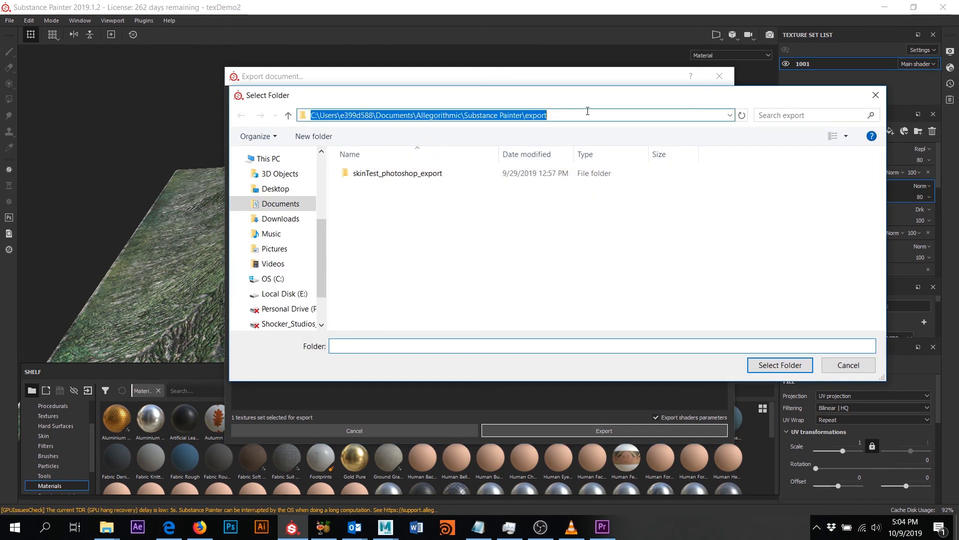
text(C:\projects\HWorks)
key(Return)
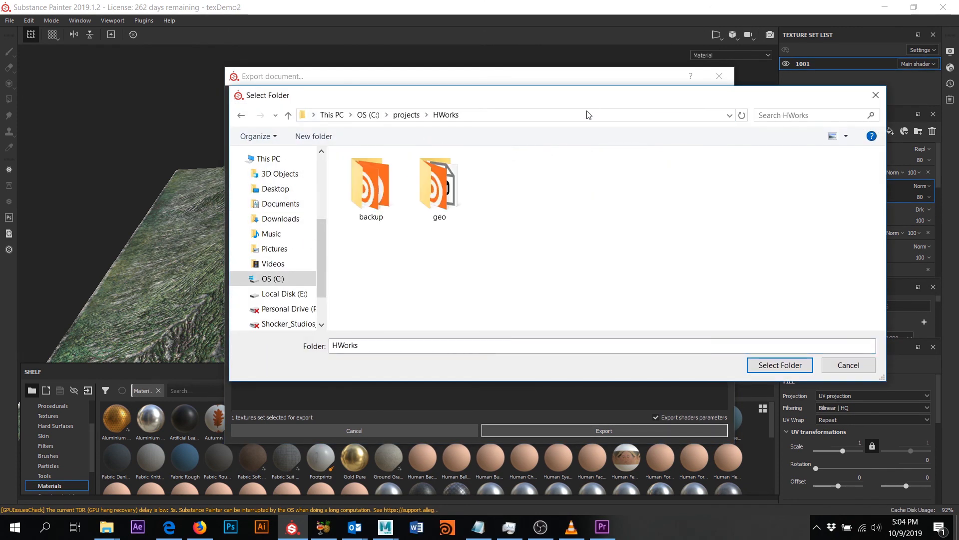
- Create a tex folder in HWorks, select it, and export the texture maps
right_click(531, 233)
mouse_move(560, 369)
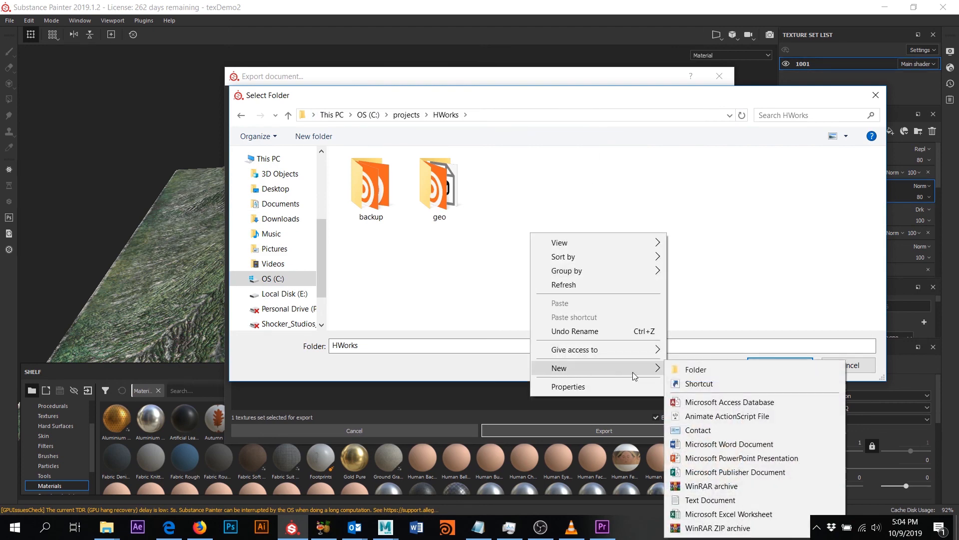
click(698, 368)
text(tex)
key(Return)
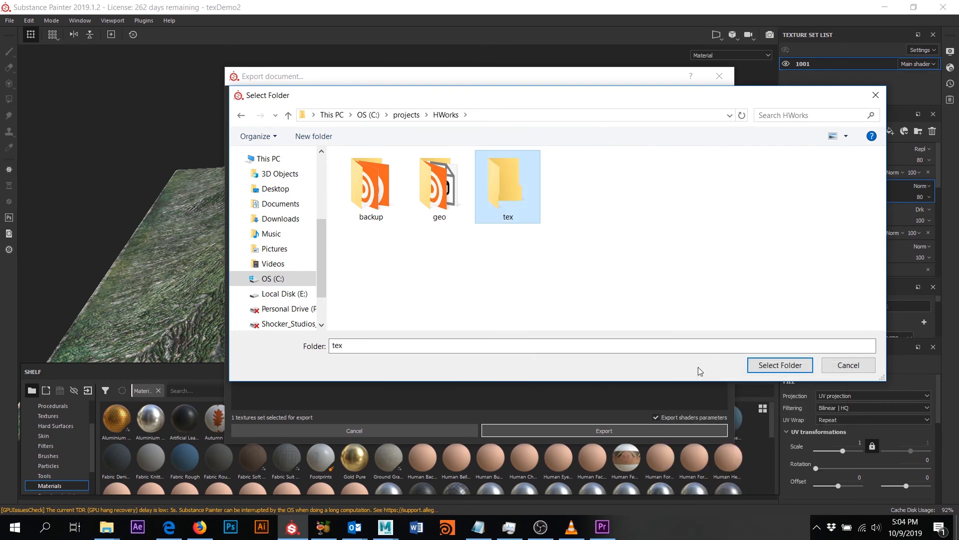
click(787, 366)
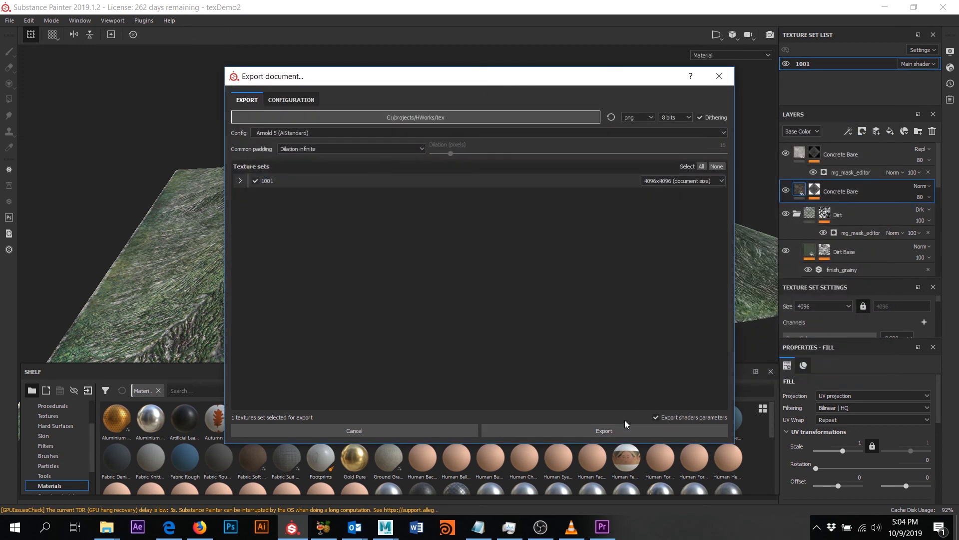
click(623, 429)
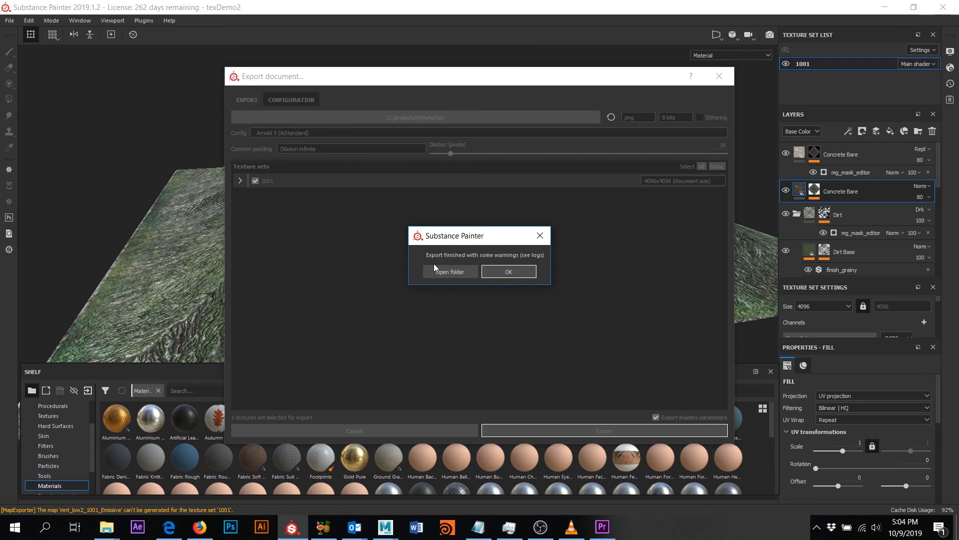
click(500, 271)
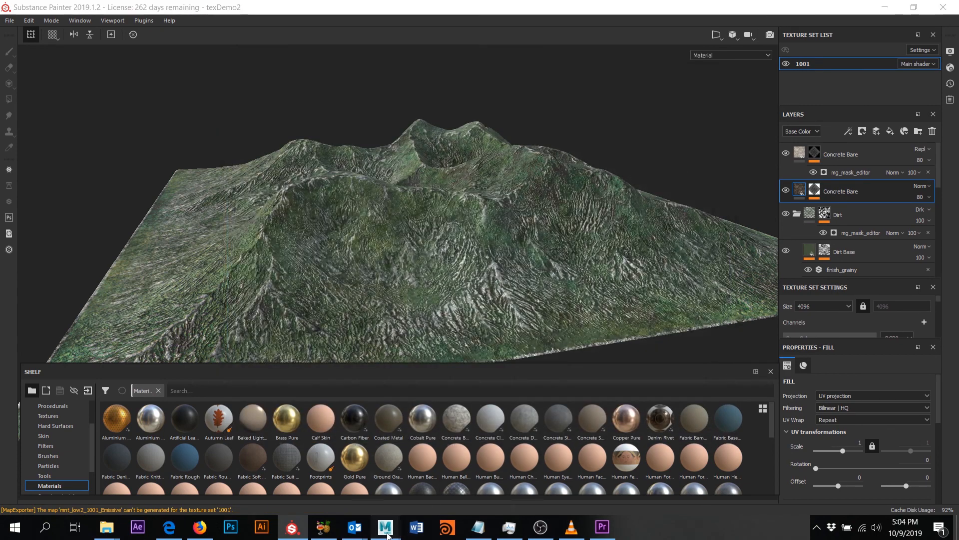
- Bring Maya forward, switch to the Maya Classic workspace and deselect the terrain
click(314, 470)
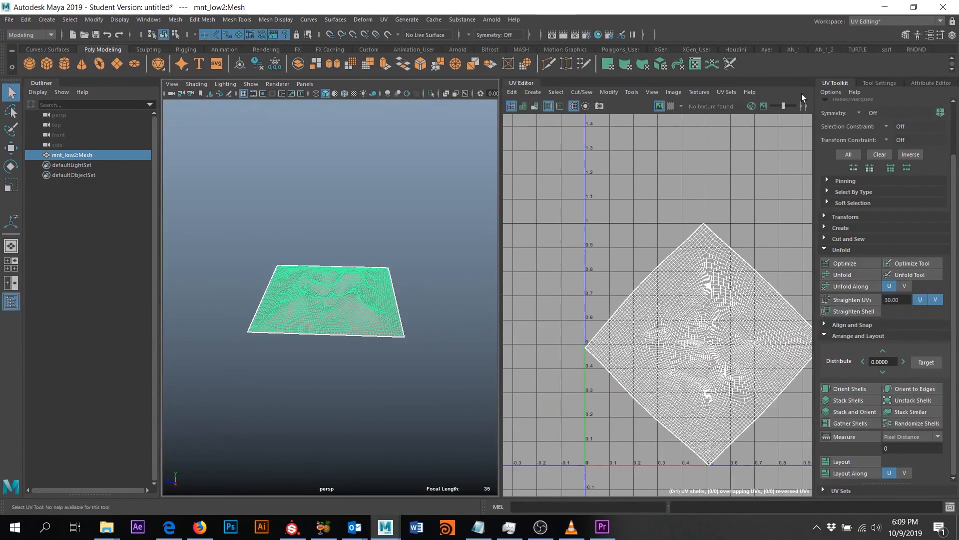
click(894, 21)
click(879, 29)
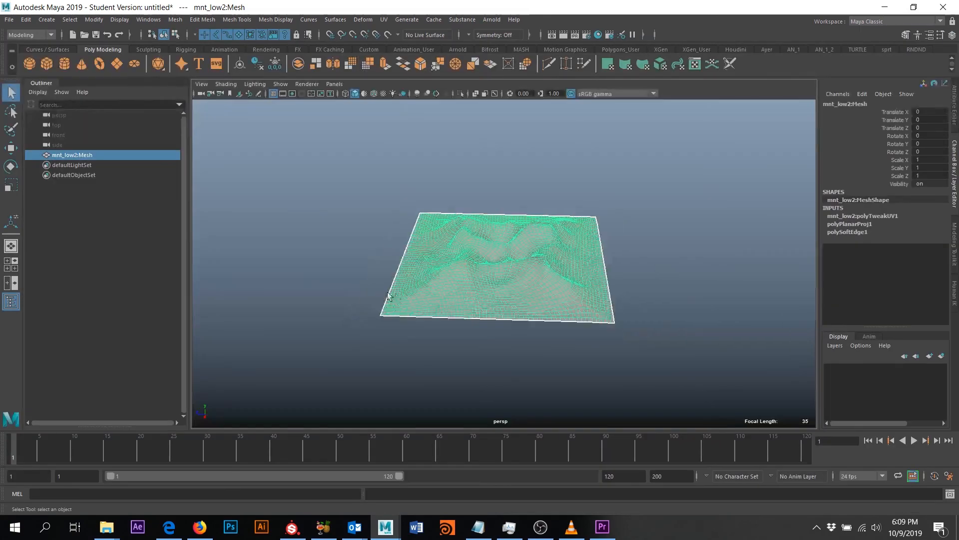
scroll(453, 300, up, 5)
alt+drag(454, 299, 542, 272)
scroll(548, 304, down, 3)
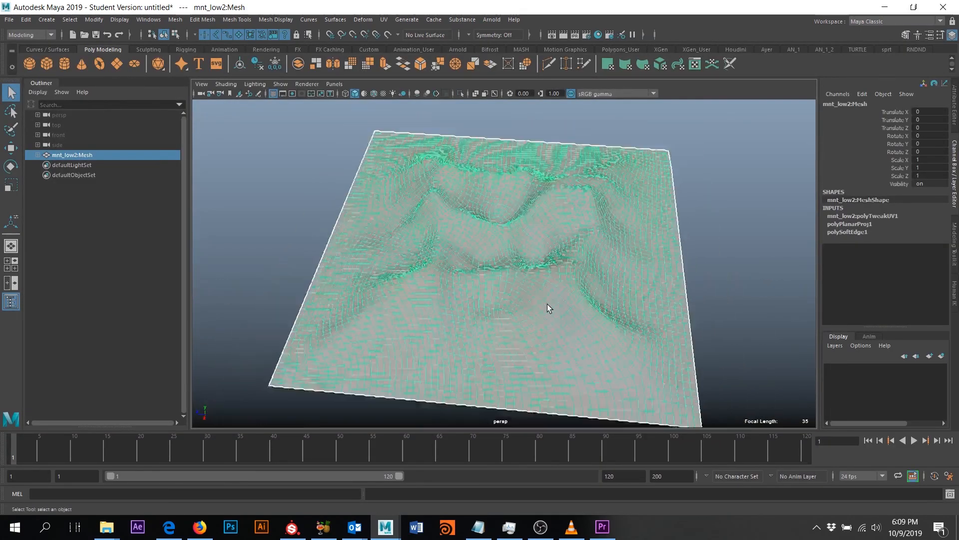
click(679, 241)
alt+drag(643, 202, 642, 183)
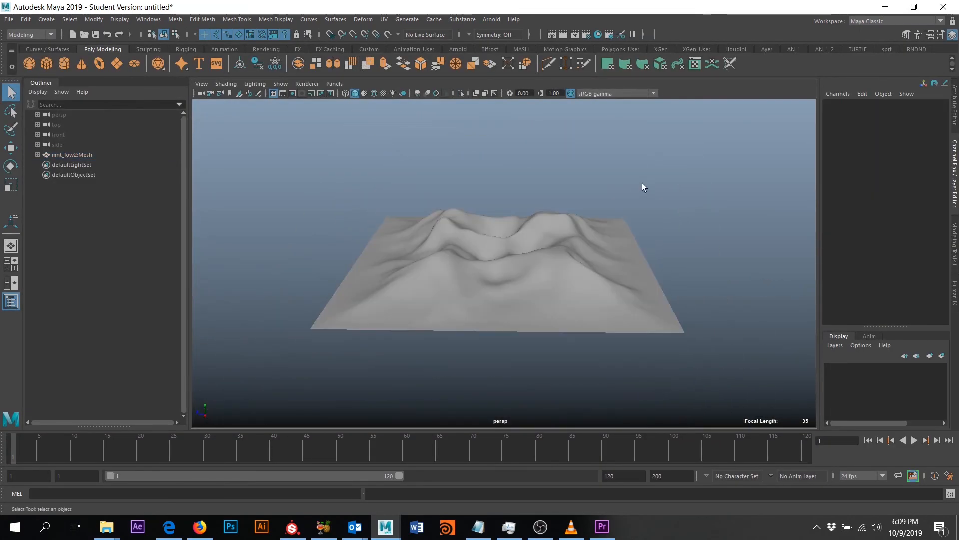
- Create an Arnold aiStandardSurface in Hypershade and assign it to the terrain mesh
click(598, 36)
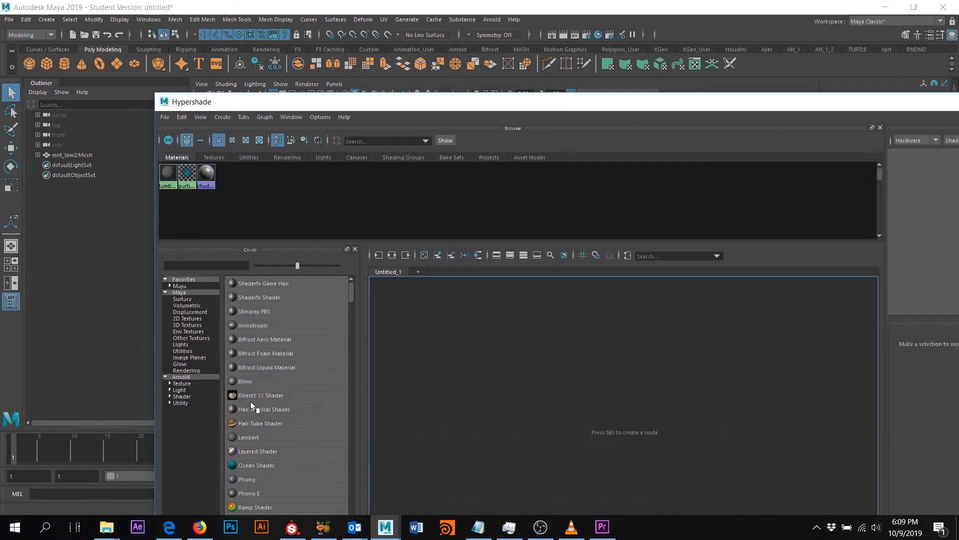
click(181, 377)
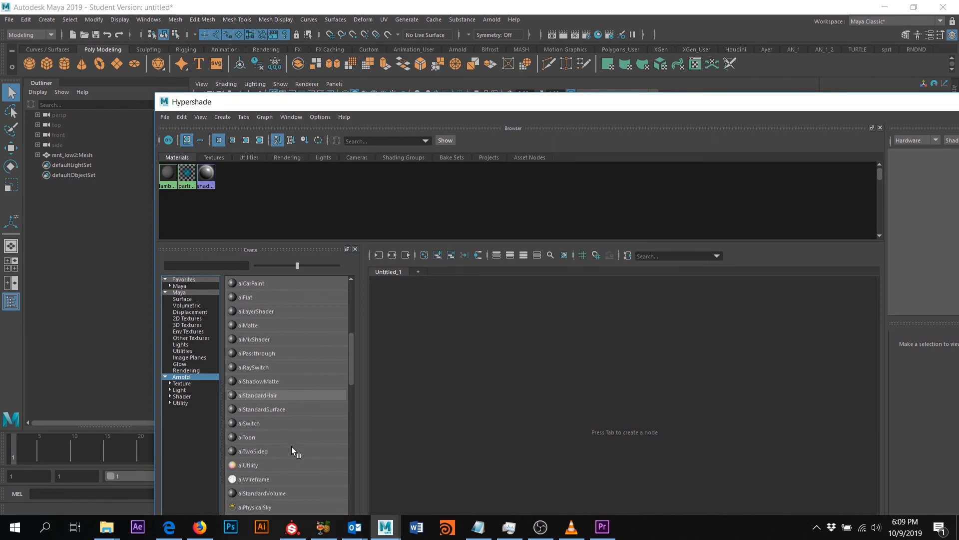
click(182, 396)
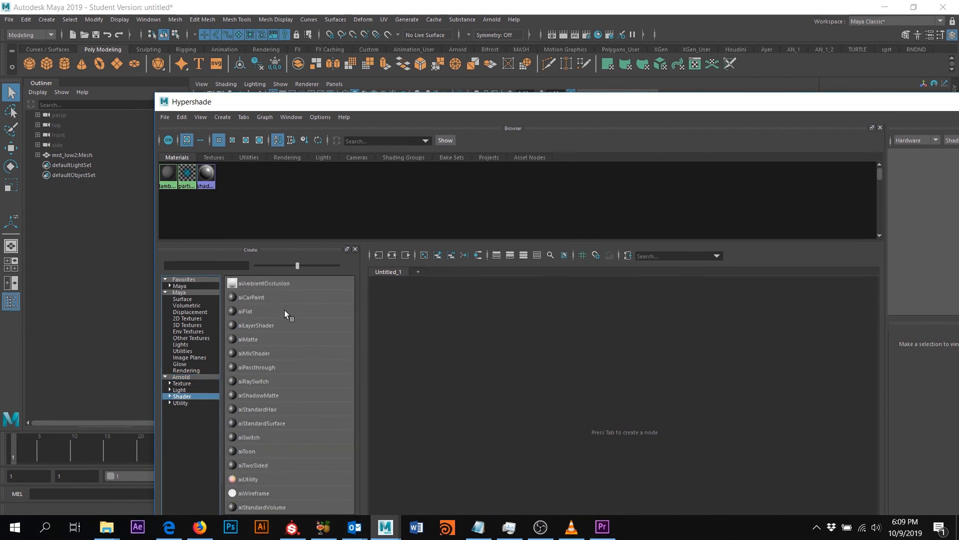
click(271, 424)
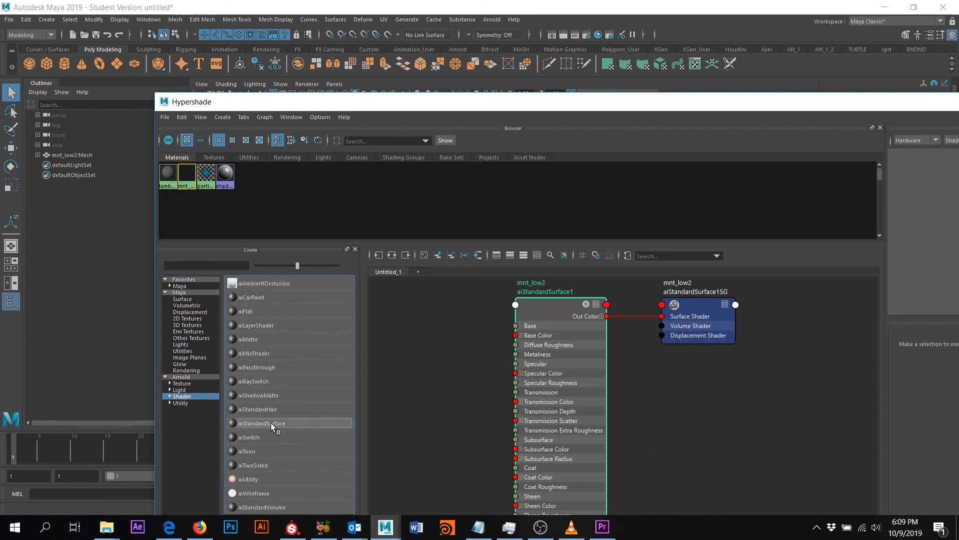
scroll(515, 297, down, 5)
drag(539, 102, 422, 277)
middle_drag(408, 472, 454, 236)
drag(481, 279, 404, 118)
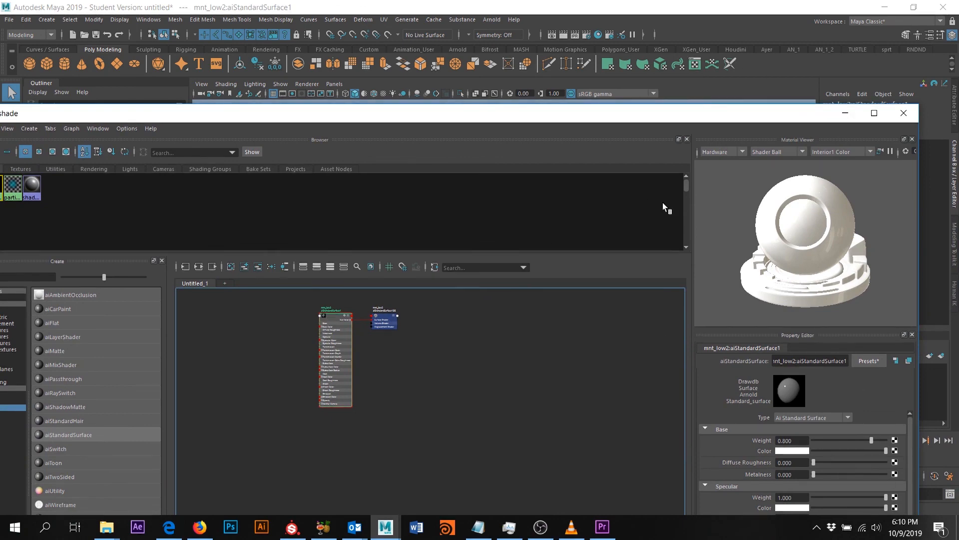
drag(781, 114, 613, 100)
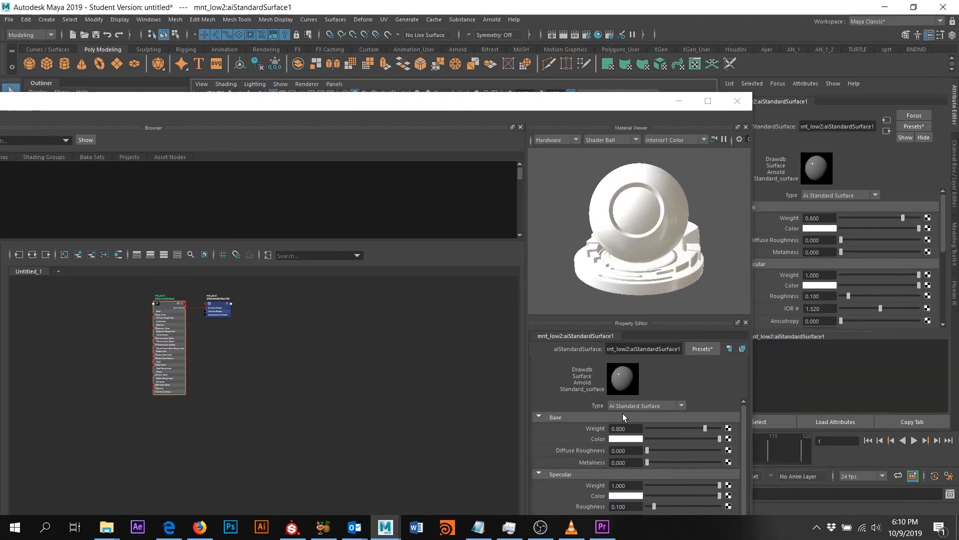
click(679, 102)
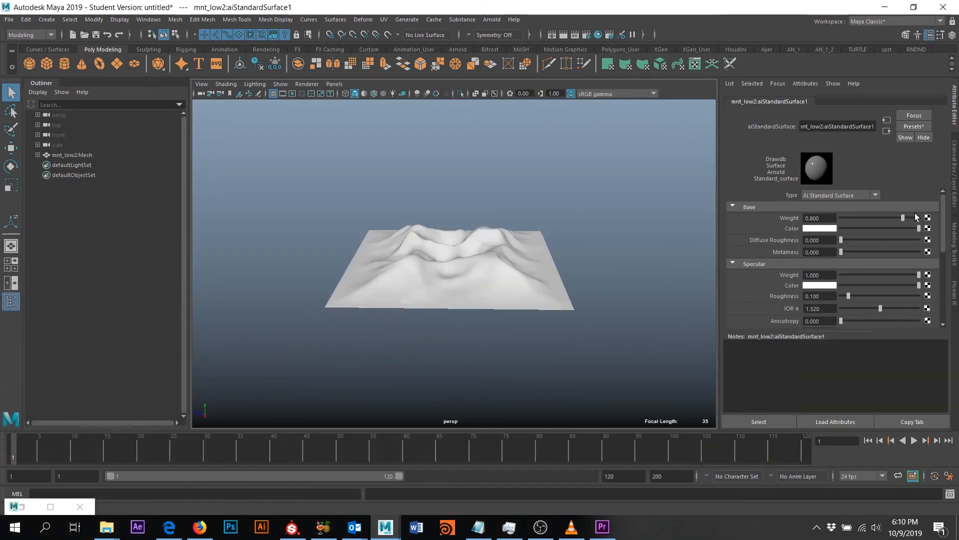
- Set Base Weight to 1.0 and connect a File texture node to Base Color
drag(927, 220, 947, 235)
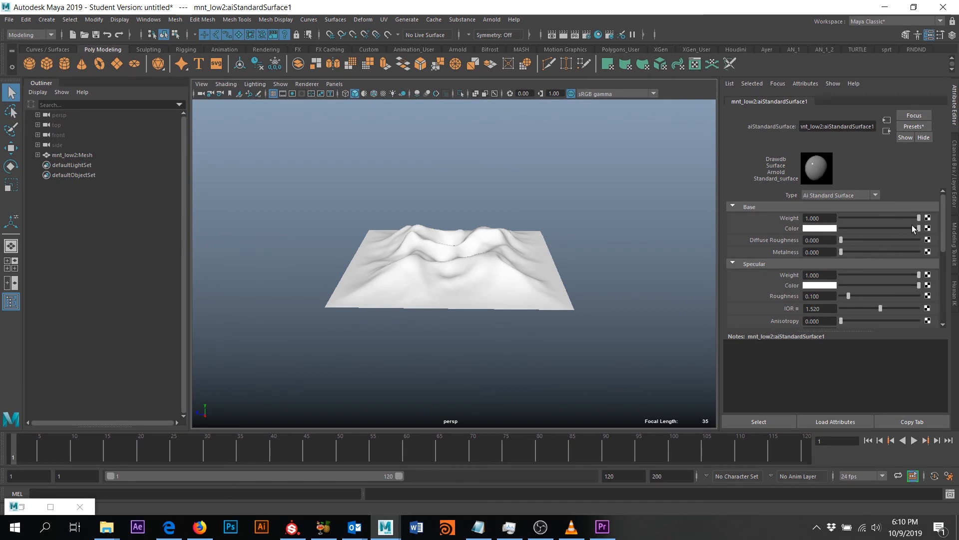
click(928, 228)
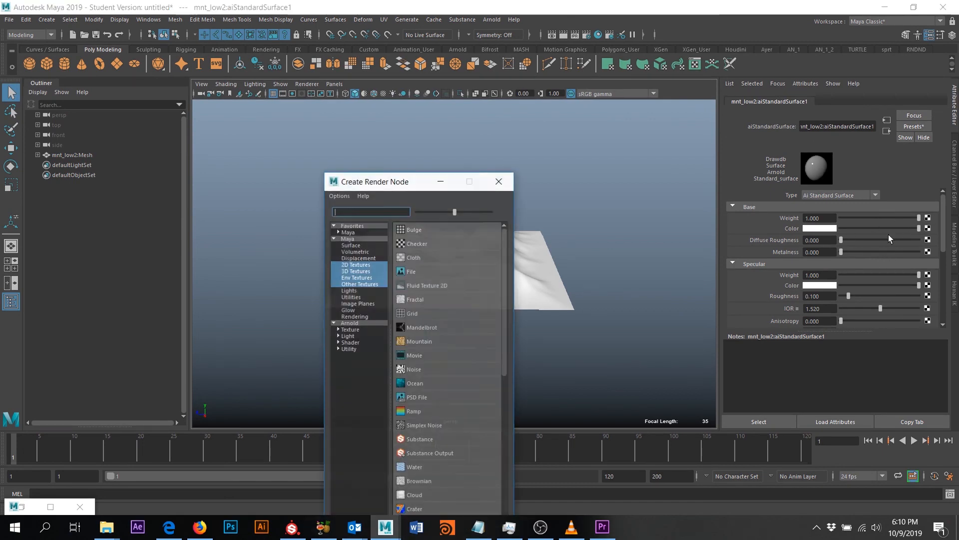
click(405, 271)
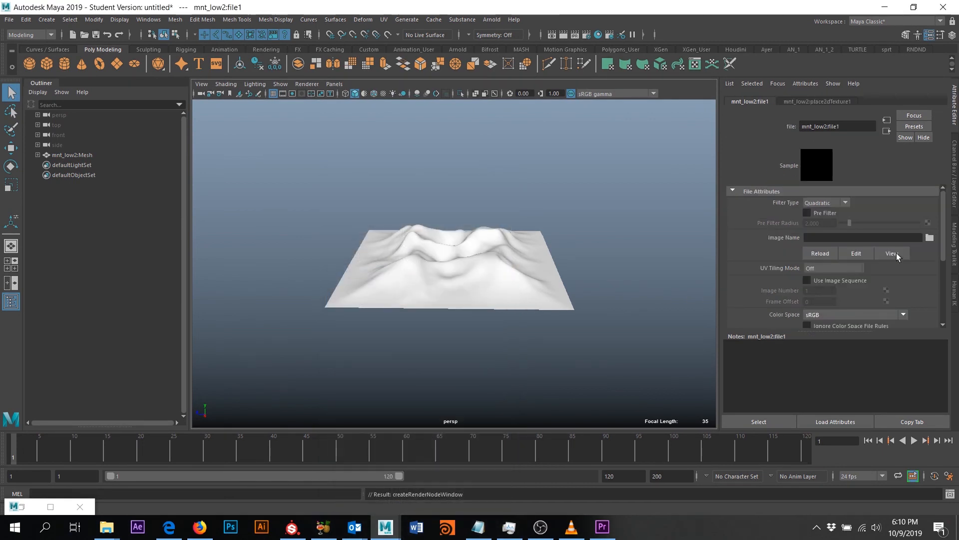
- Load mnt_low2_1001_BaseColor.png from C:\projects\HWorks\tex into the file node
click(930, 238)
drag(448, 184, 1, 189)
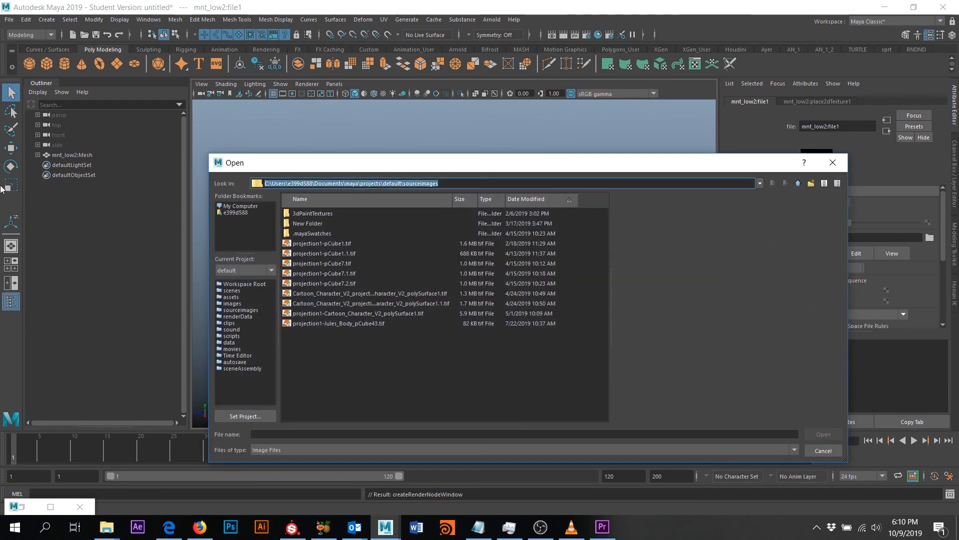
text(C:\projects\HWorks)
key(Return)
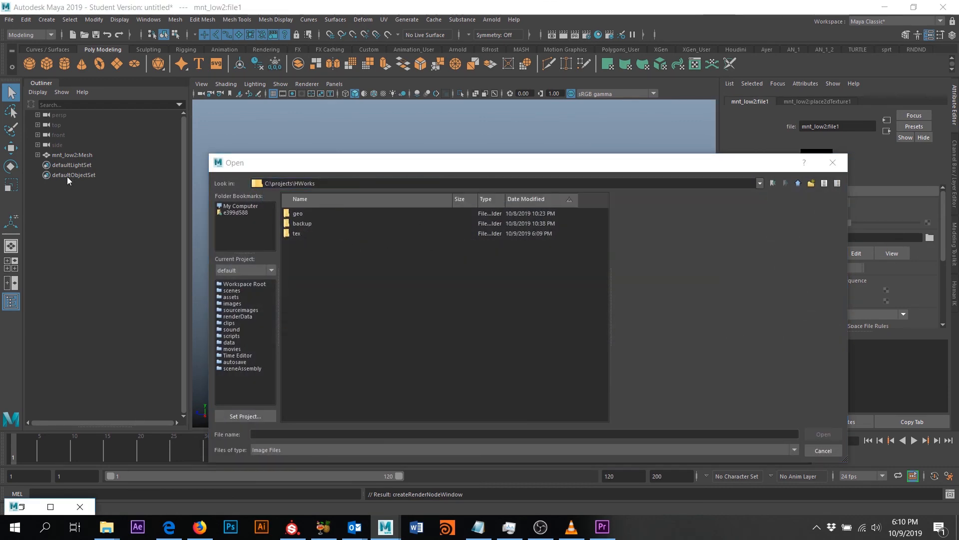
double_click(299, 234)
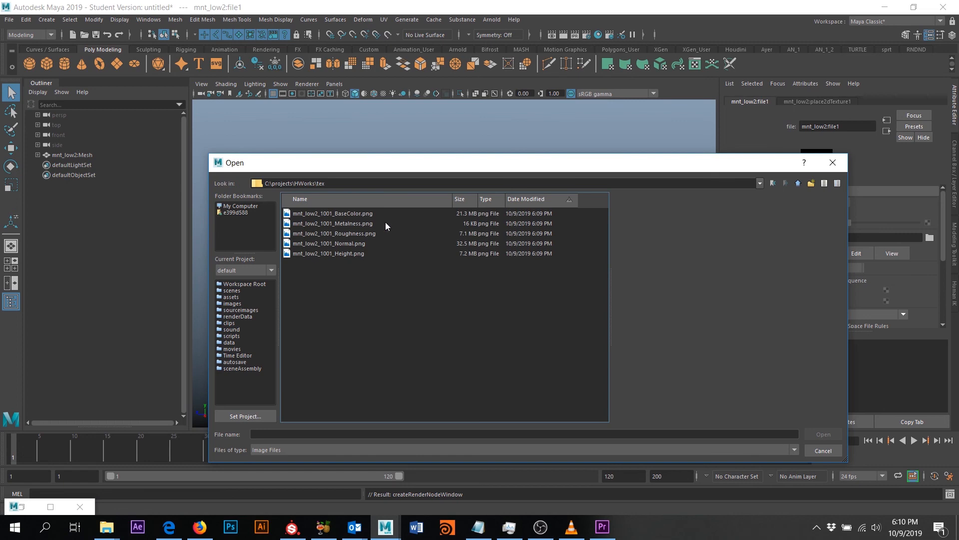
click(359, 214)
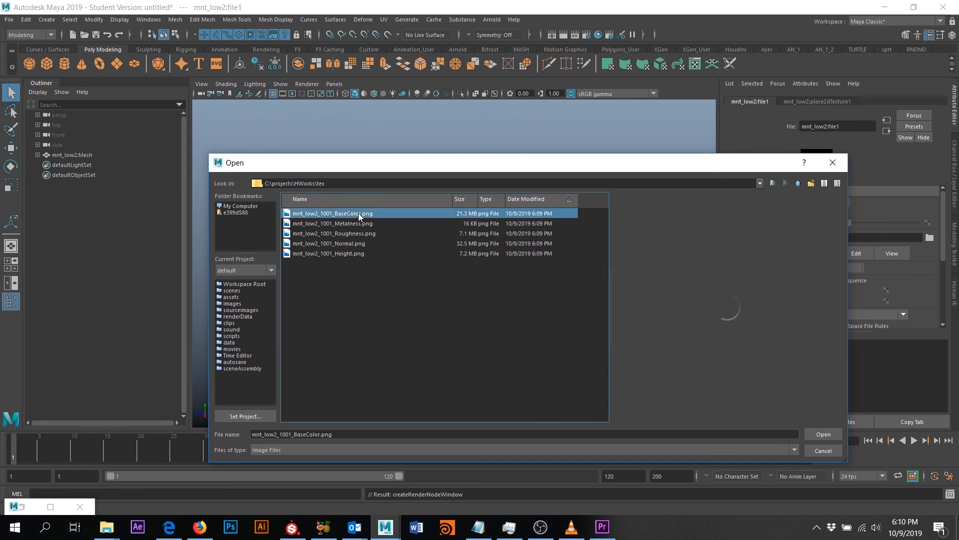
click(838, 435)
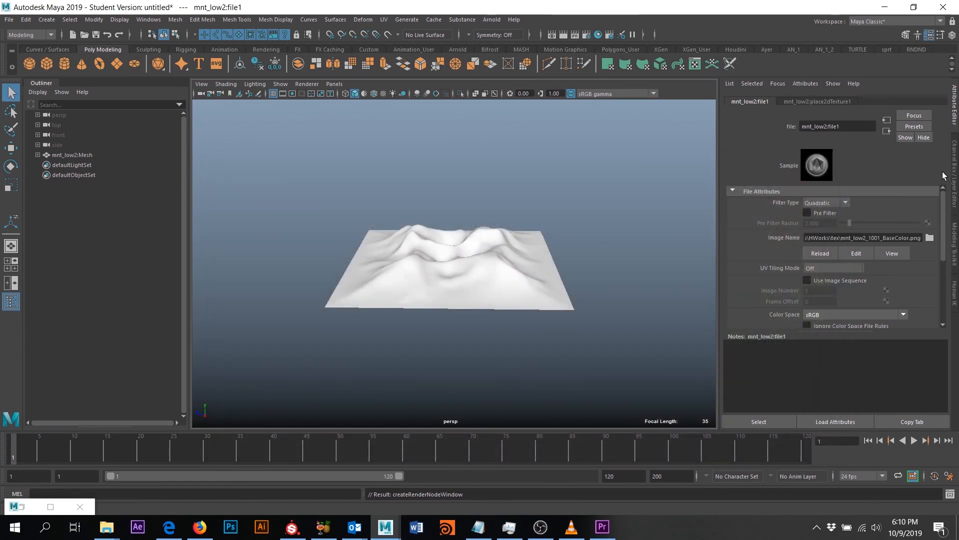
click(887, 131)
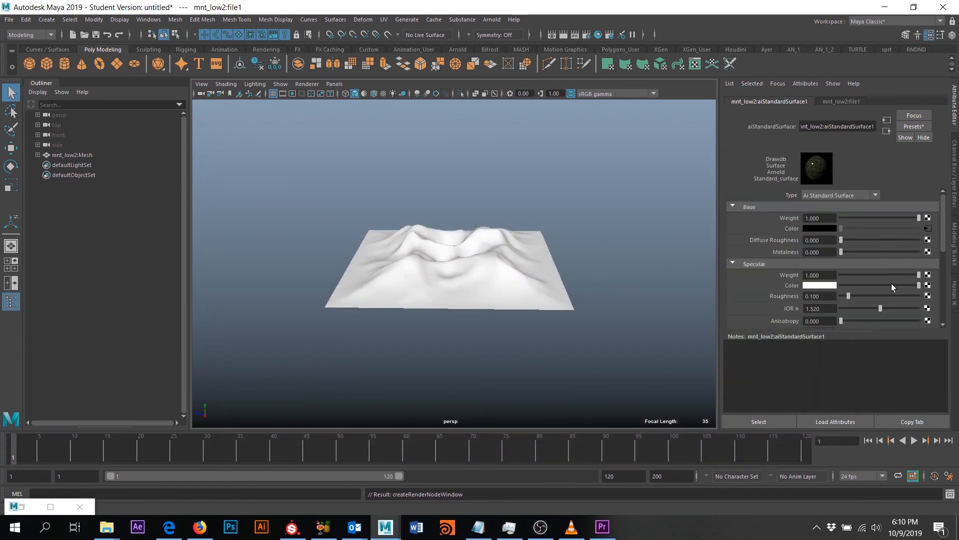
scroll(904, 272, down, 2)
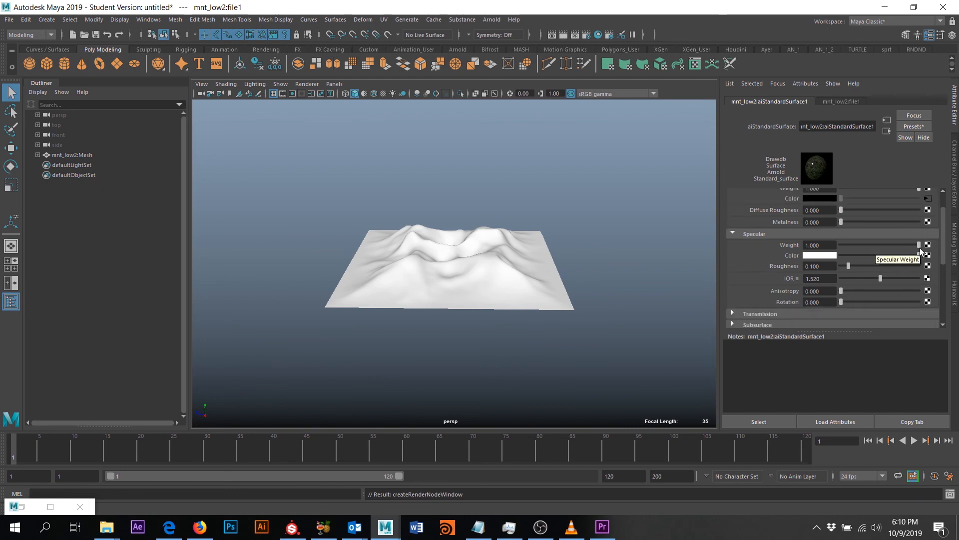
- Open the tex folder in HWorks to check the five exported maps, then minimize the window
mouse_move(107, 527)
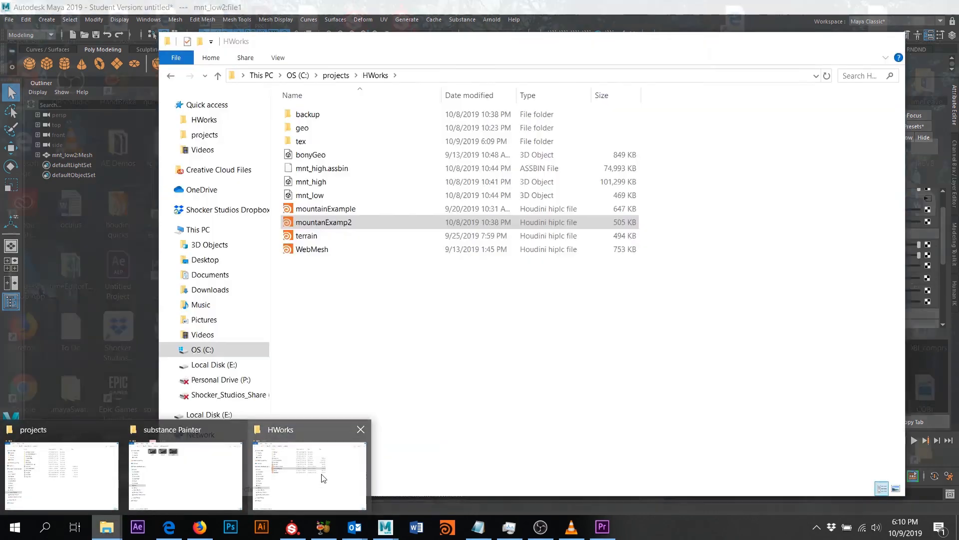
click(321, 475)
double_click(336, 133)
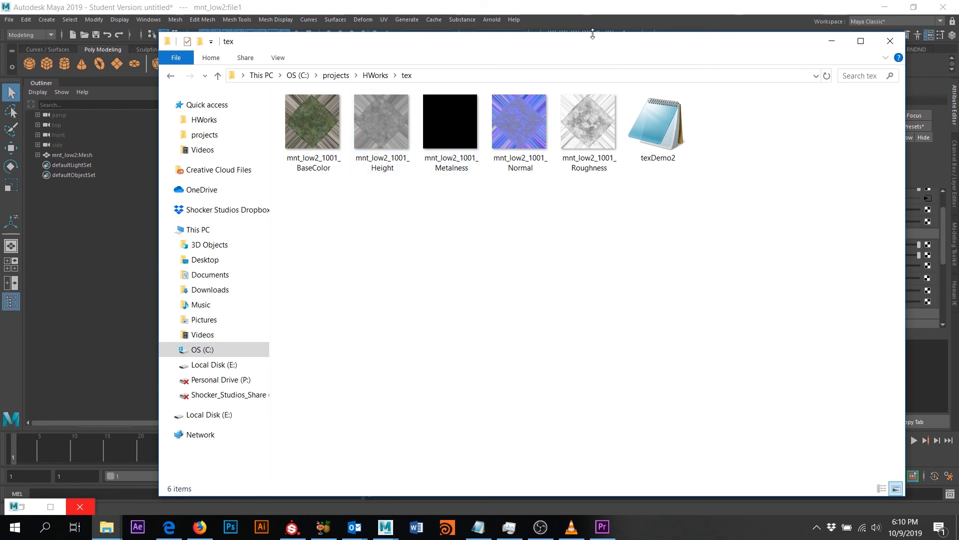
drag(589, 40, 434, 52)
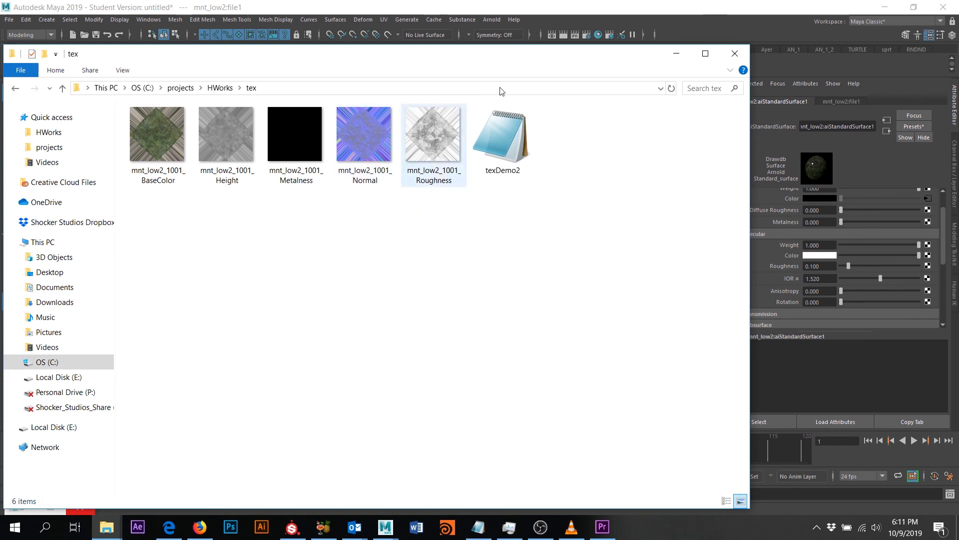
click(676, 53)
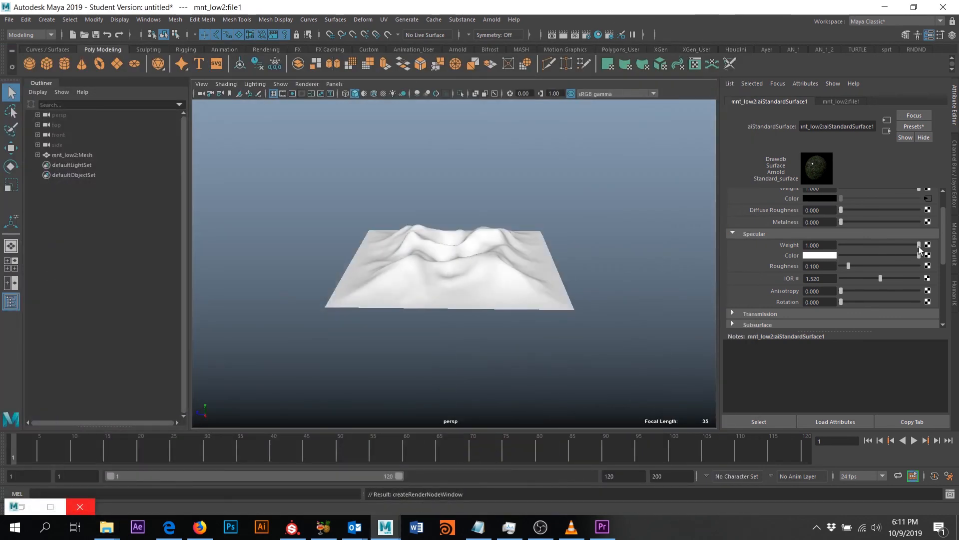
- Map a file texture loading mnt_low2_1001_Roughness.png to aiStandardSurface1's specular roughness
click(931, 267)
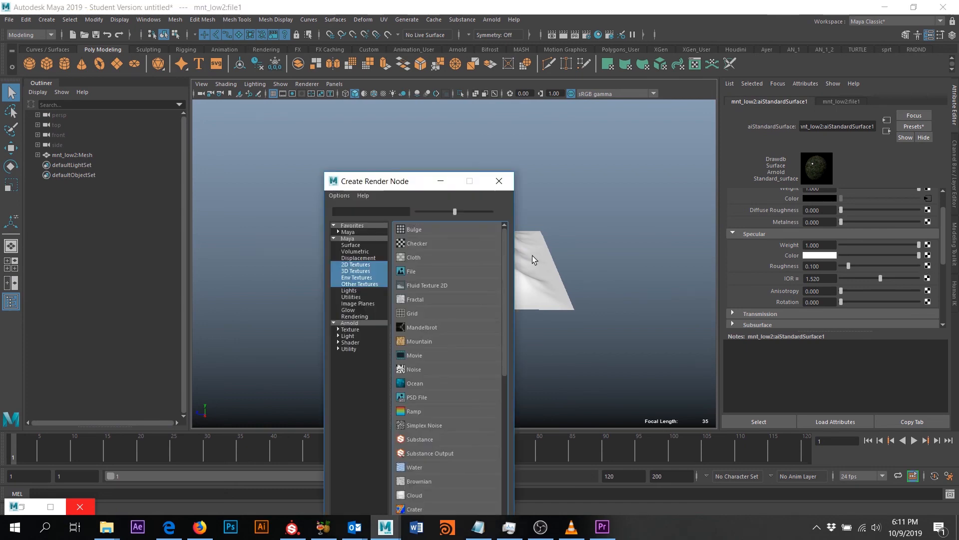
click(416, 266)
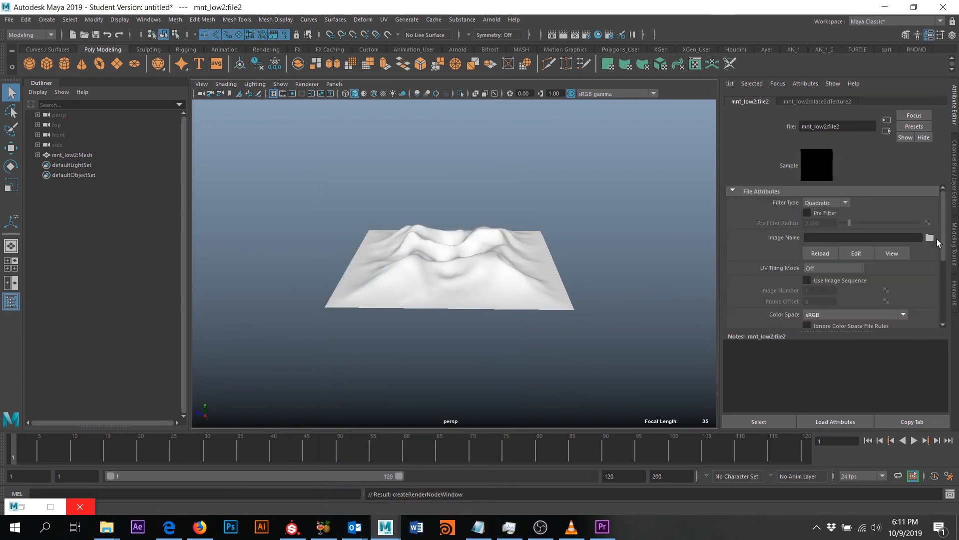
click(930, 238)
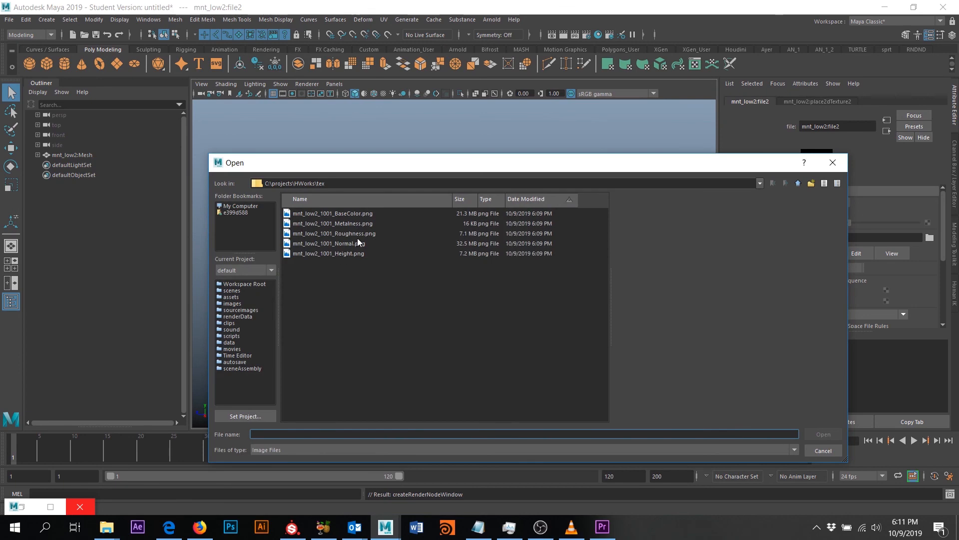
double_click(363, 236)
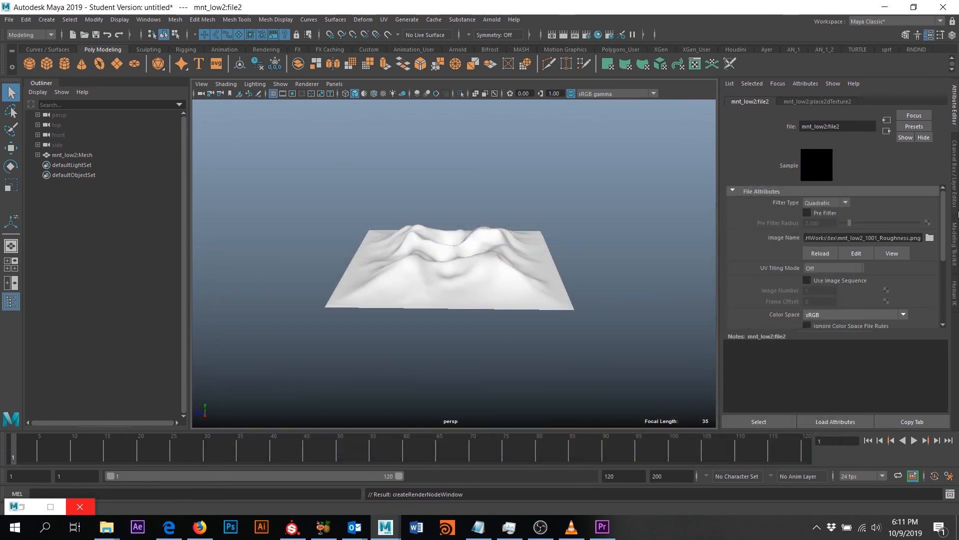
- Return to the aiStandardSurface1 shader and restore the minimized Hypershade window
click(887, 132)
scroll(821, 297, down, 5)
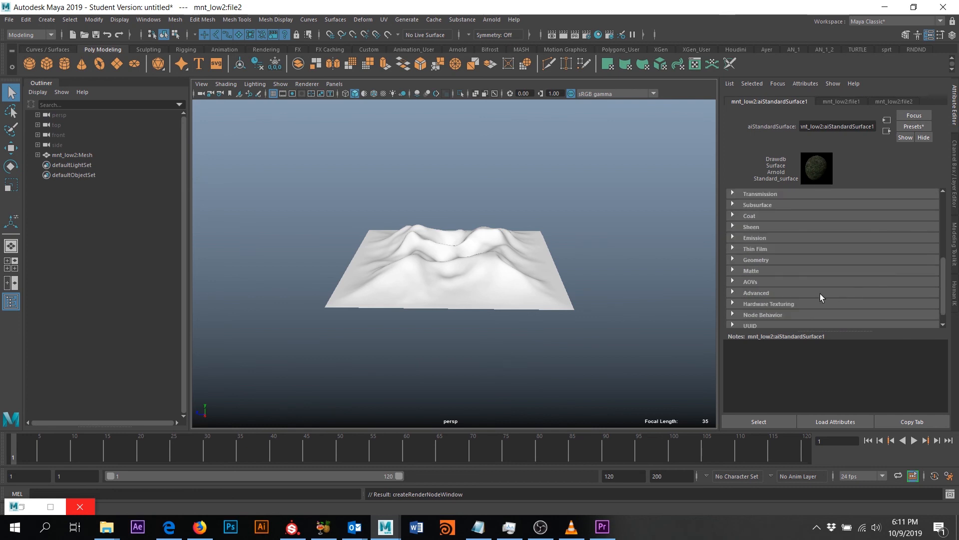
scroll(797, 254, down, 1)
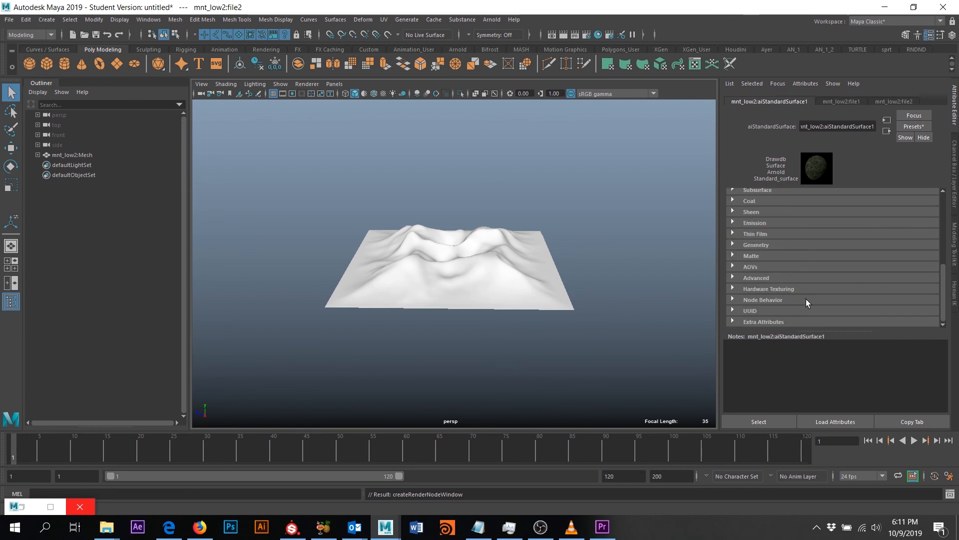
click(17, 507)
click(31, 427)
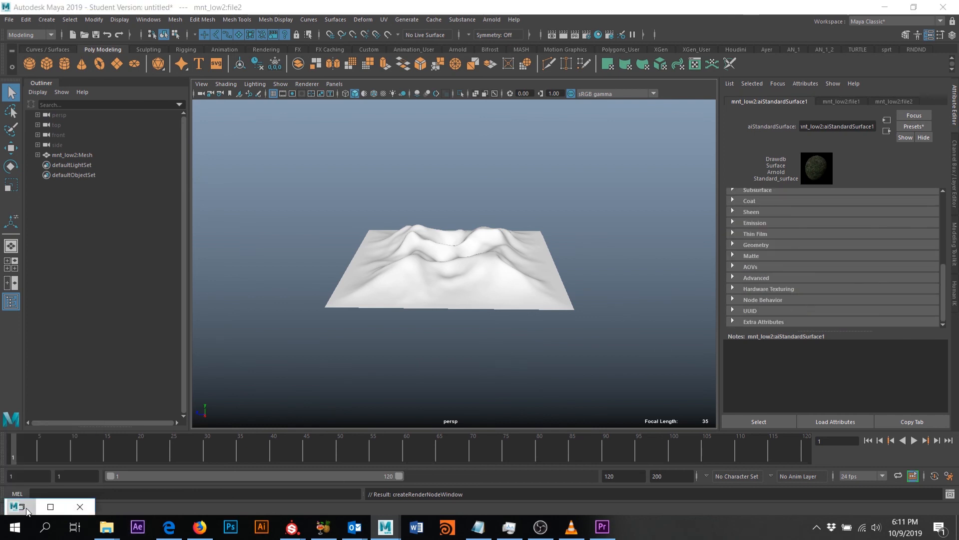
- Add an aiNormalMap node to the Hypershade graph with Tab quick-create
alt+middle_drag(384, 362, 435, 292)
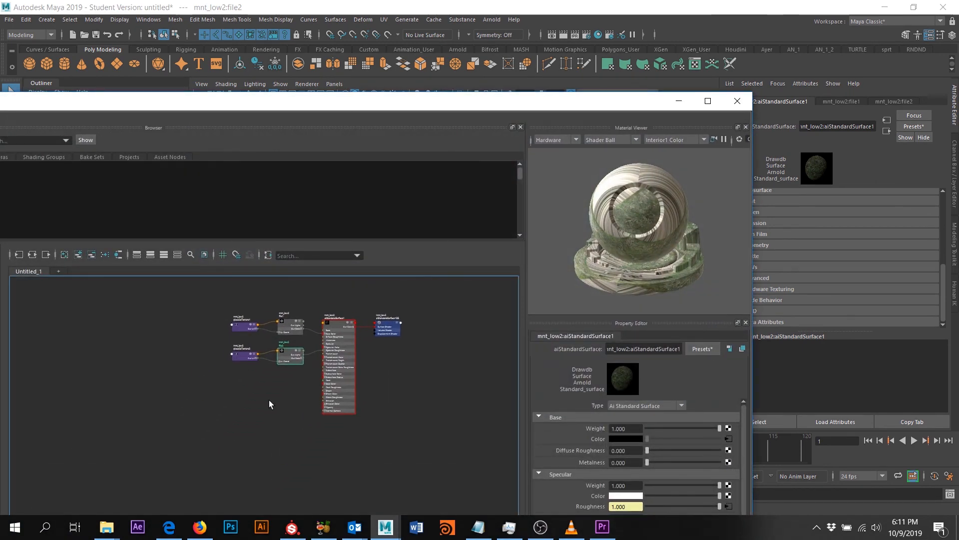
scroll(265, 398, up, 4)
scroll(264, 400, down, 2)
key(Tab)
text(a)
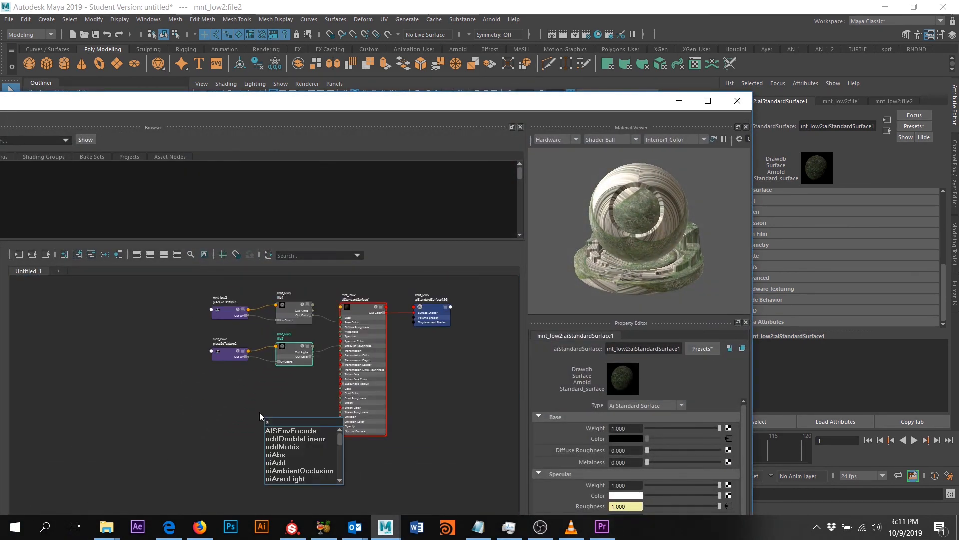
text(ino)
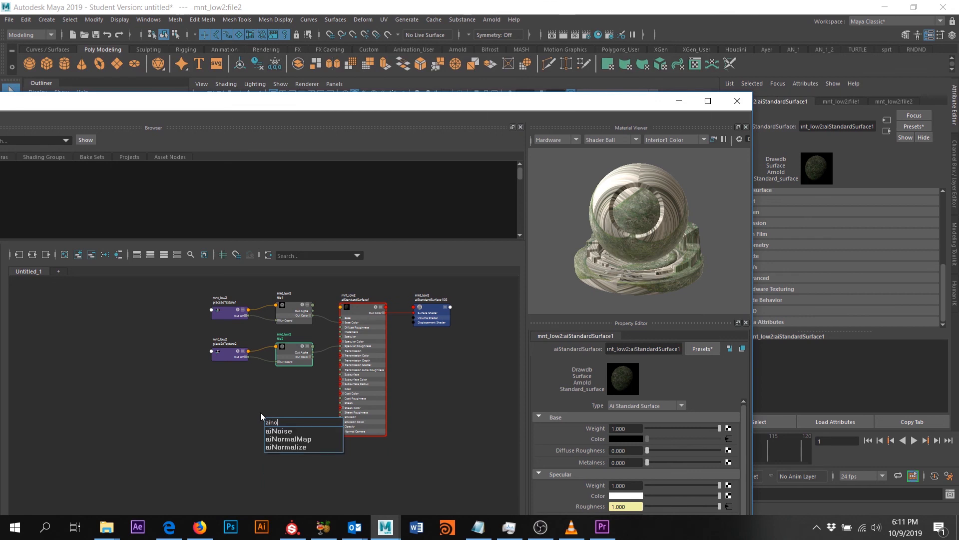
click(295, 439)
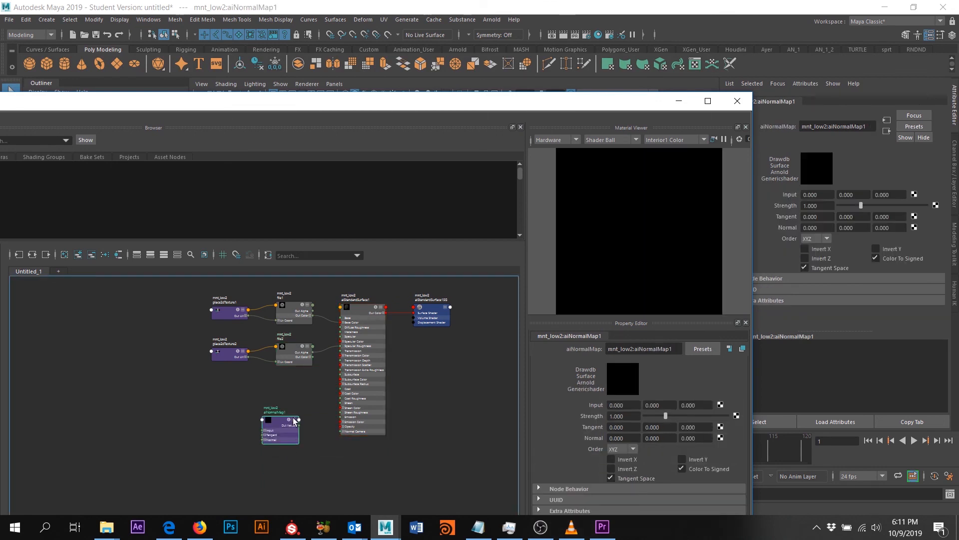
- Map a file texture loading mnt_low2_1001_Normal.png into the normal map's Input
scroll(295, 423, up, 2)
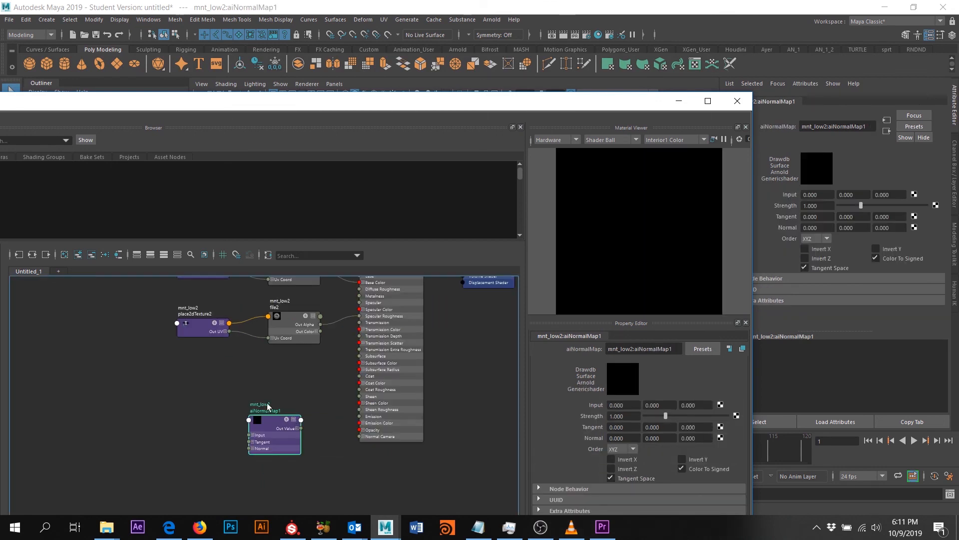
click(721, 405)
click(410, 266)
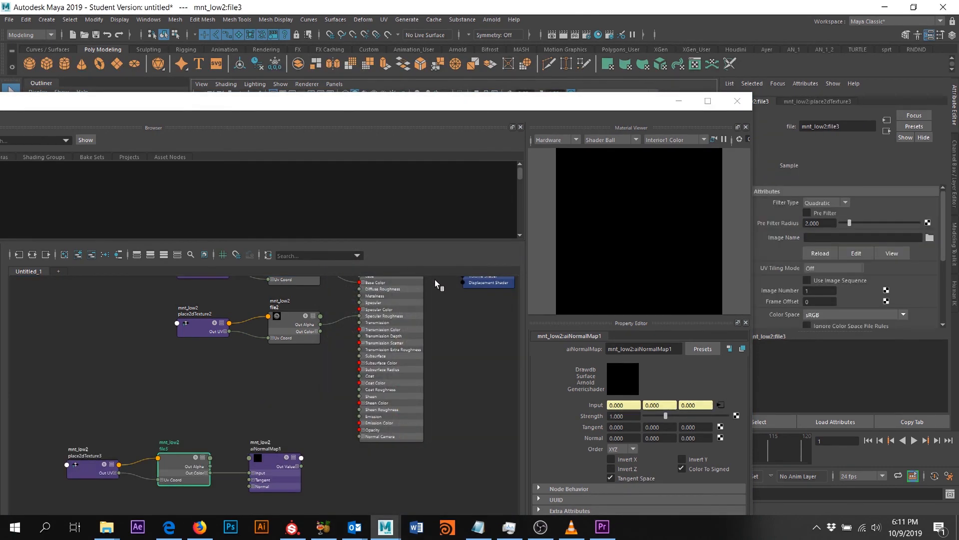
click(737, 424)
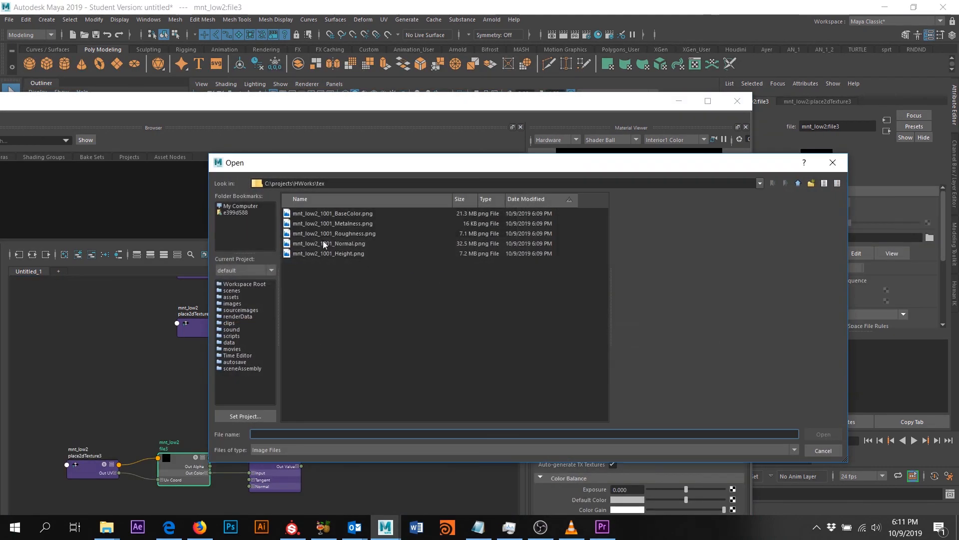
double_click(351, 244)
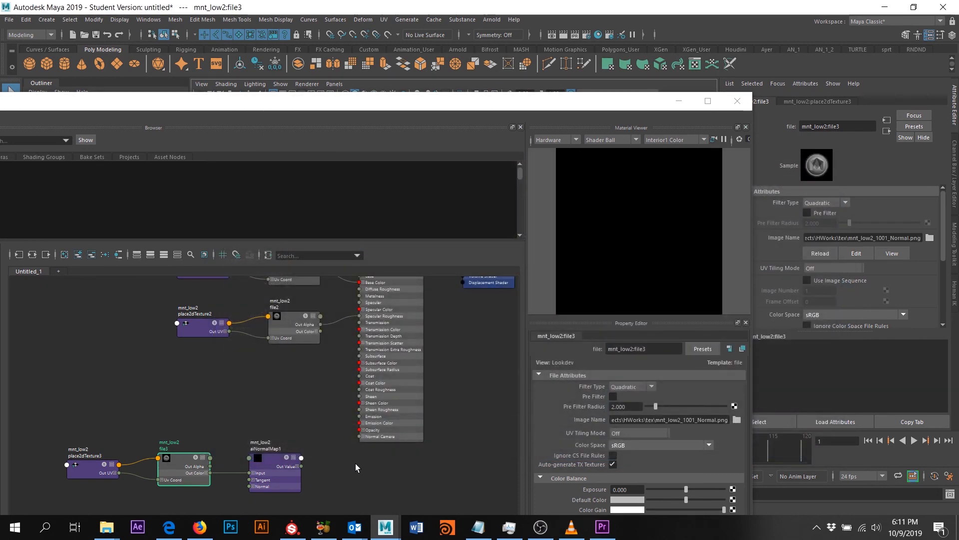
- Place aiNormalMap1 beside the shader and wire its output into Normal Camera
alt+middle_drag(447, 342, 450, 357)
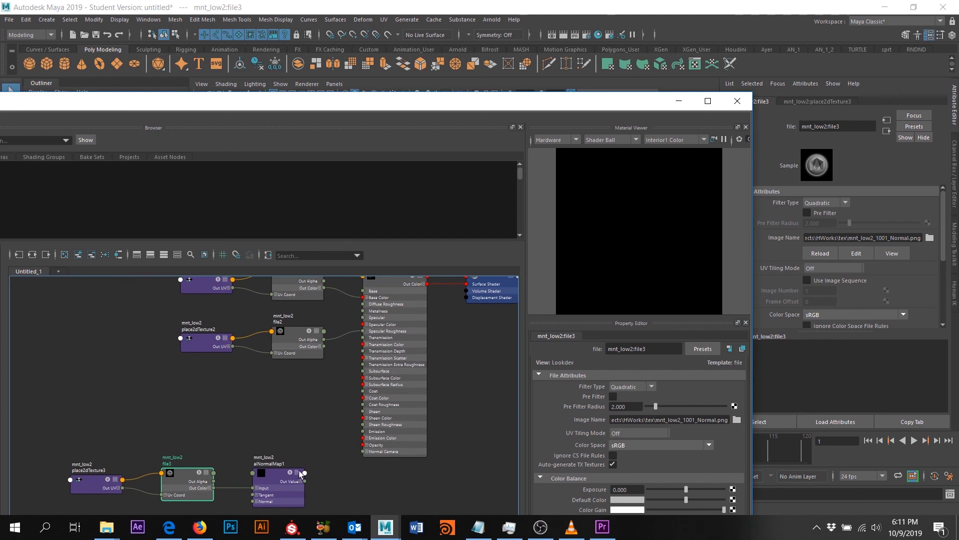
drag(281, 470, 276, 419)
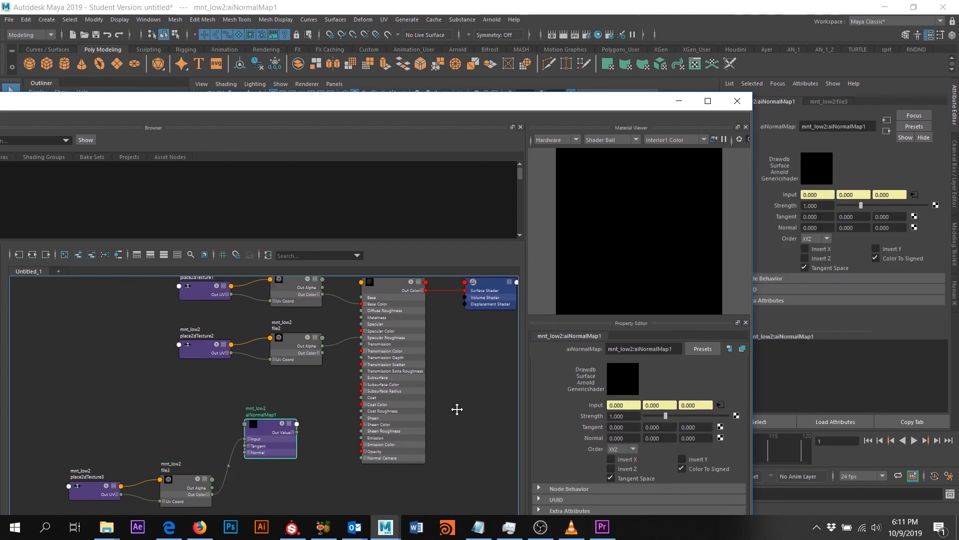
alt+middle_drag(458, 401, 457, 408)
scroll(335, 475, up, 1)
alt+middle_drag(336, 476, 340, 432)
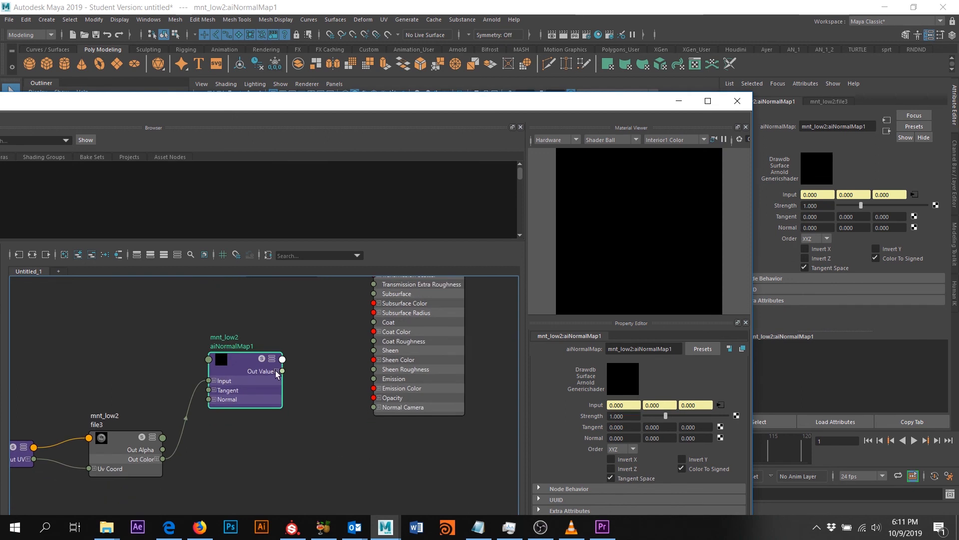
drag(282, 373, 374, 407)
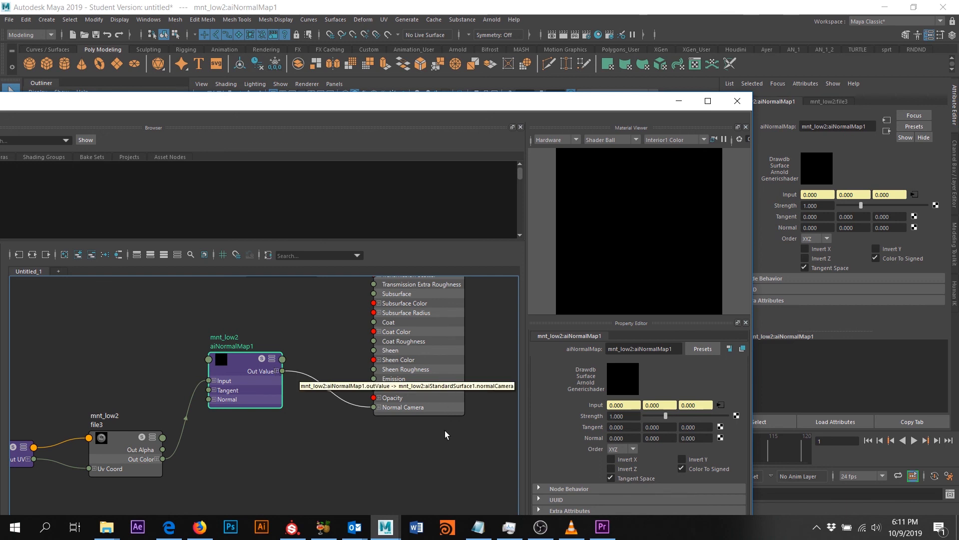
key(a)
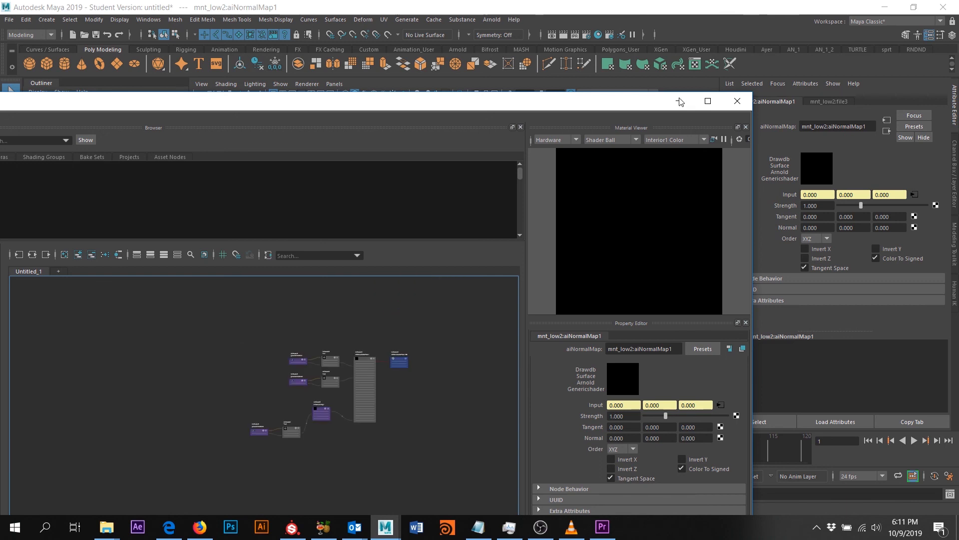
- Show the terrain in textured display mode 6 and orbit around it to inspect
click(678, 103)
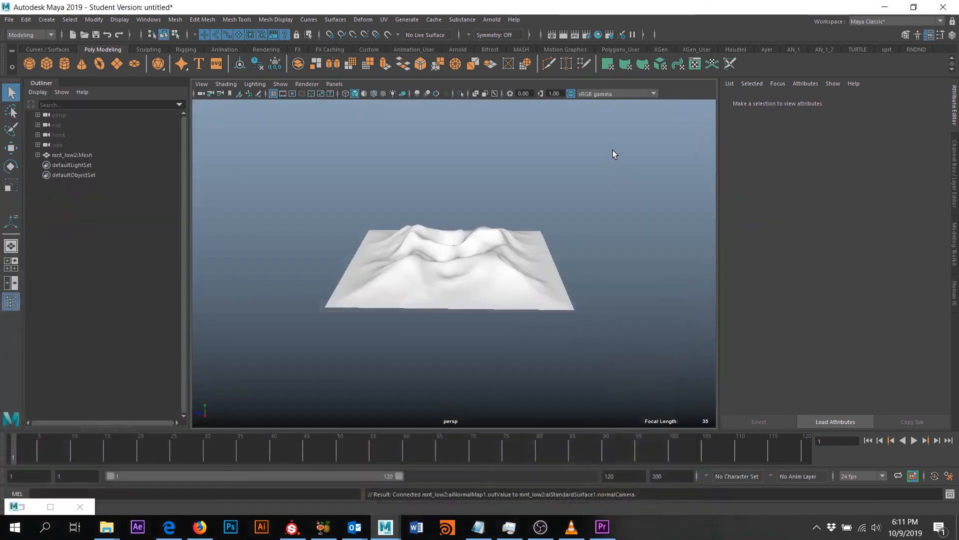
scroll(511, 235, up, 3)
key(6)
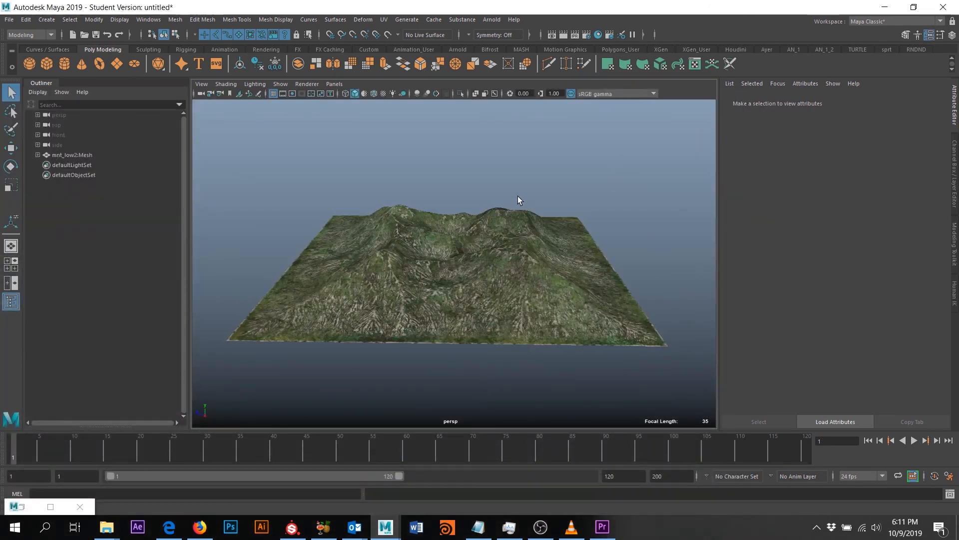
mouse_move(489, 244)
alt+mouse_down()
mouse_move(484, 256)
mouse_move(501, 212)
alt+mouse_up()
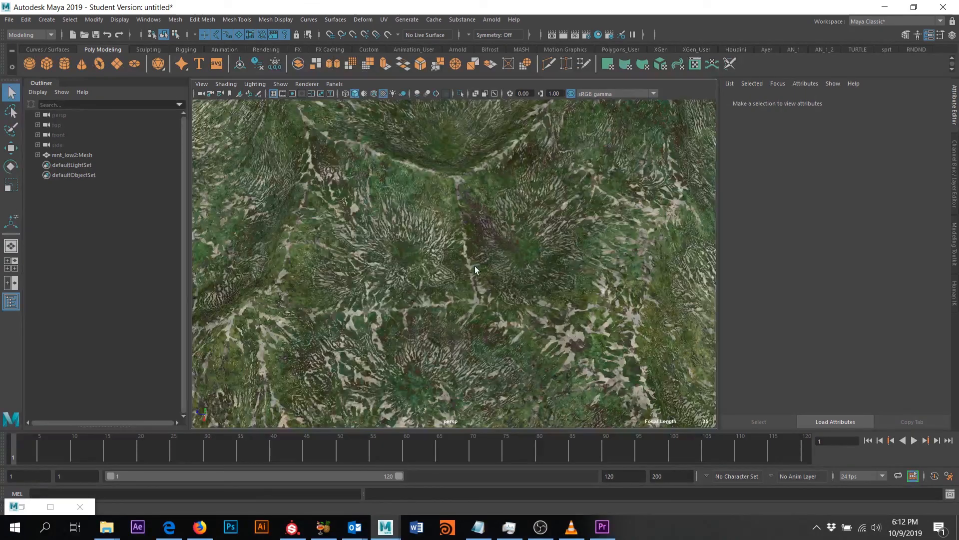
scroll(474, 265, down, 3)
scroll(474, 266, down, 5)
alt+drag(474, 266, 487, 225)
scroll(400, 278, up, 5)
scroll(392, 279, down, 3)
alt+drag(409, 271, 440, 259)
scroll(397, 266, up, 5)
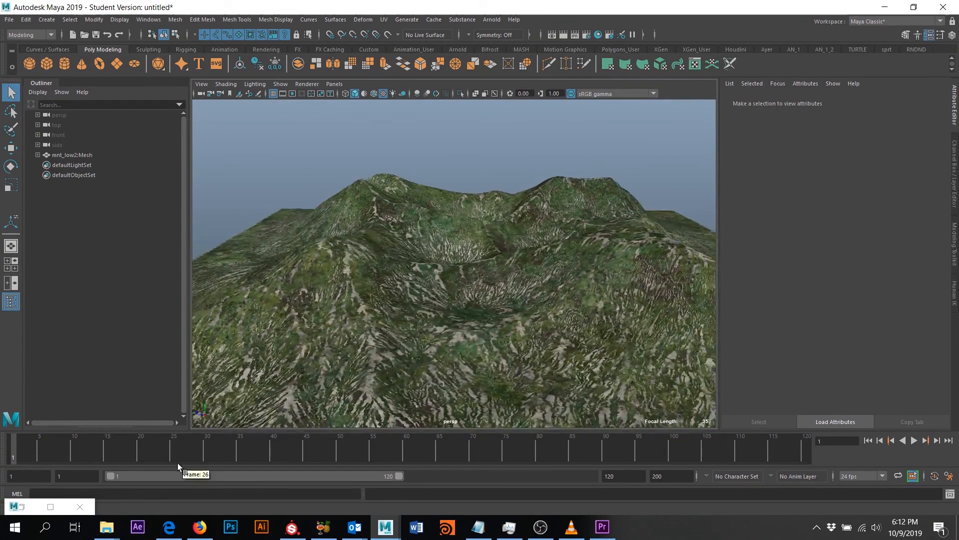
click(21, 506)
- Move file3 and place2dTexture3 beside aiNormalMap1 and set file3's colour space to Raw
scroll(293, 430, up, 5)
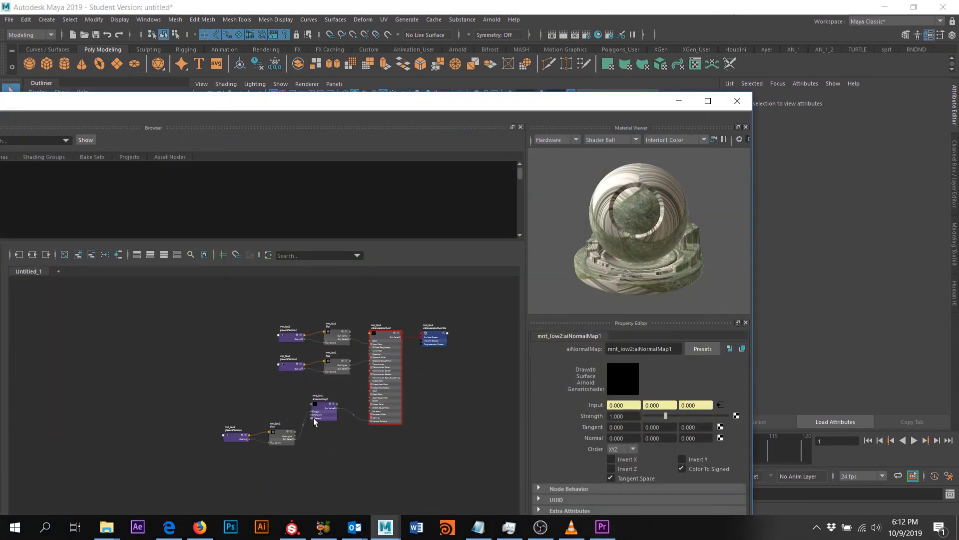
drag(294, 404, 296, 373)
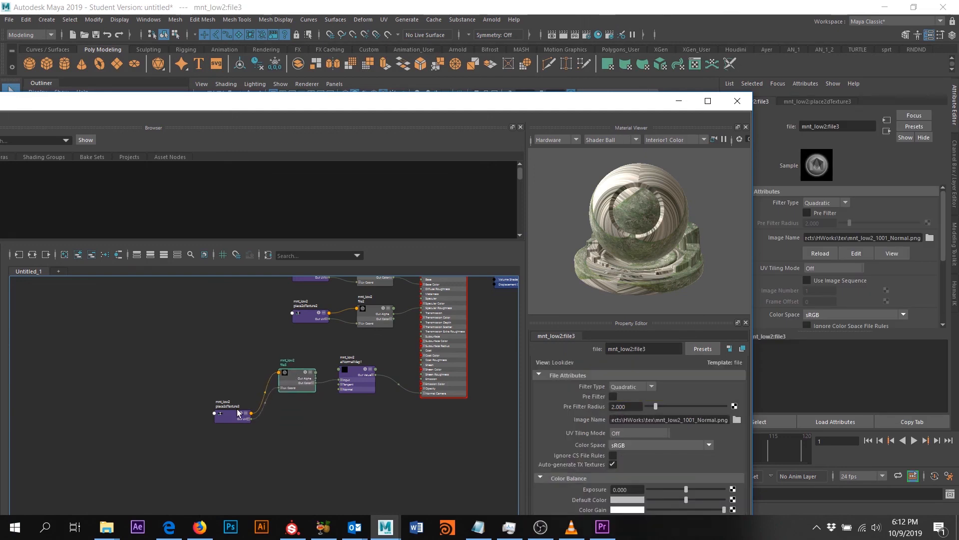
drag(238, 412, 223, 385)
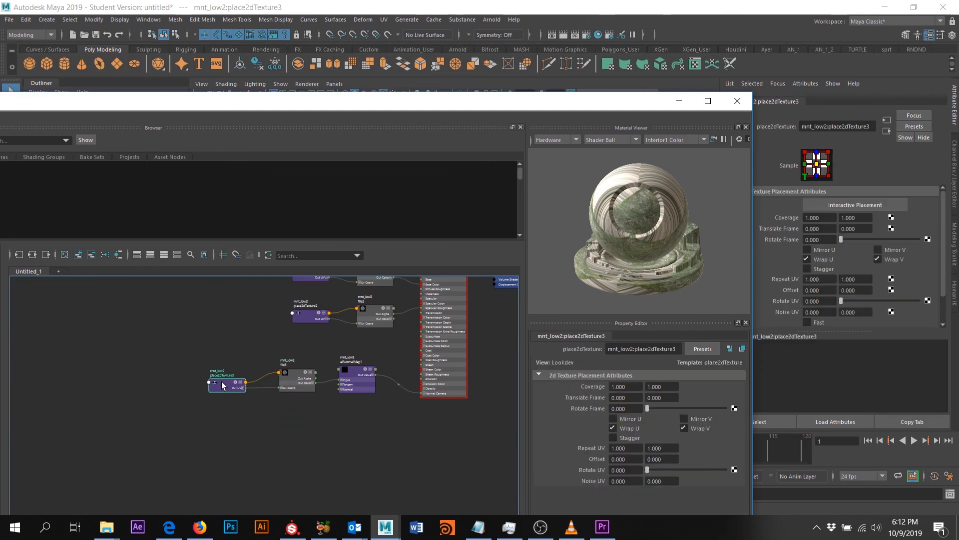
click(291, 377)
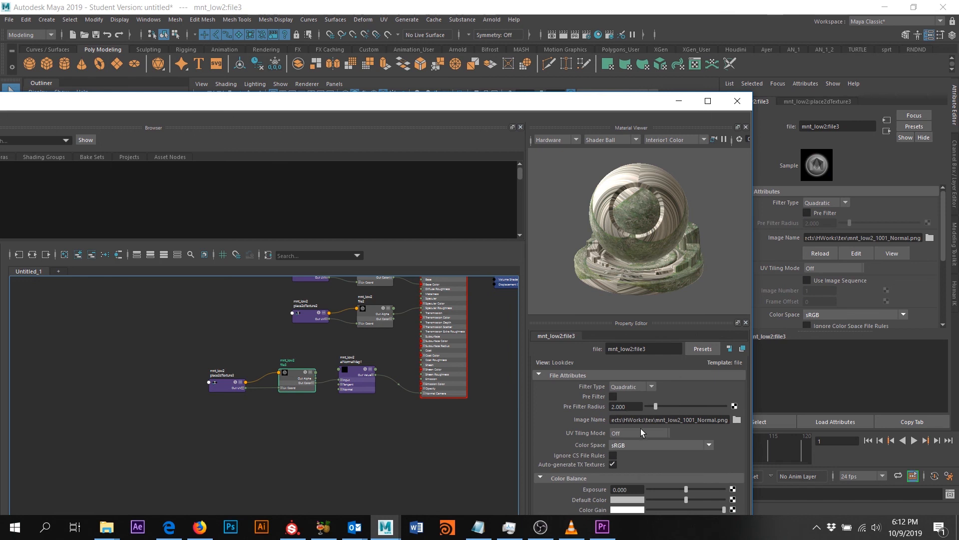
click(632, 445)
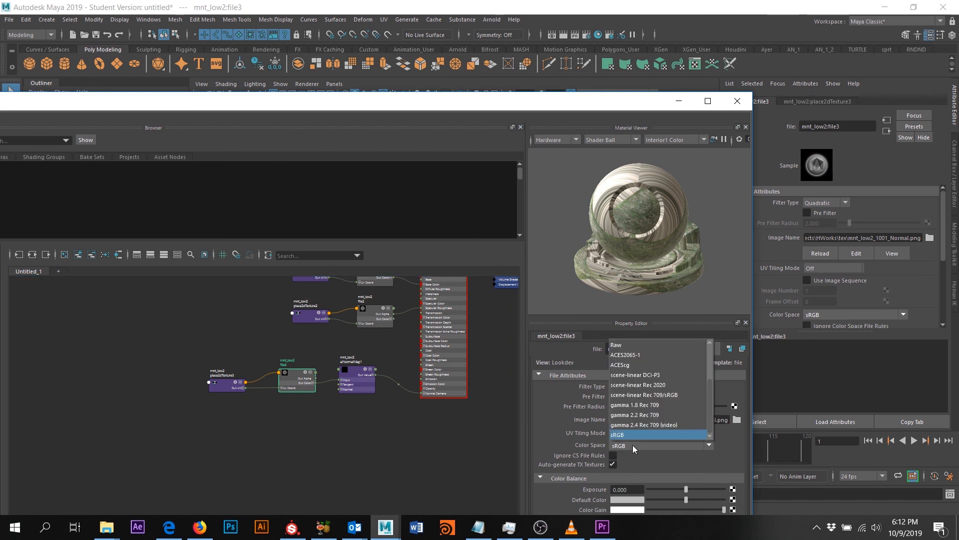
click(631, 345)
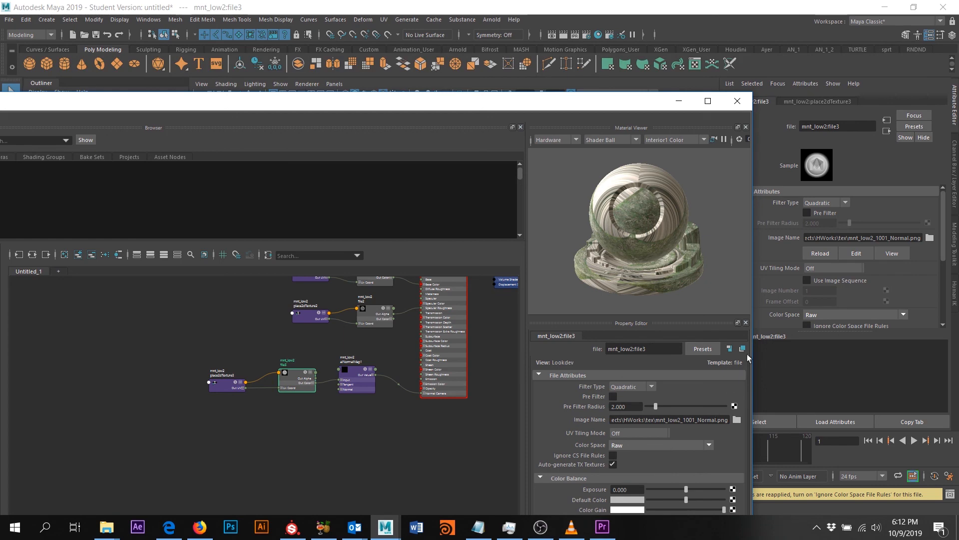
- Review file3's Color Balance settings in the Attribute Editor with Hypershade minimized
click(678, 101)
scroll(782, 214, down, 5)
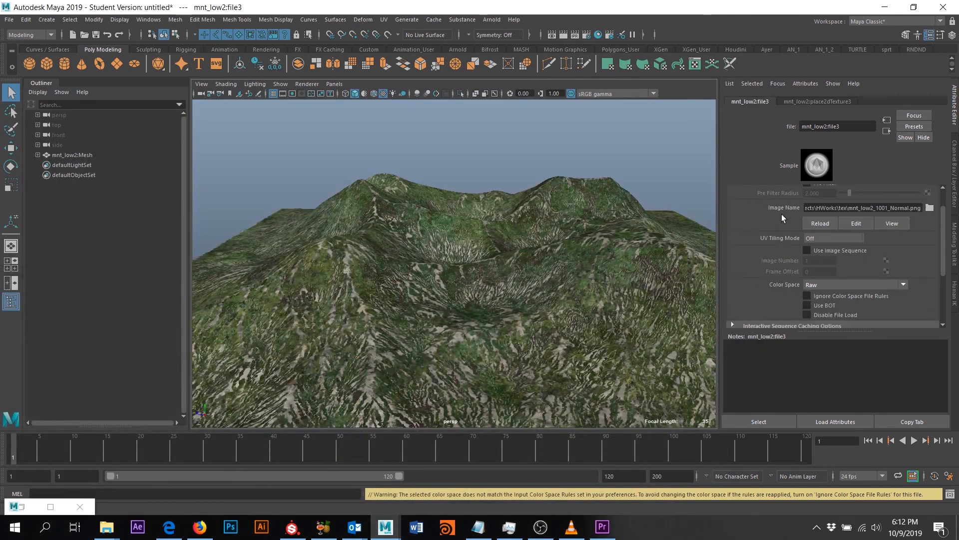
scroll(775, 252, up, 4)
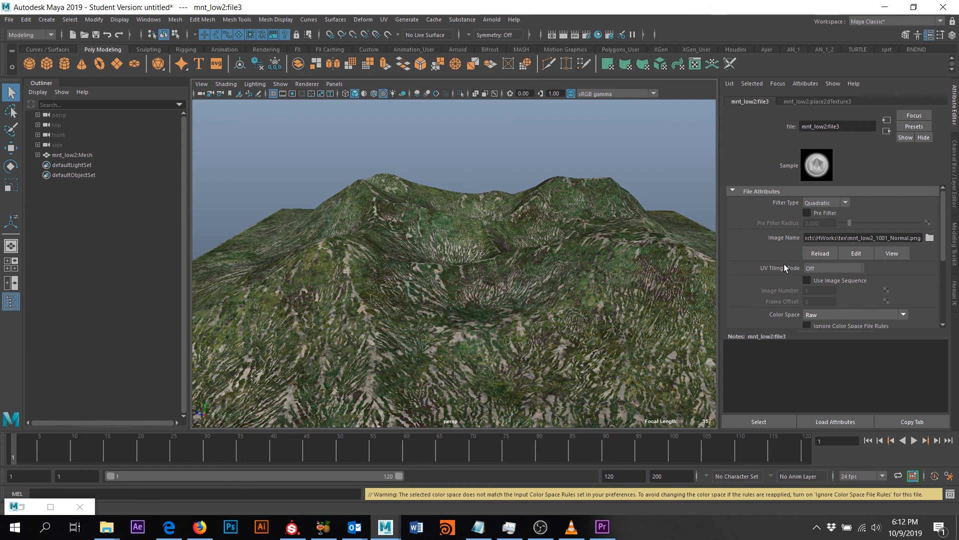
scroll(784, 264, down, 3)
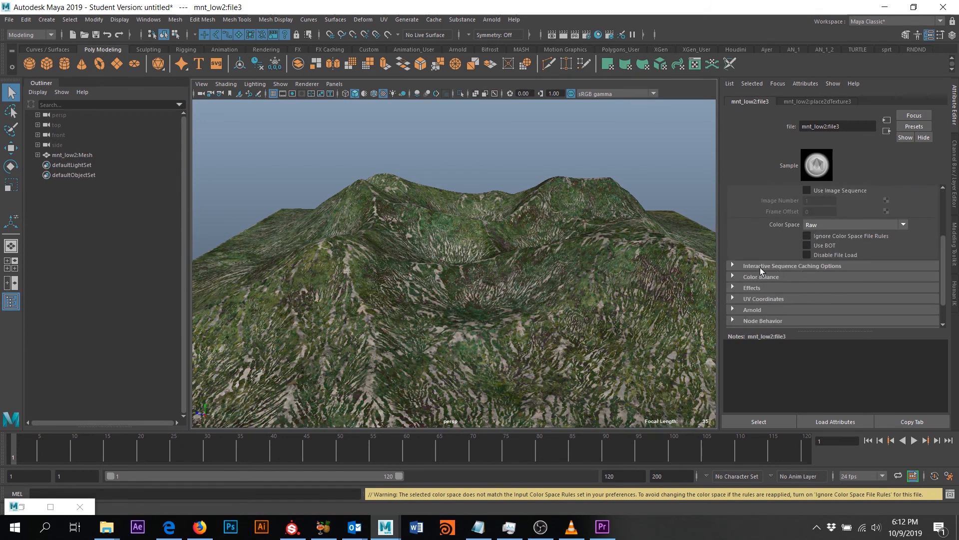
click(762, 265)
click(762, 265)
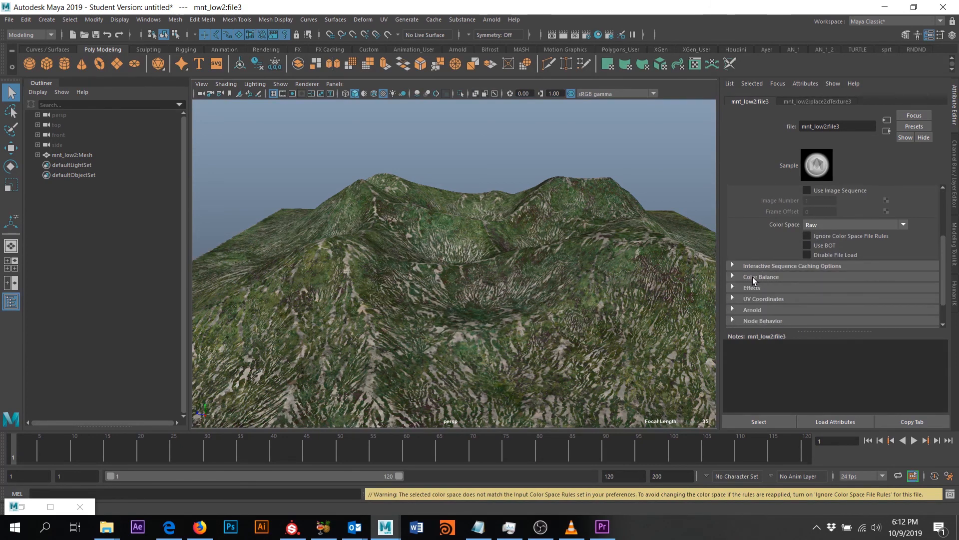
click(751, 277)
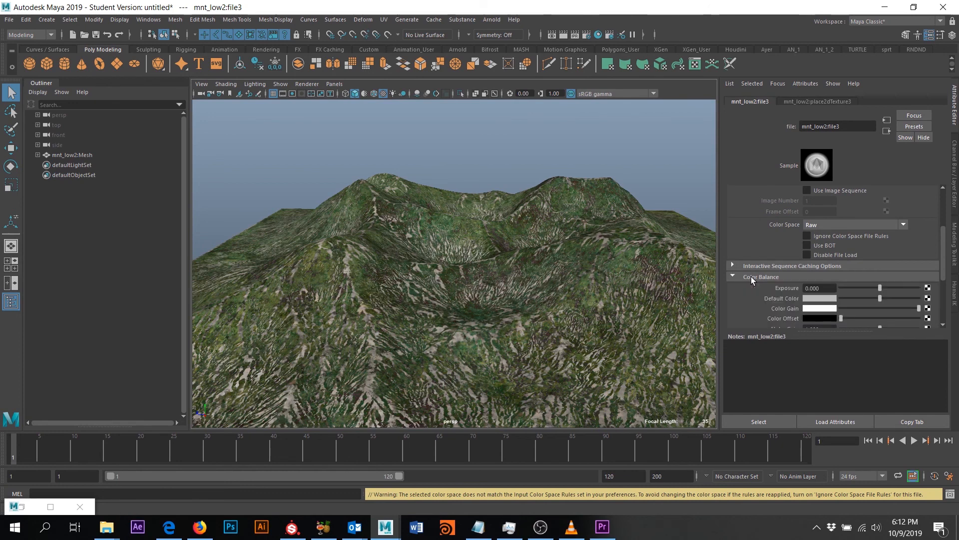
scroll(751, 276, down, 3)
scroll(760, 273, up, 2)
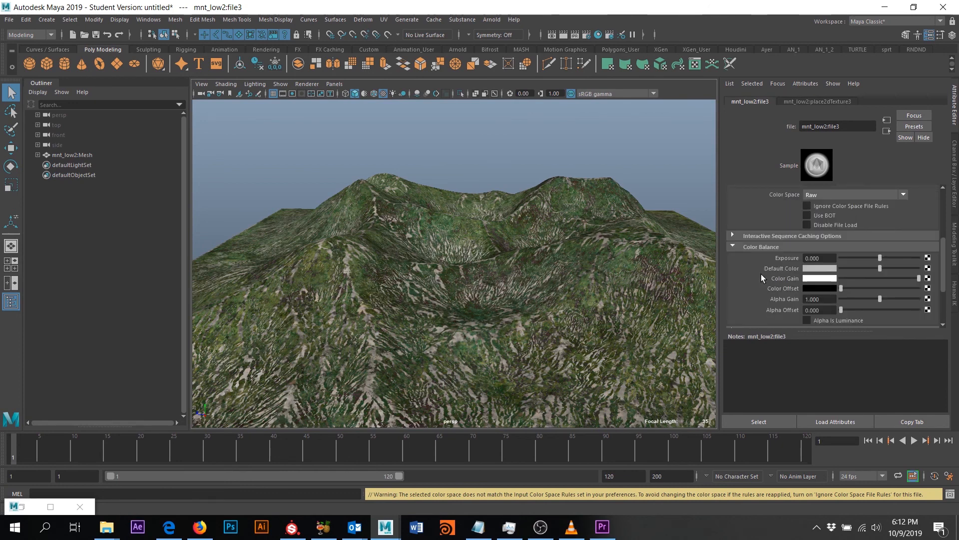
click(754, 247)
- Select aiNormalMap1 to show its attributes and tilt the view down onto the terrain
click(26, 503)
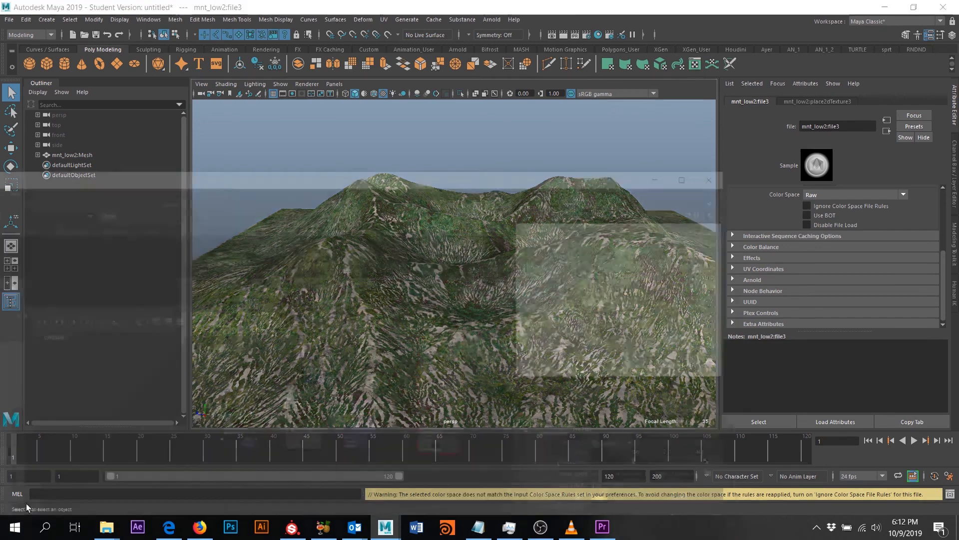
click(351, 378)
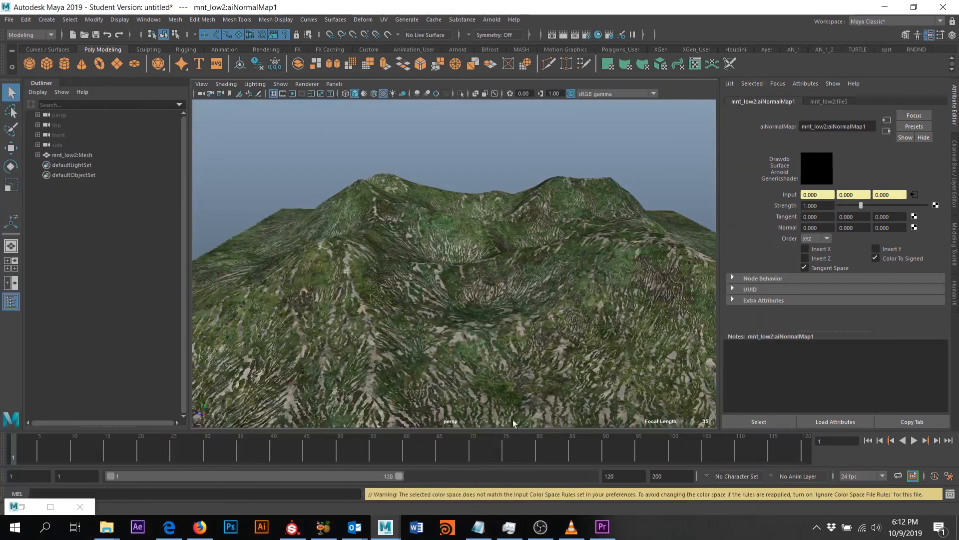
click(678, 101)
scroll(532, 326, up, 5)
scroll(531, 326, down, 3)
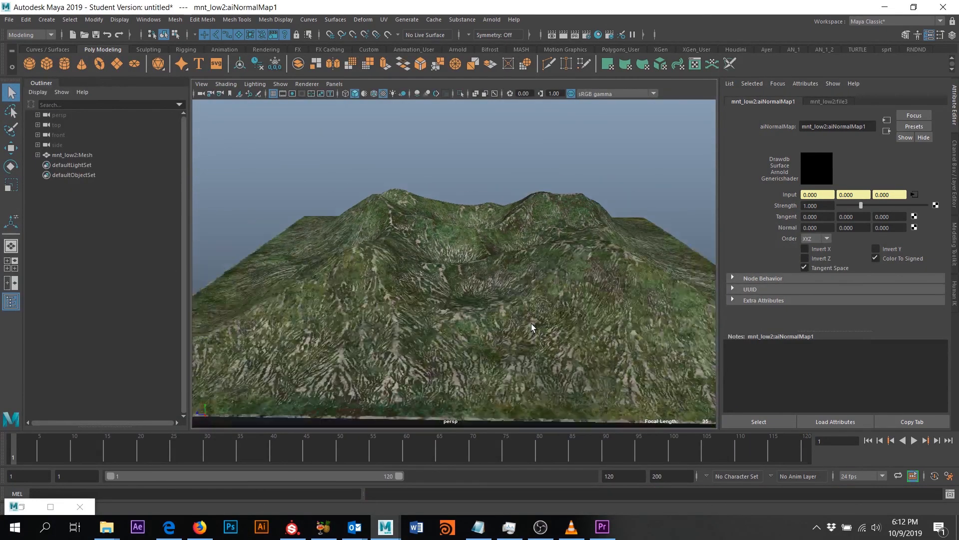
alt+drag(532, 326, 533, 340)
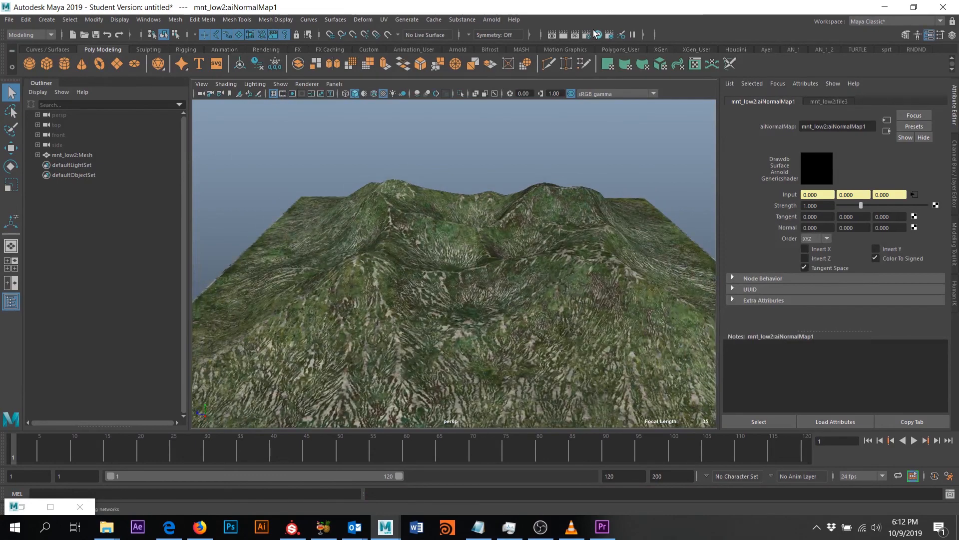
- Add an Arnold Physical Sky and render the current frame of the terrain in Render View
click(492, 20)
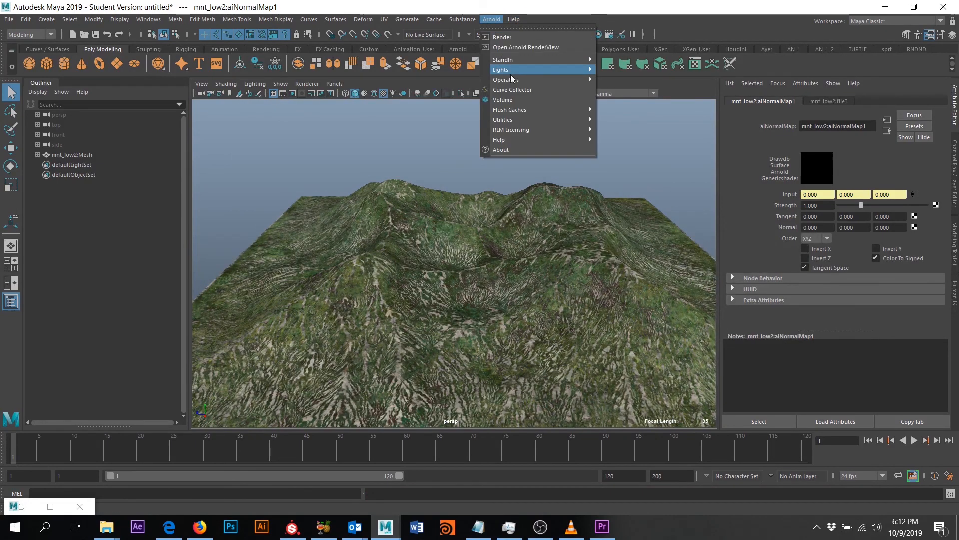
mouse_move(512, 71)
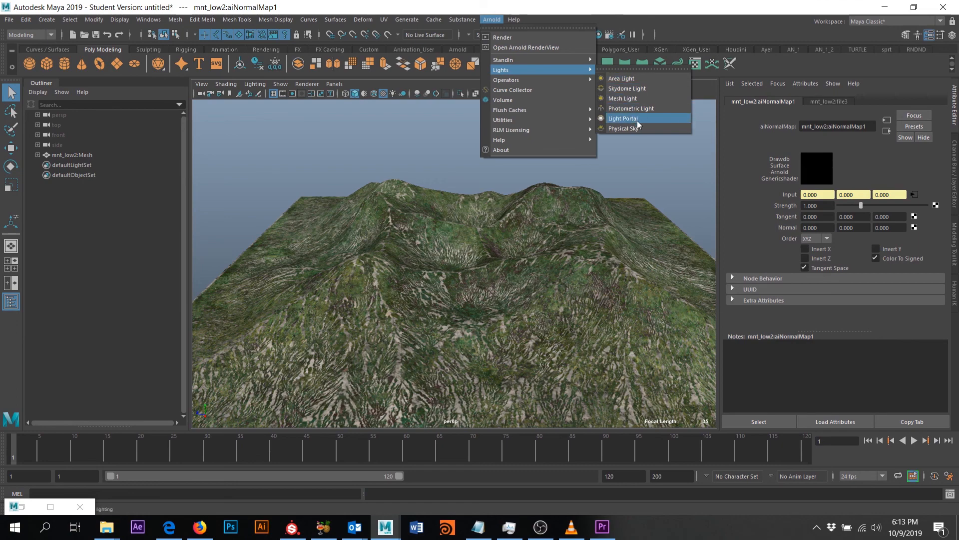
click(622, 128)
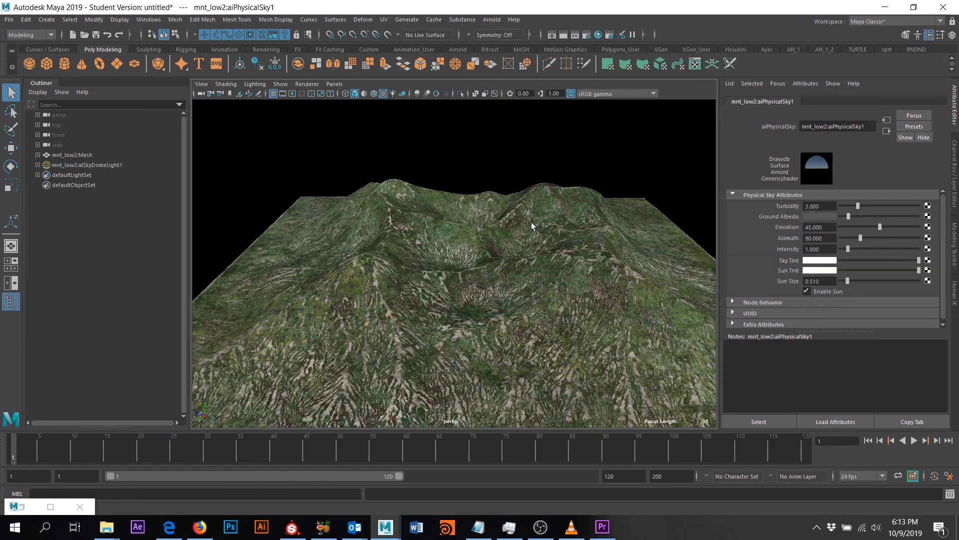
alt+drag(570, 188, 507, 226)
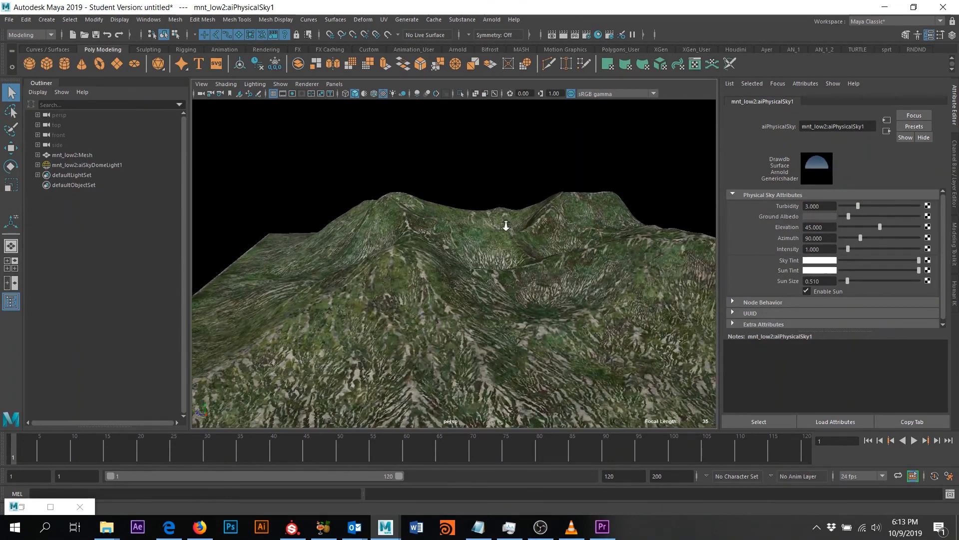
click(562, 34)
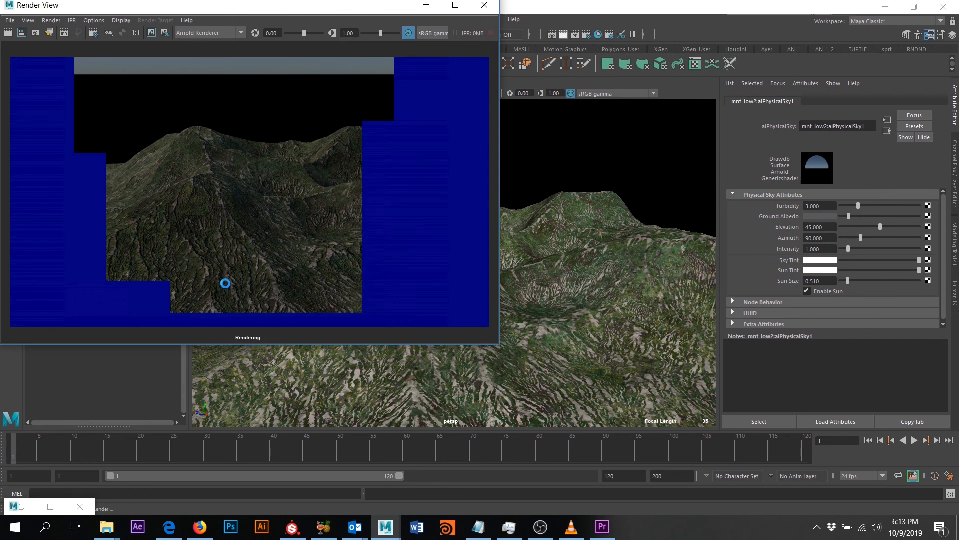
- Select the sky dome, re-render the terrain with a blue sky gradient, and restore Hypershade
click(624, 158)
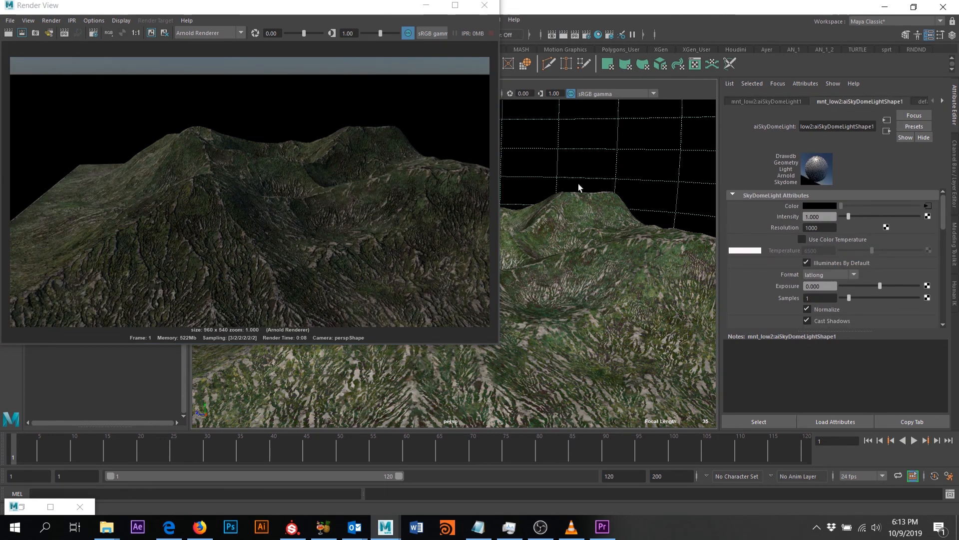
alt+drag(585, 186, 649, 271)
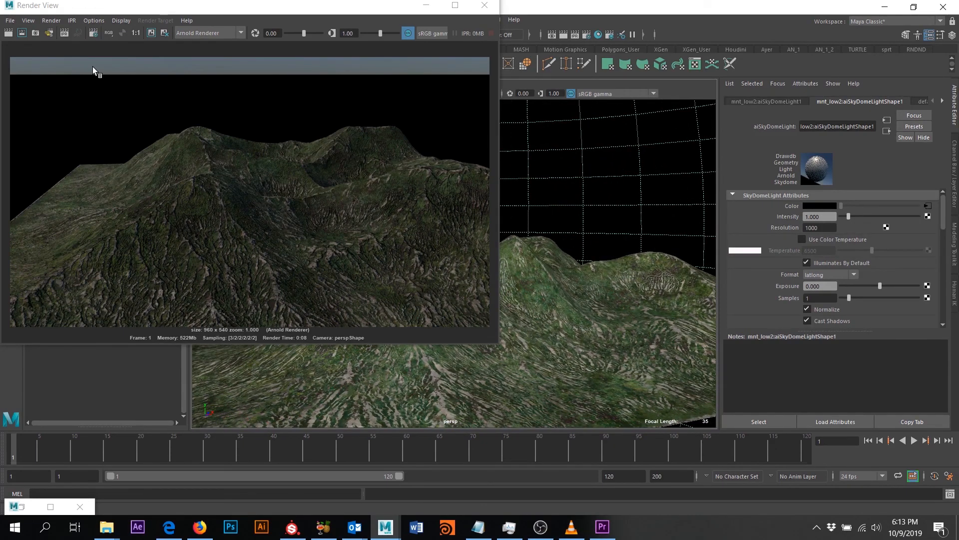
click(8, 32)
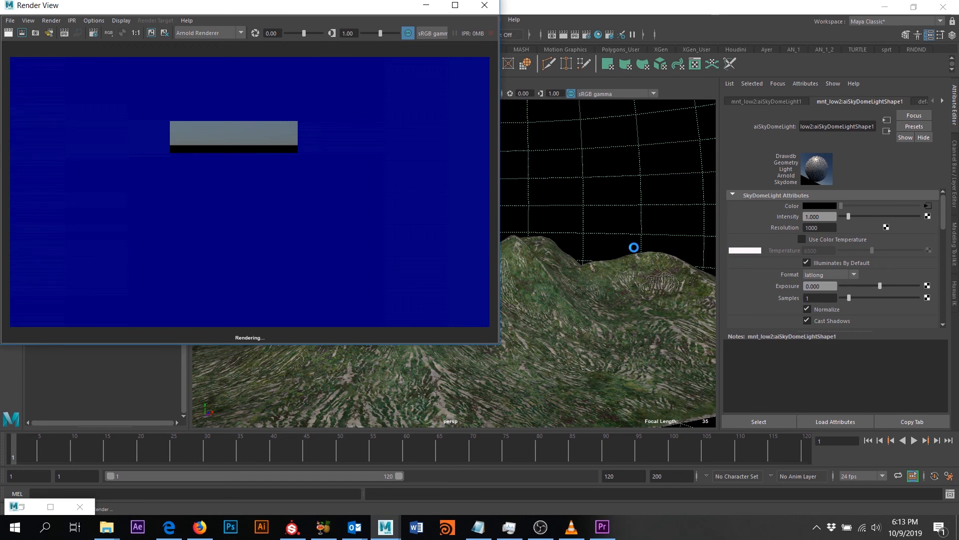
alt+drag(577, 237, 604, 231)
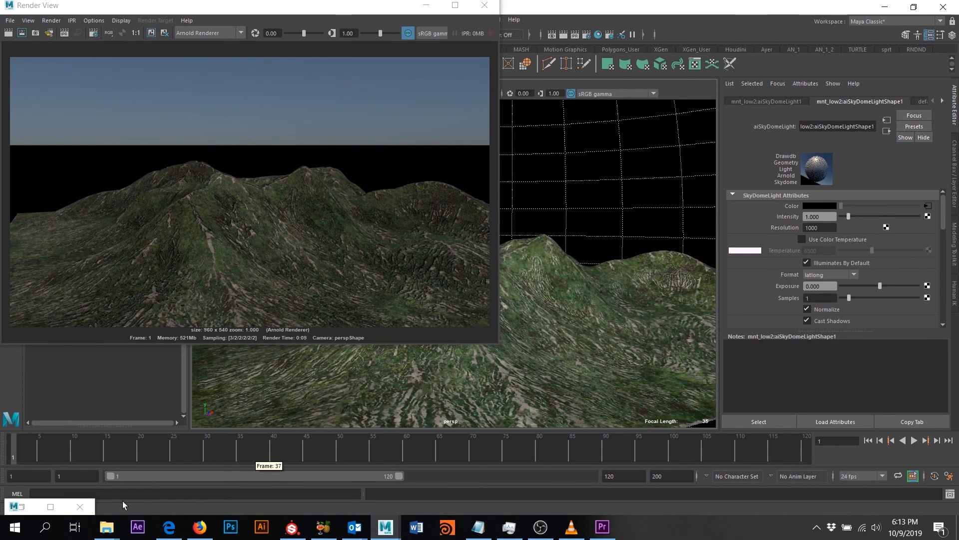
click(22, 507)
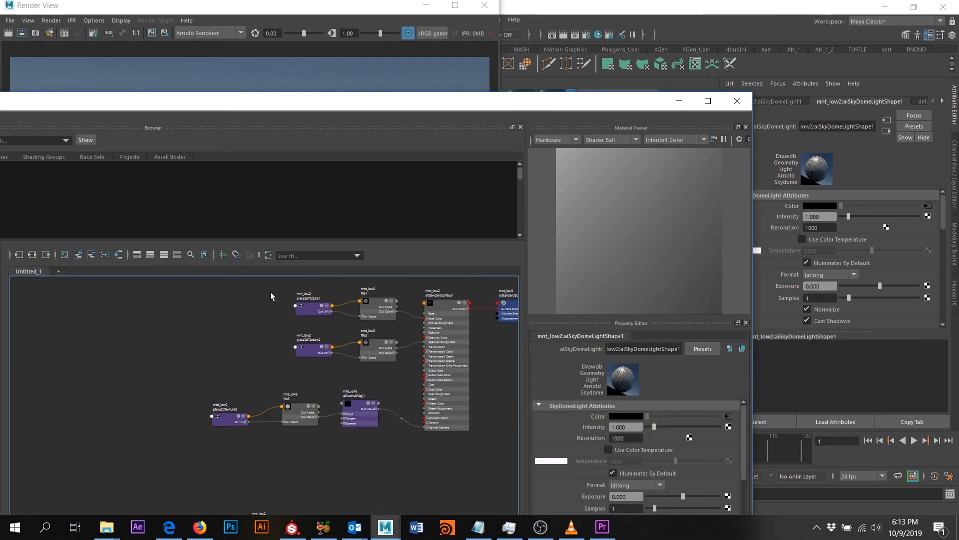
- Select aiStandardSurface1, scroll through its Specular settings, then minimize the Hypershade
click(441, 307)
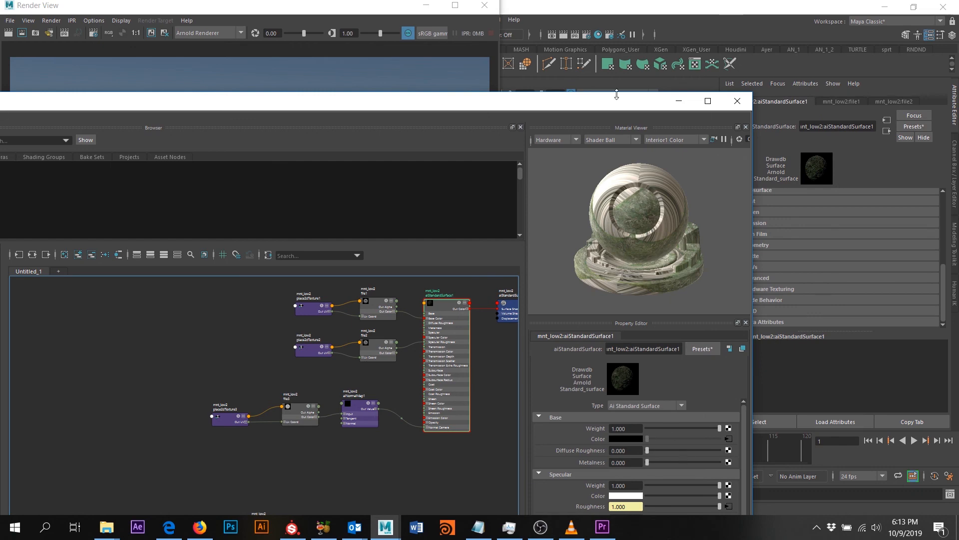
drag(610, 107, 569, 129)
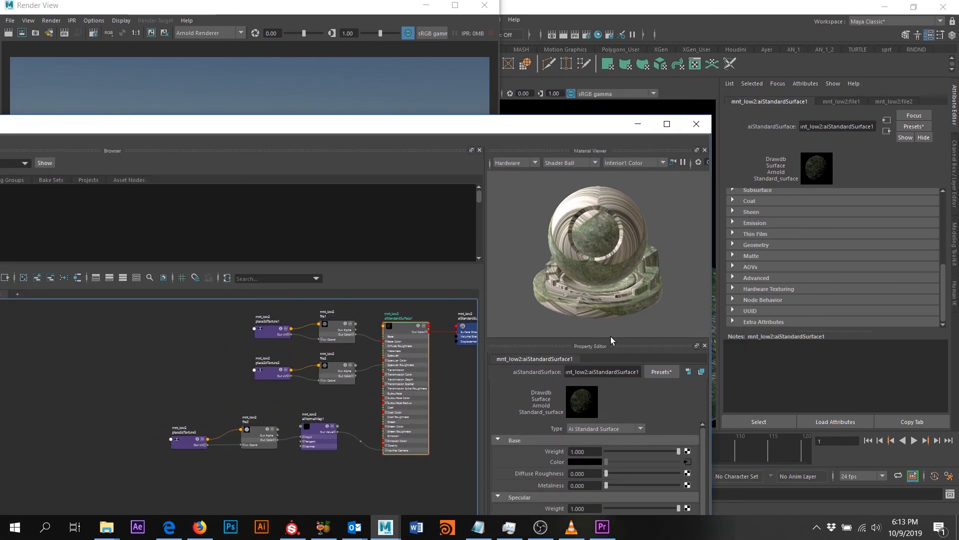
scroll(612, 479, down, 1)
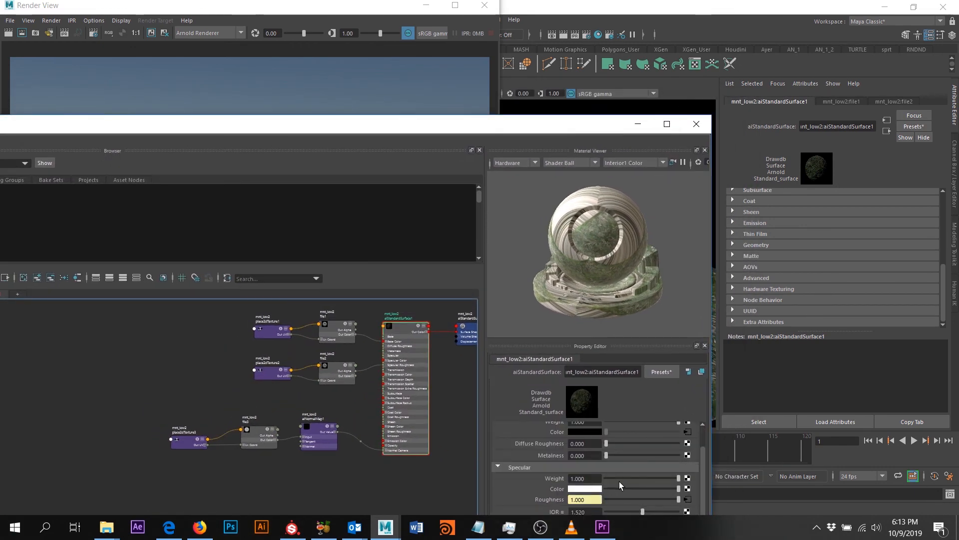
scroll(619, 481, down, 1)
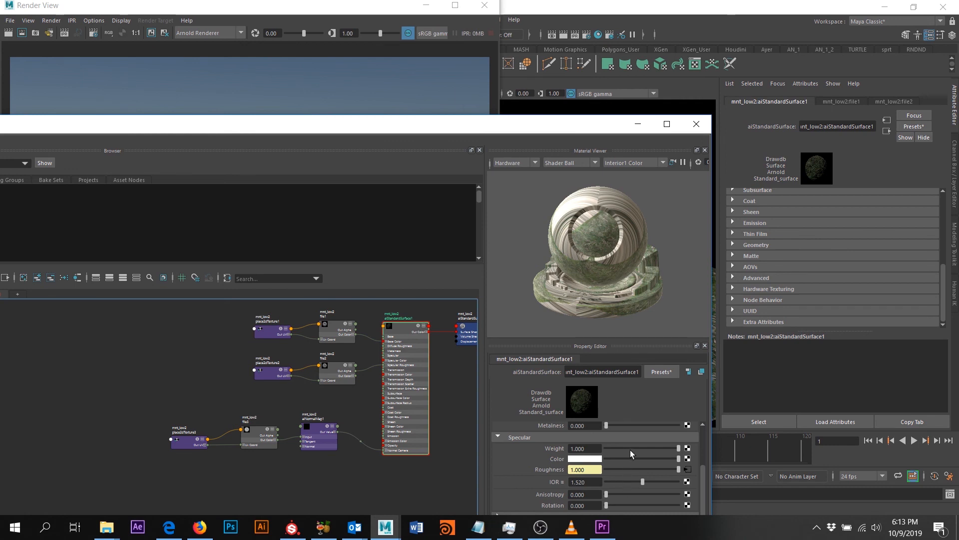
scroll(627, 457, down, 1)
scroll(624, 463, down, 1)
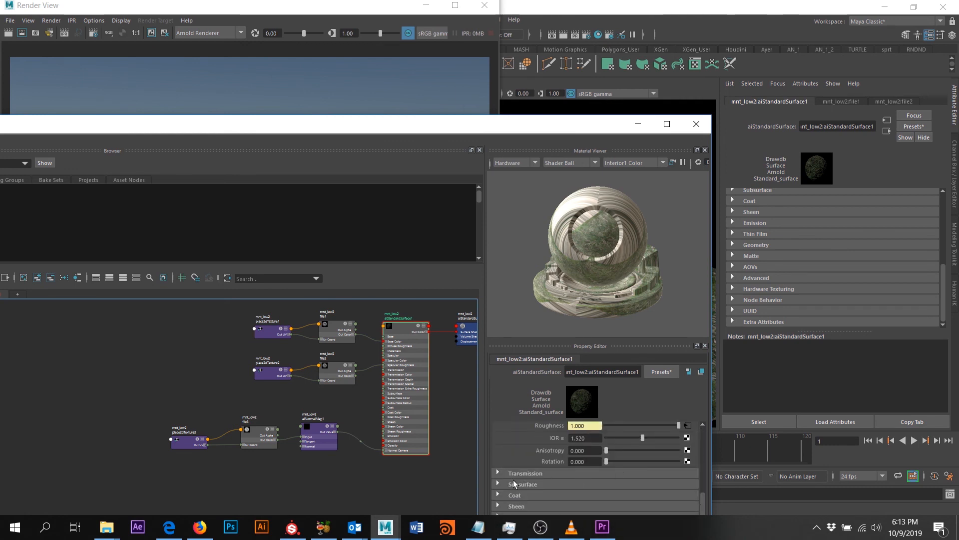
drag(544, 125, 560, 40)
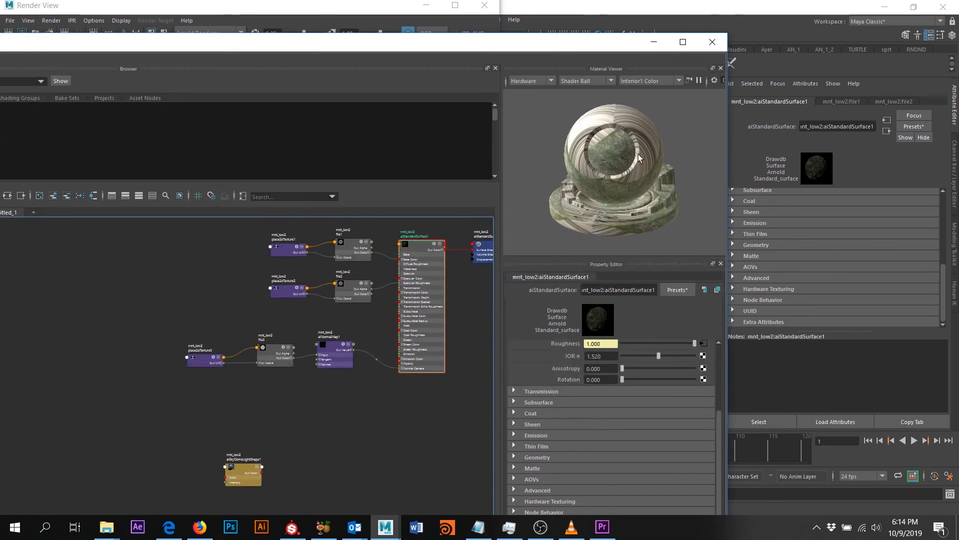
click(653, 42)
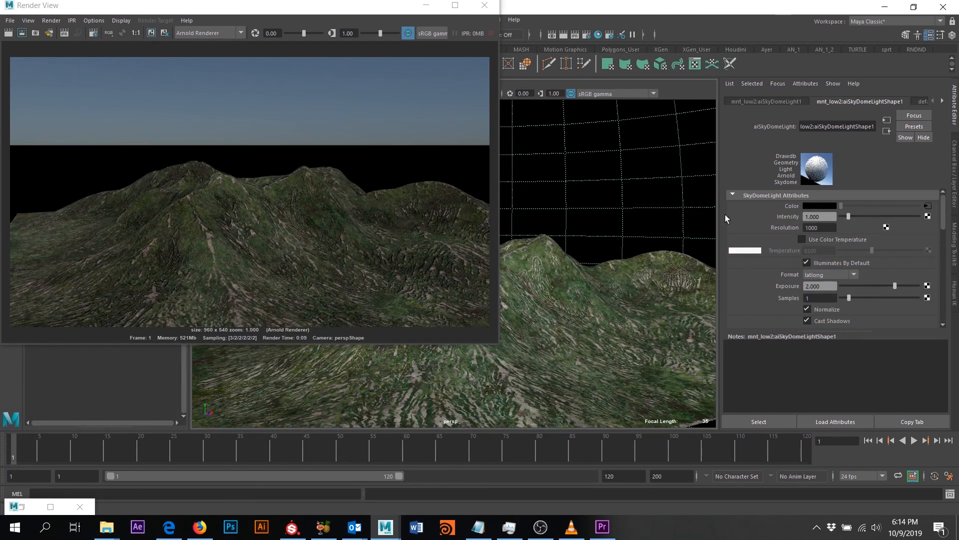
- Set the sky dome light's Camera visibility to 0 so it is hidden from renders
scroll(799, 242, down, 4)
drag(827, 221, 539, 142)
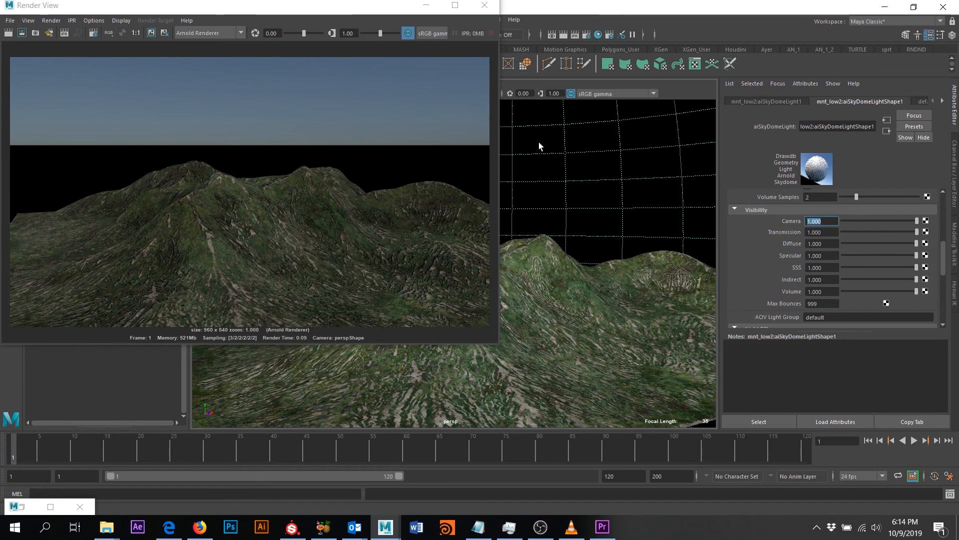
text(0)
key(Return)
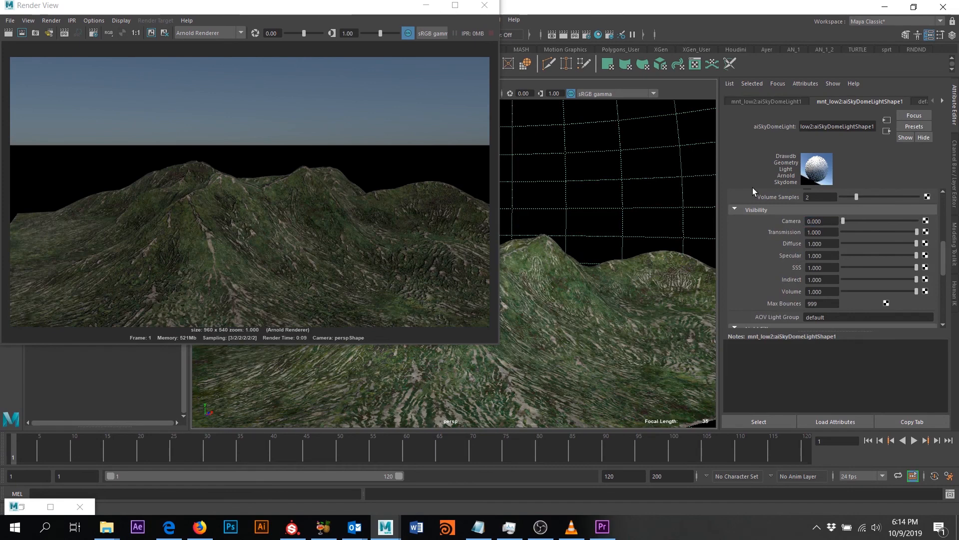
- Keep the current image and re-render the terrain against a black background
click(152, 34)
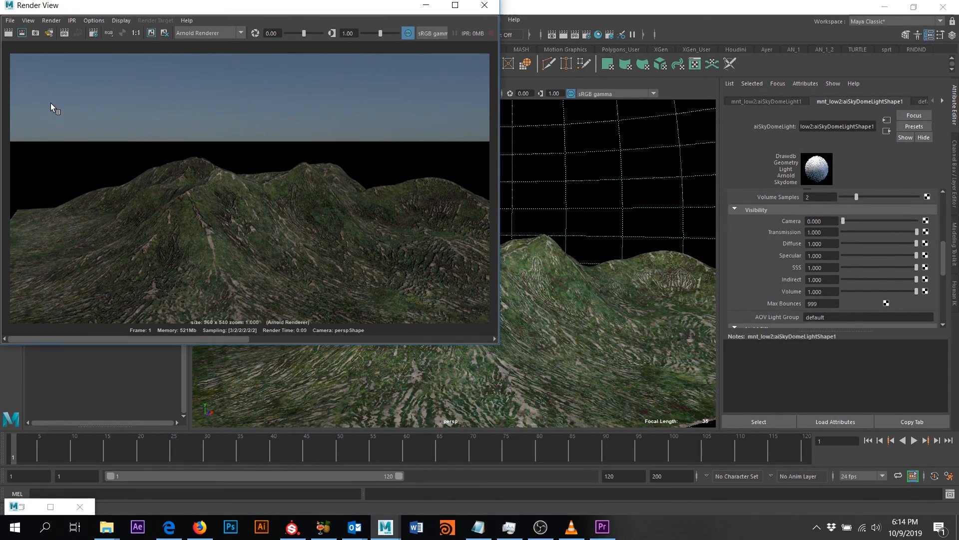
click(8, 33)
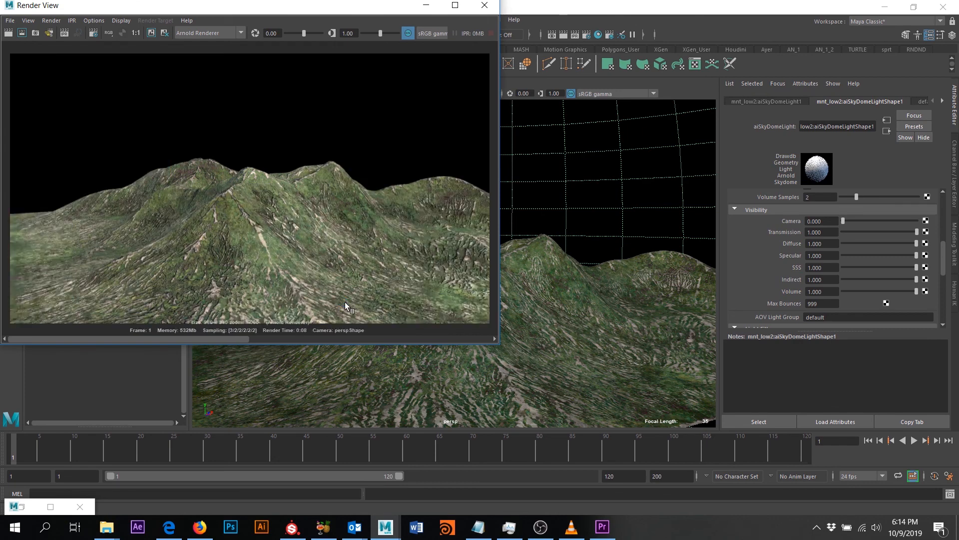
right_click(45, 502)
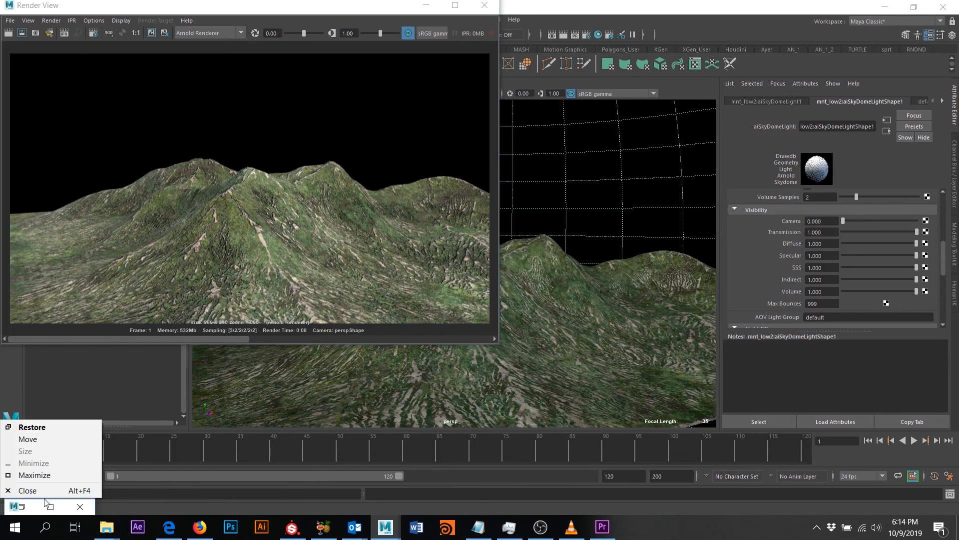
click(34, 508)
- Set aiNormalMap1's Strength to 0.5
click(34, 508)
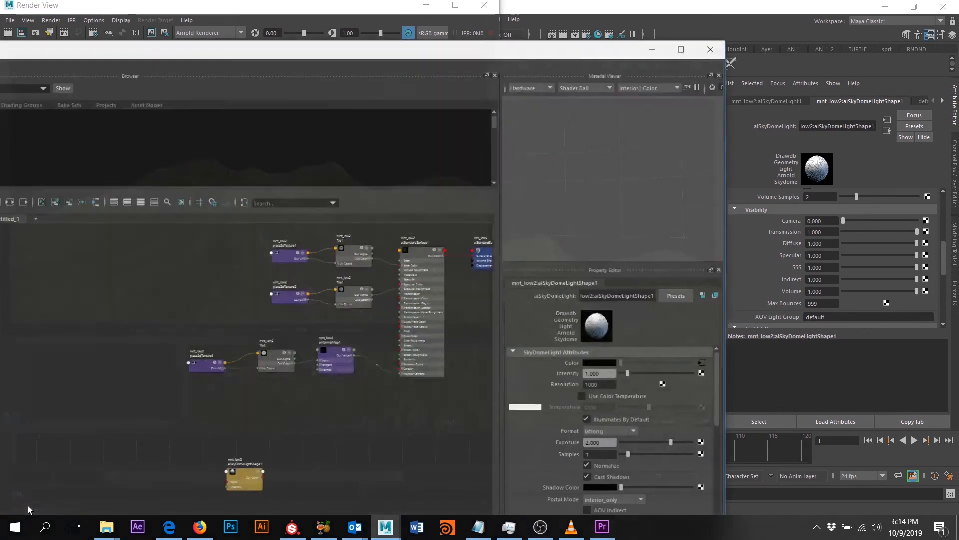
scroll(336, 339, up, 5)
scroll(343, 322, down, 3)
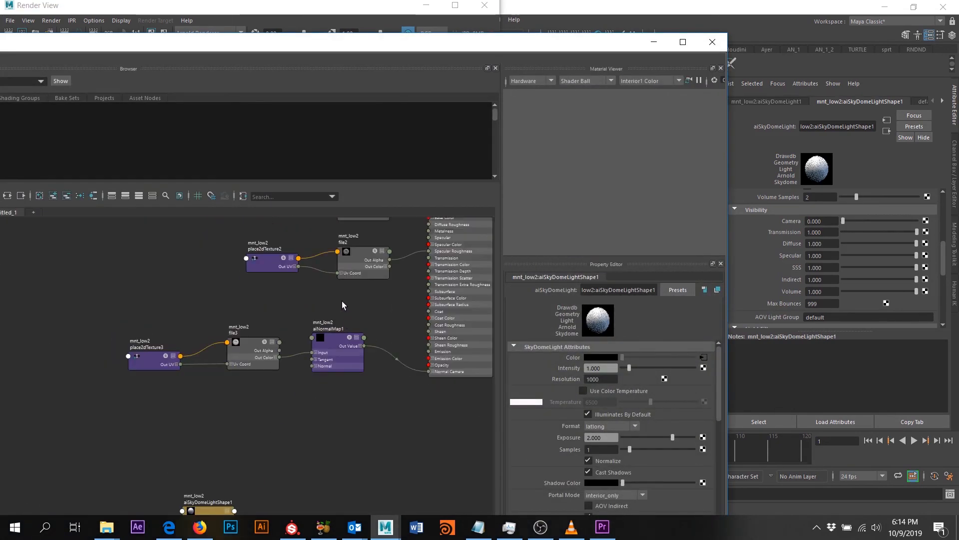
alt+middle_drag(349, 303, 318, 376)
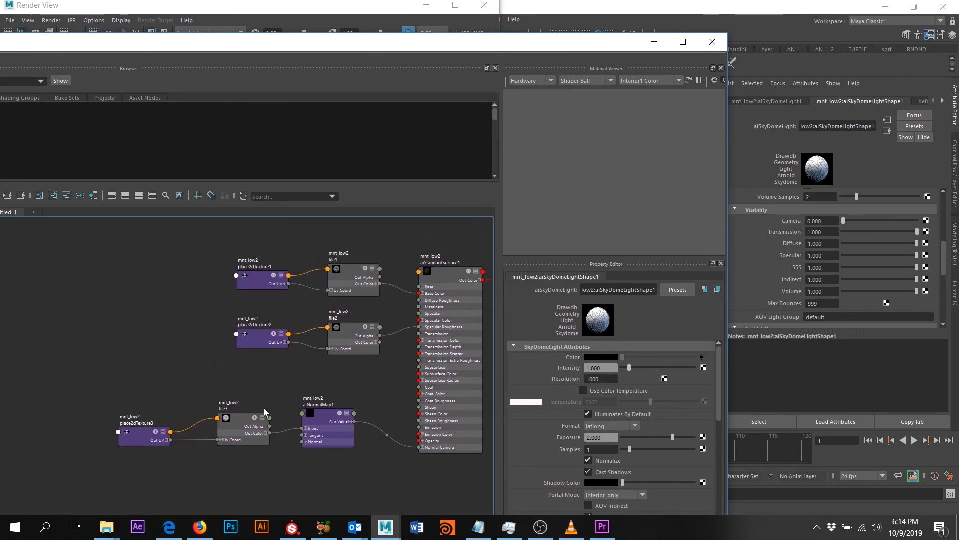
click(313, 413)
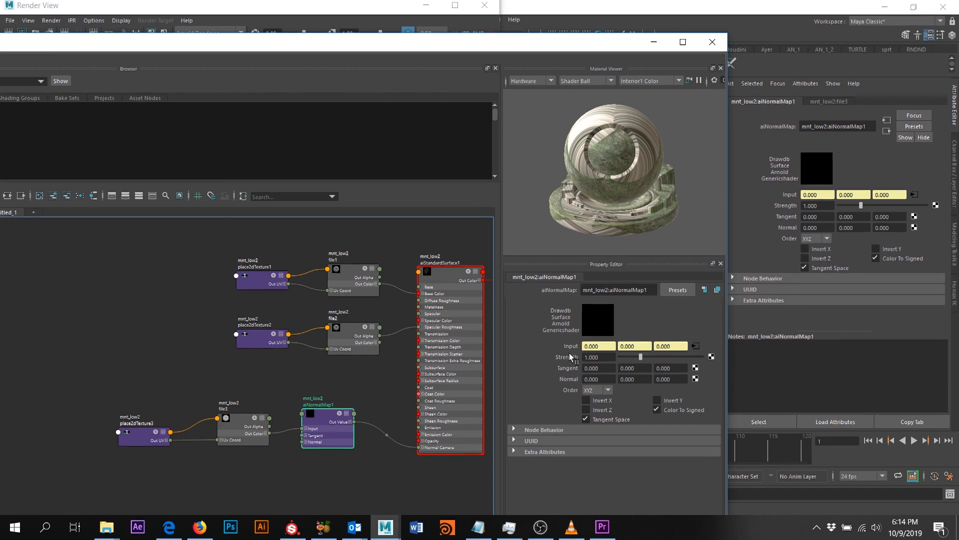
drag(611, 358, 490, 370)
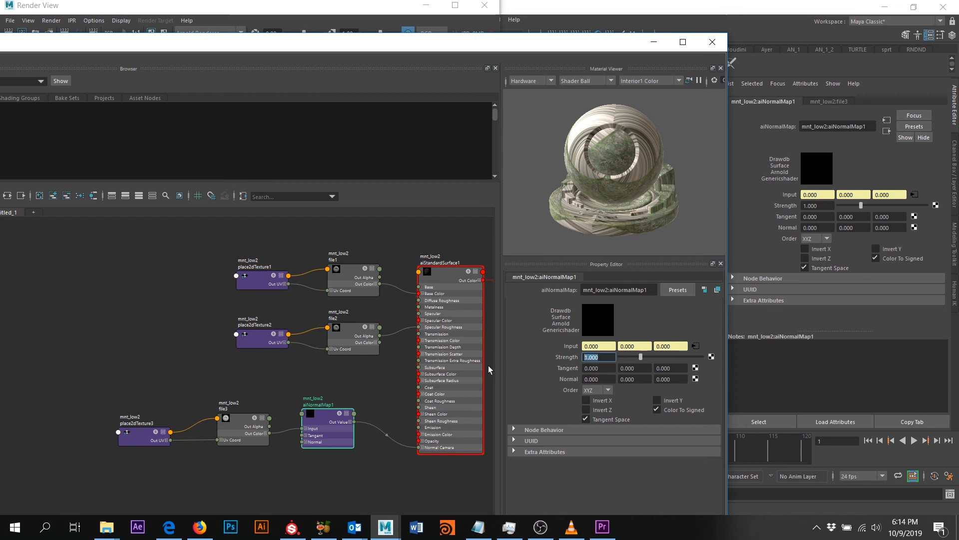
text(0.5)
key(Return)
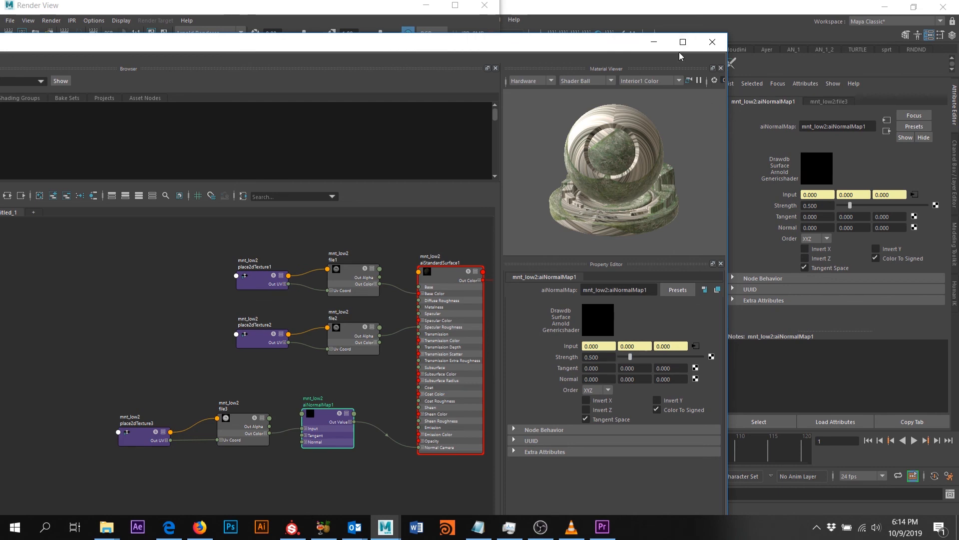
- Draw a render region over the central peak and render only that region
click(654, 42)
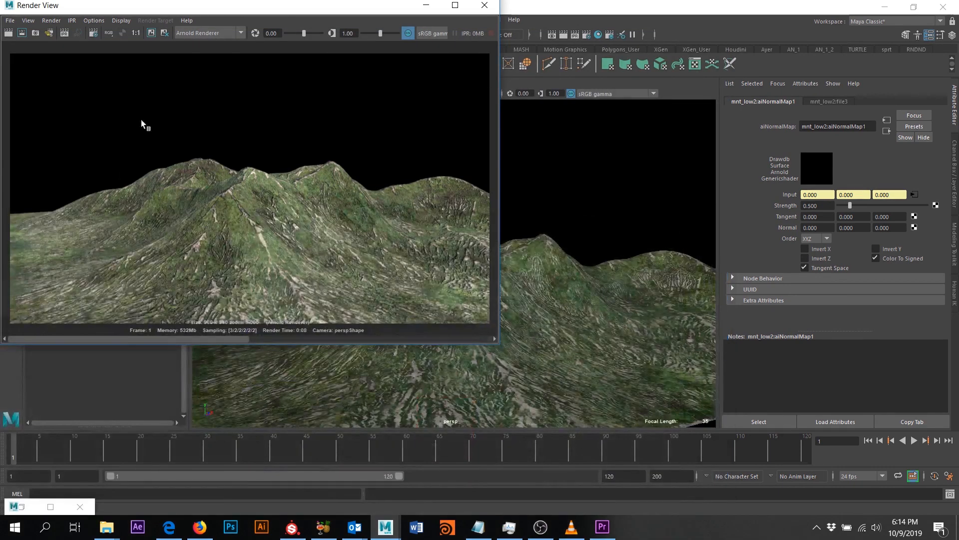
drag(144, 11, 253, 42)
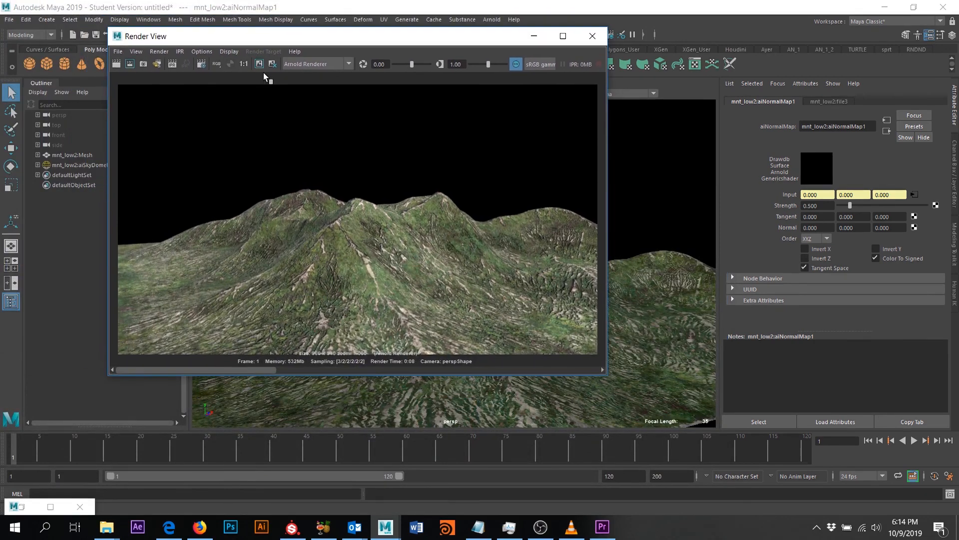
drag(259, 168, 388, 353)
click(130, 66)
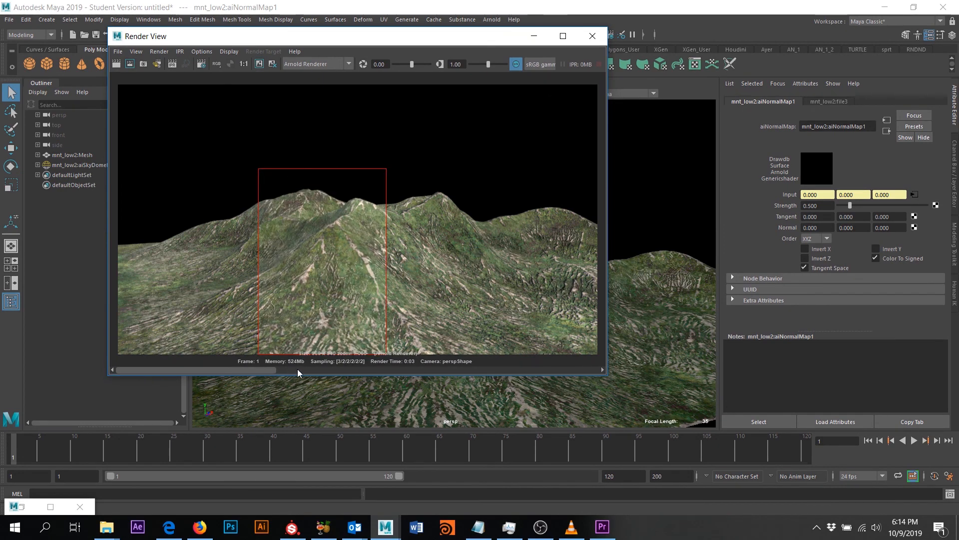
- Flip between the stored renders to compare the new result with the previous ones
click(325, 370)
click(274, 371)
click(312, 371)
click(270, 372)
click(329, 373)
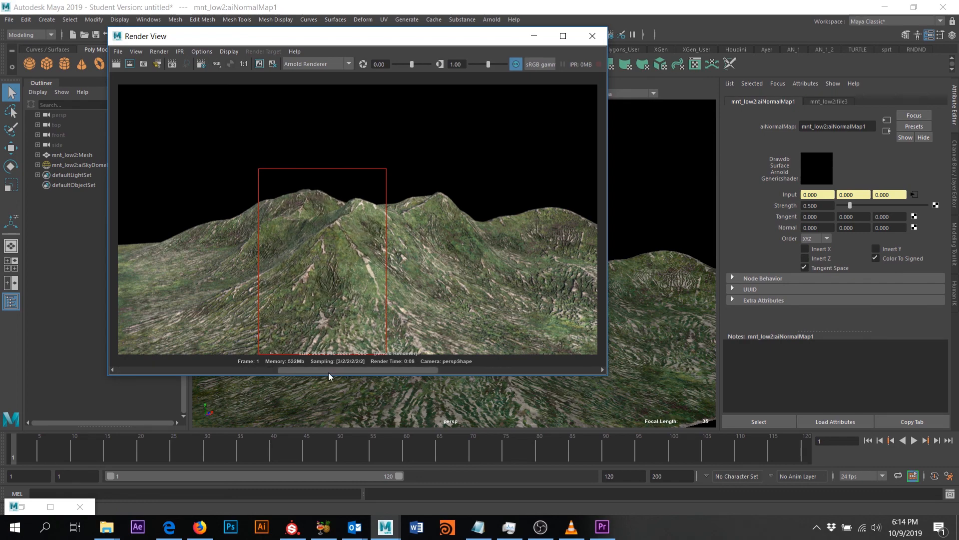
click(240, 372)
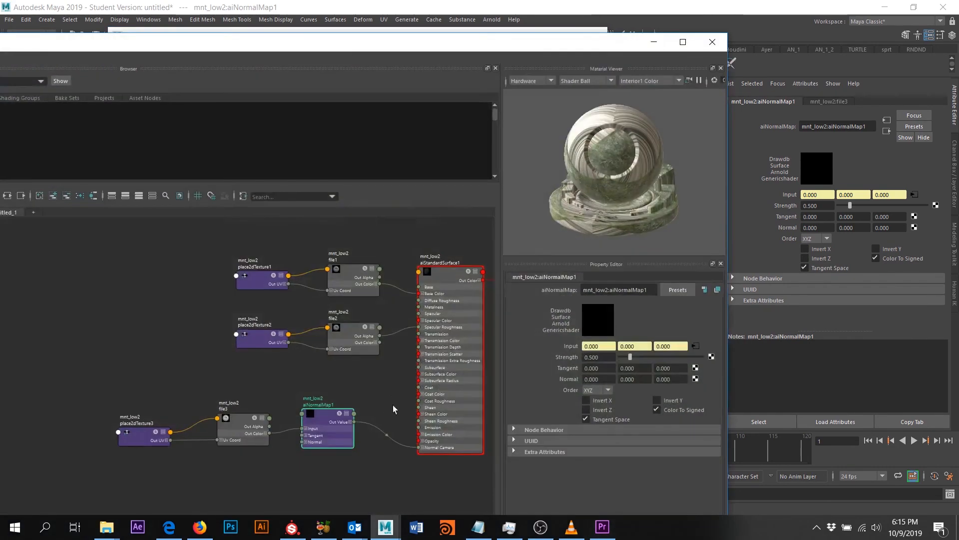
- Set aiNormalMap1 Strength to 0.75 and re-render the terrain region
click(613, 359)
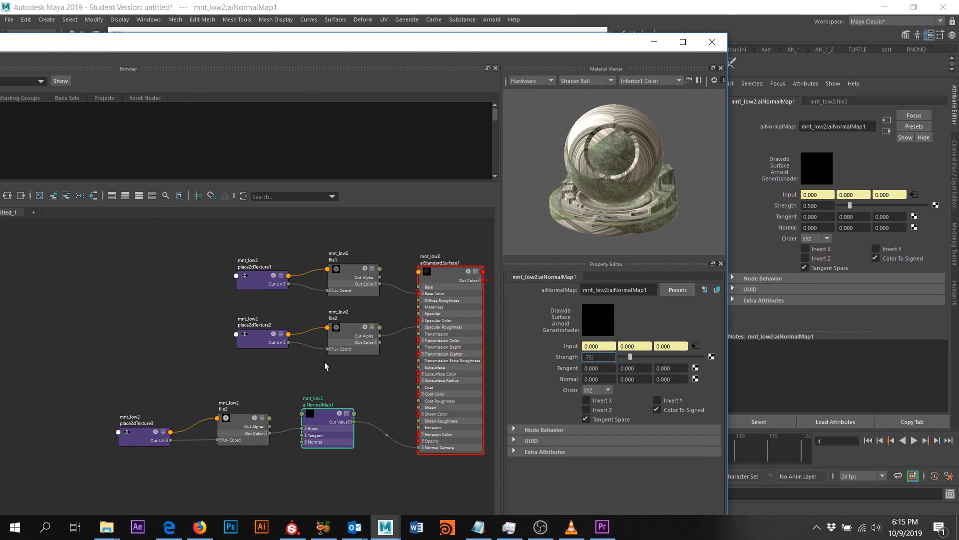
text(.75)
key(Return)
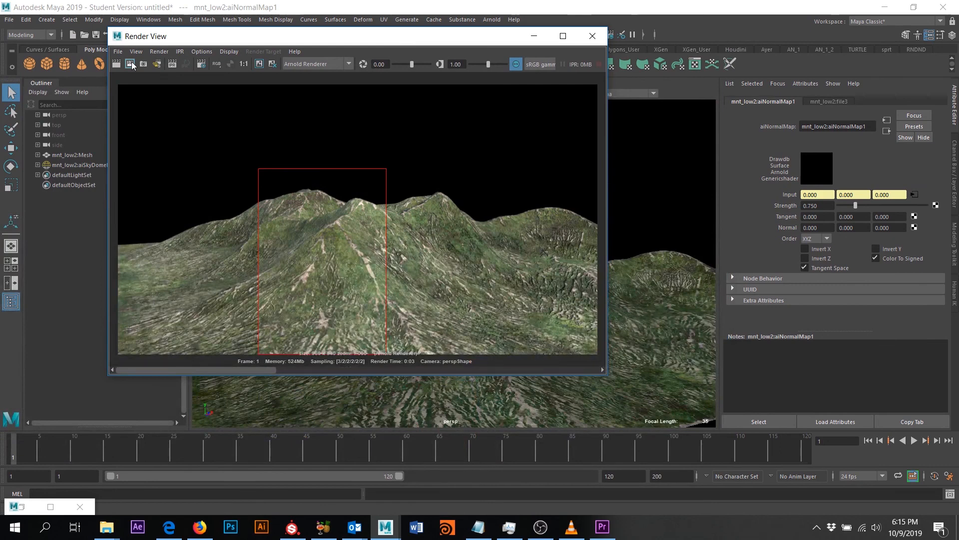
click(130, 63)
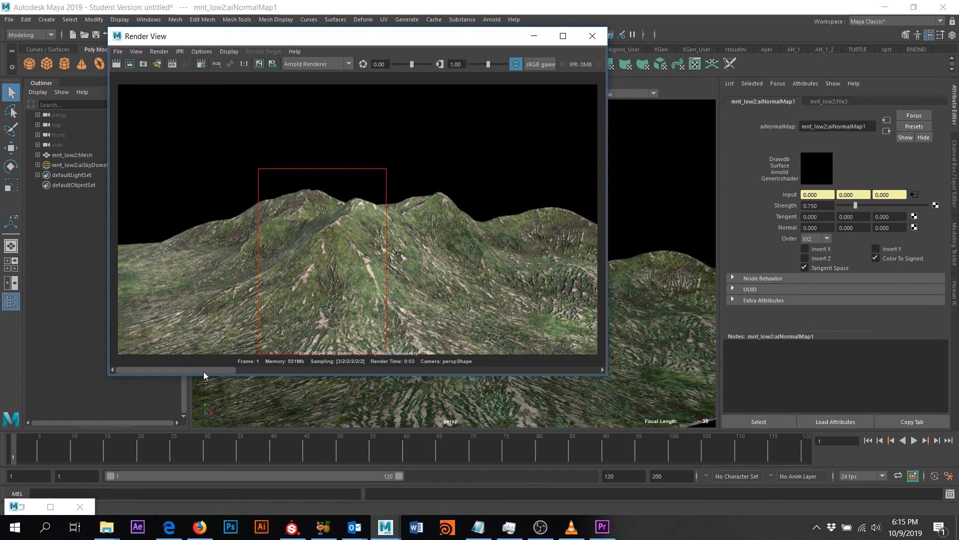
- Compare stored renders, clear the render region, and open the file1 BaseColor texture's settings
drag(148, 366, 182, 376)
click(240, 343)
click(51, 507)
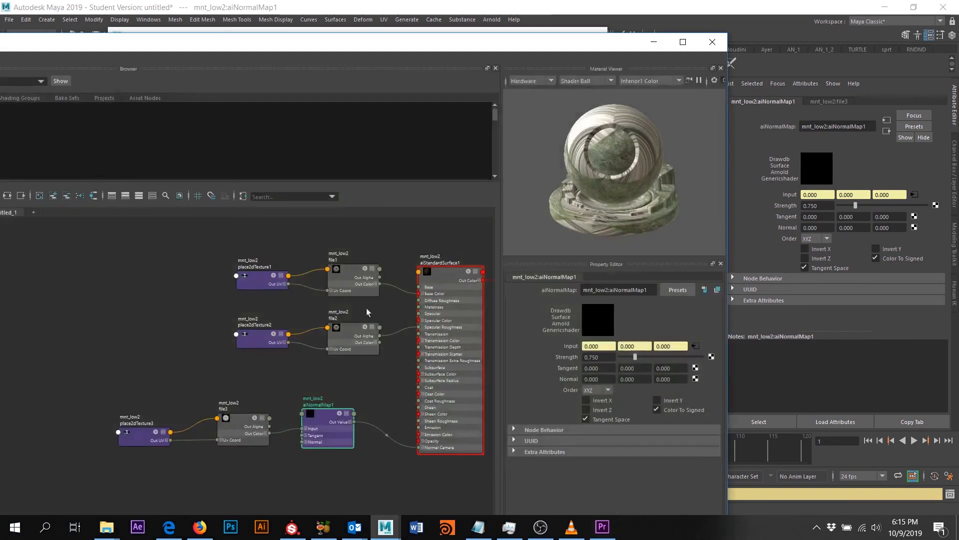
click(344, 276)
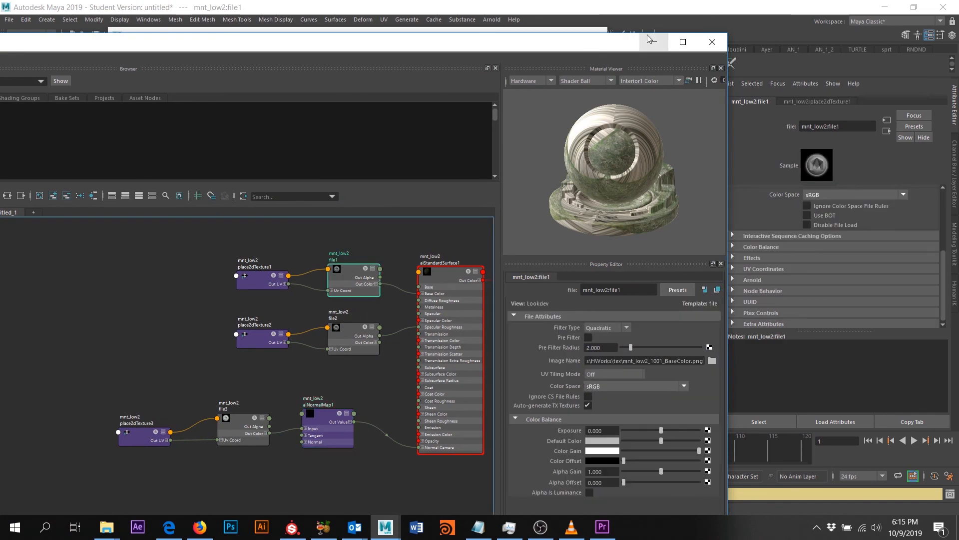
- Set file1's Filter under Effects to 0.1
drag(611, 40, 546, 65)
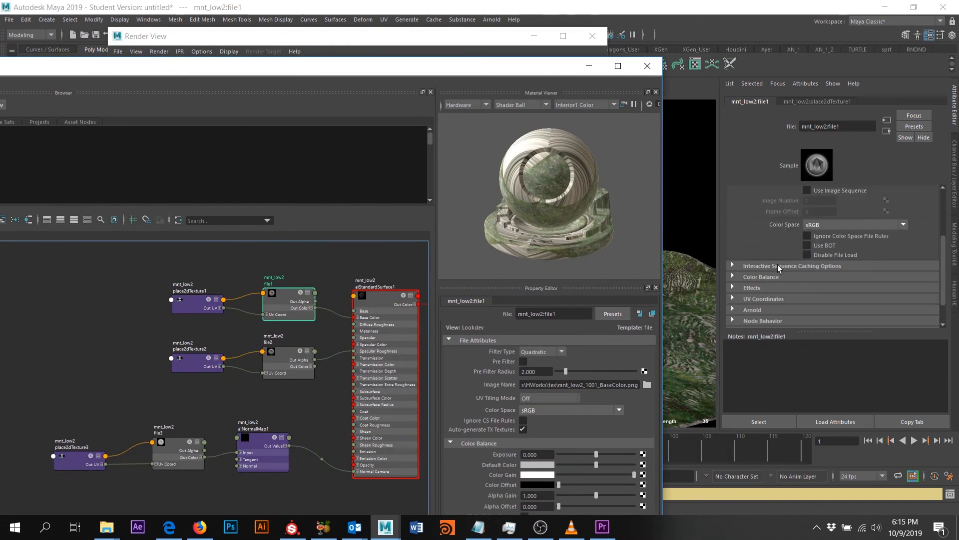
click(774, 255)
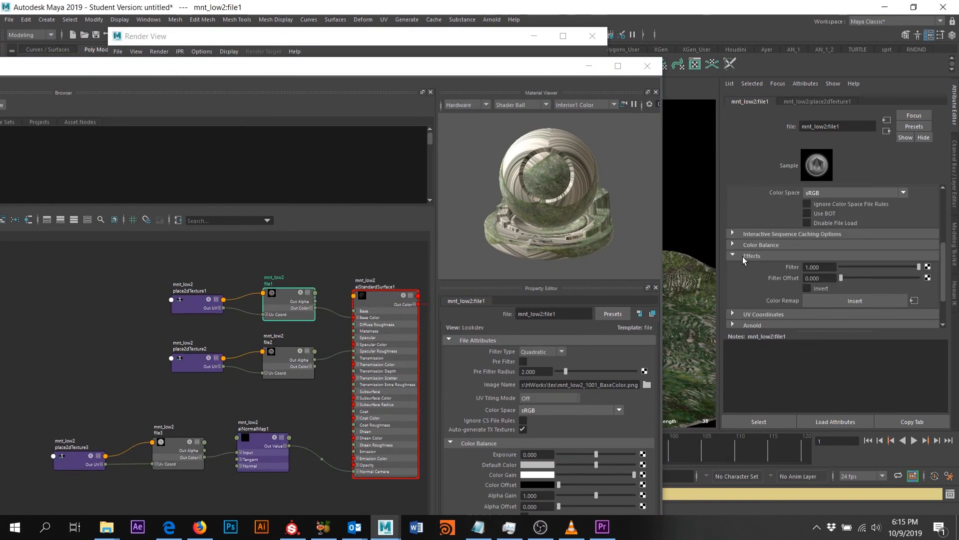
scroll(801, 255, up, 3)
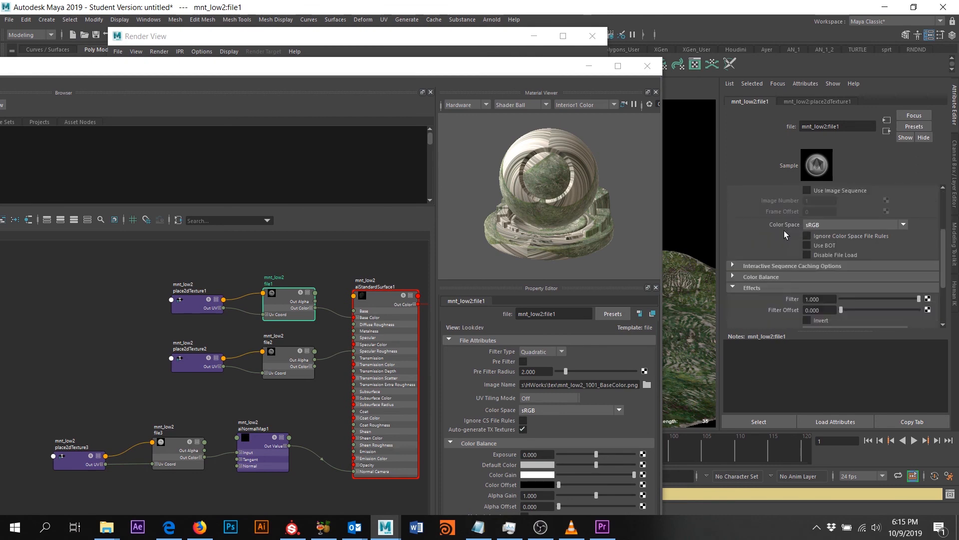
click(816, 299)
text(.1)
key(Return)
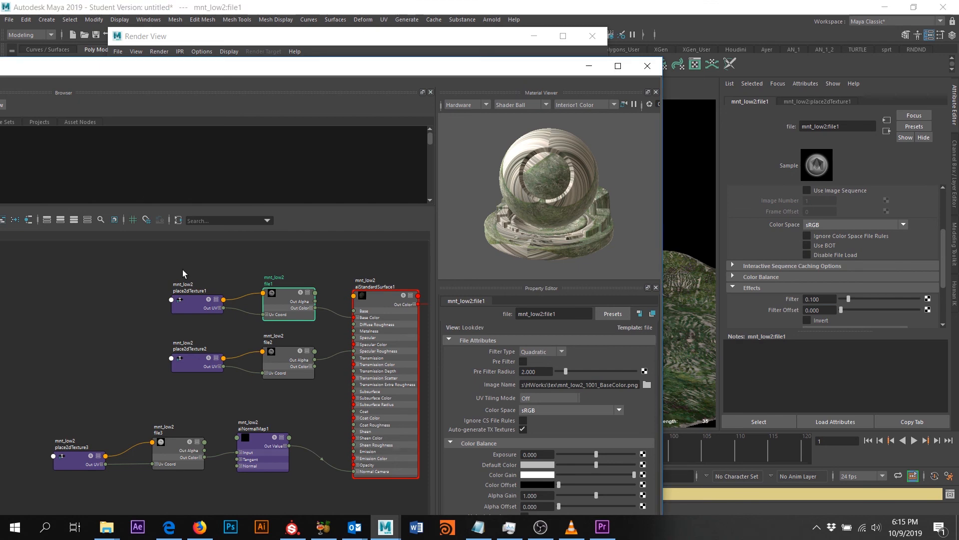
- Set the Filter of file2 and the file3 normal texture to 0.1 as well
click(293, 356)
click(829, 299)
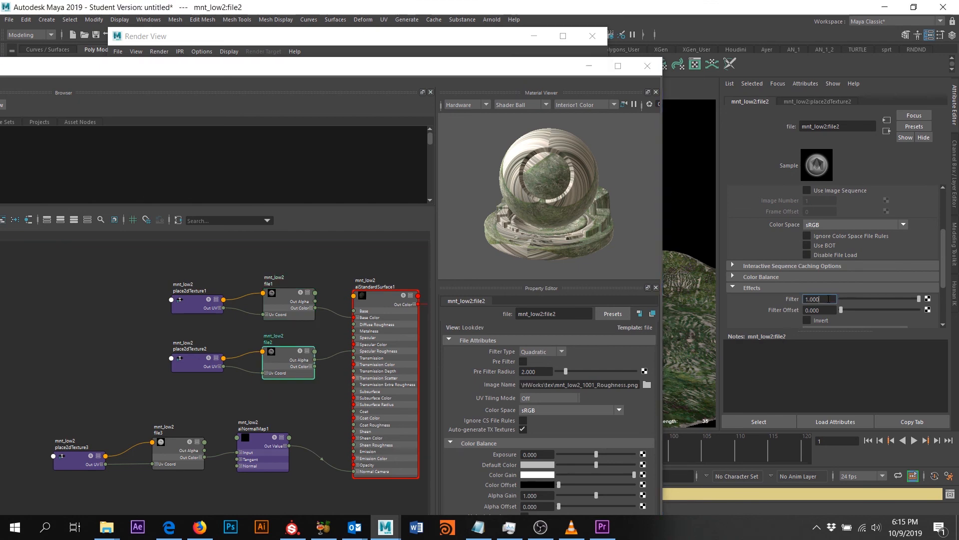
text(.1)
key(Return)
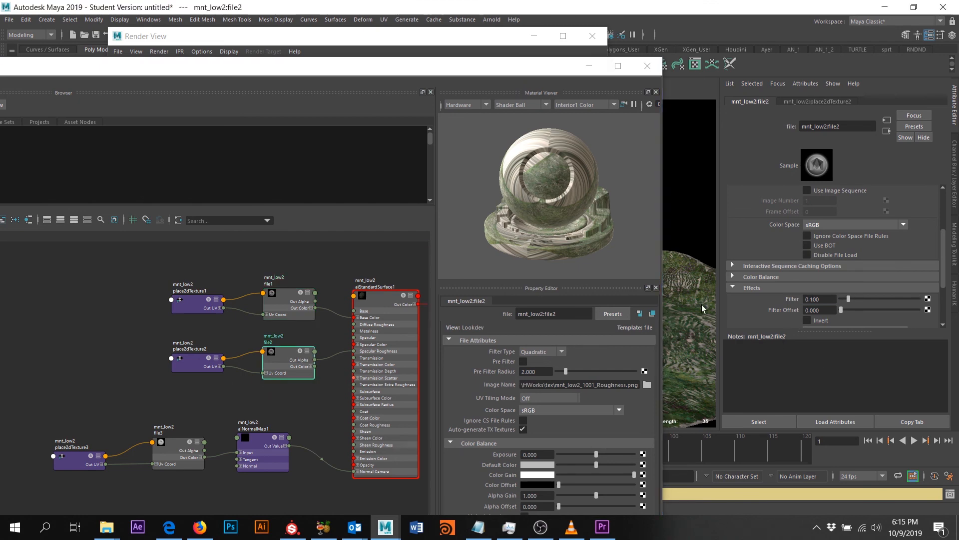
click(179, 442)
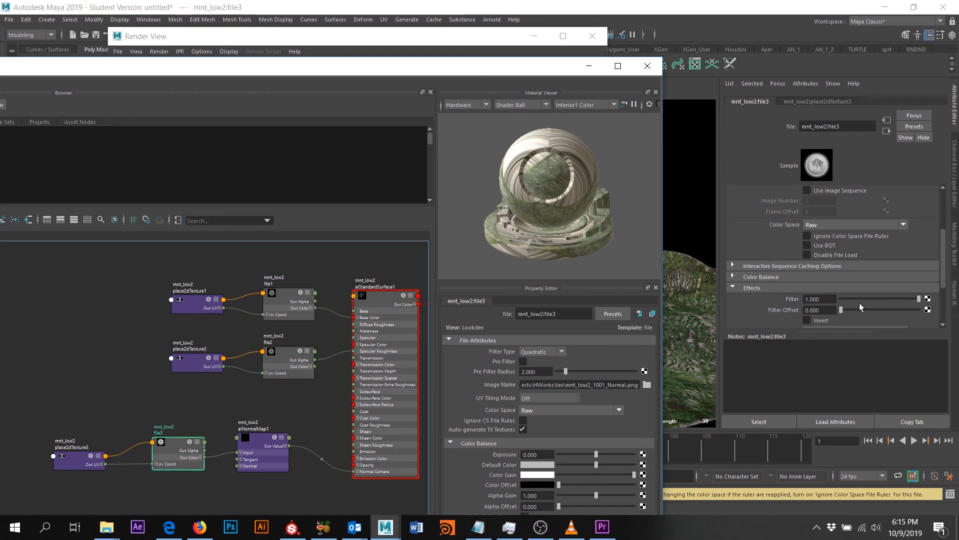
click(820, 299)
text(.1)
key(Return)
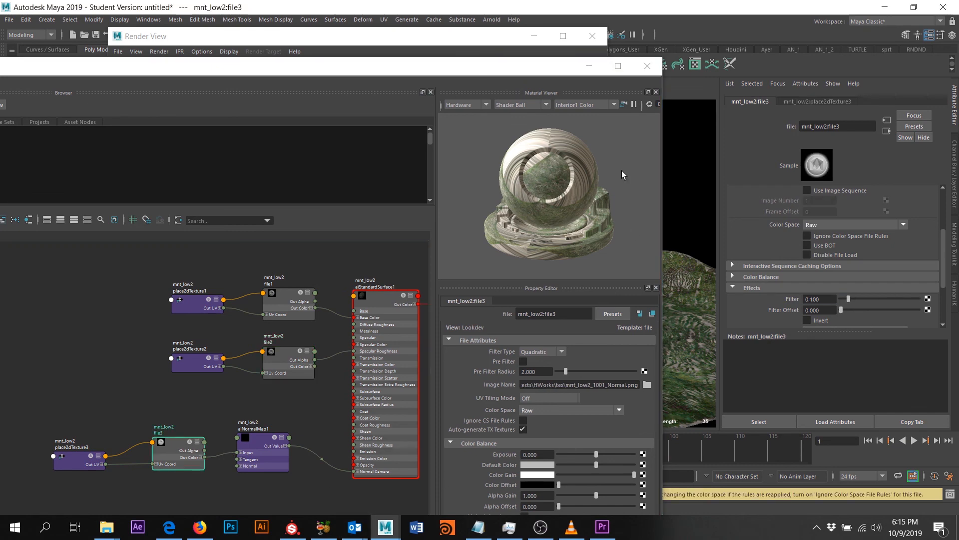
click(444, 39)
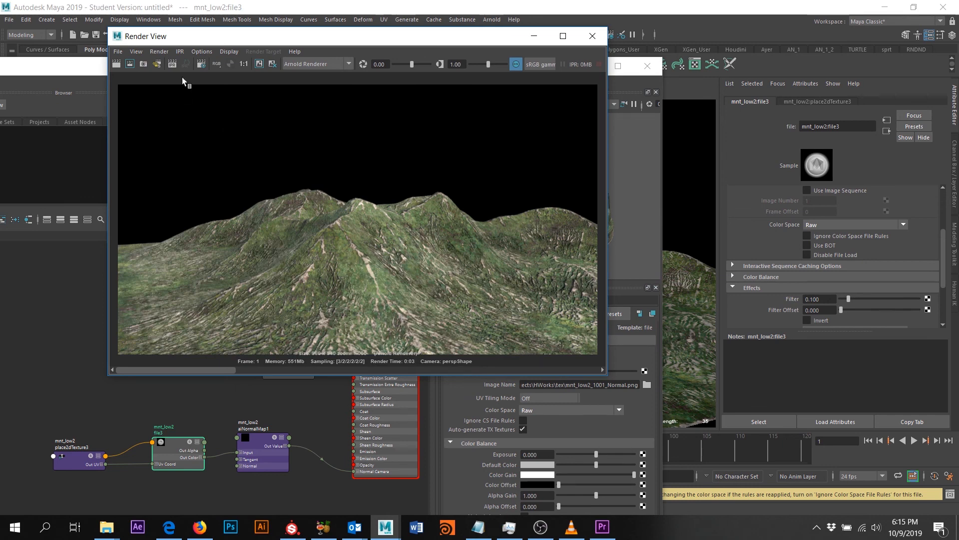
- Redo the full-frame Arnold render with 0.1 texture filtering and minimize the Hypershade window
click(116, 64)
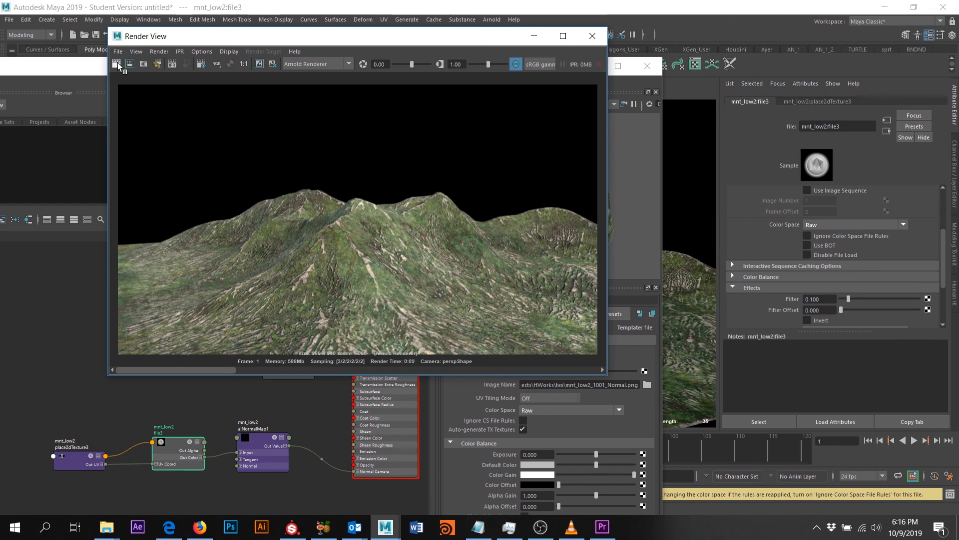
drag(477, 44, 911, 99)
click(589, 65)
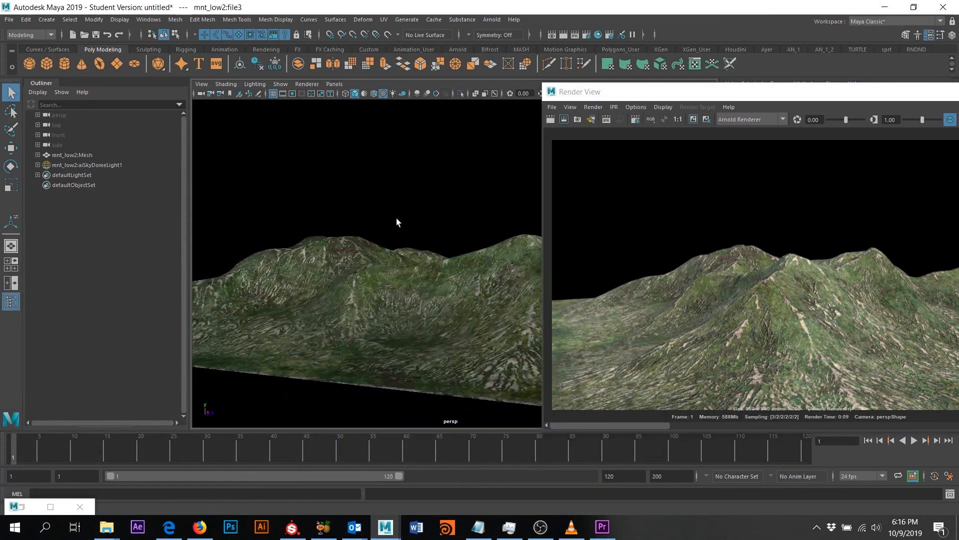
- Select aiSkyDomeLight1 and set its Exposure to 1
alt+drag(396, 218, 388, 276)
scroll(406, 239, down, 2)
alt+middle_drag(388, 277, 361, 250)
click(474, 150)
alt+middle_drag(482, 149, 390, 158)
drag(839, 91, 439, 156)
scroll(878, 235, up, 3)
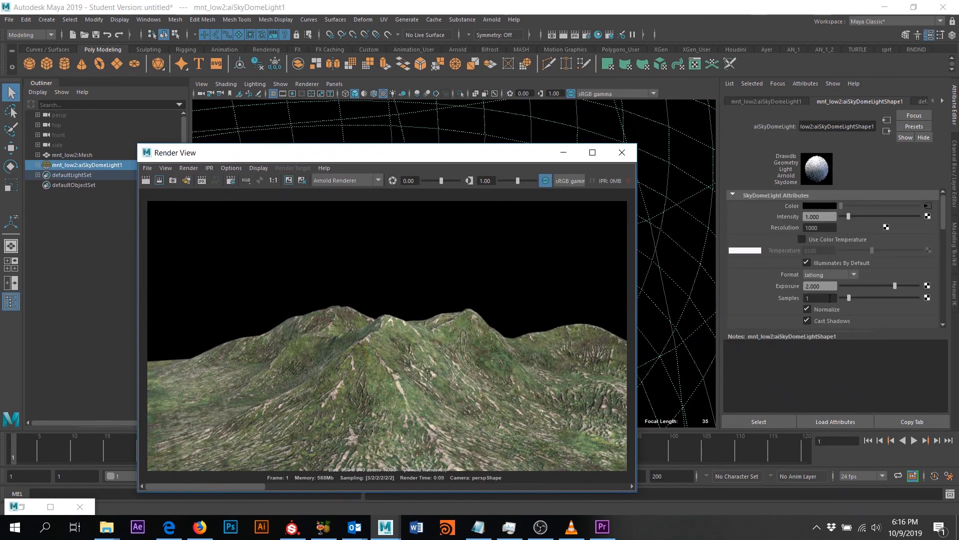
drag(828, 287, 710, 290)
text(1)
key(Return)
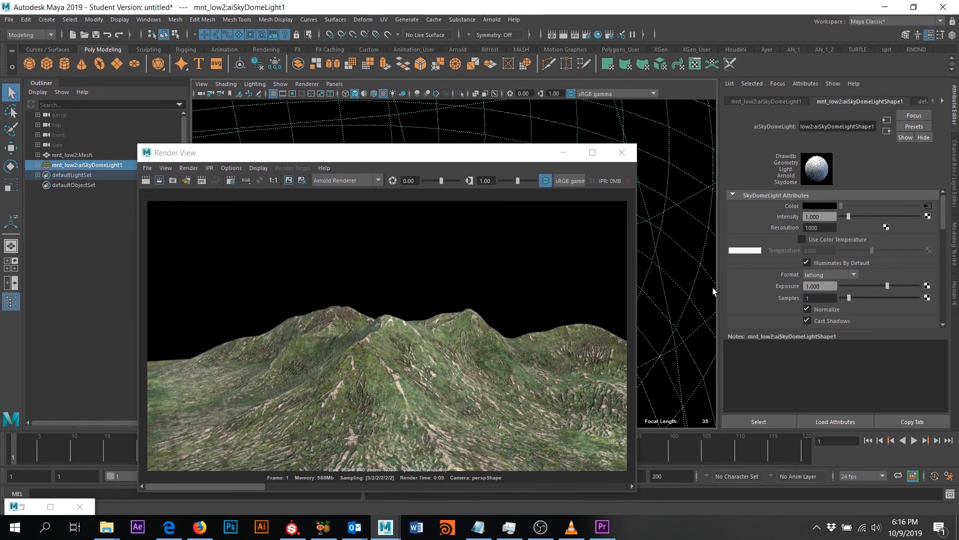
- Tumble the persp view to a new angle and render the current frame
click(563, 152)
alt+drag(574, 210, 445, 242)
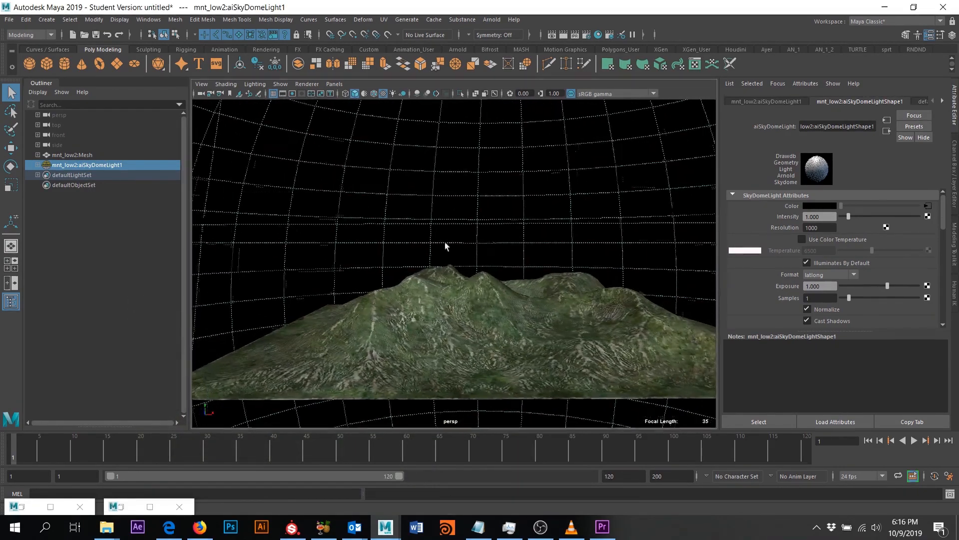
key(e)
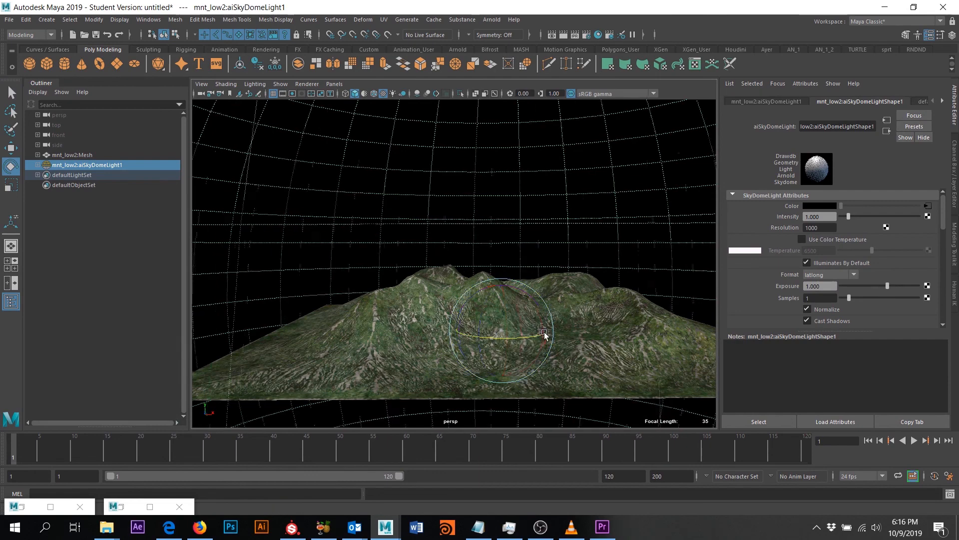
click(564, 35)
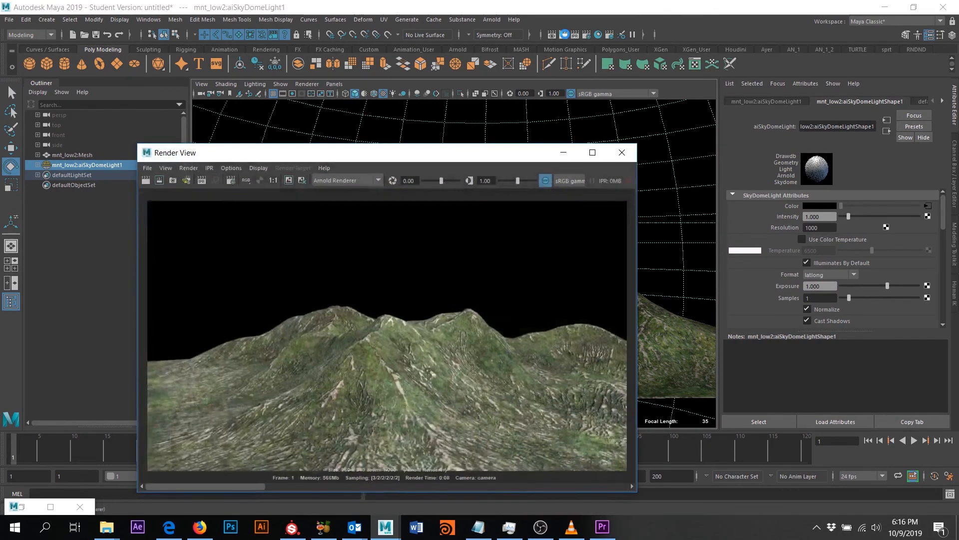